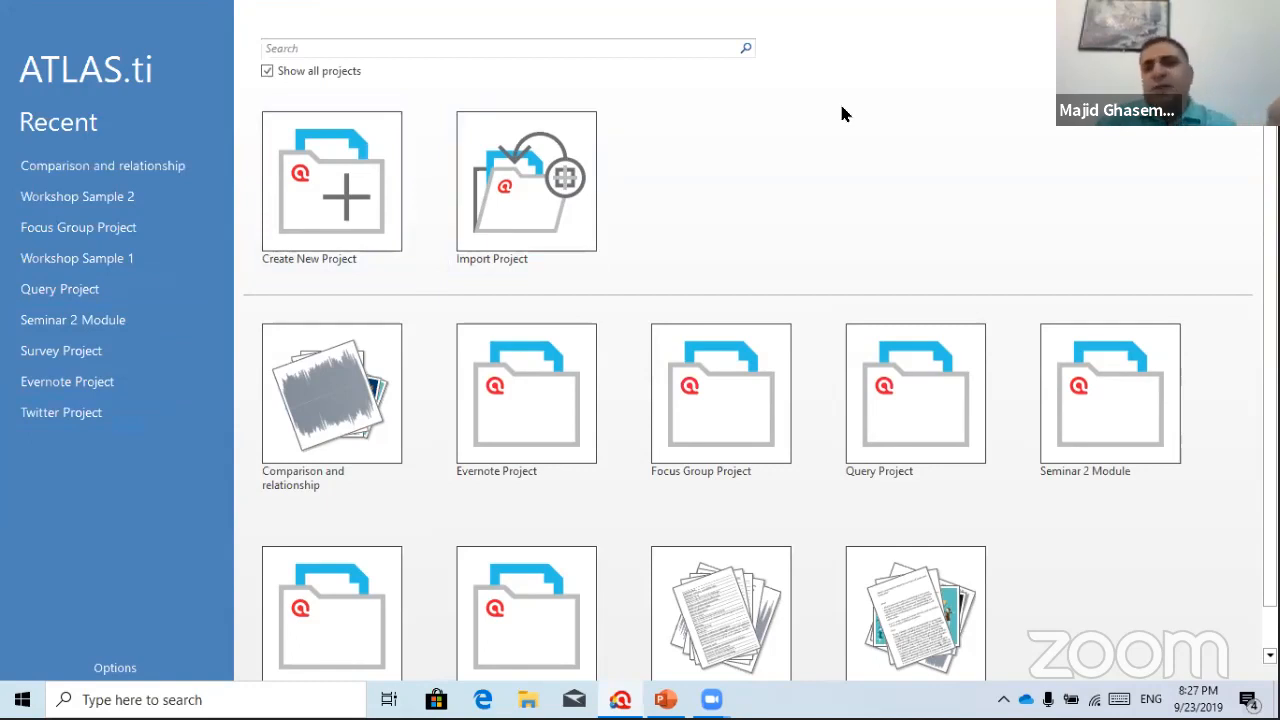
Start a new empty project and name it 'webinar project', fixing a typo in the name
click(328, 196)
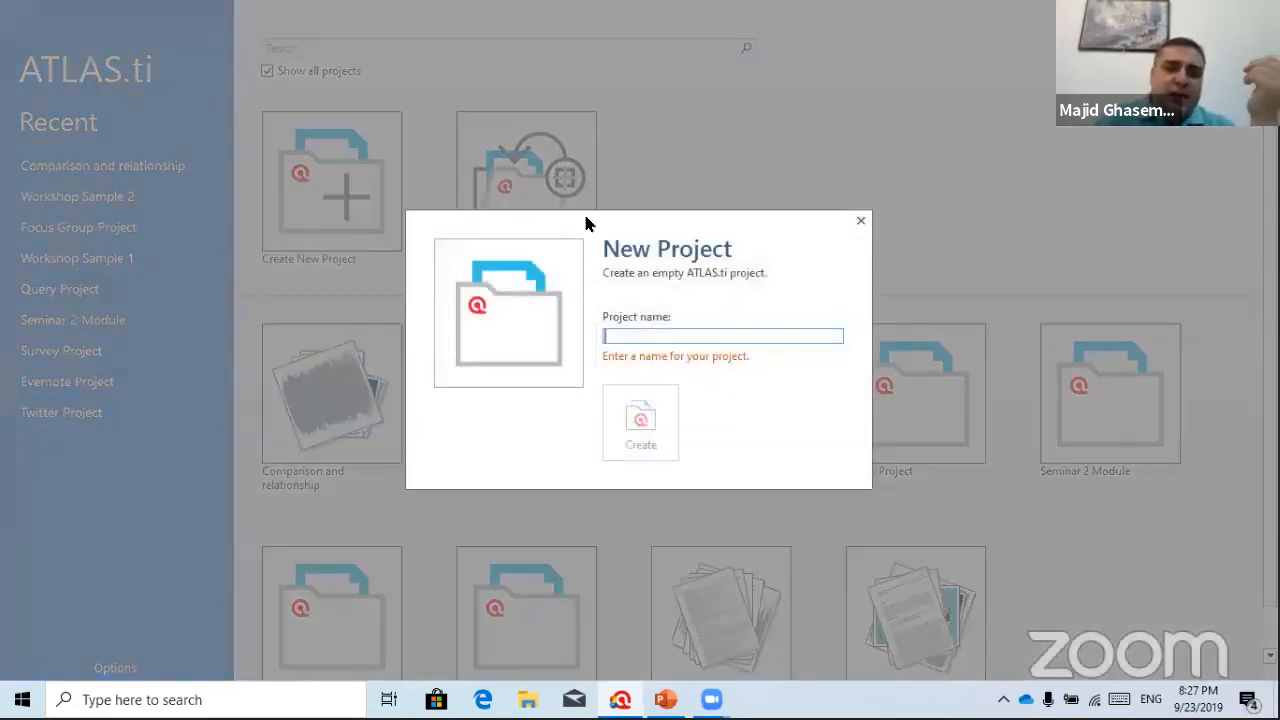
text(we)
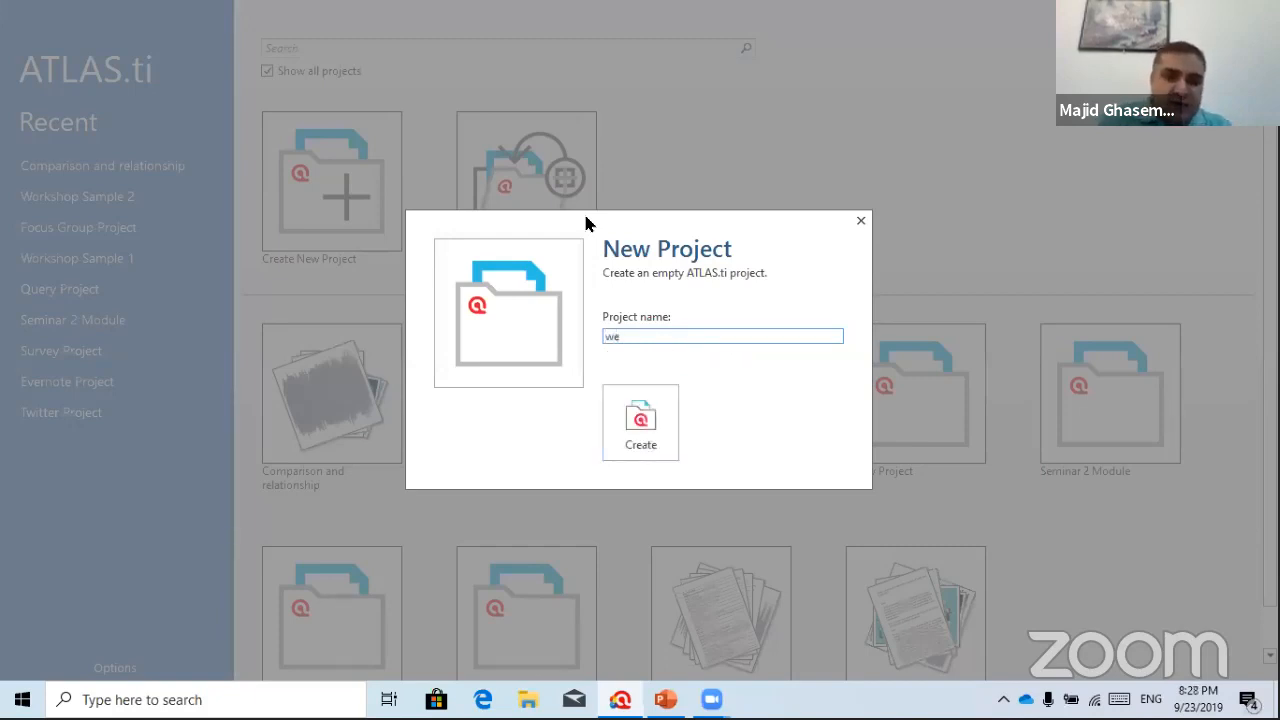
text(binr)
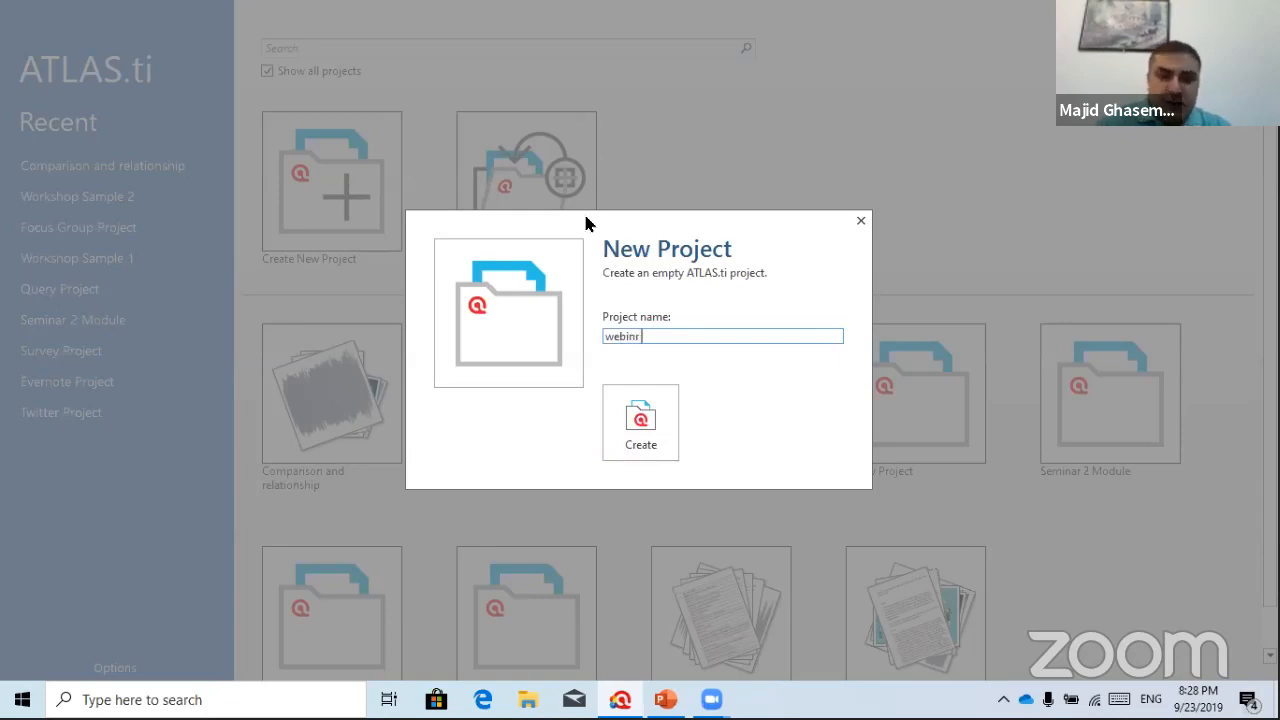
key(BackSpace)
text(ar)
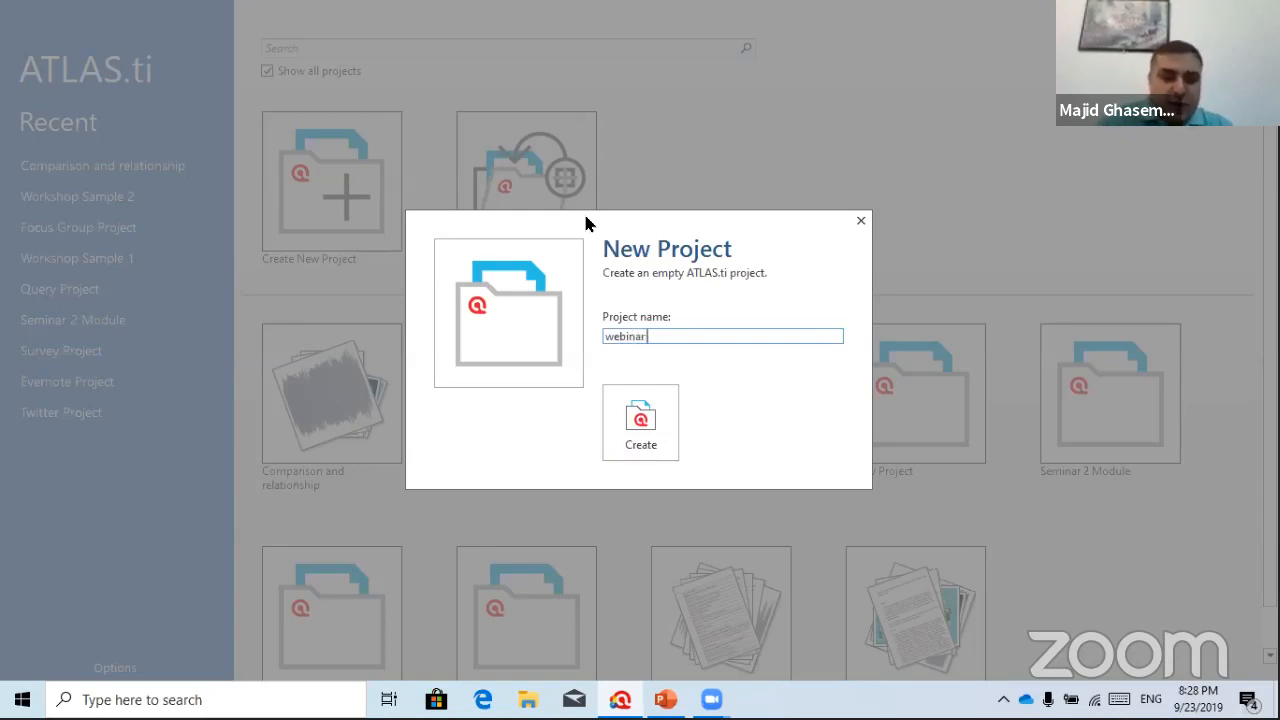
text( project)
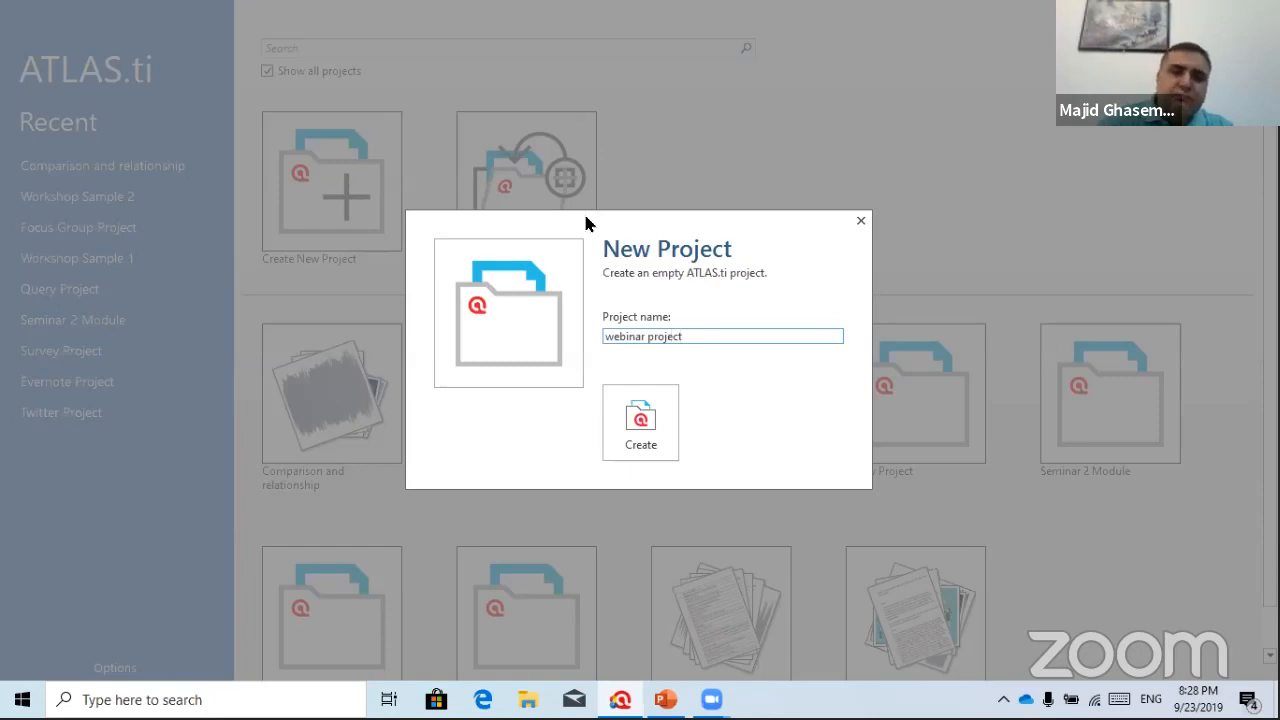
click(640, 418)
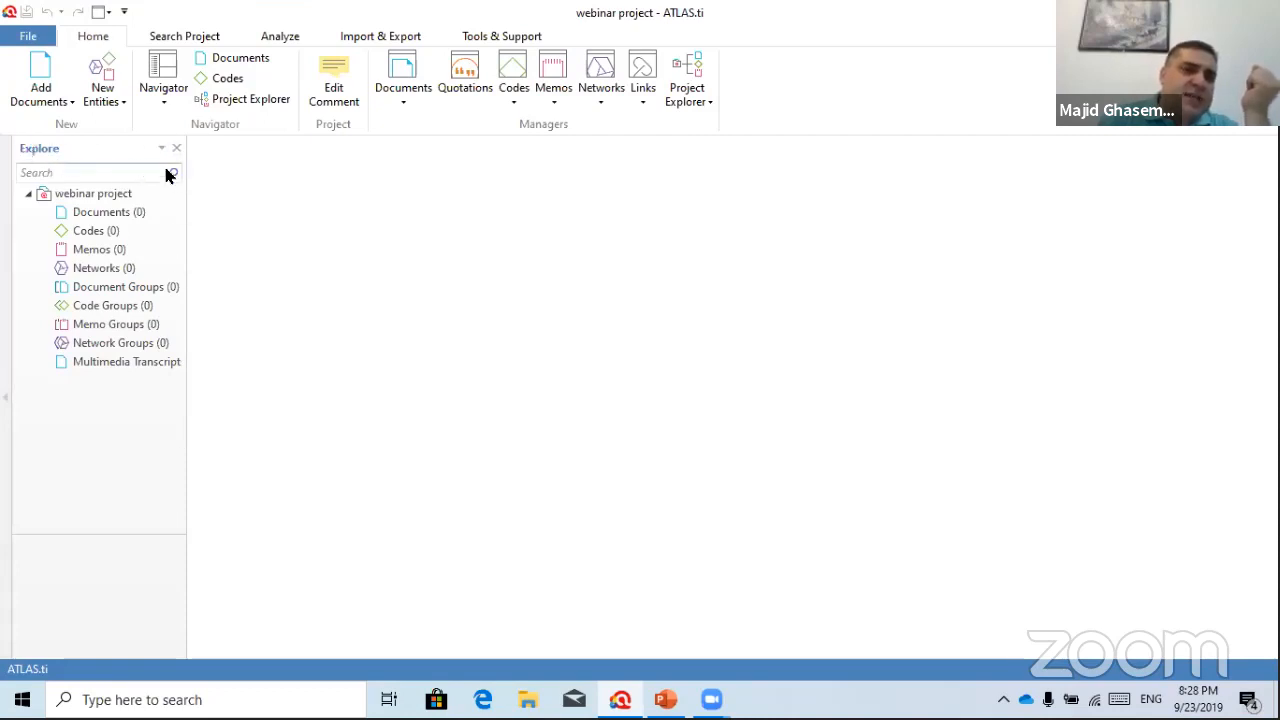
Browse the empty Documents, Codes, Memos and Networks categories, then show the Search Project options
click(105, 215)
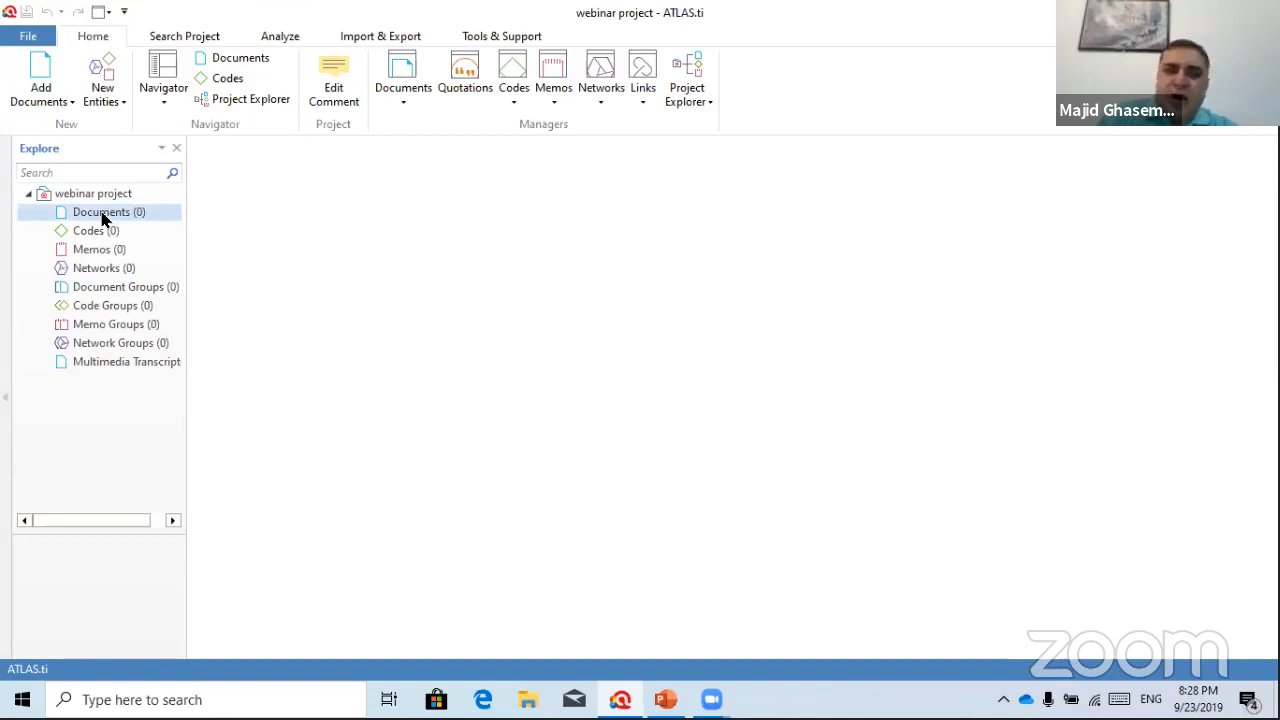
click(90, 231)
click(112, 250)
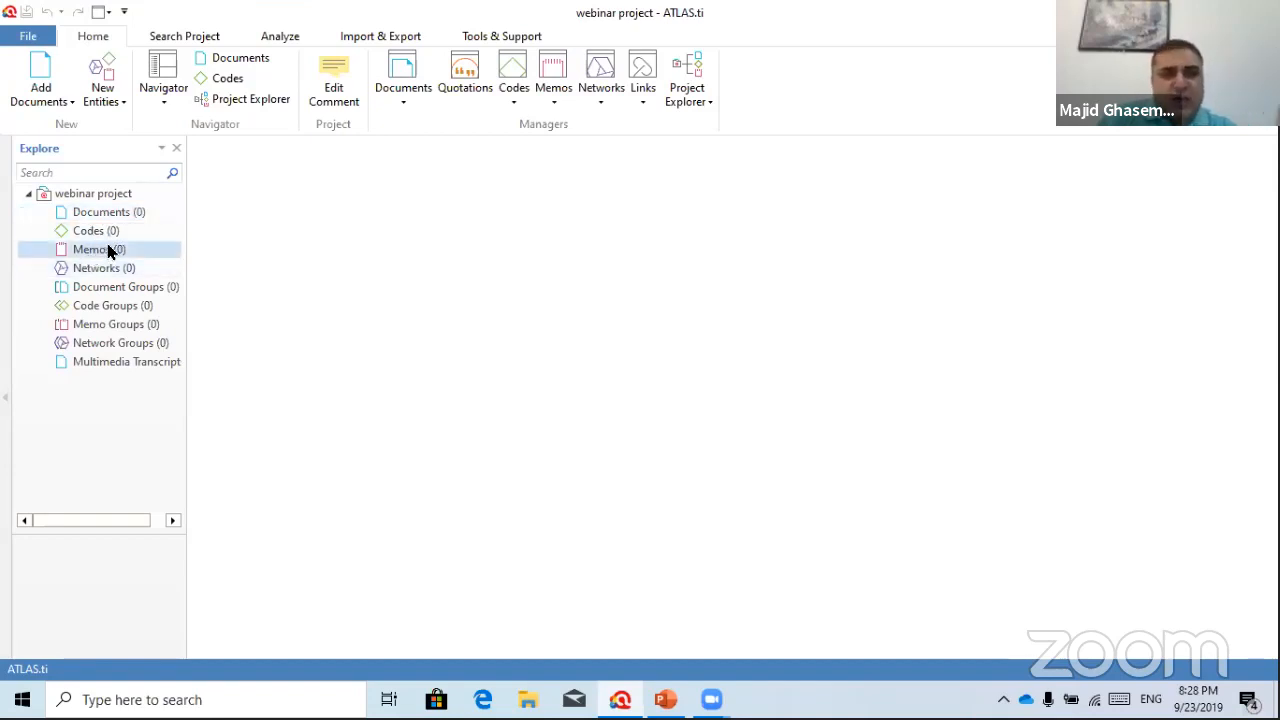
click(105, 267)
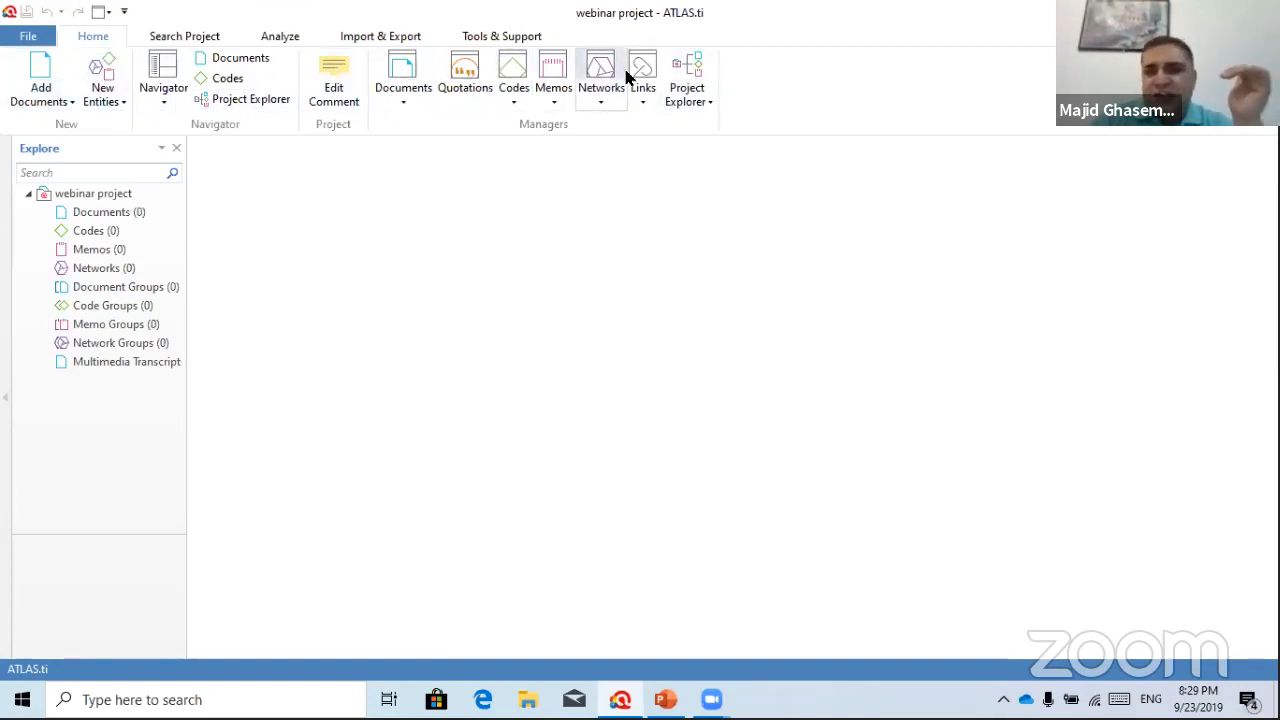
click(182, 38)
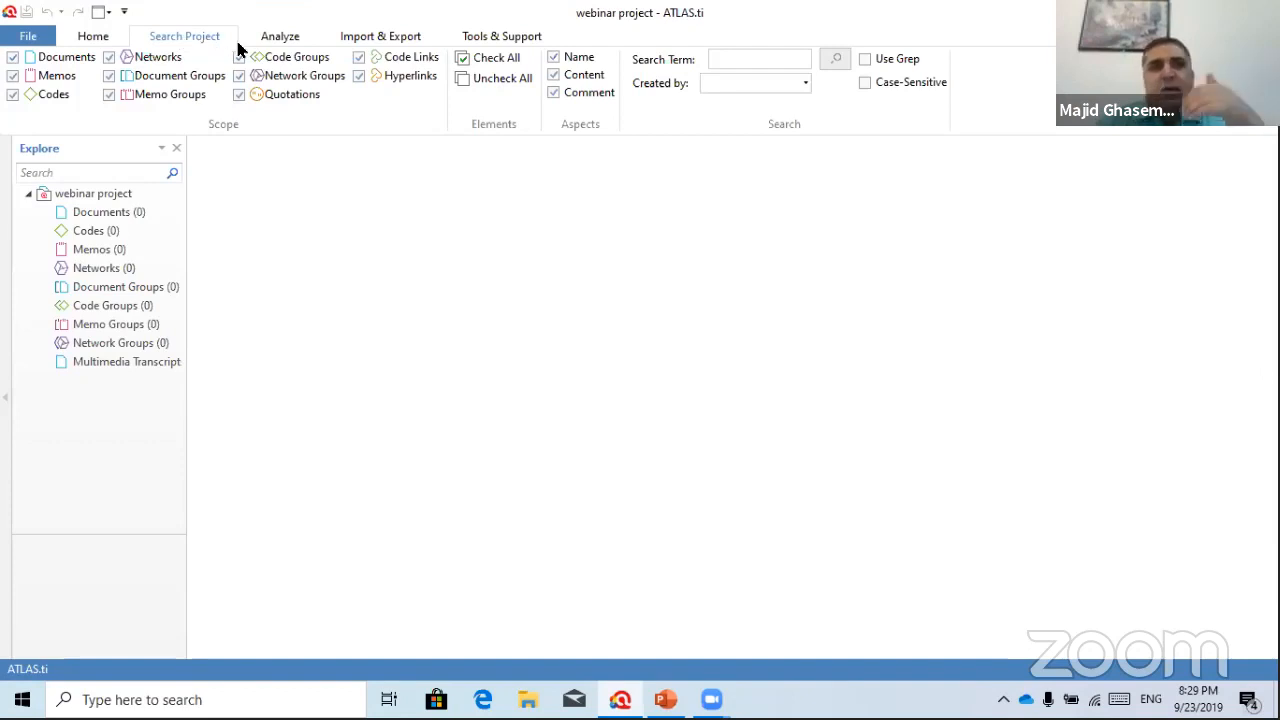
Show the Analyze tools for co-occurrence, code-document tables and intercoder reliability
click(275, 39)
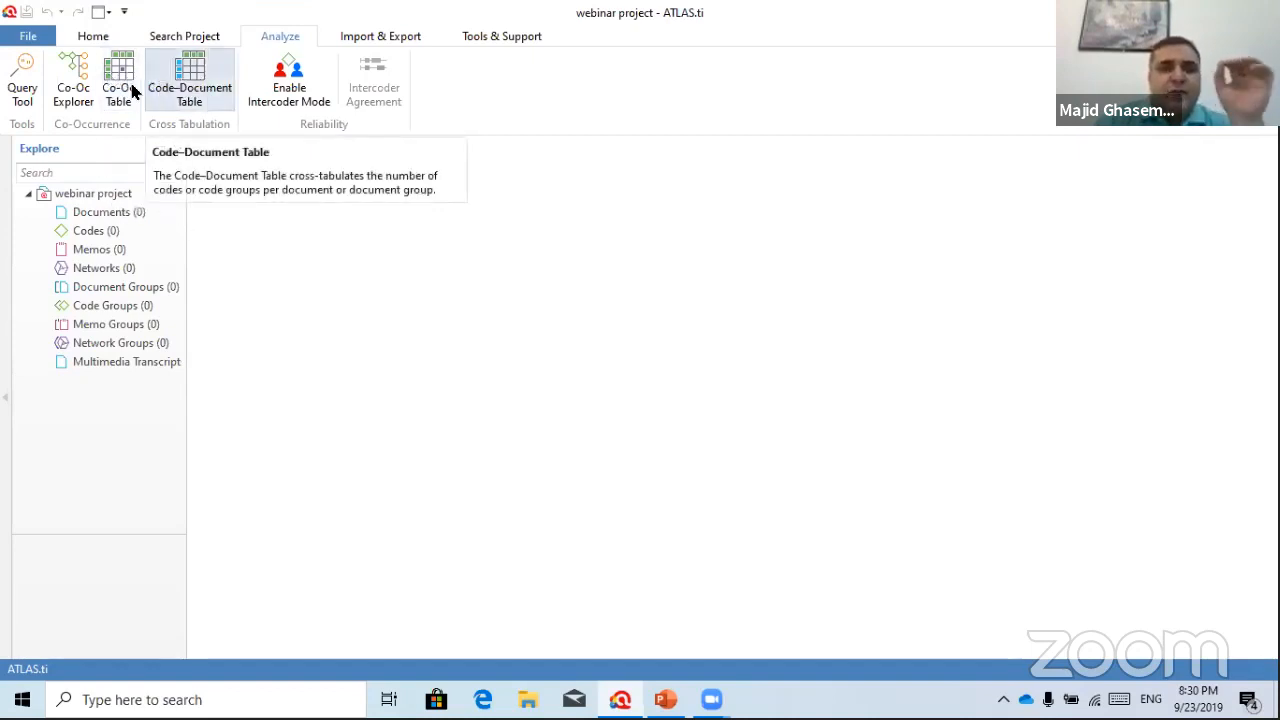
Show the Import & Export functions, including survey import and SPSS export
click(386, 40)
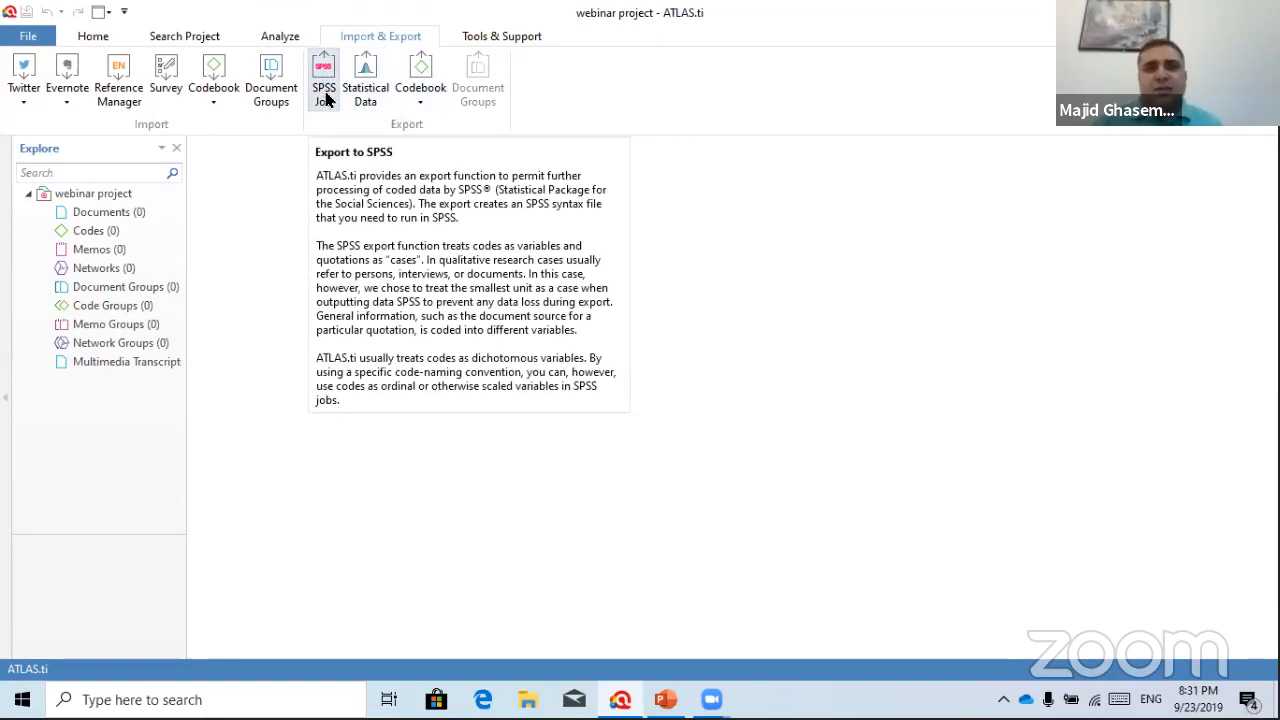
Browse the Useful Links list under Tools & Support, then return to the Home options
click(485, 37)
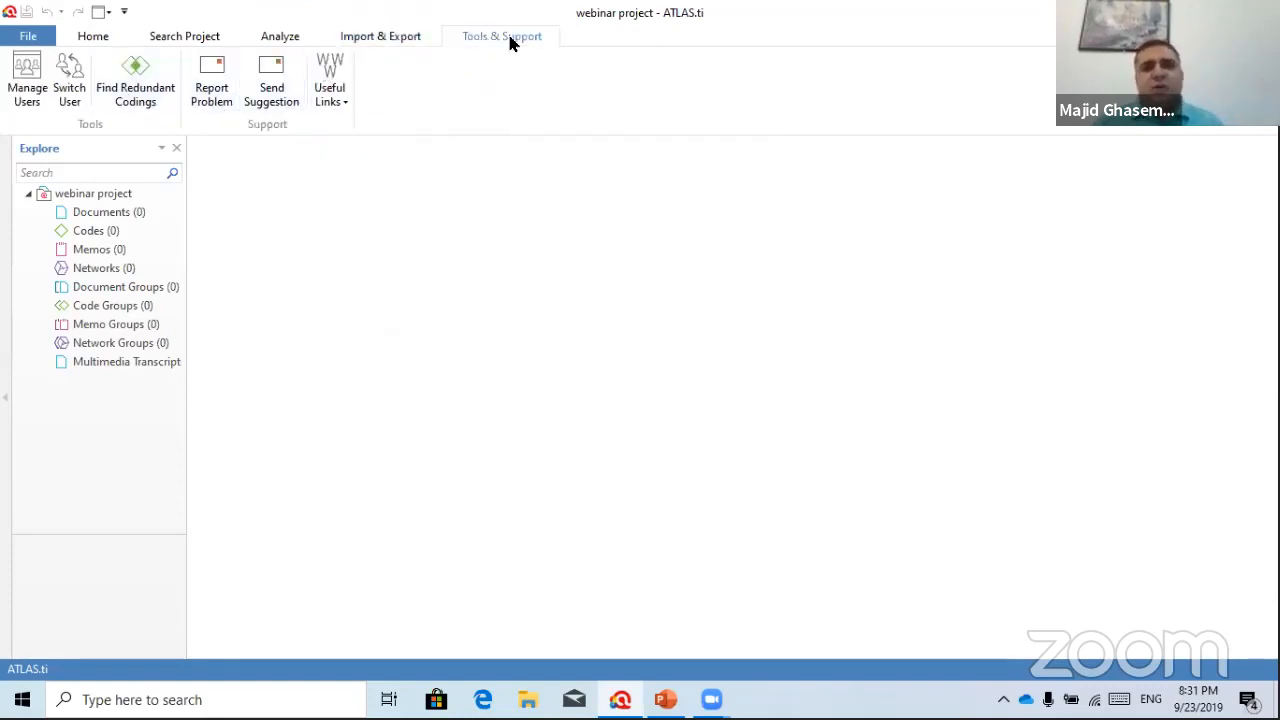
click(340, 106)
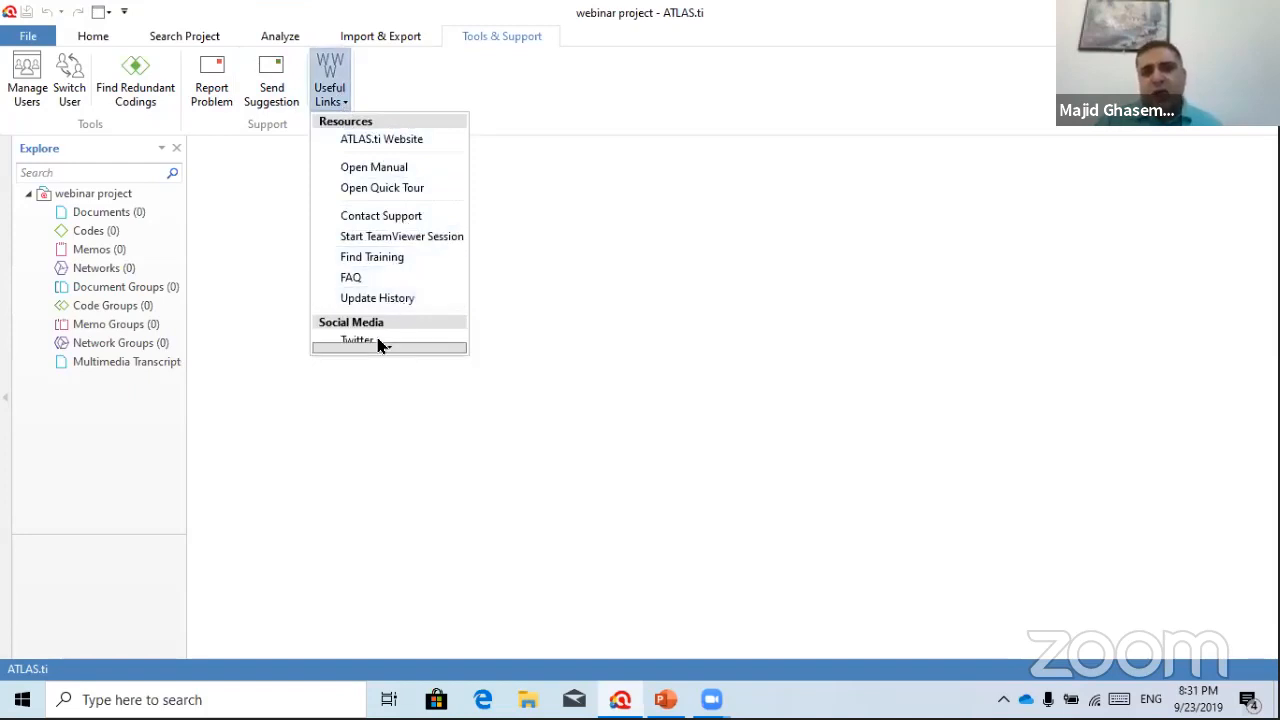
mouse_move(388, 348)
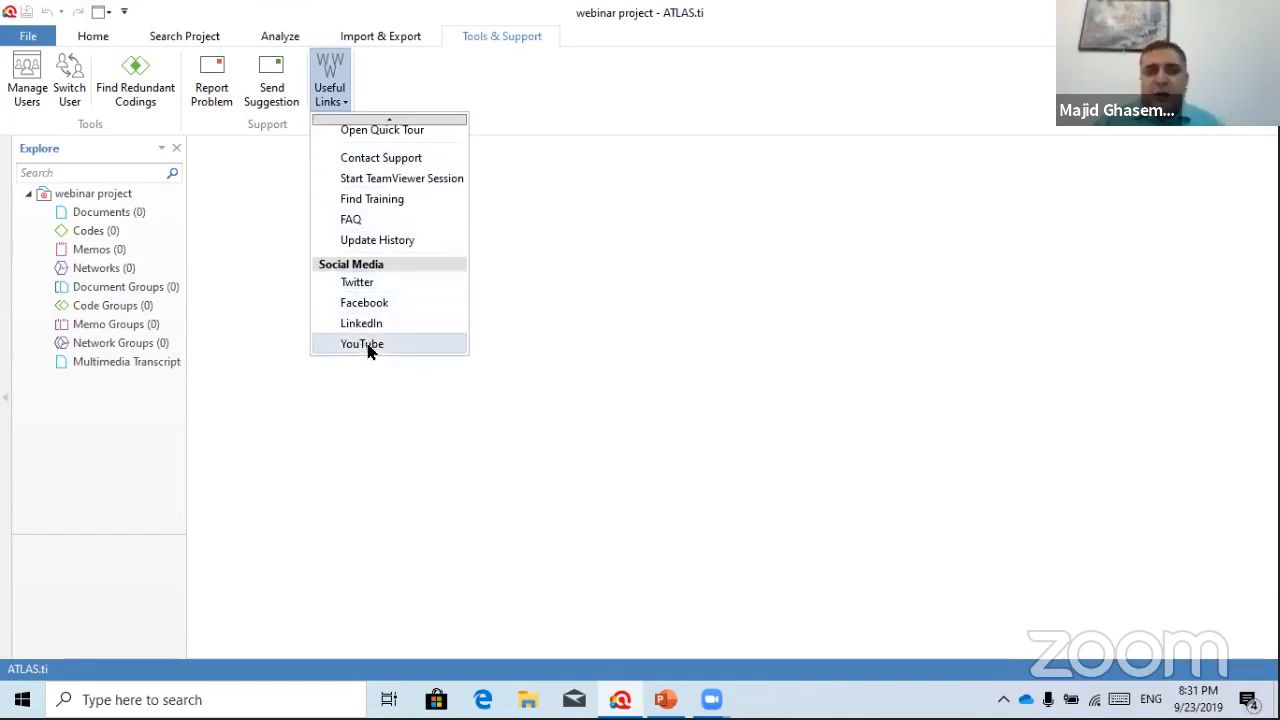
scroll(405, 150, up, 3)
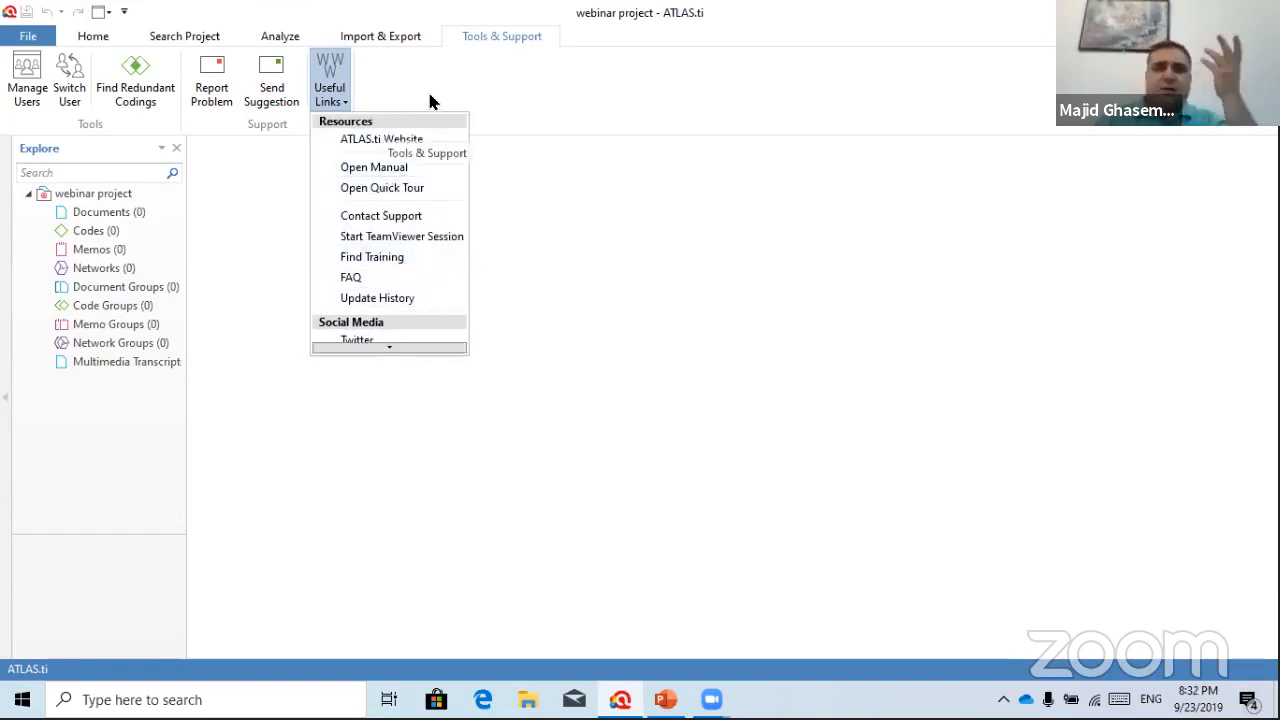
click(459, 78)
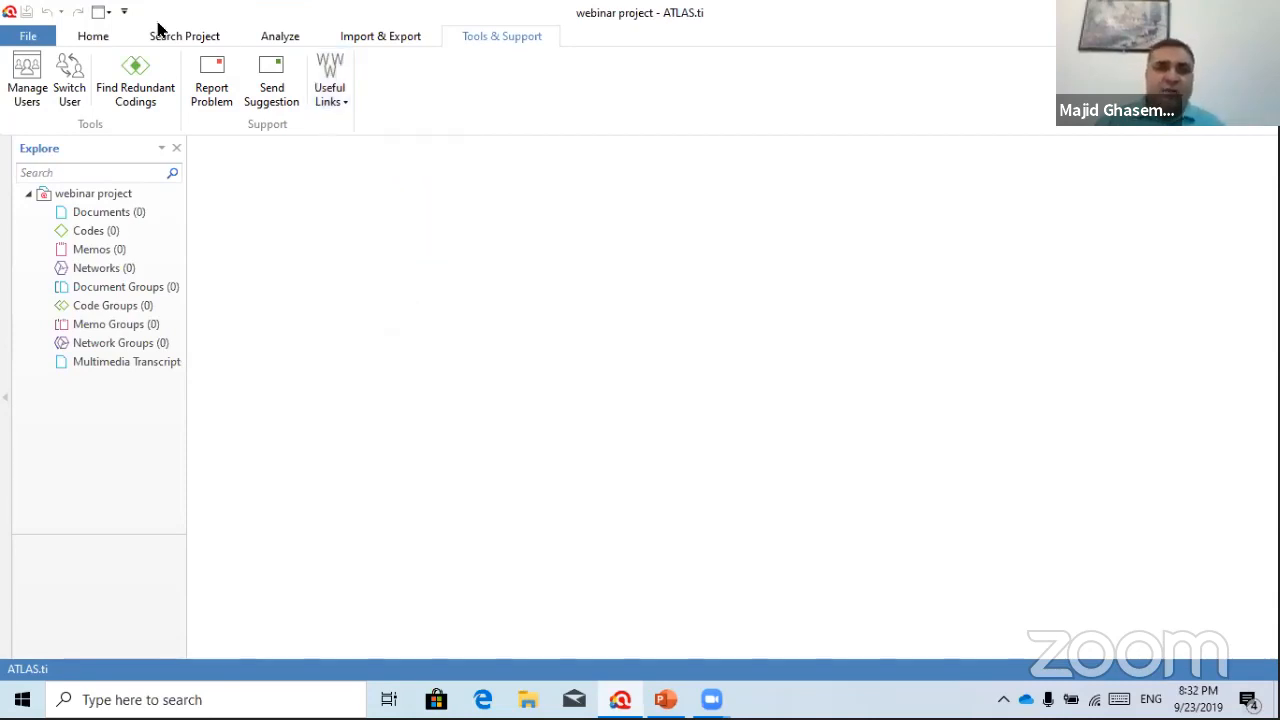
click(88, 38)
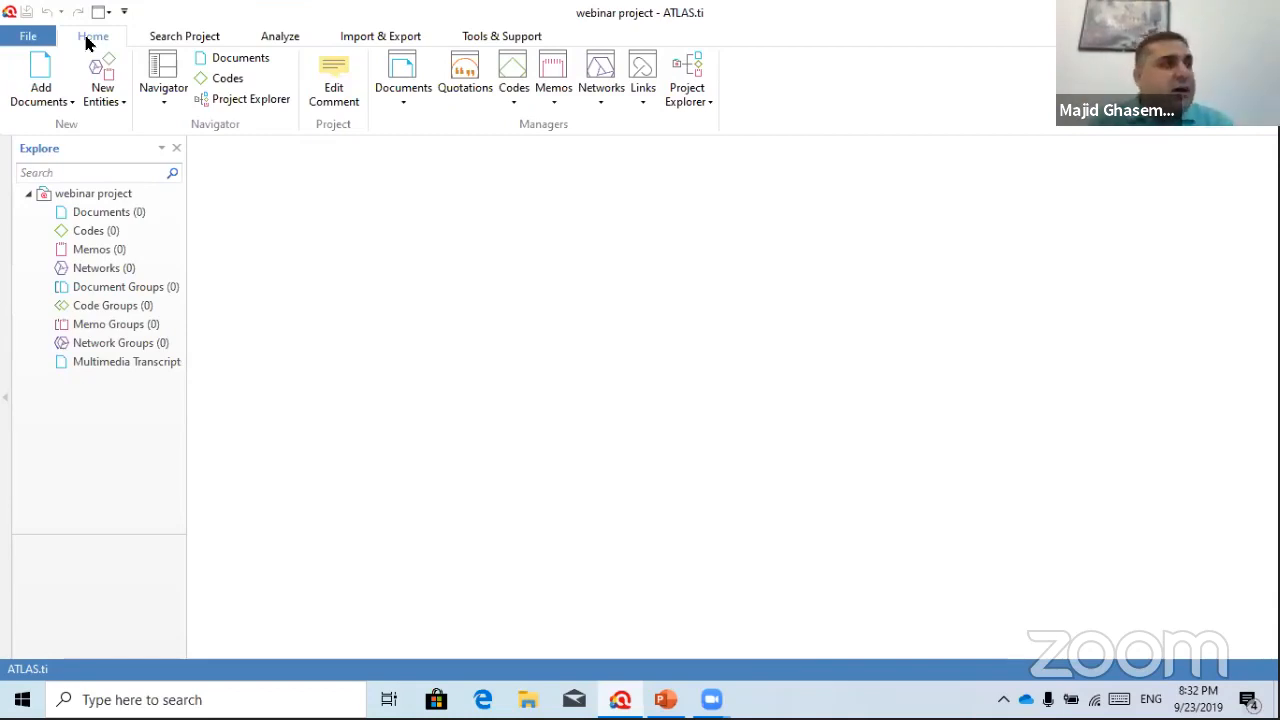
Choose Add File(s) from the Add Documents menu on the Home tab
click(68, 104)
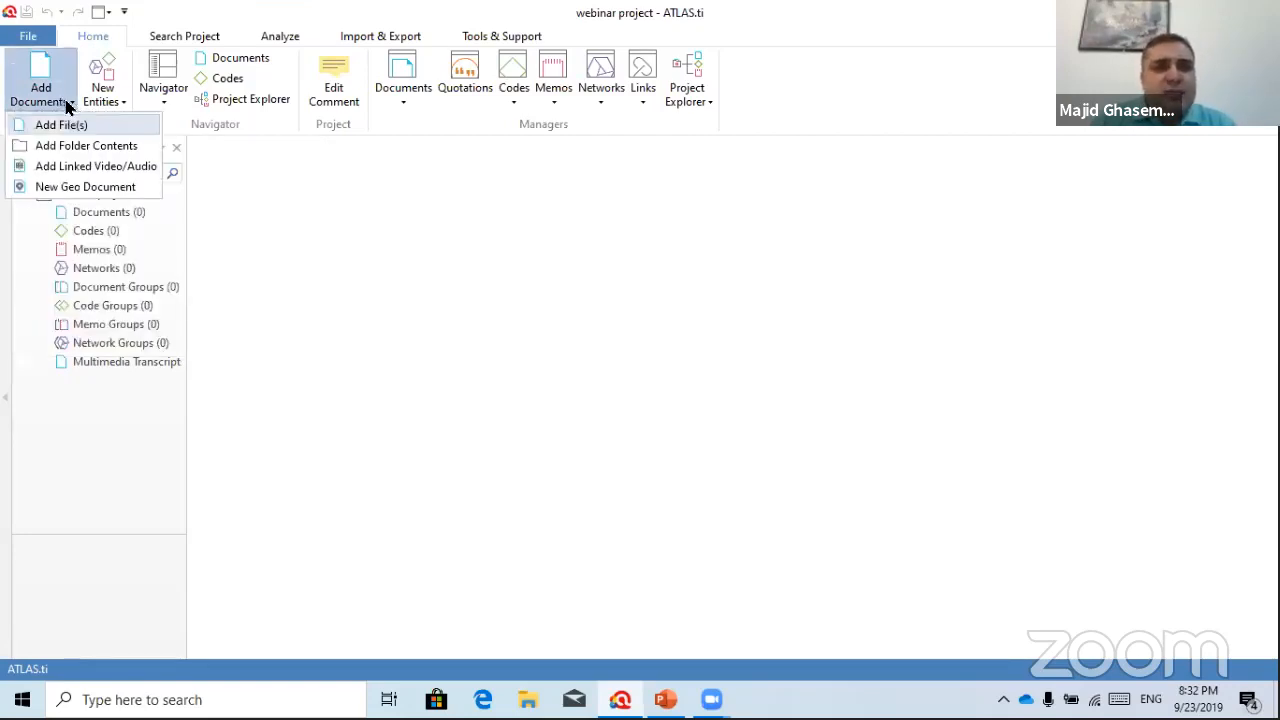
click(58, 124)
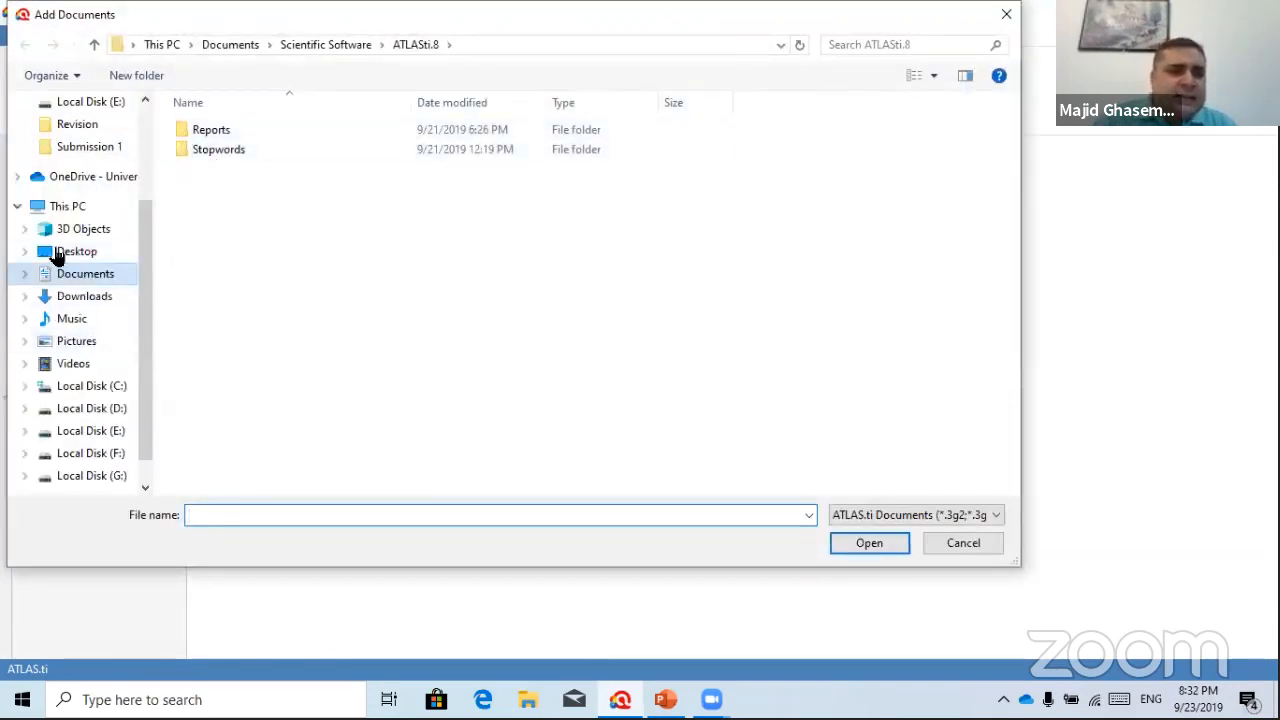
Import all eight files from Desktop > webinar > DOCS into the project
click(78, 252)
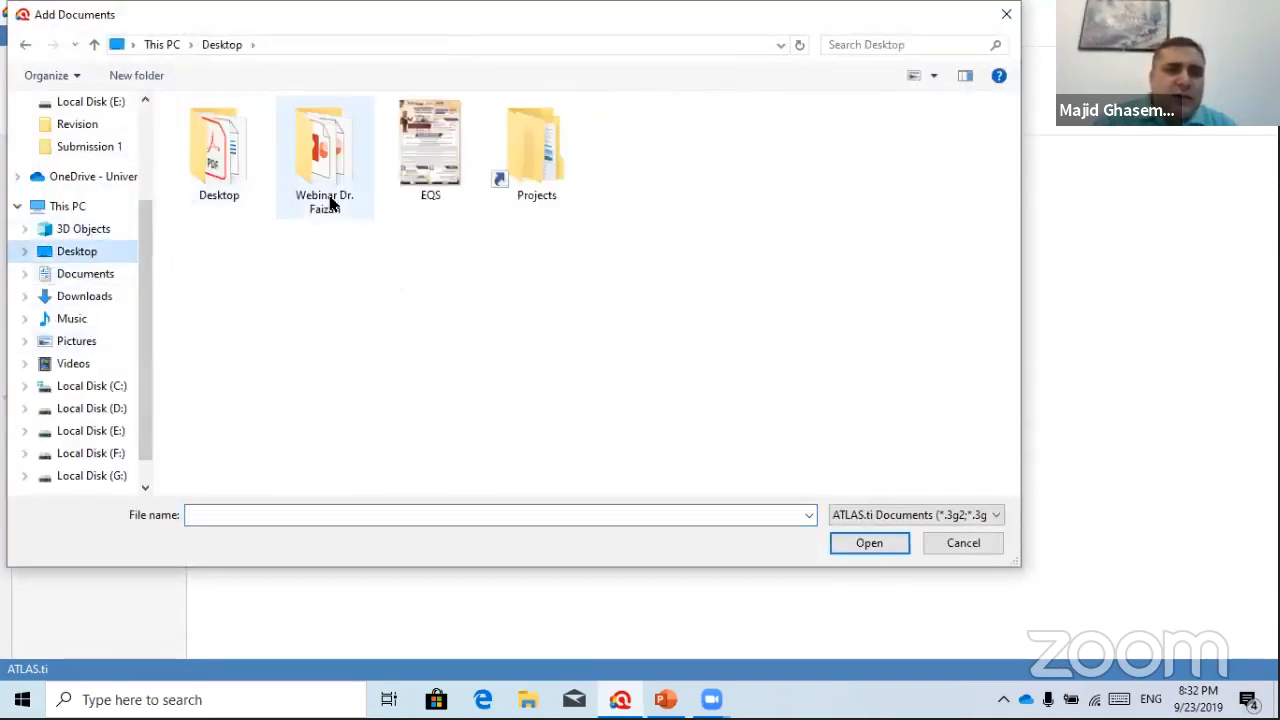
double_click(324, 150)
double_click(229, 165)
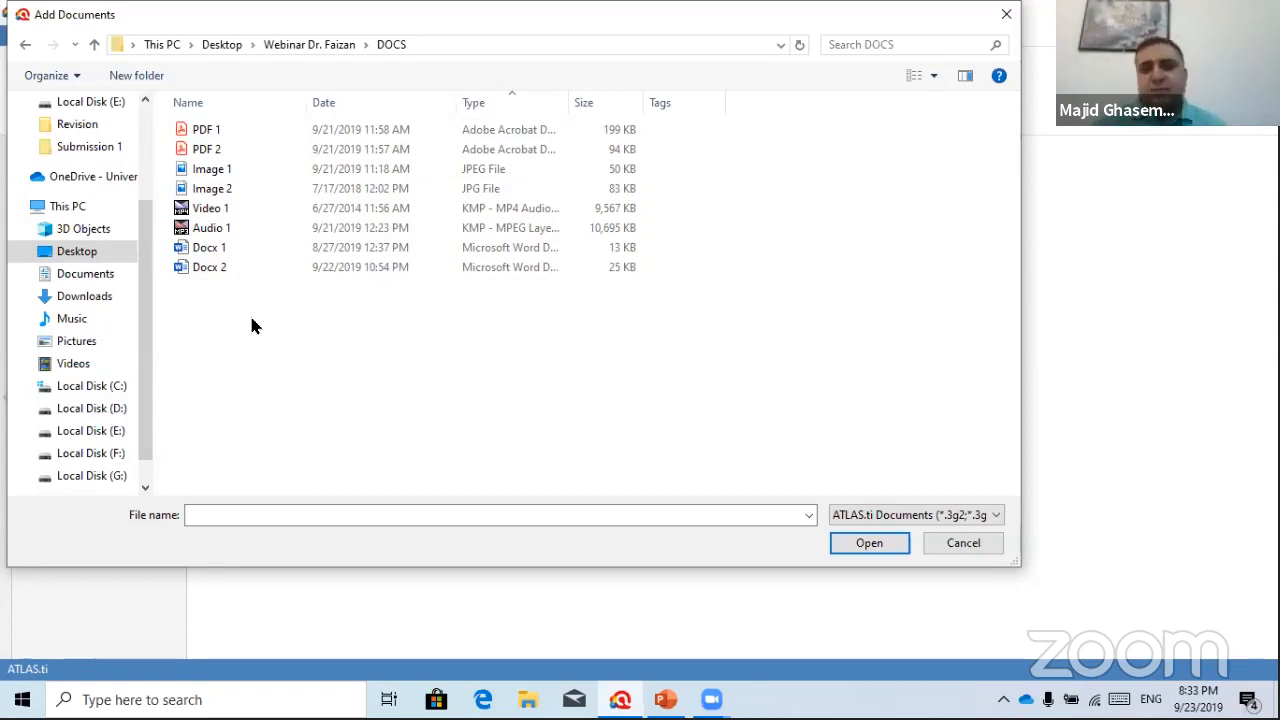
drag(157, 115, 380, 437)
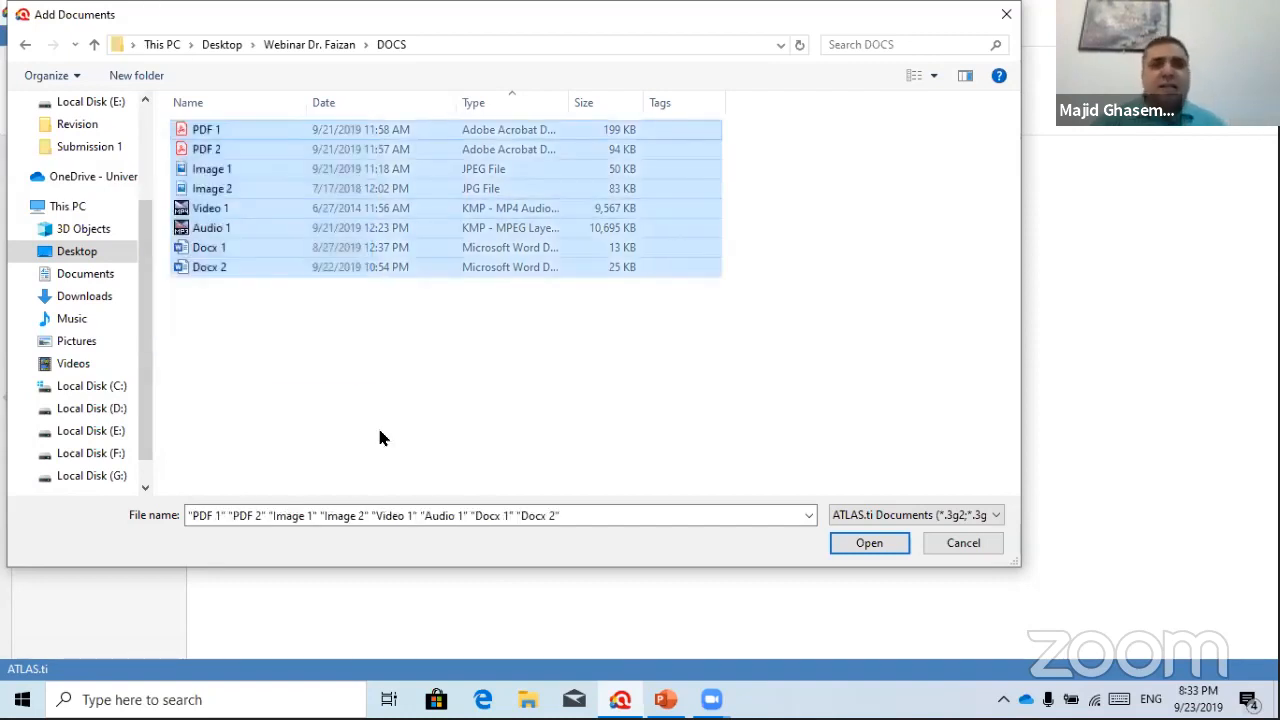
click(869, 543)
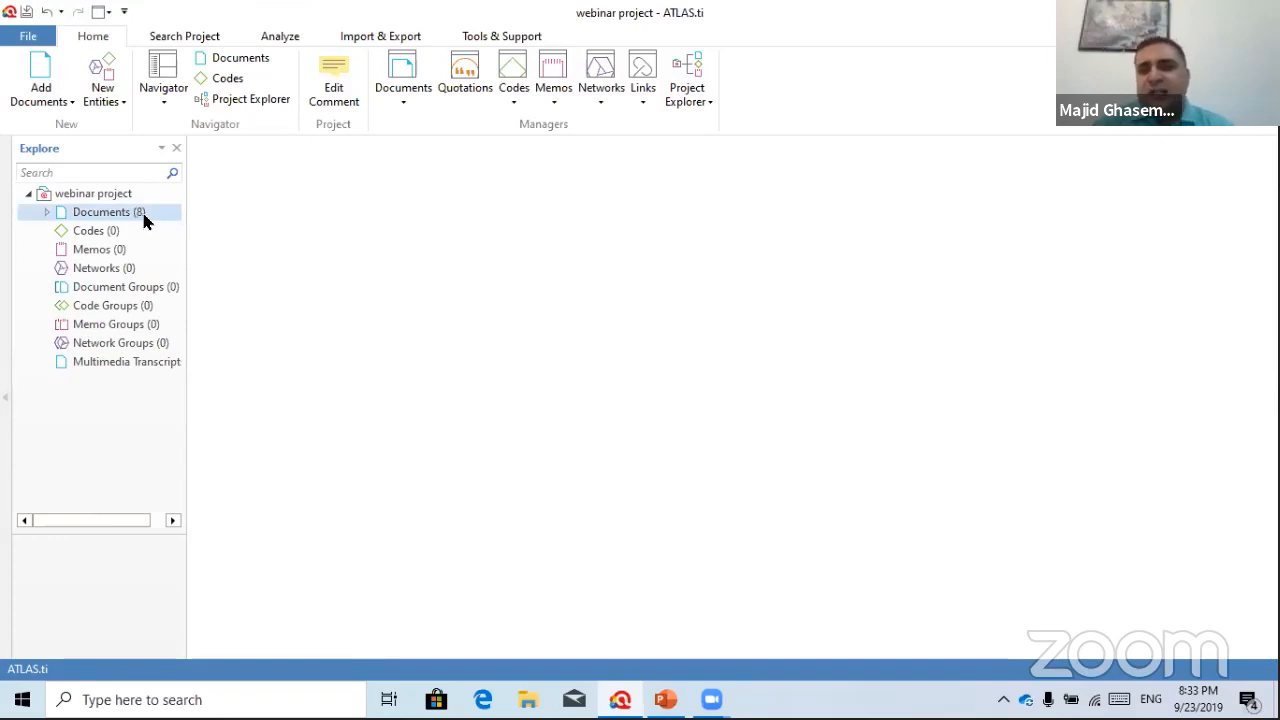
Widen the Explore panel, expand Documents (8), and select D 1: PDF 1
drag(185, 236, 268, 223)
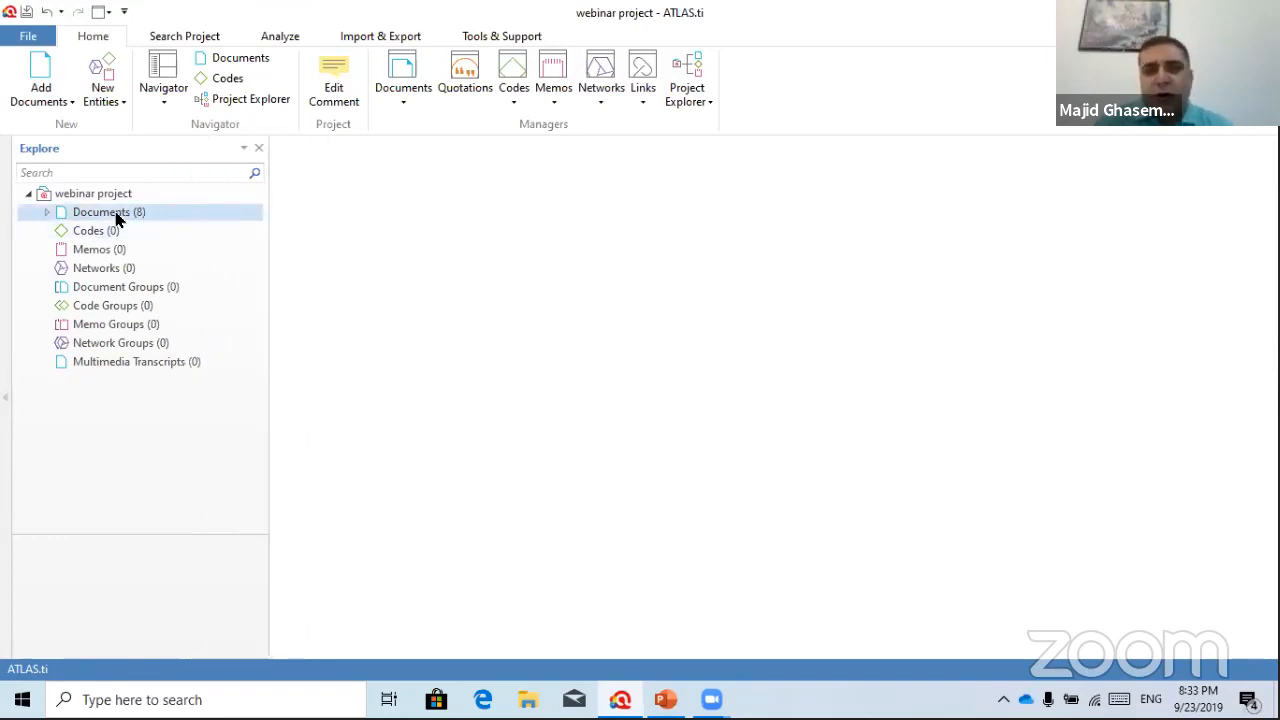
click(46, 213)
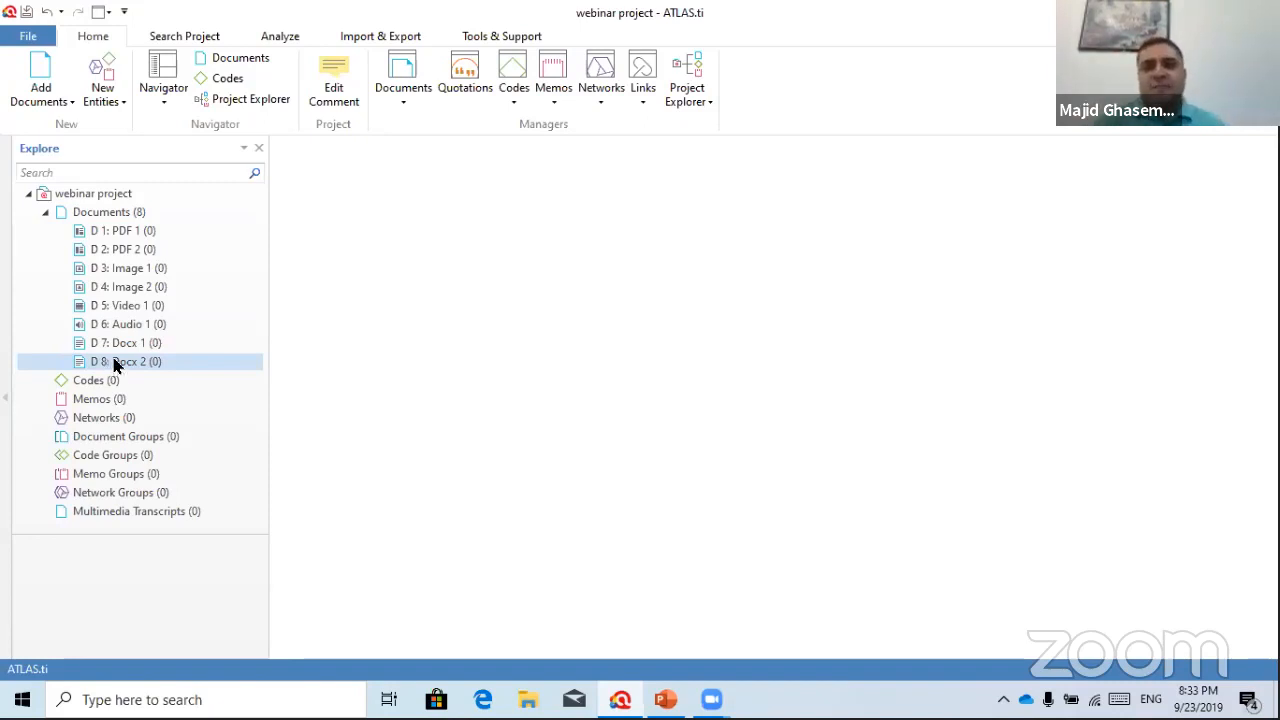
click(118, 233)
Open D 1: PDF 1, 'What Makes a Leader?', and scroll through its opening pages
double_click(118, 233)
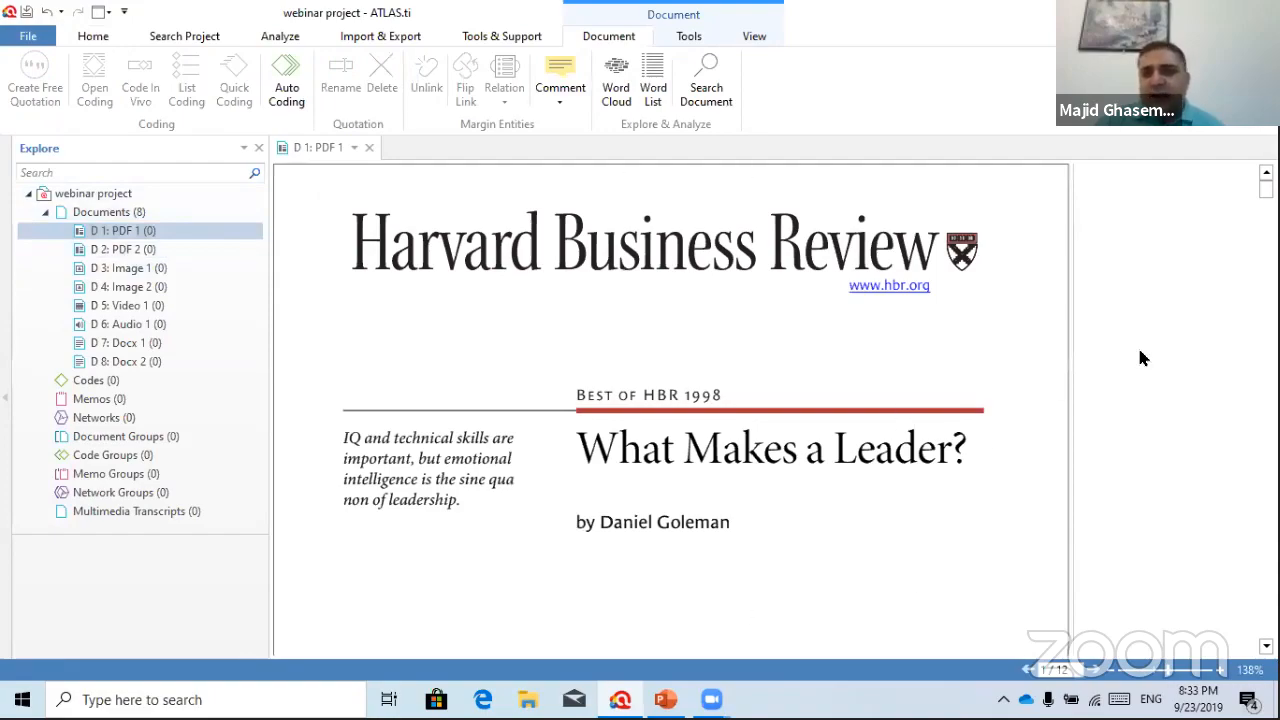
scroll(1141, 355, down, 2)
scroll(670, 410, down, 10)
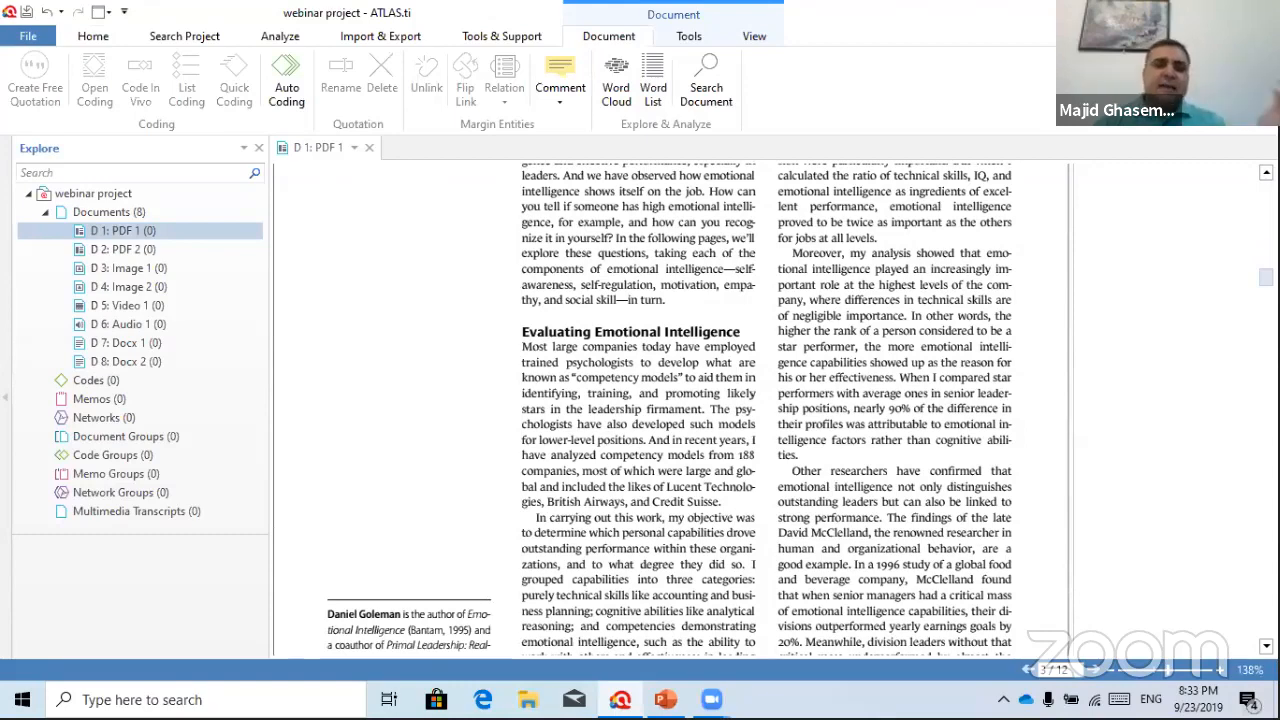
scroll(670, 410, up, 12)
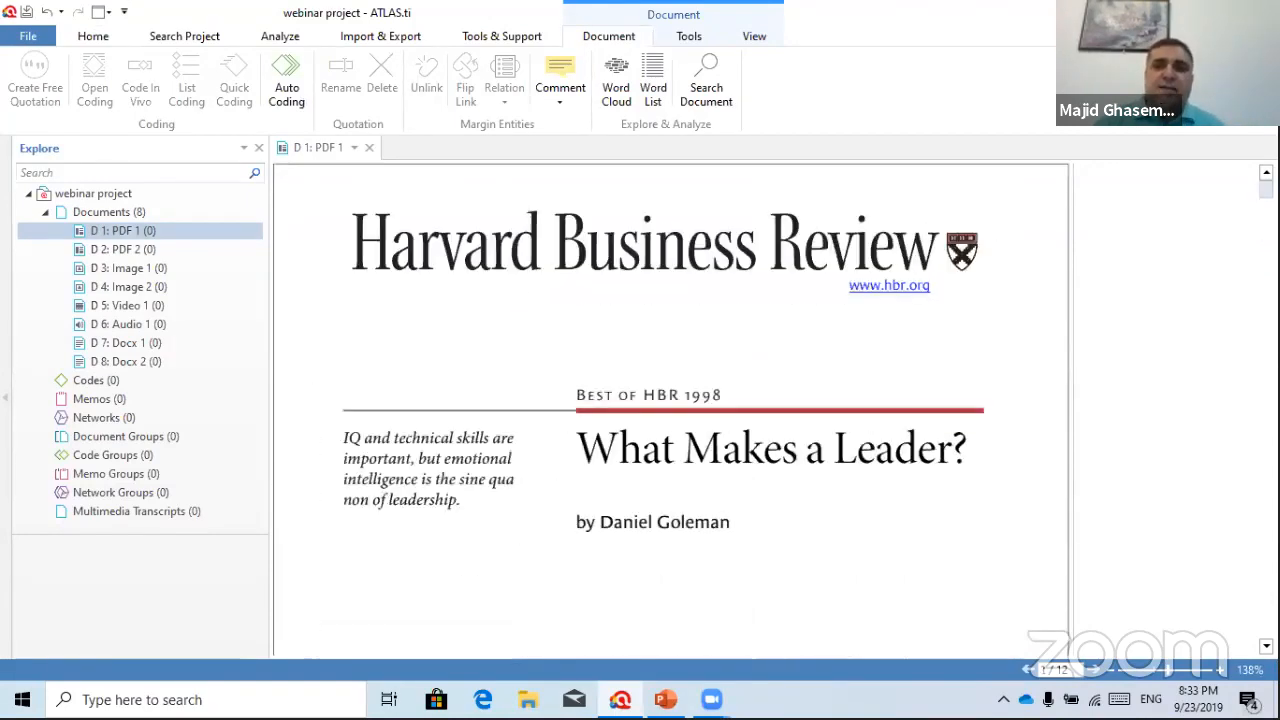
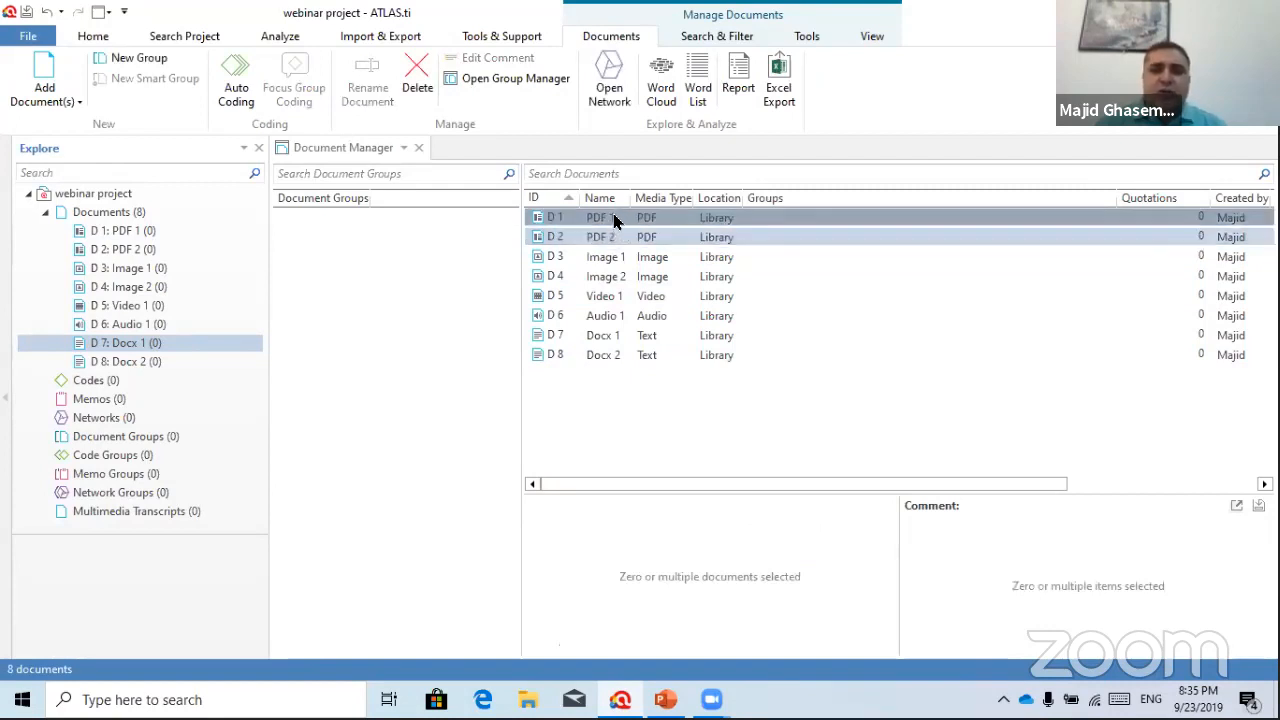
Create a 'pdf files' document group holding the two PDF documents
drag(607, 222, 373, 246)
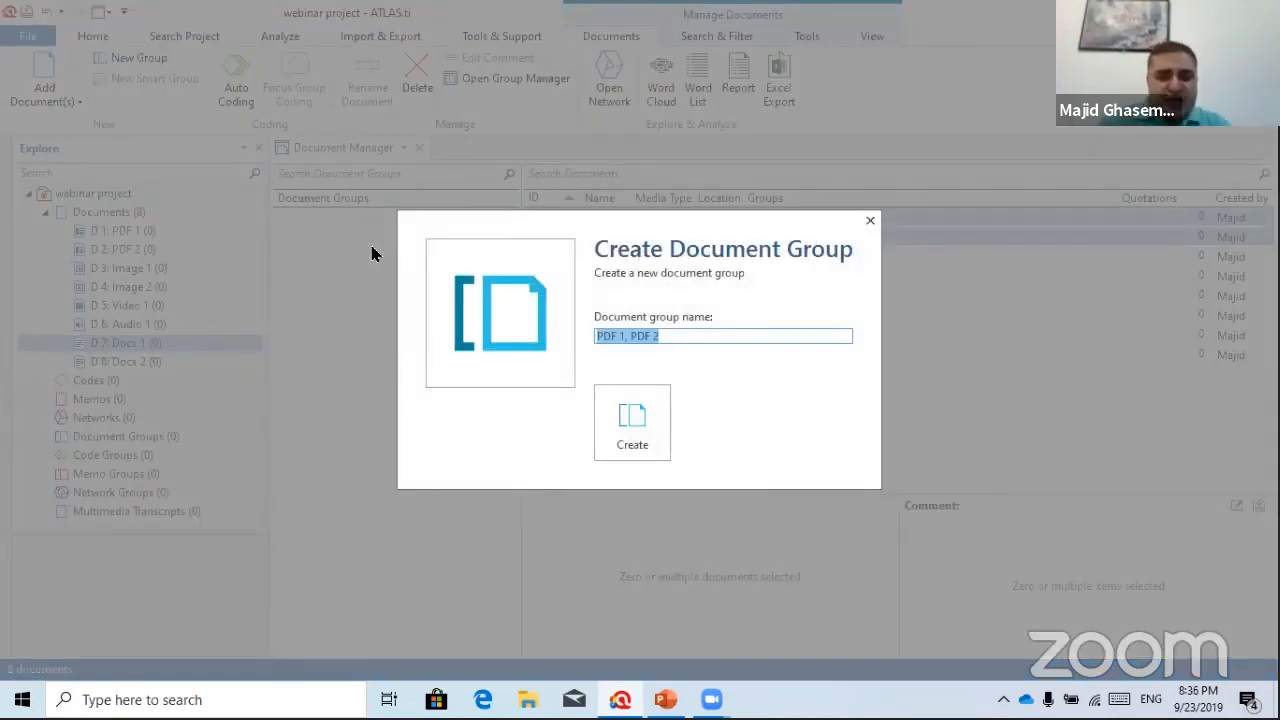
text(pdf f)
key(BackSpace)
text(file)
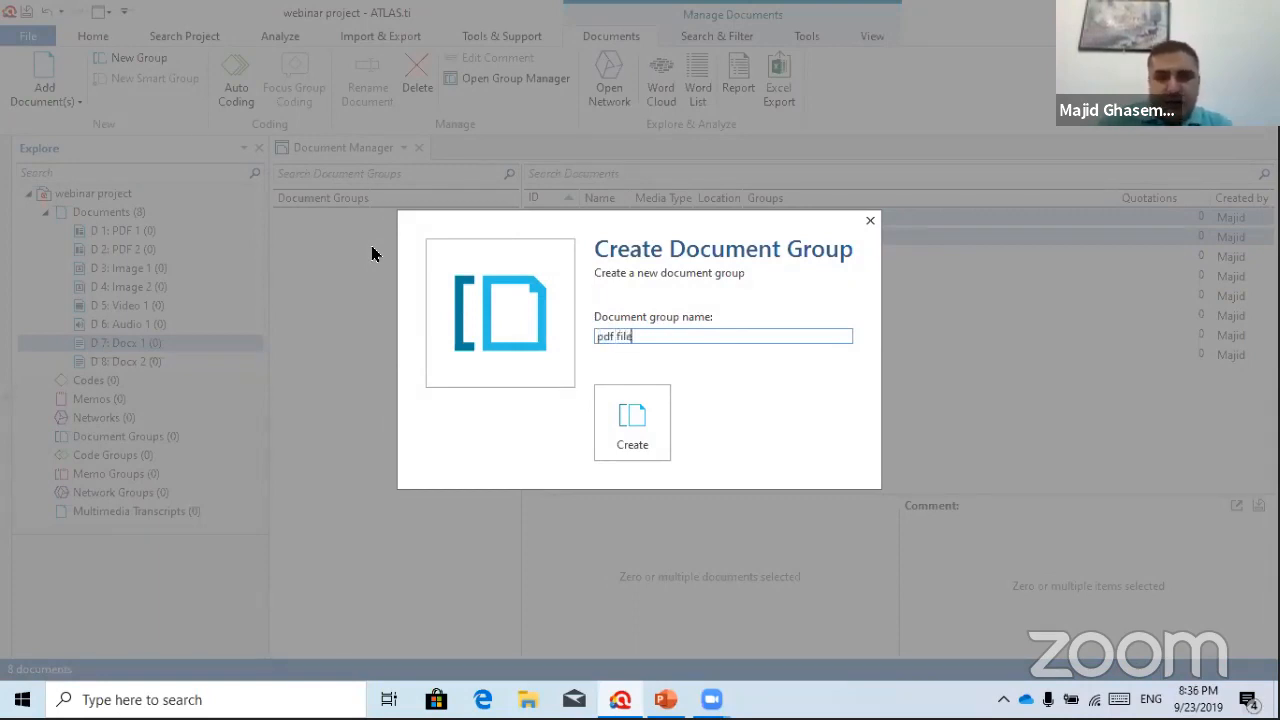
text(s)
click(648, 425)
Create an 'image files' group containing Image 1 and Image 2
click(622, 261)
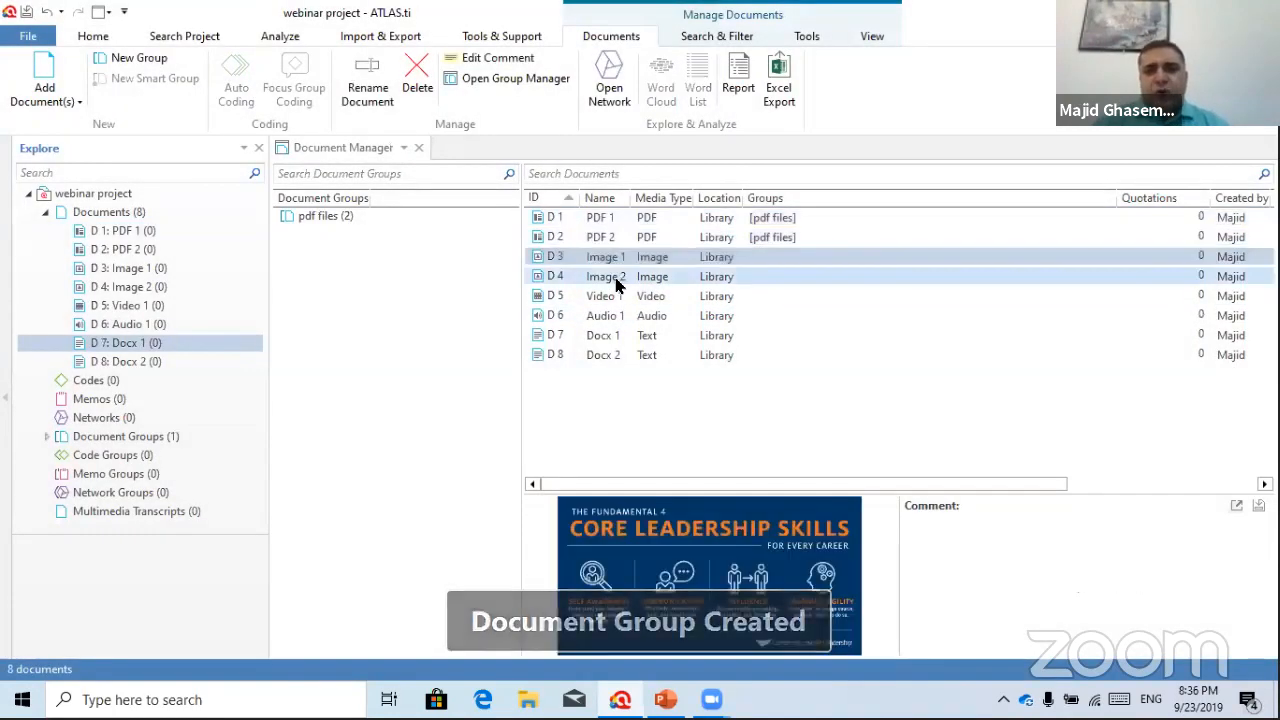
ctrl+click(613, 277)
drag(608, 264, 365, 275)
key(BackSpace)
text(image files)
click(640, 413)
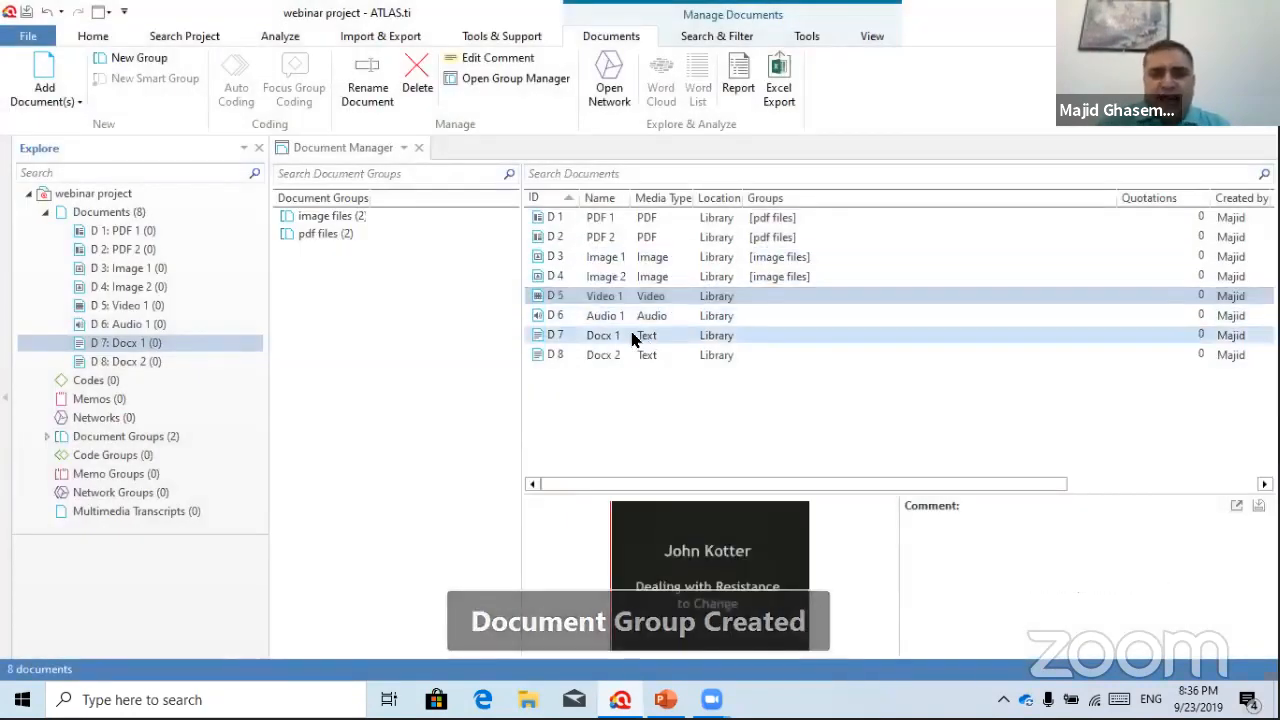
Create a 'vidoe files' group containing Video 1
click(610, 298)
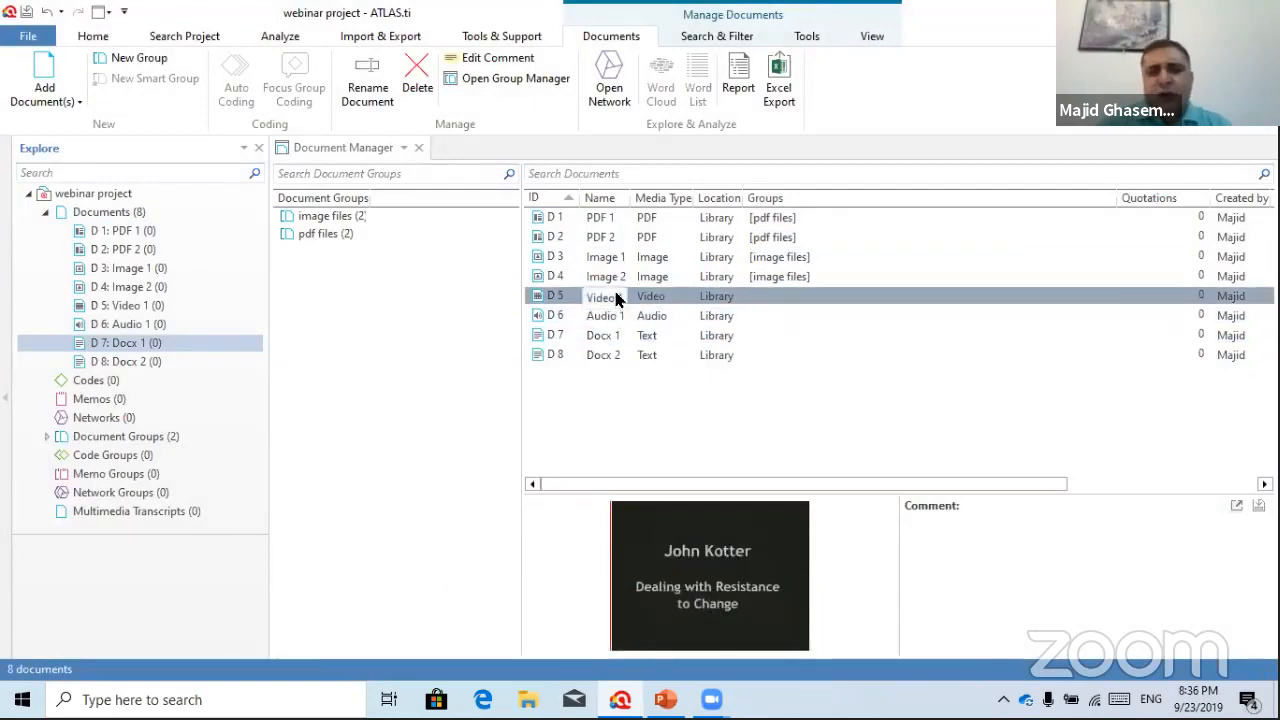
click(470, 306)
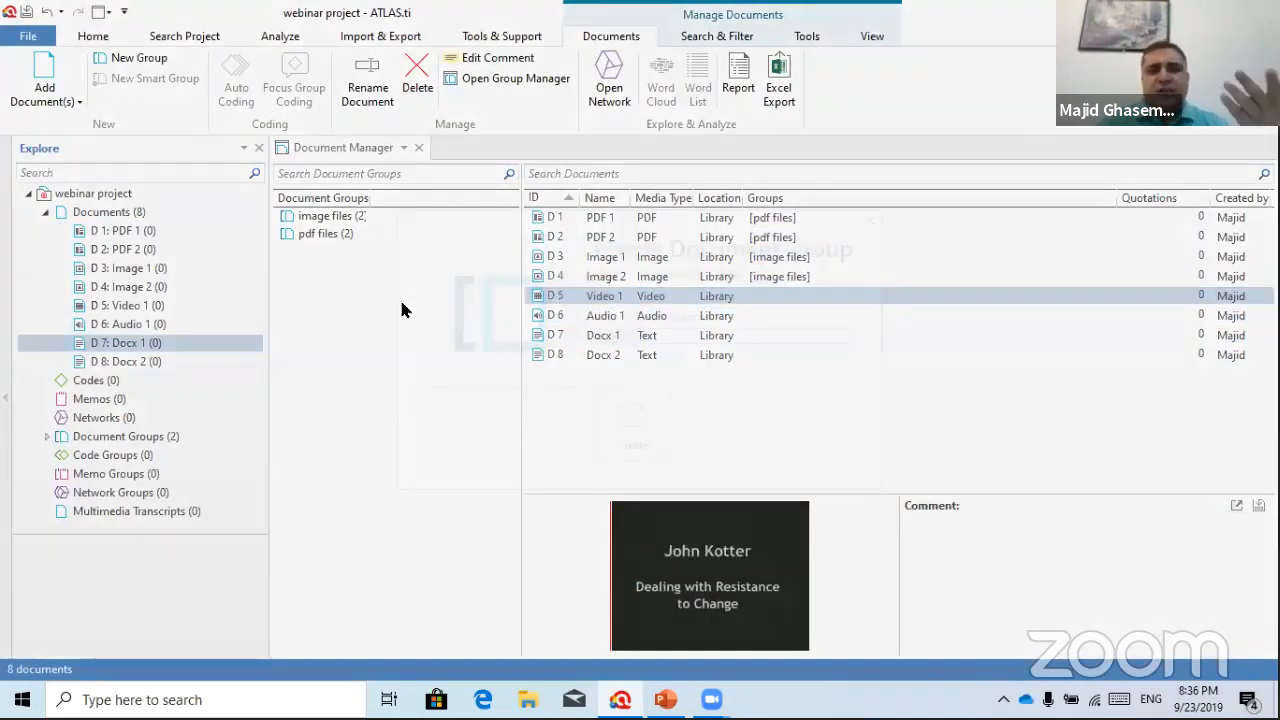
drag(605, 296, 401, 310)
text(vidoe files)
click(653, 425)
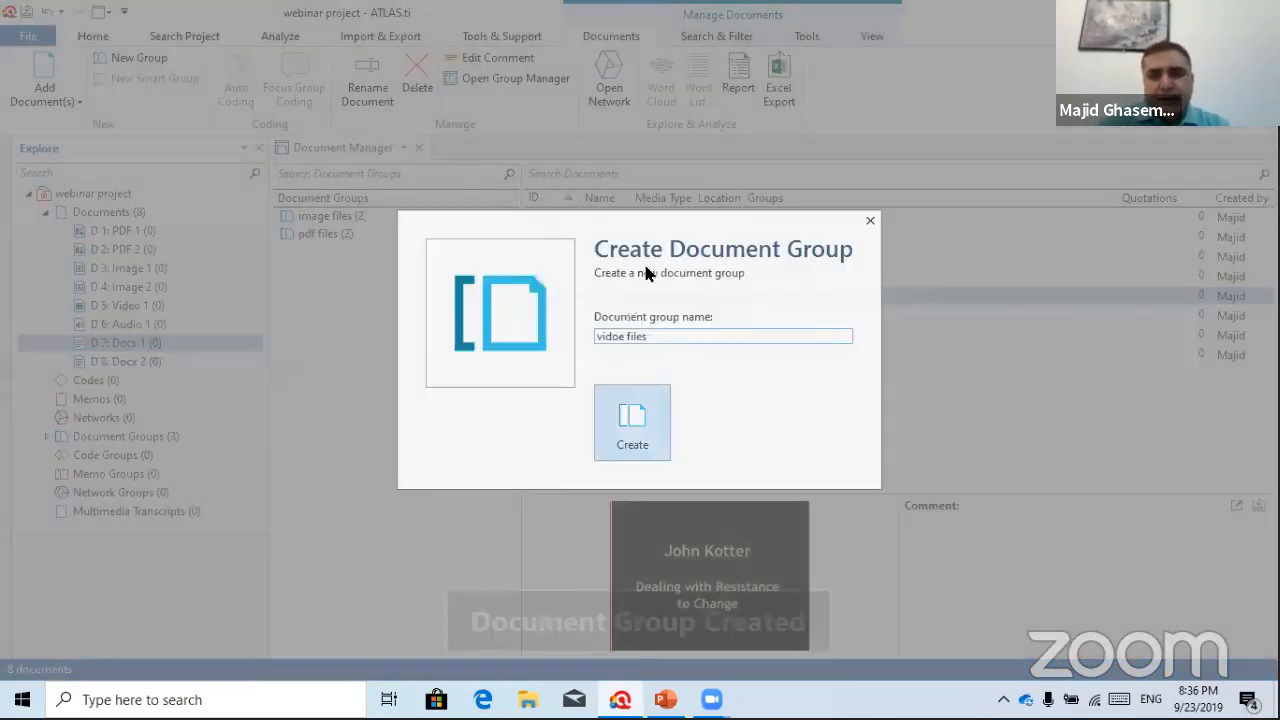
Create an 'audio files' group containing Audio 1
drag(600, 315, 353, 345)
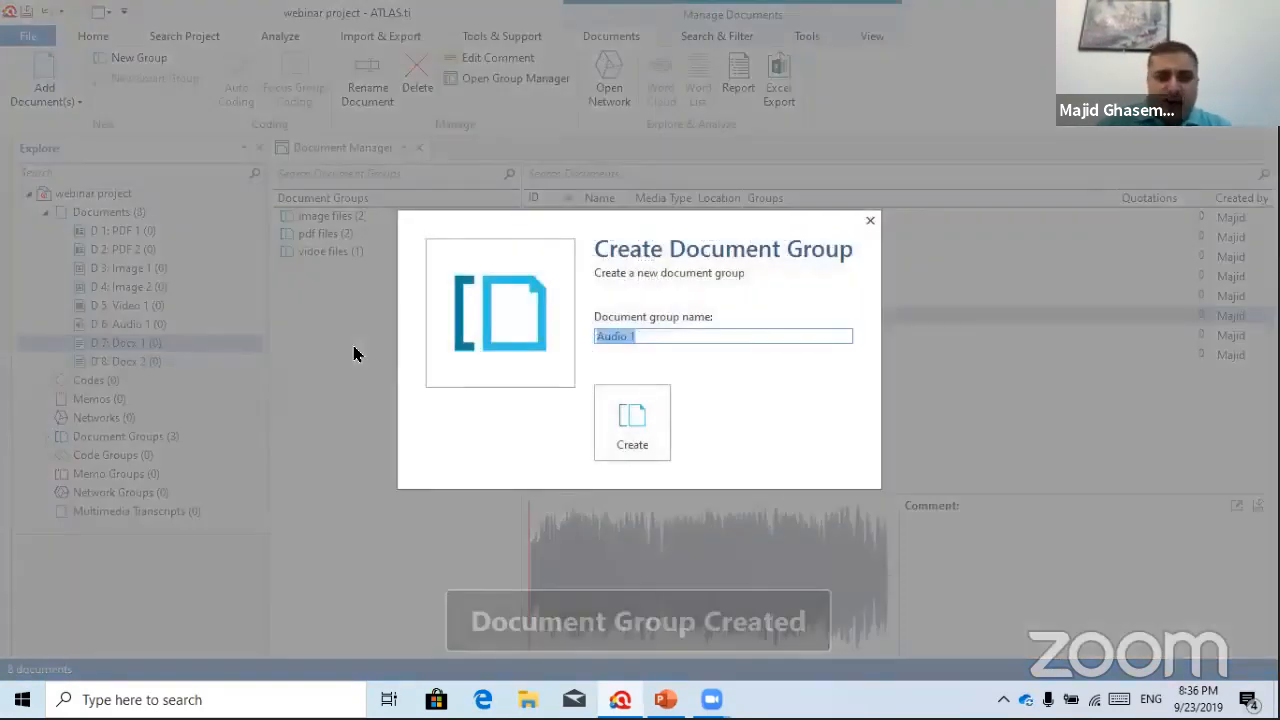
text(audion)
key(BackSpace)
text(files)
click(608, 428)
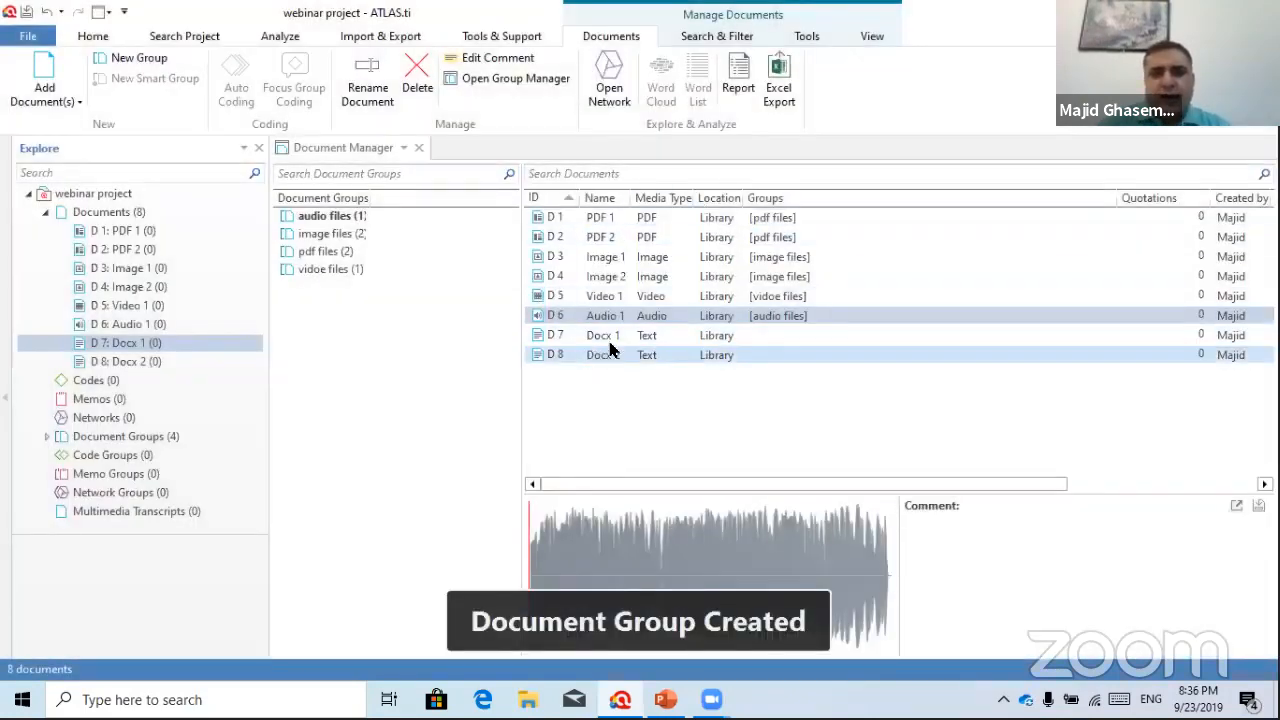
Create an 'MS word documents' group containing Docx 1 and Docx 2
click(606, 355)
ctrl+click(606, 337)
drag(628, 341, 365, 350)
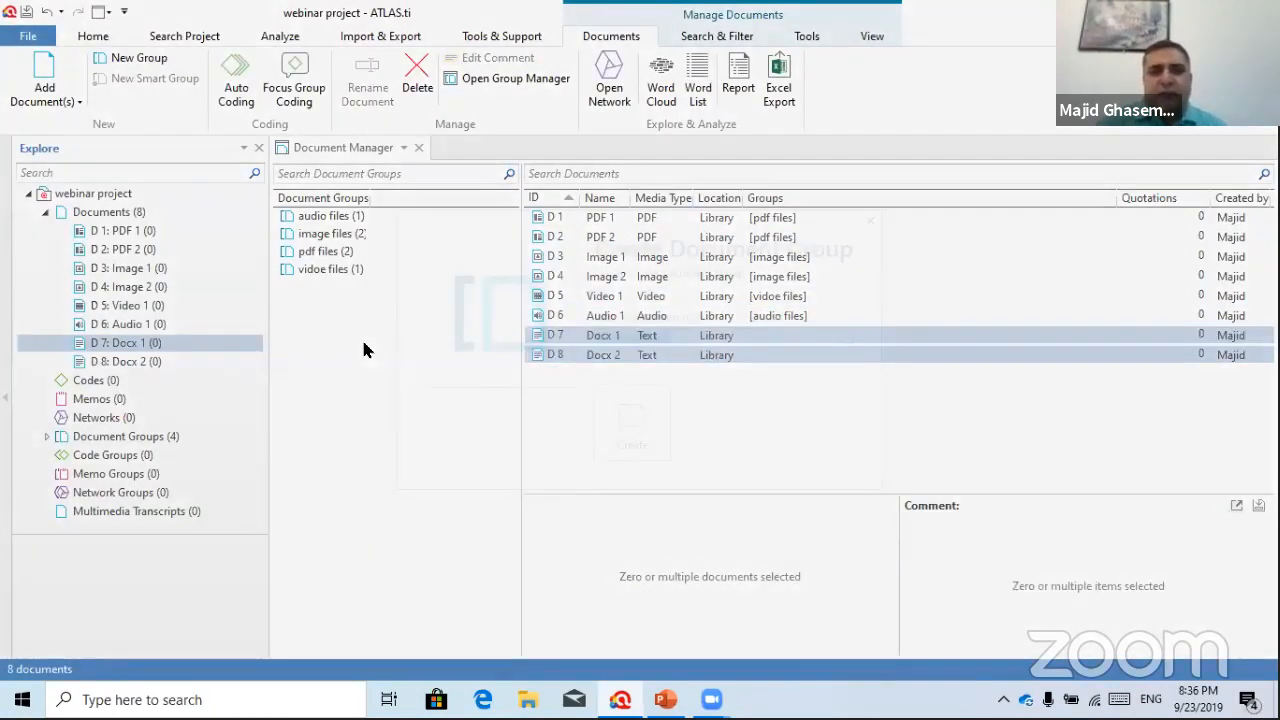
text(MS)
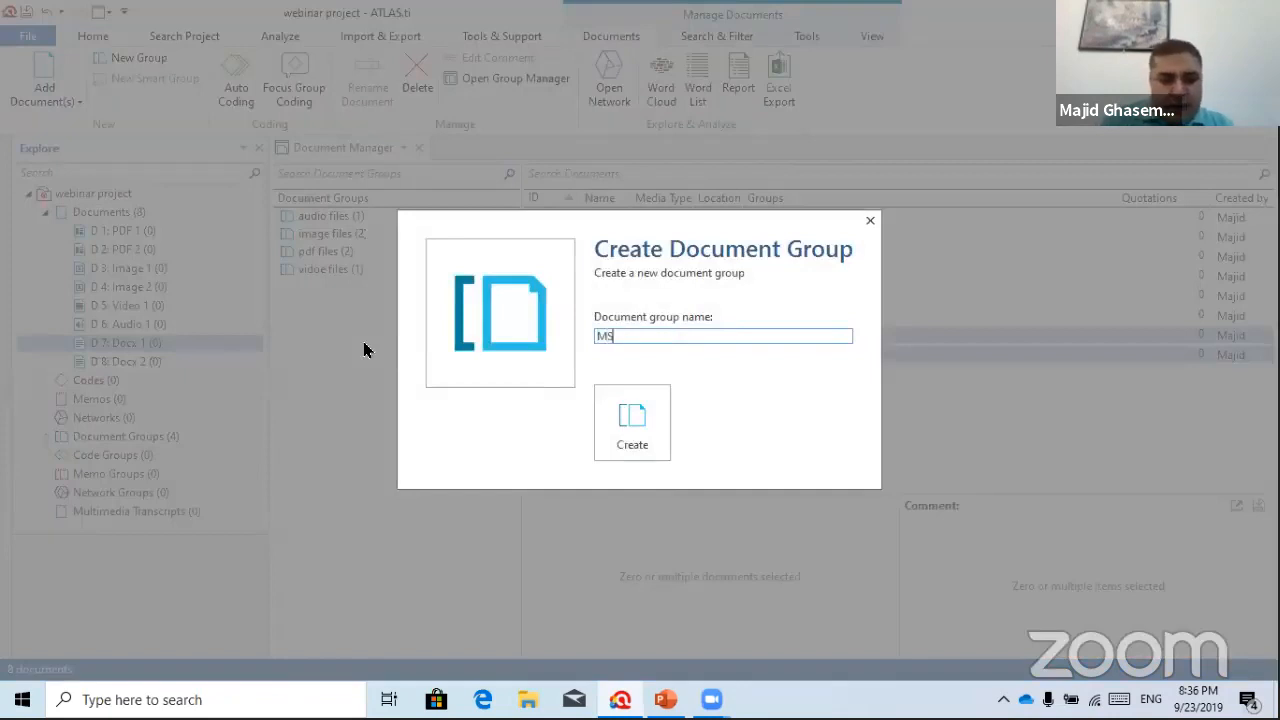
text( word documents)
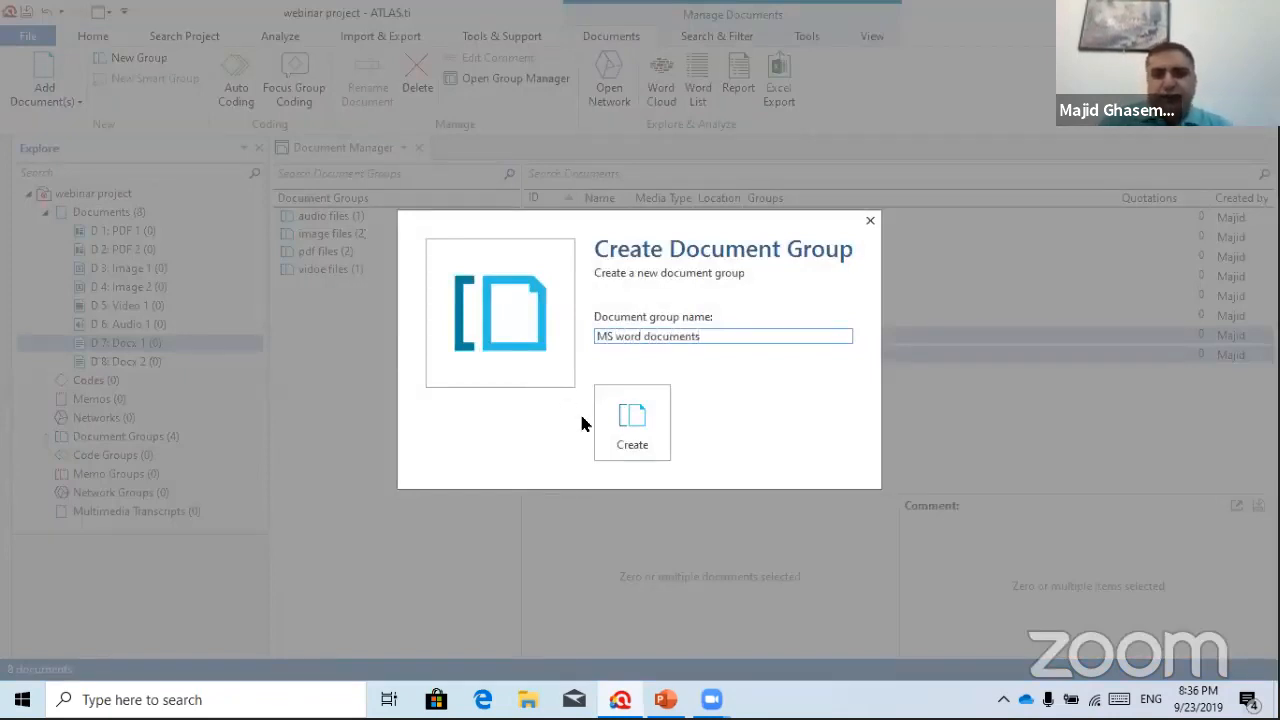
click(632, 431)
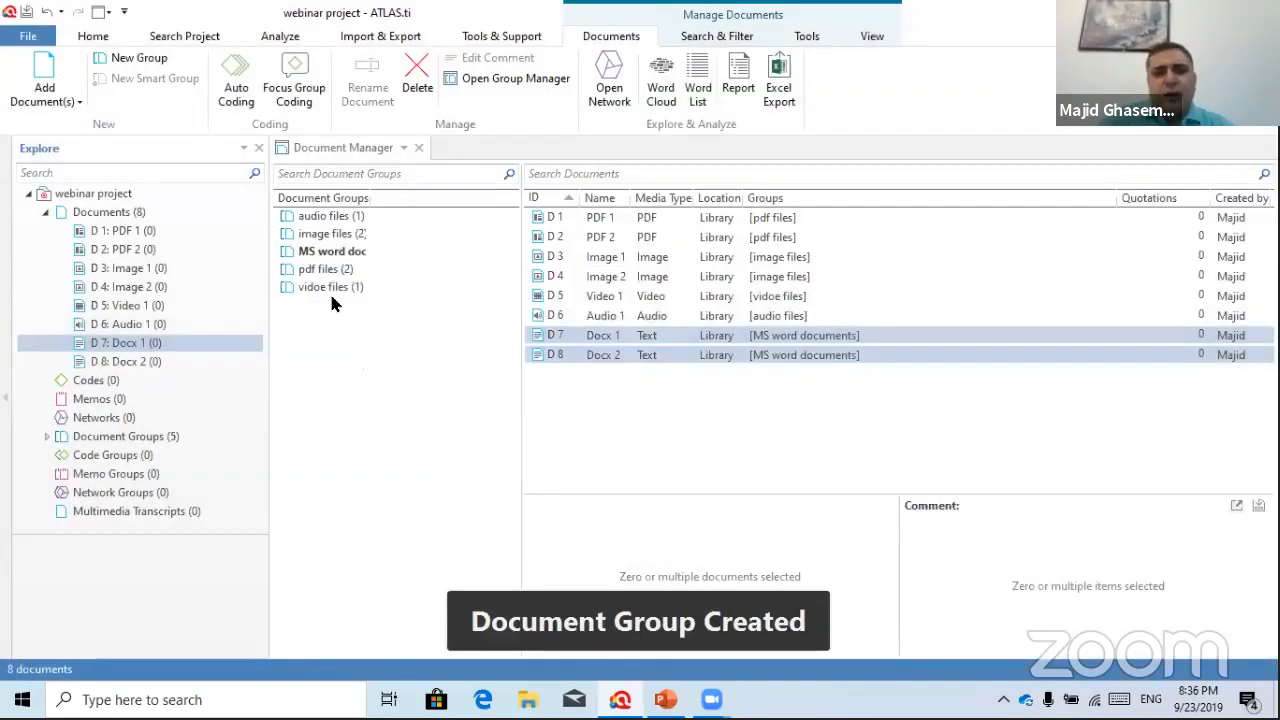
Filter the document list by the audio files, image files and MS word documents groups in turn
click(343, 216)
click(343, 234)
click(343, 251)
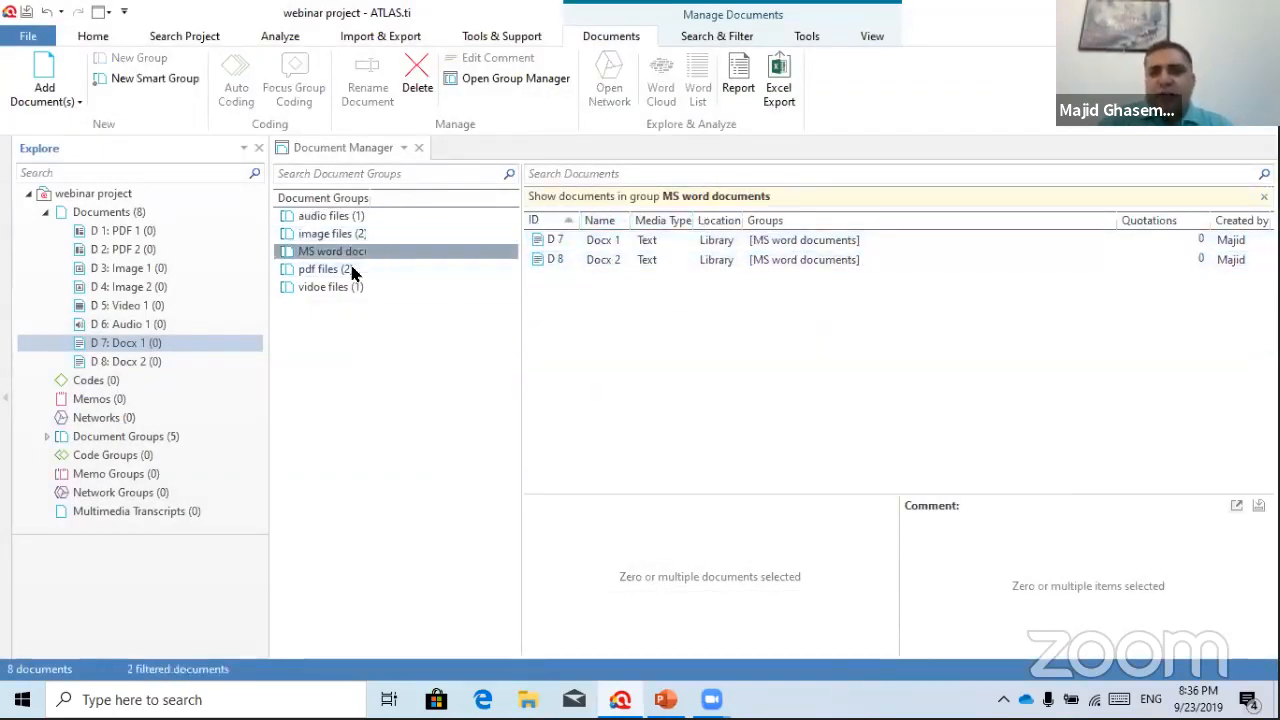
Remove the group filter so the Document Manager lists all eight documents again
click(364, 374)
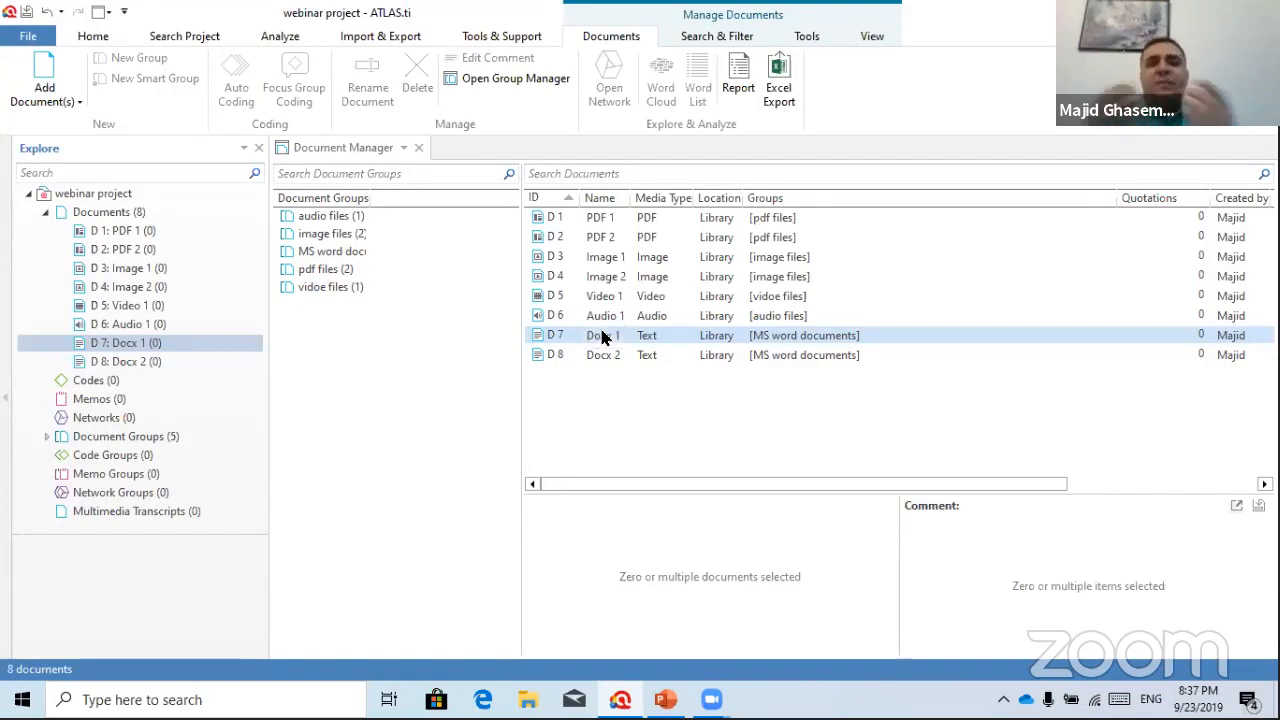
Create a 'female' group with PDF 1, Image 1, Video 1 and Docx 1
click(616, 218)
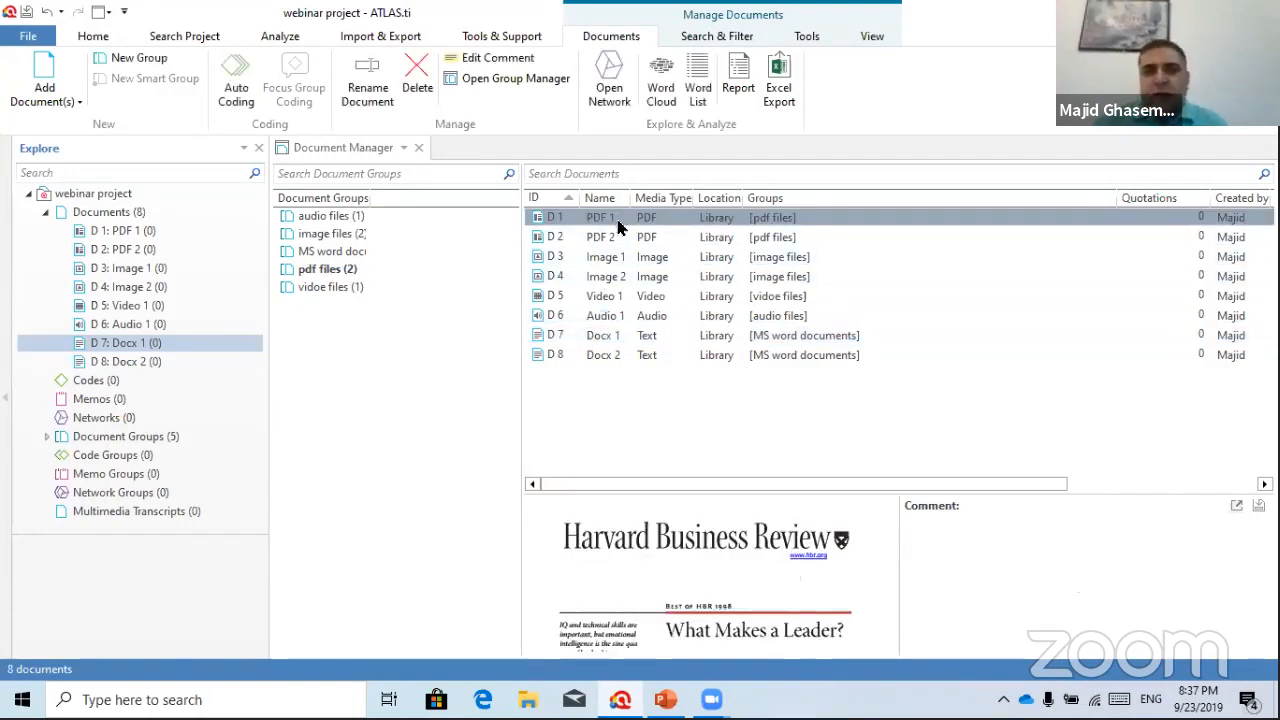
ctrl+click(605, 262)
ctrl+click(591, 296)
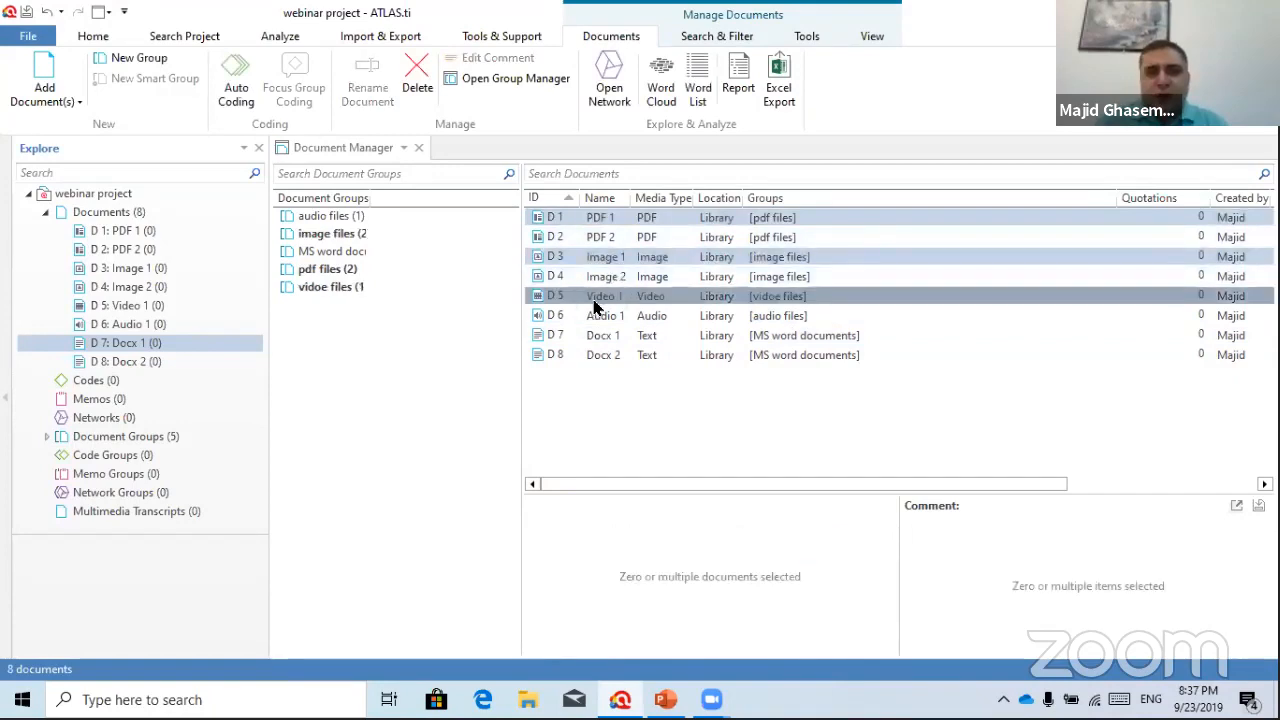
ctrl+click(592, 336)
drag(575, 225, 373, 390)
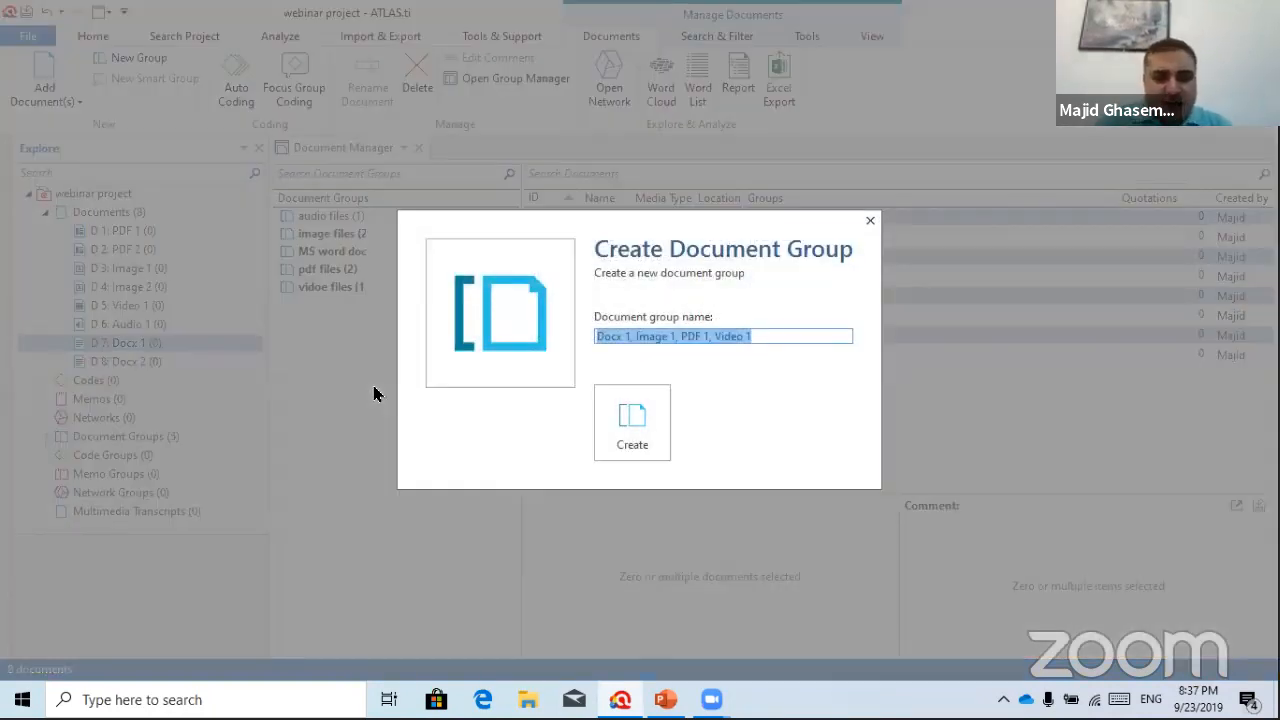
text(female)
click(625, 432)
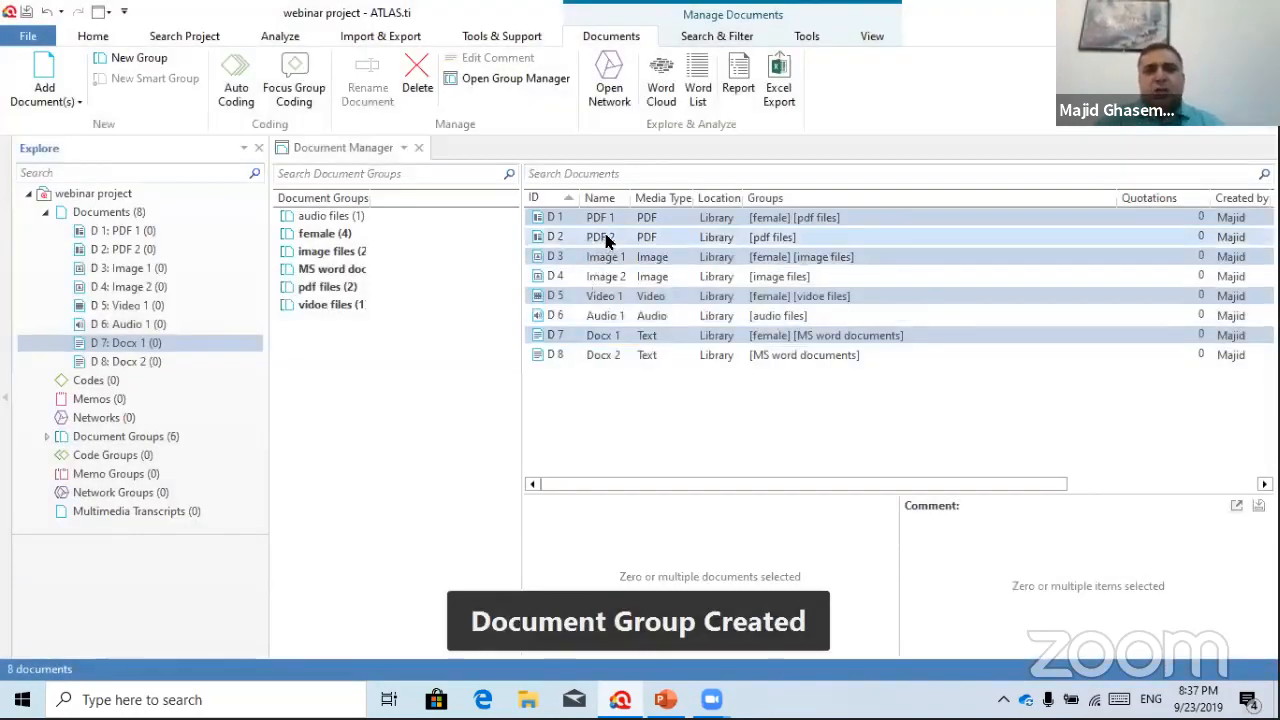
Create a 'males' group with the remaining four documents, including Audio 1 and Docx 2
click(607, 238)
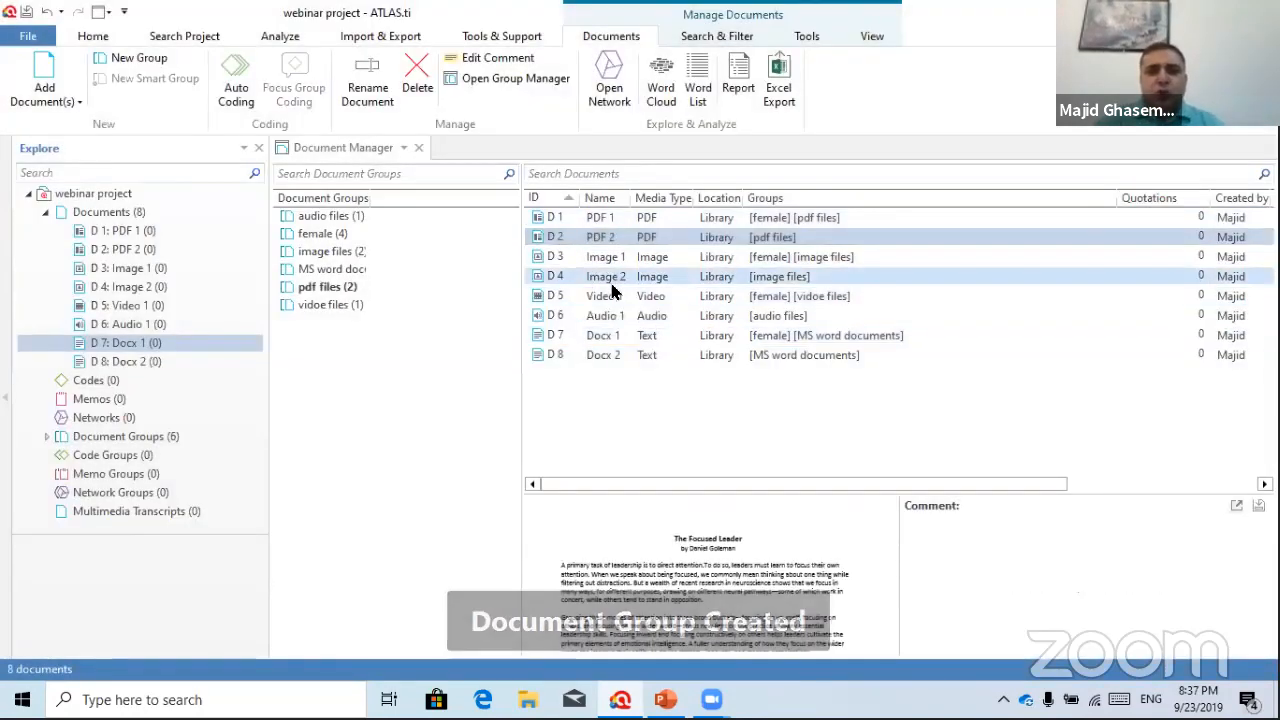
ctrl+click(605, 315)
ctrl+click(605, 355)
ctrl+click(607, 257)
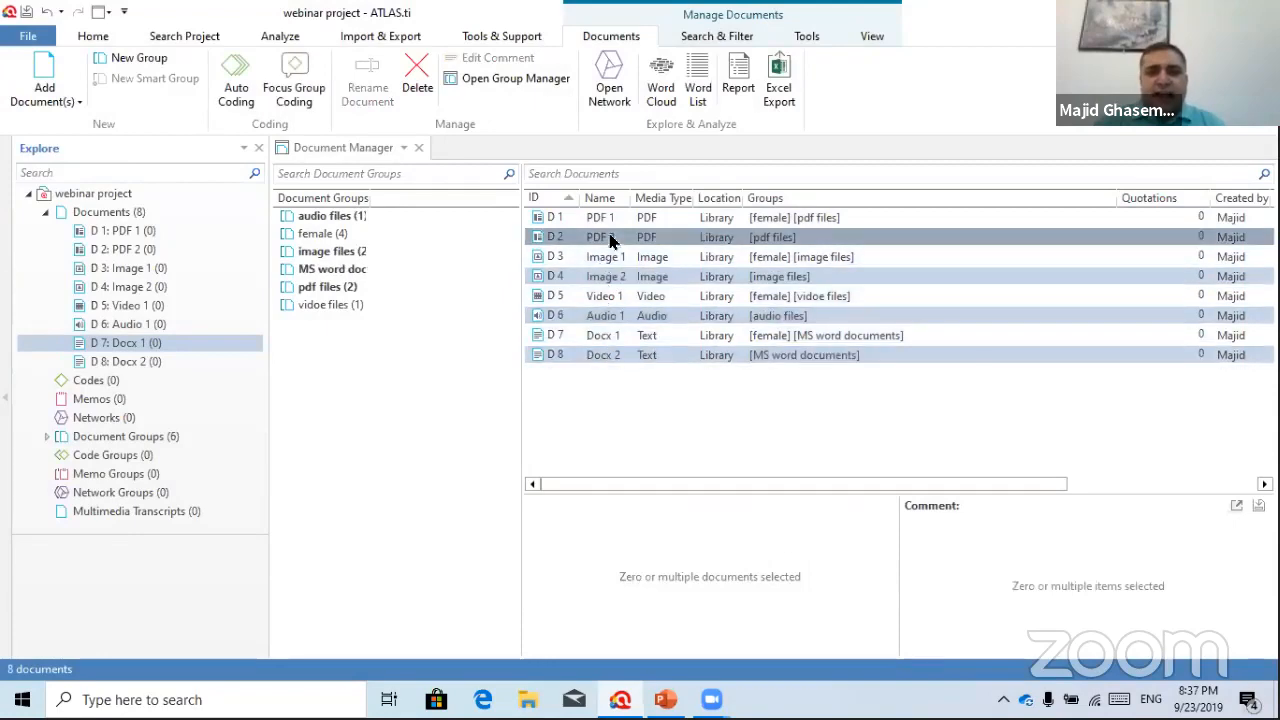
drag(610, 240, 365, 436)
text(males)
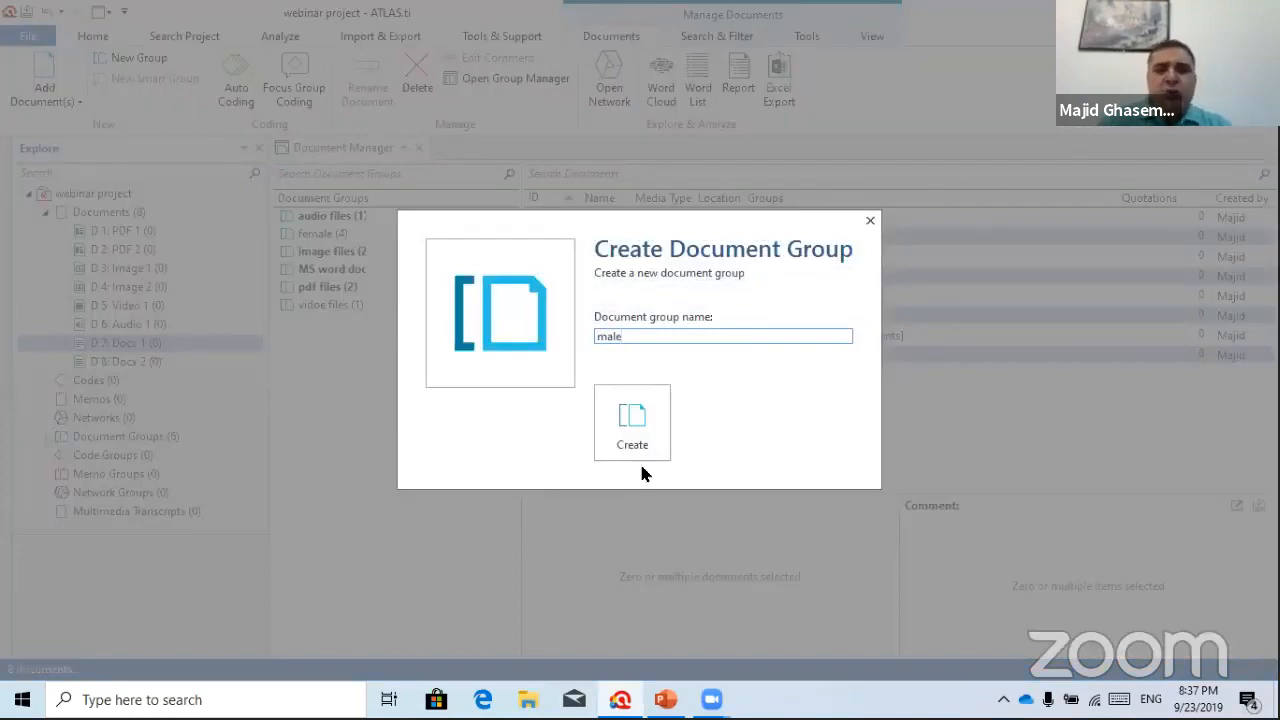
click(631, 430)
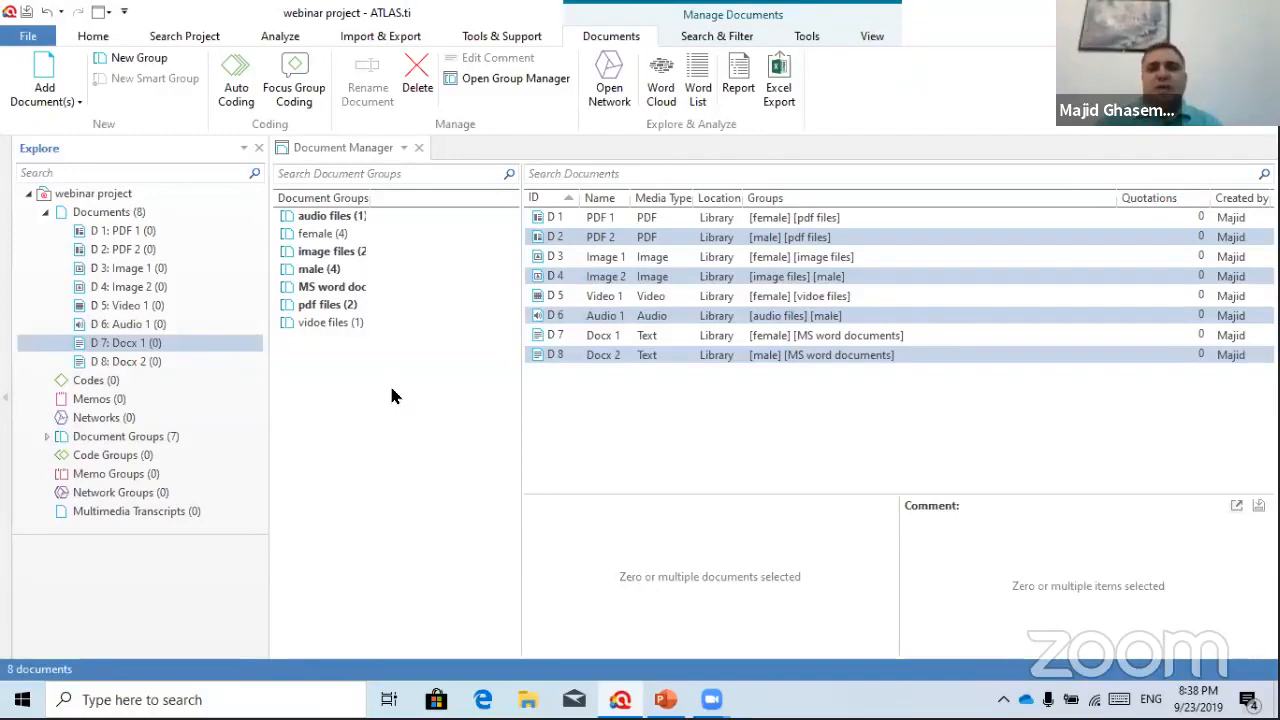
Preview the Docx 1 and Docx 2 interview texts, then close the Document Manager
click(594, 345)
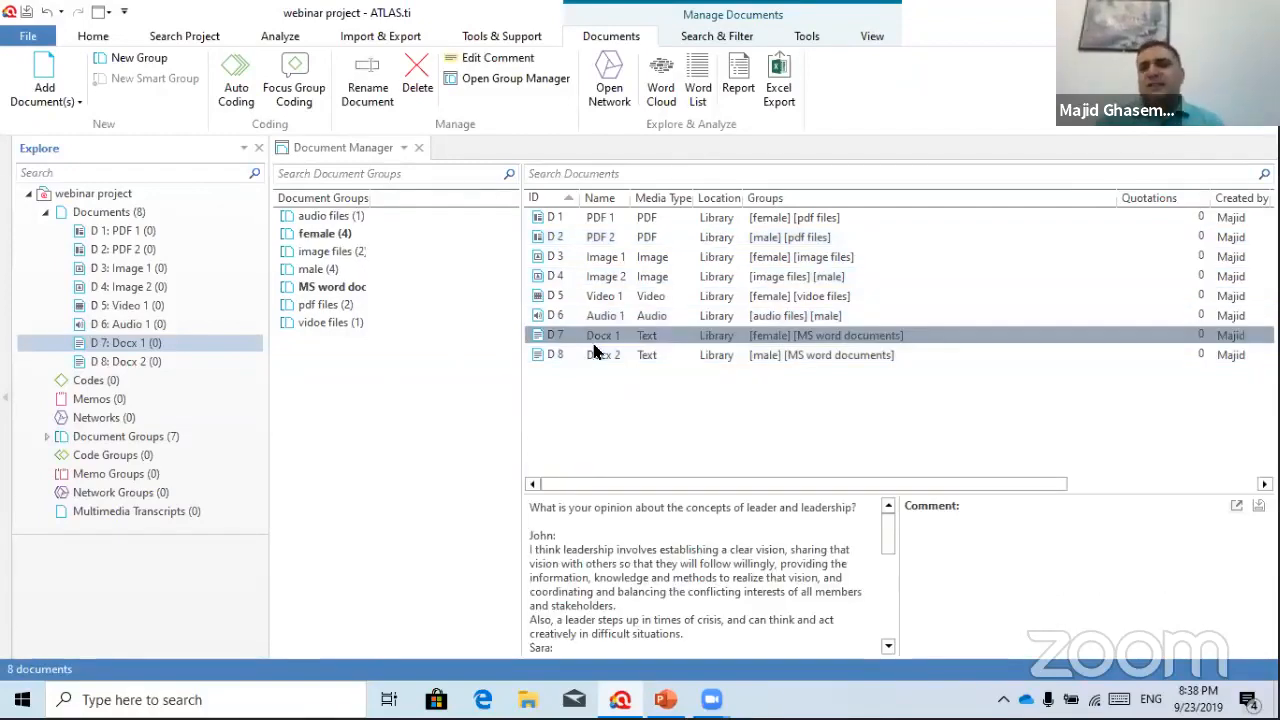
ctrl+click(597, 357)
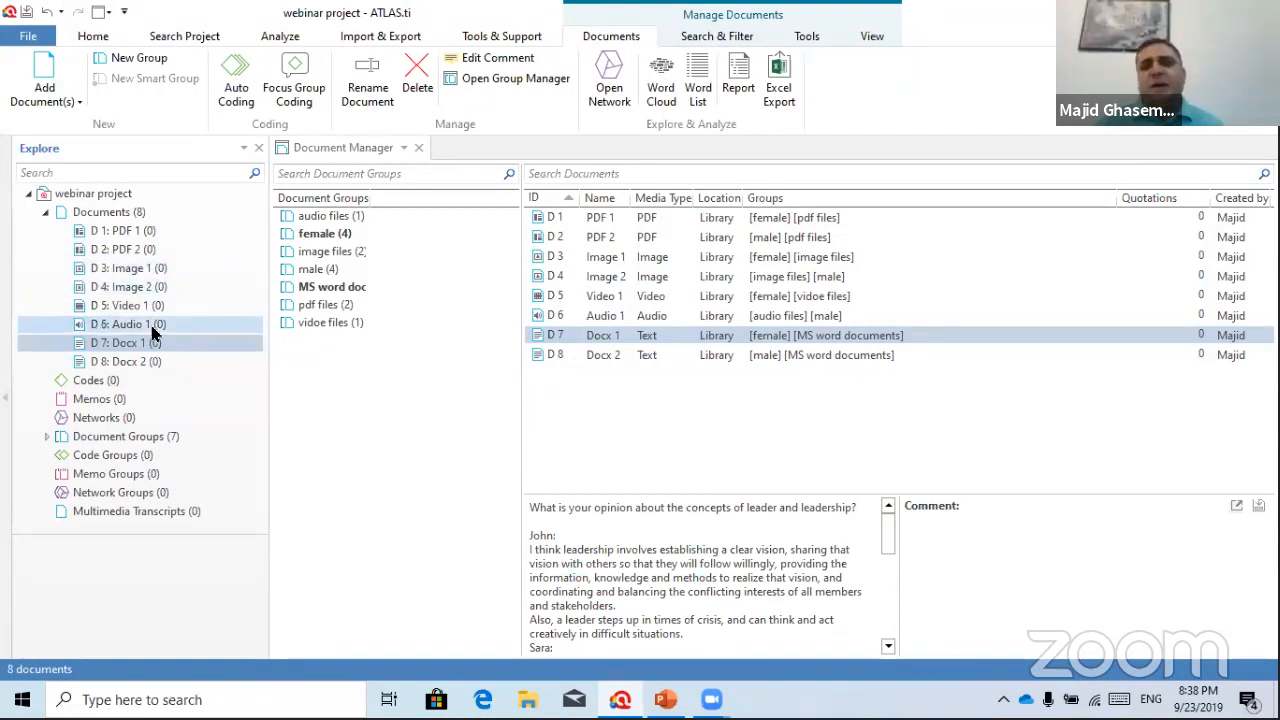
click(419, 148)
Open D 1: PDF 1 and scroll to its first page of article text
double_click(125, 231)
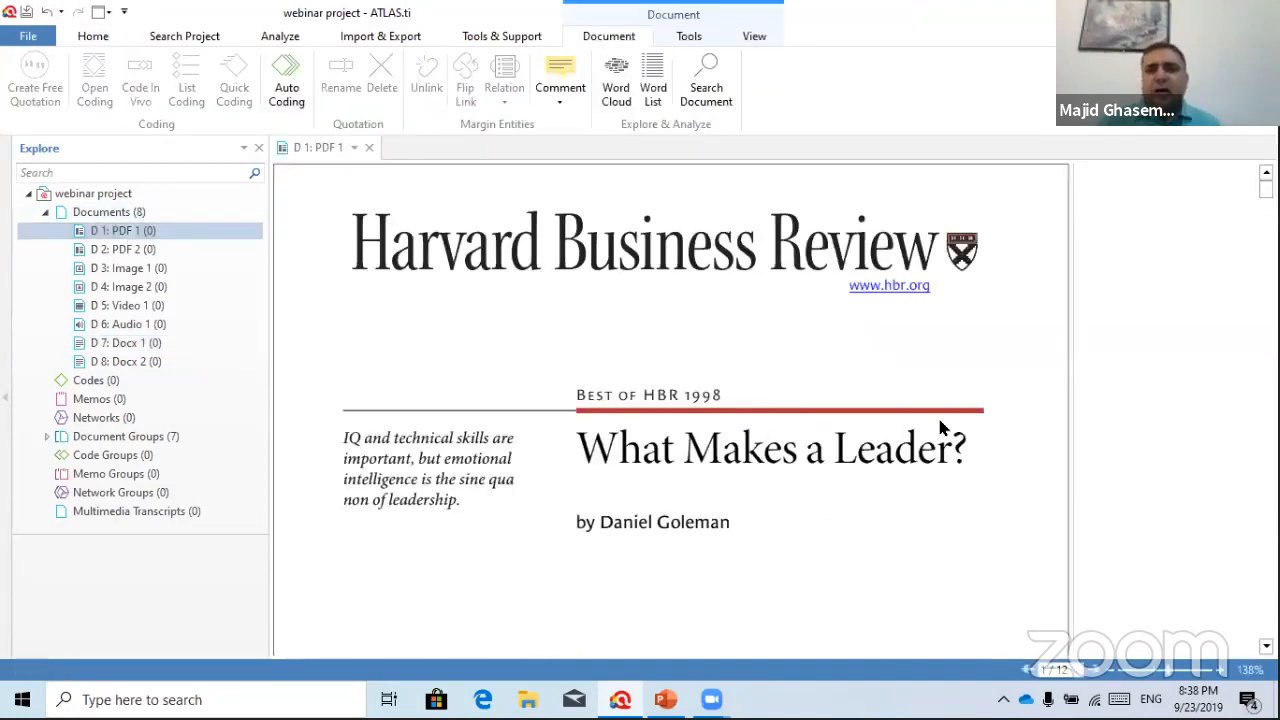
scroll(940, 428, down, 10)
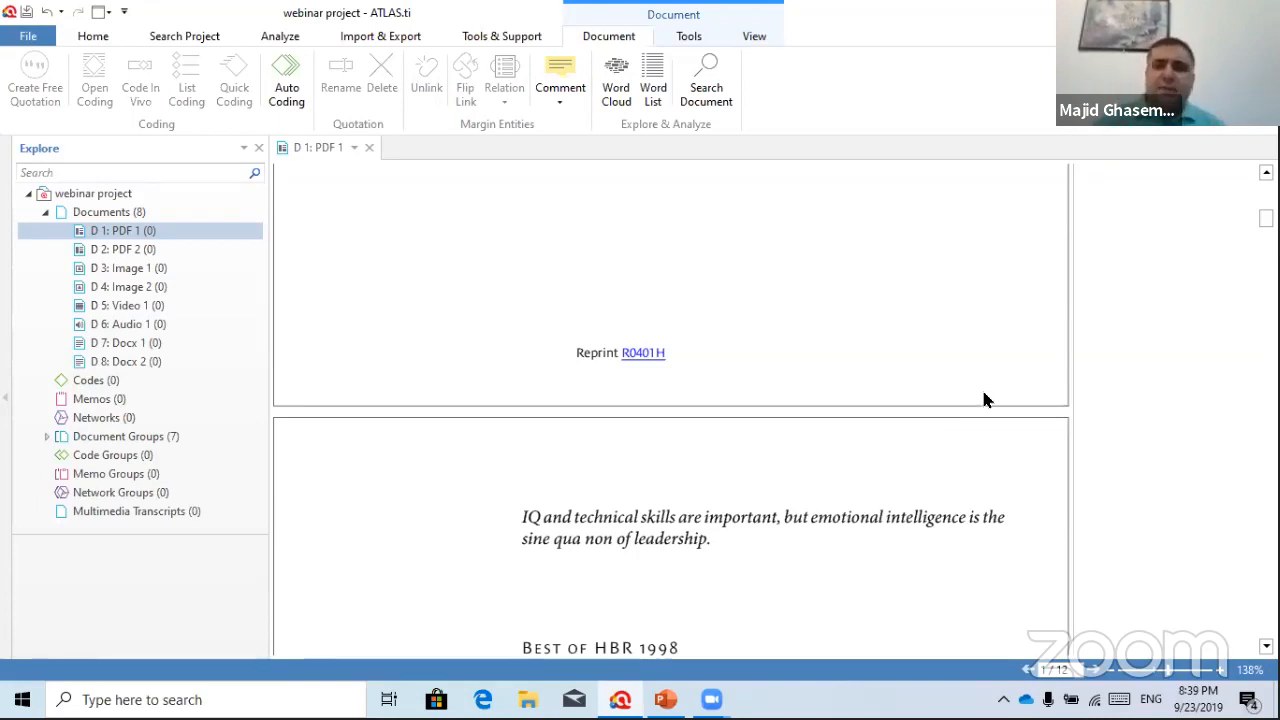
scroll(814, 409, down, 5)
scroll(811, 386, up, 6)
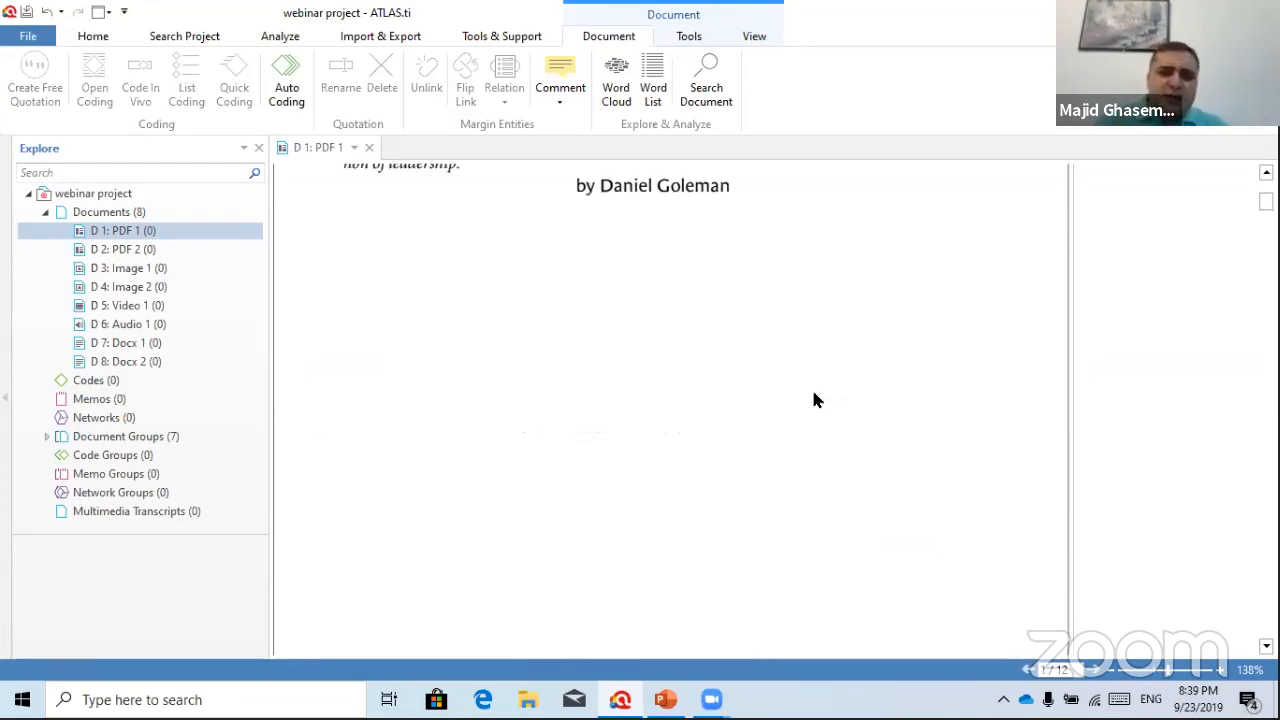
scroll(805, 374, down, 3)
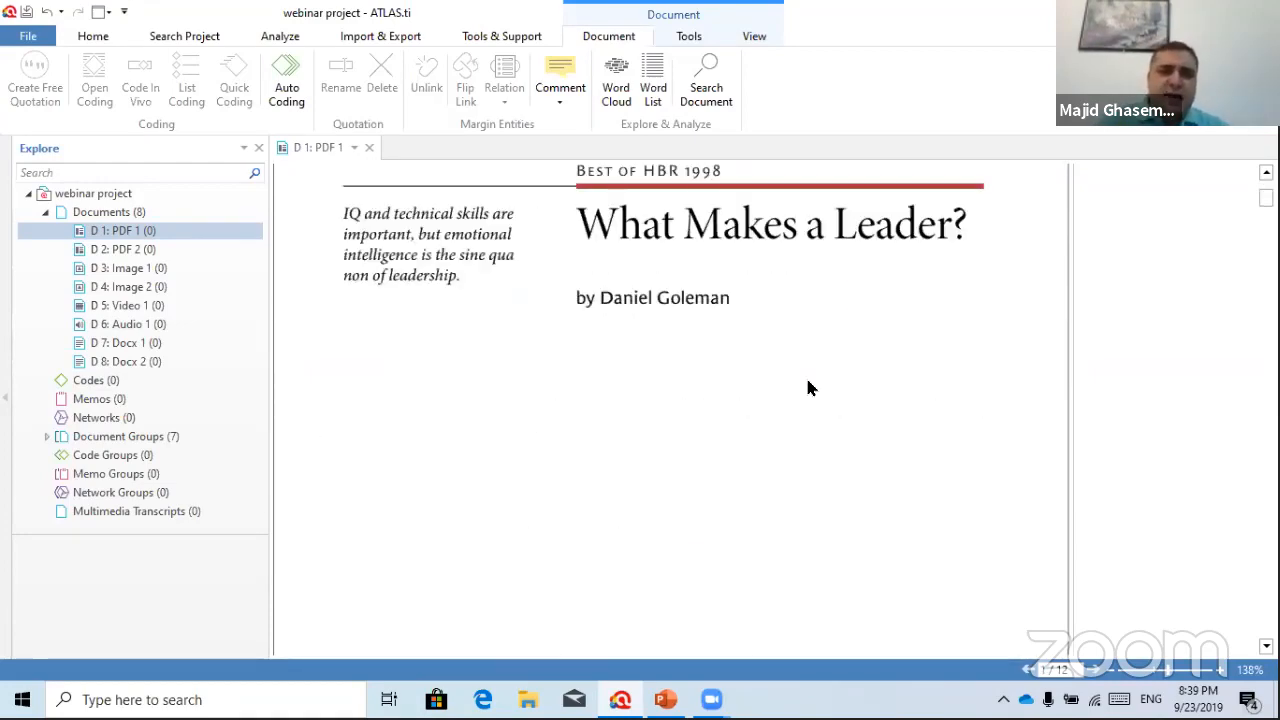
scroll(810, 388, down, 5)
scroll(808, 387, up, 4)
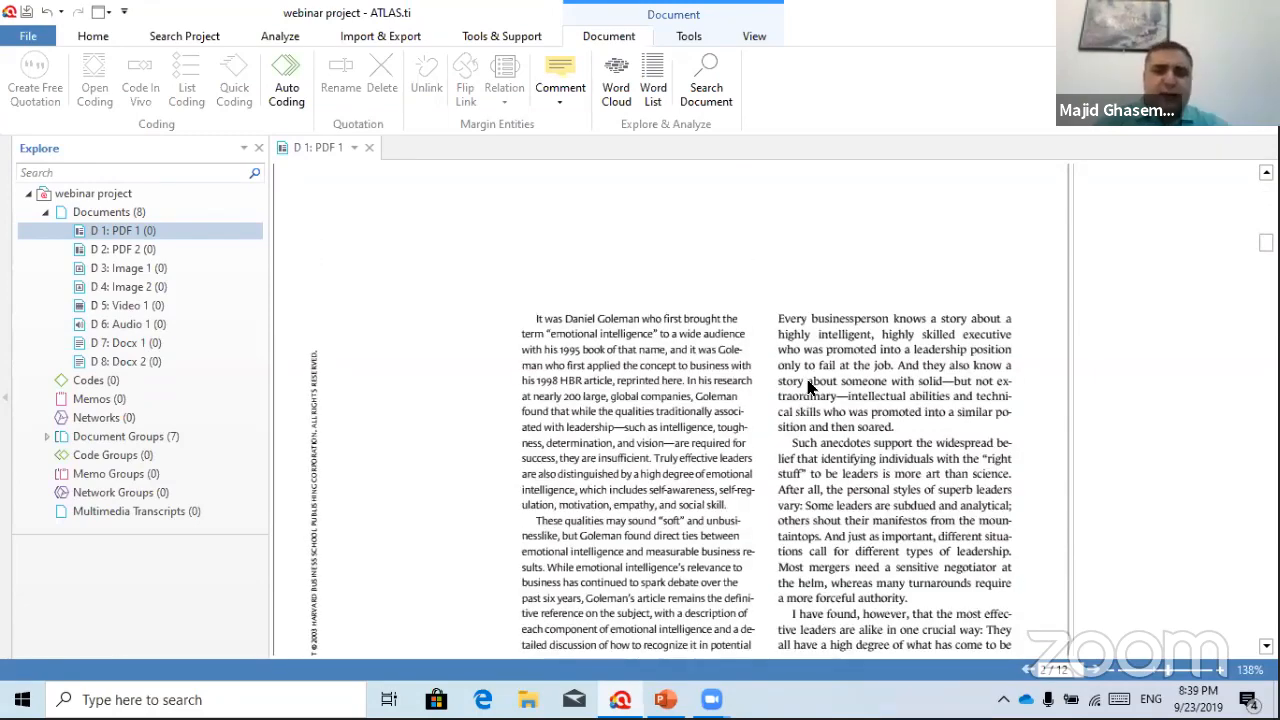
scroll(808, 385, down, 1)
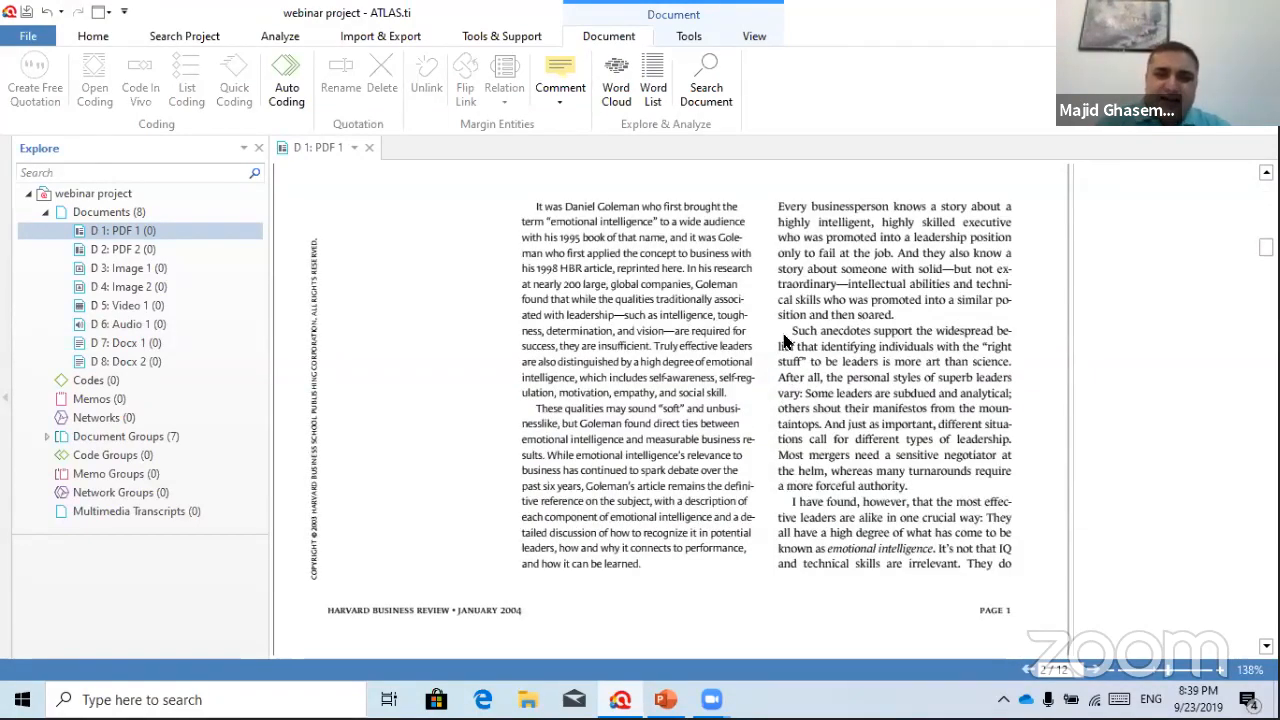
Select the passage from 'Such anecdotes support the widespread belief' to 'a more forceful authority.'
drag(792, 331, 882, 409)
click(791, 351)
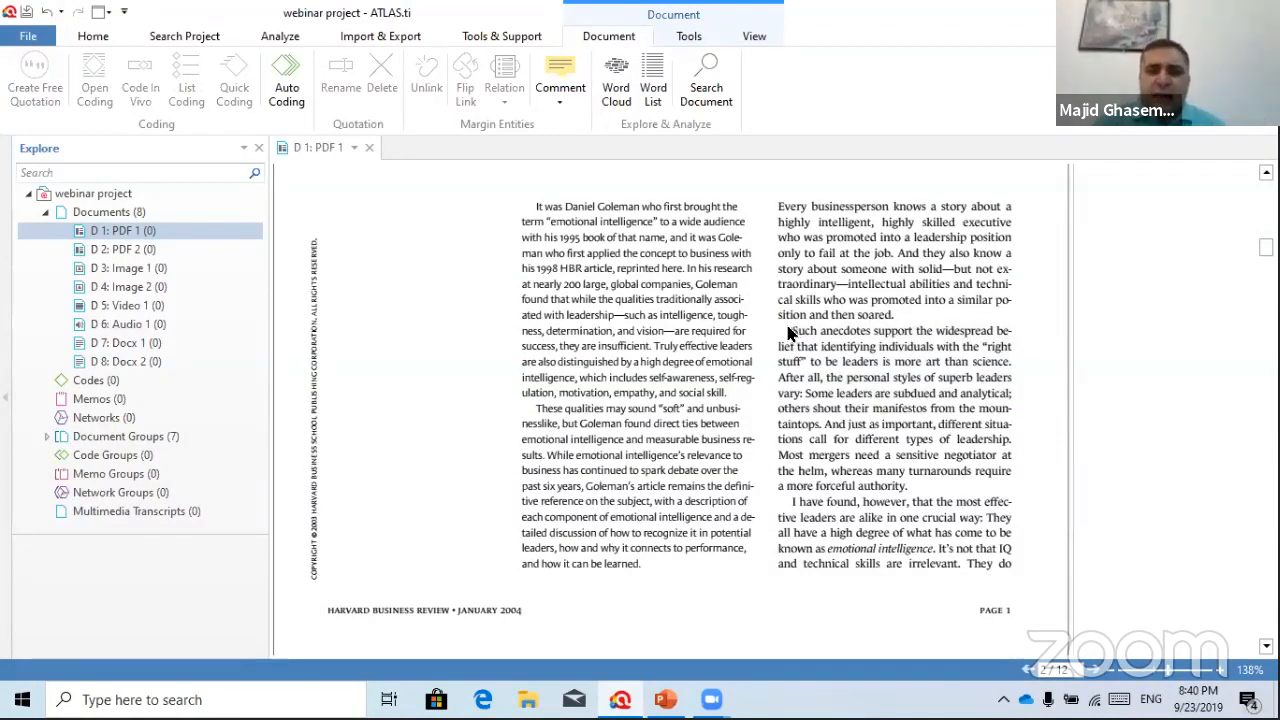
drag(791, 331, 908, 489)
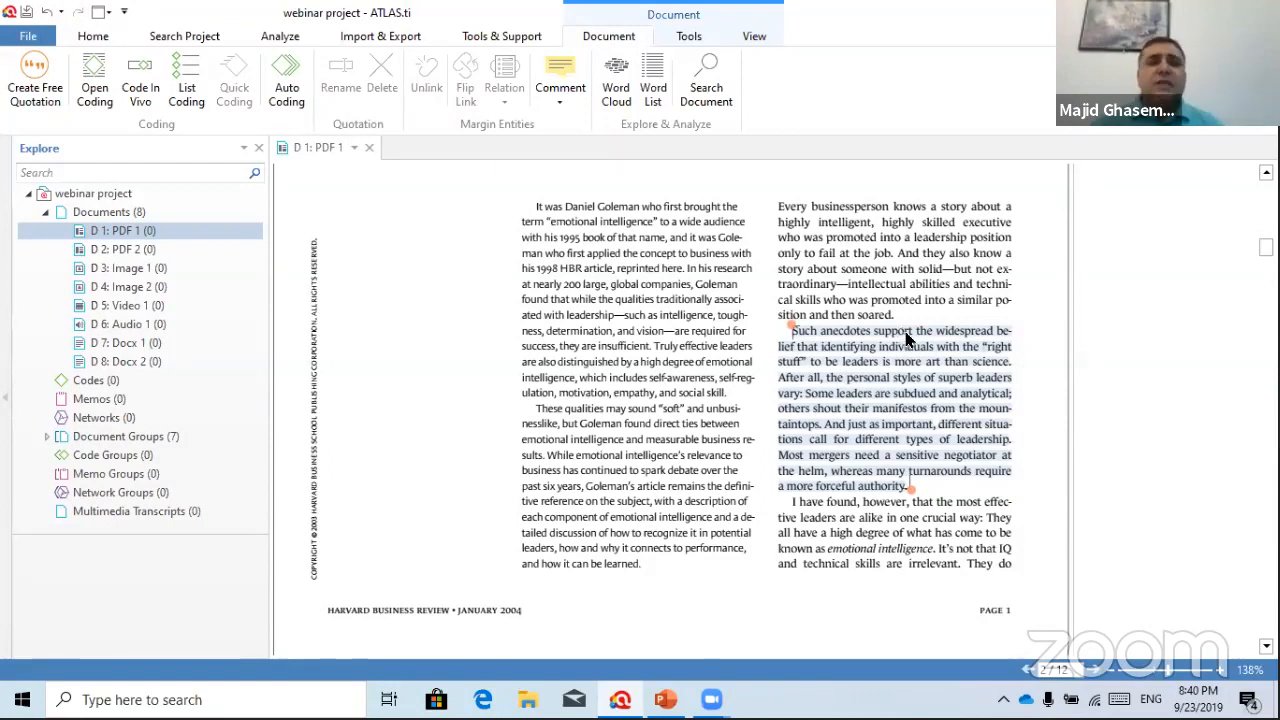
Open-code the selected passage with new codes leadership, effectivness and management
right_click(906, 336)
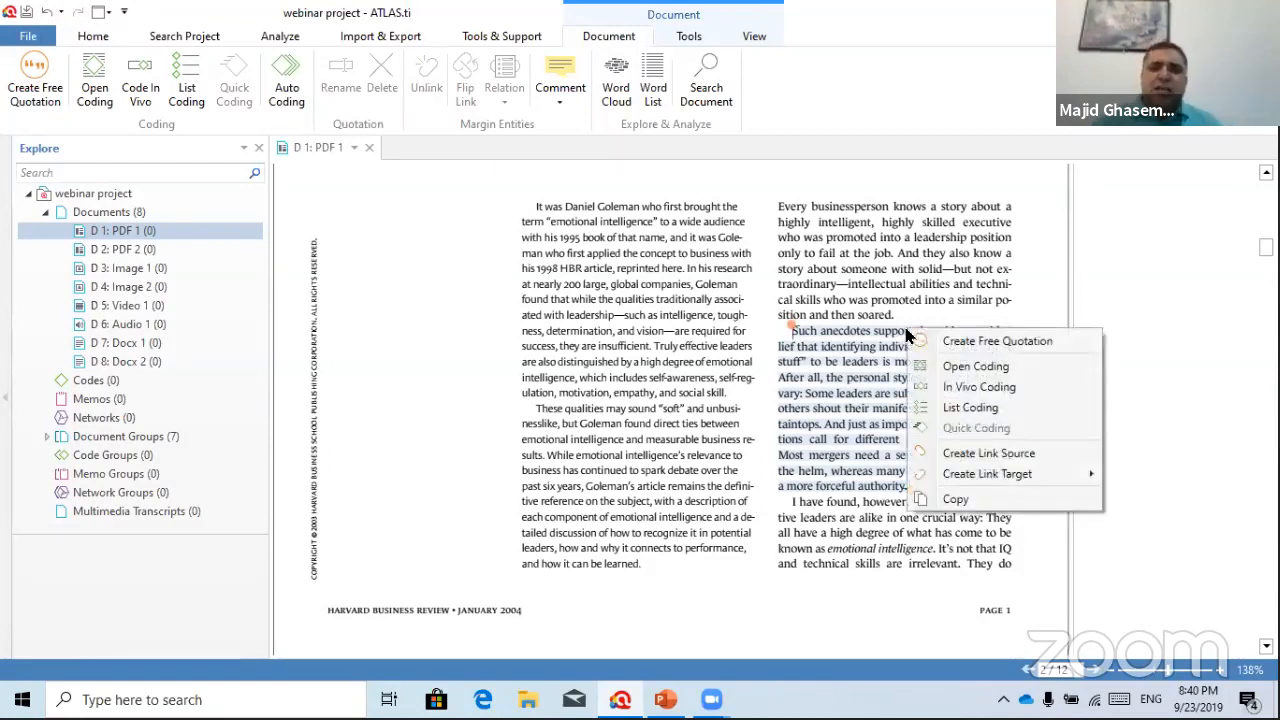
click(985, 370)
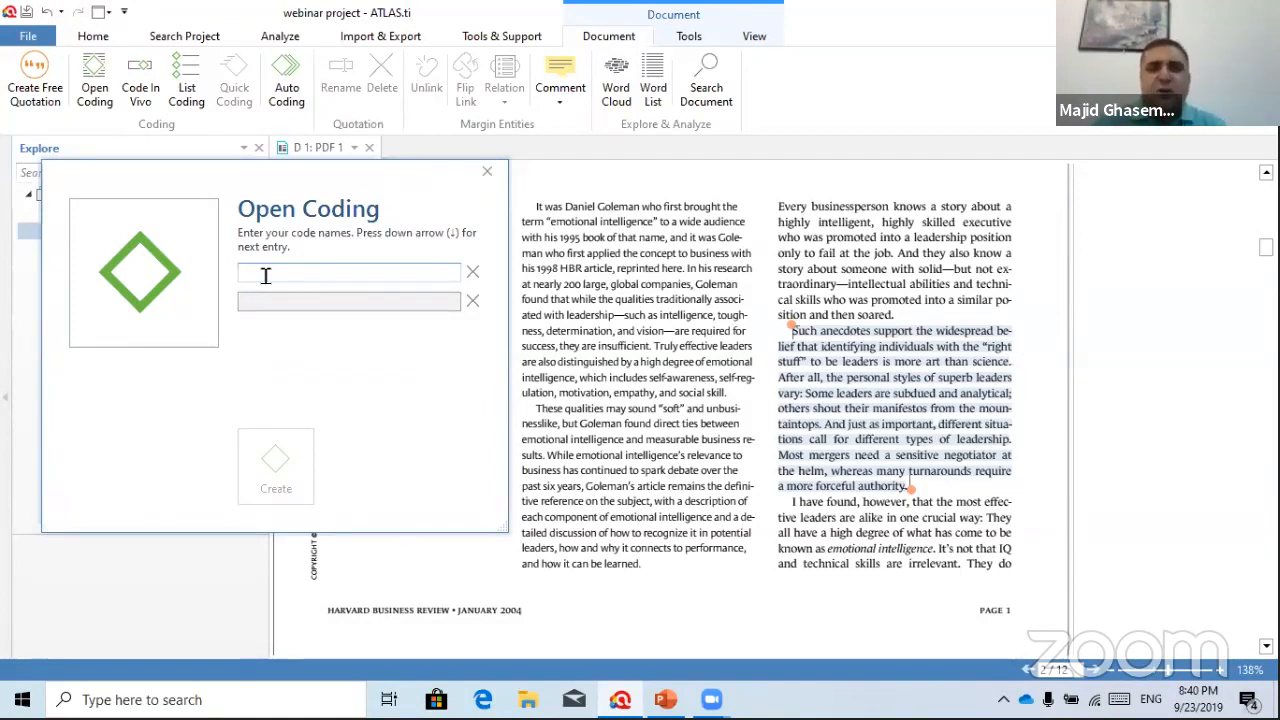
text(l)
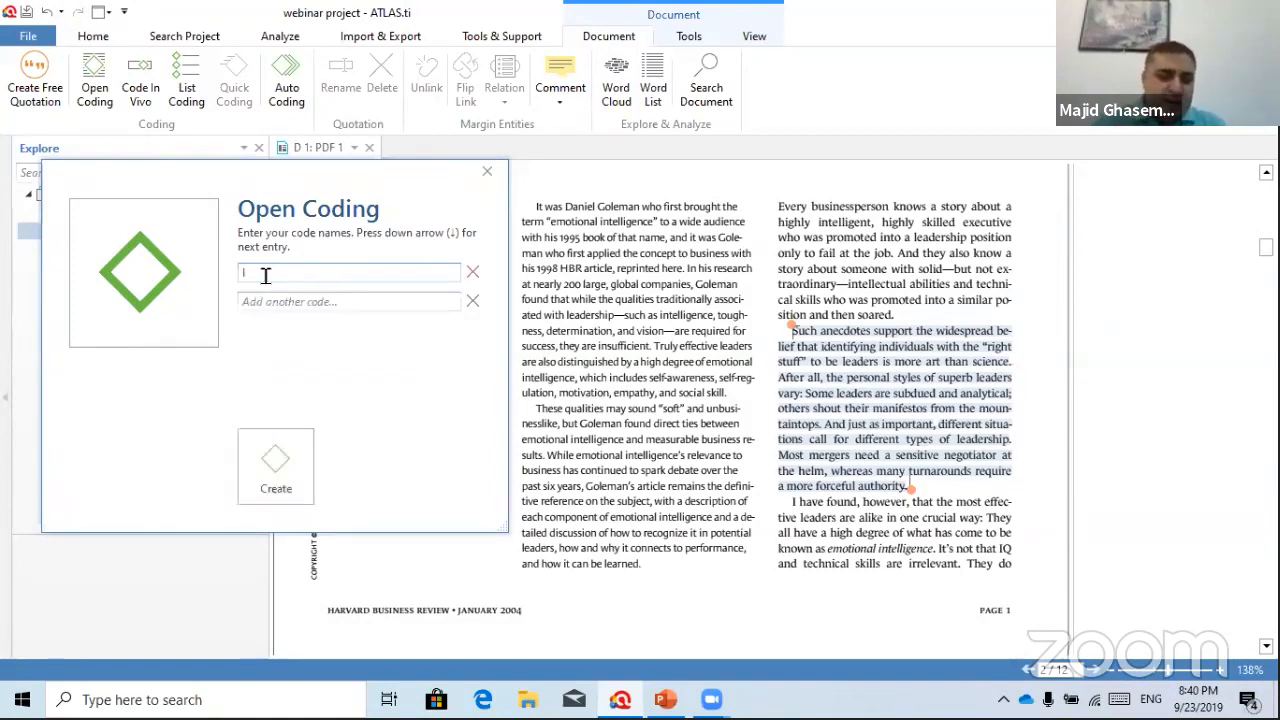
text(eadership)
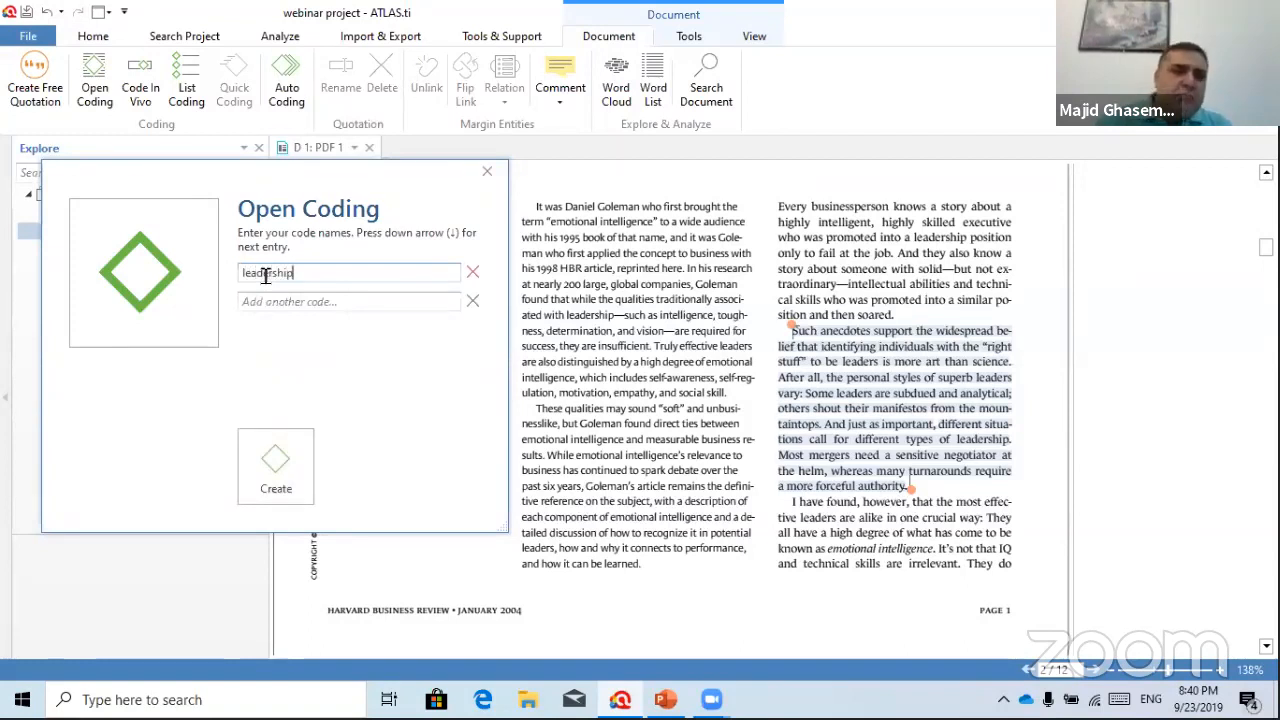
click(300, 304)
text(effectivness)
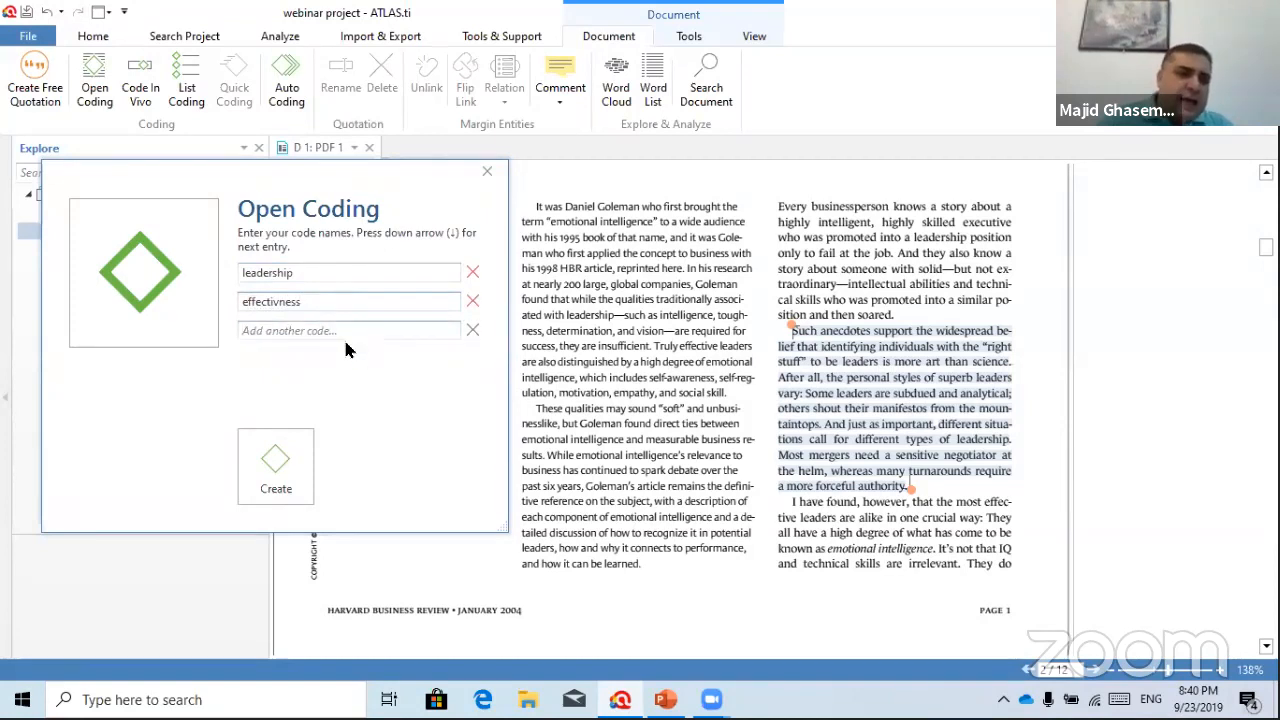
click(329, 331)
text(manag)
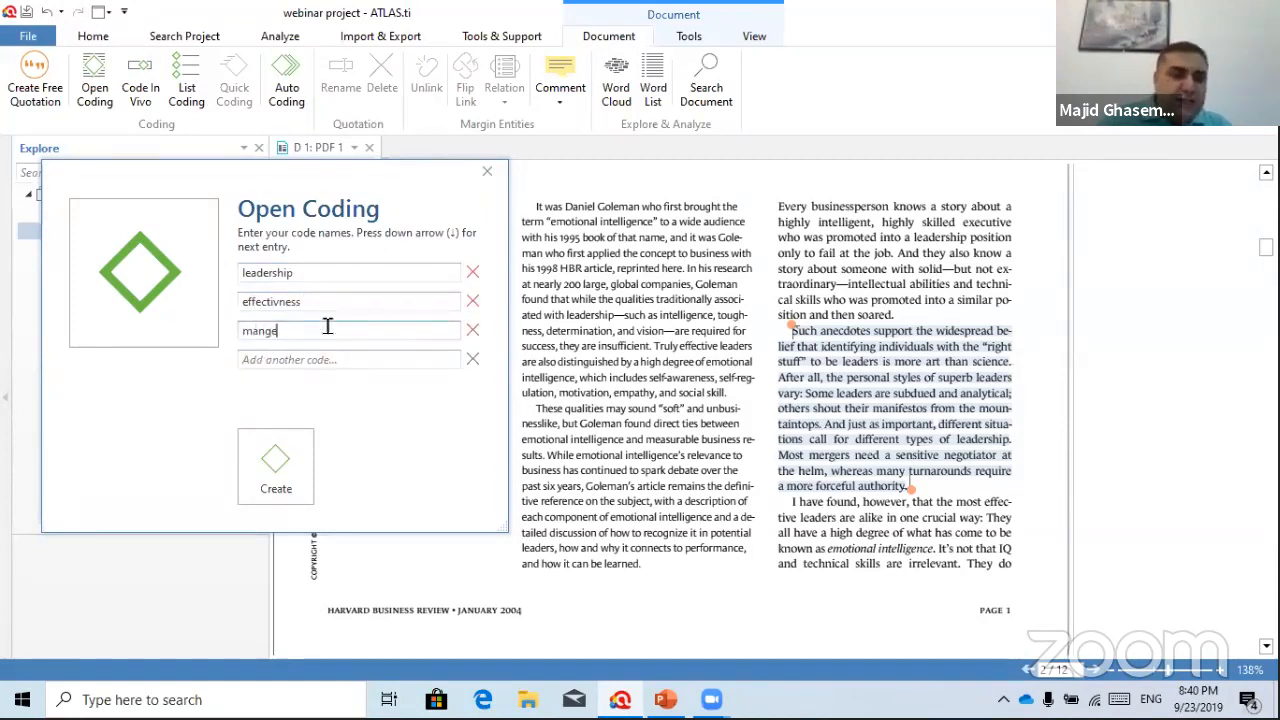
text(ement)
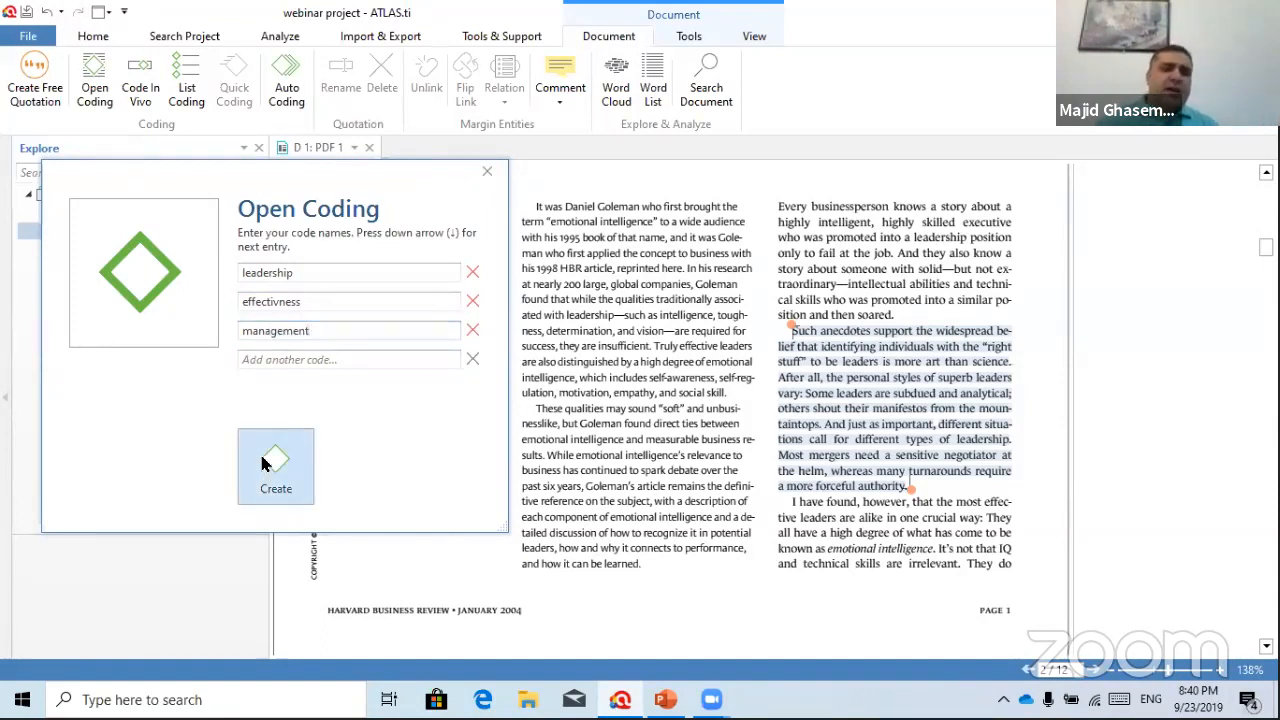
click(273, 466)
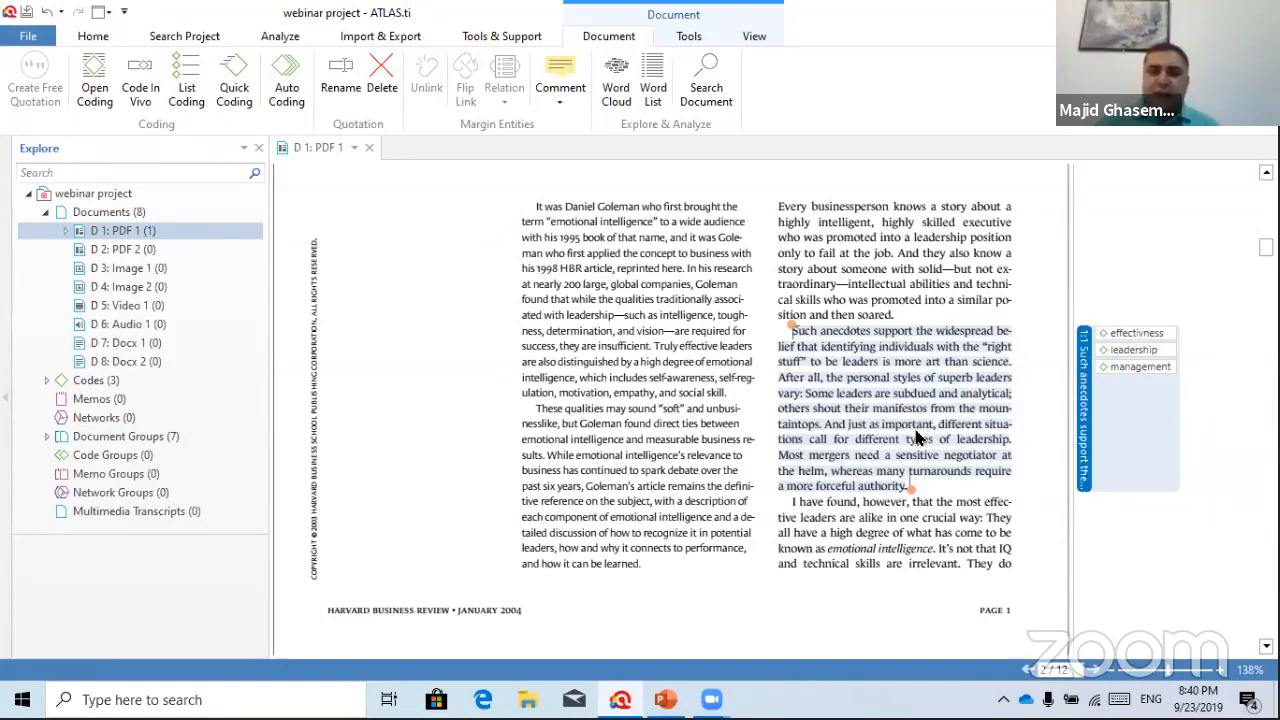
Select the 'Most large companies' paragraph under Evaluating Emotional Intelligence on page 2
scroll(922, 430, down, 5)
scroll(920, 431, down, 3)
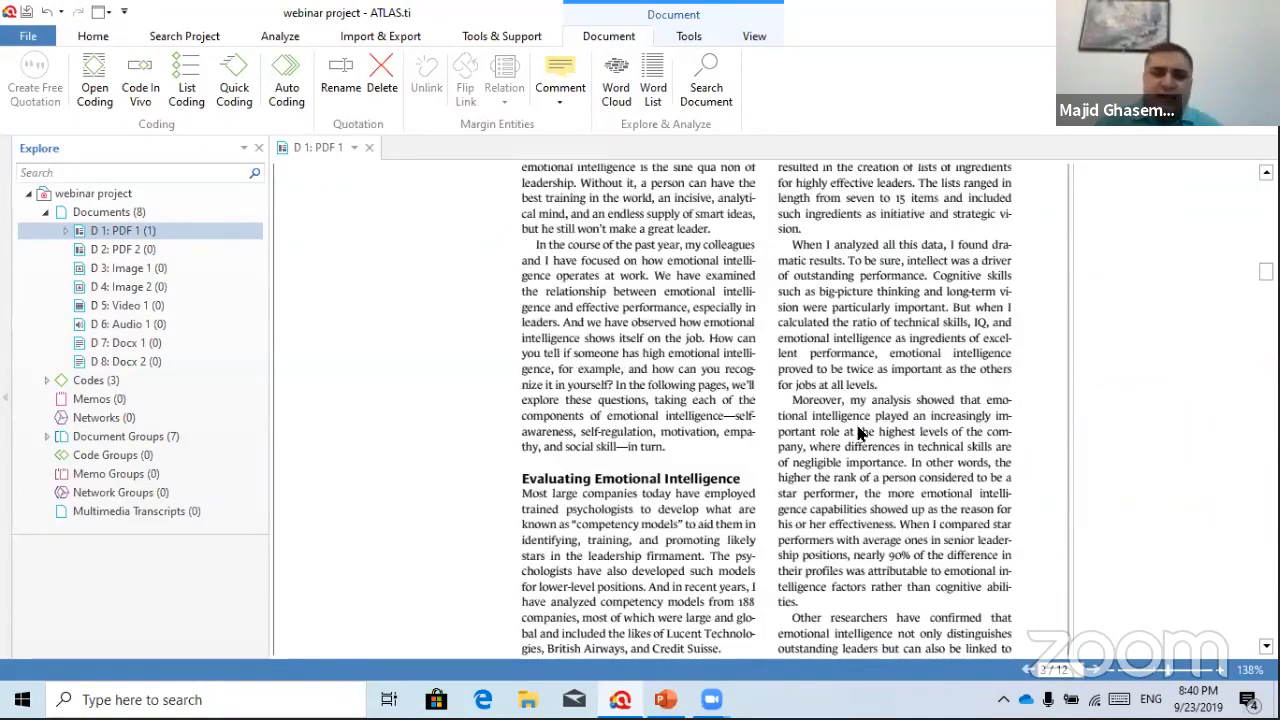
scroll(852, 434, down, 3)
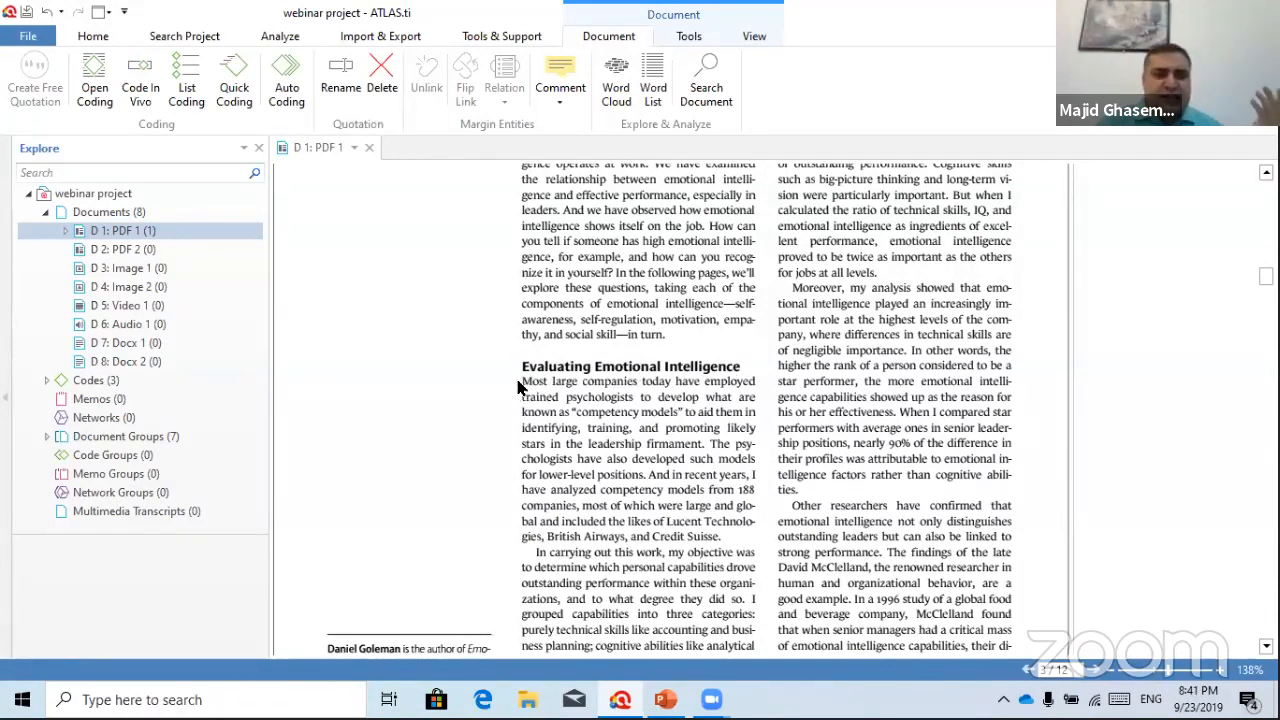
drag(522, 381, 729, 543)
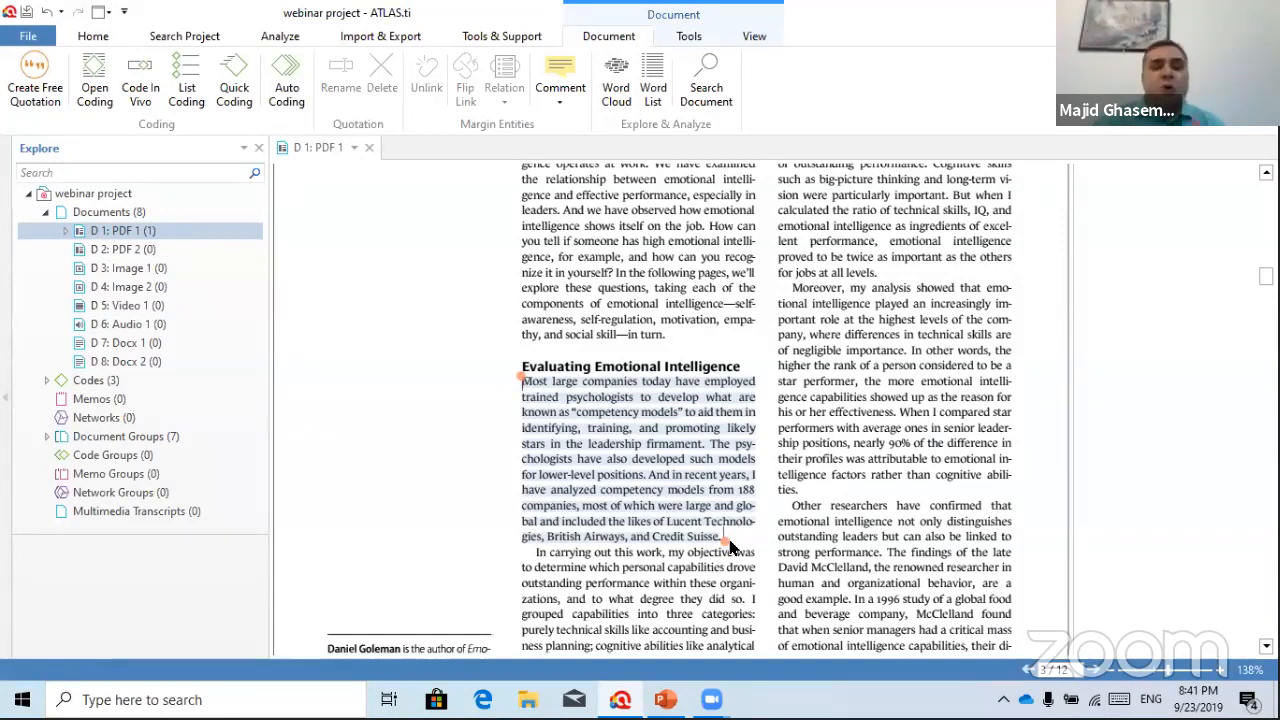
Open-code the paragraph with emotional intelligenec, vision, emotions and moods
right_click(674, 398)
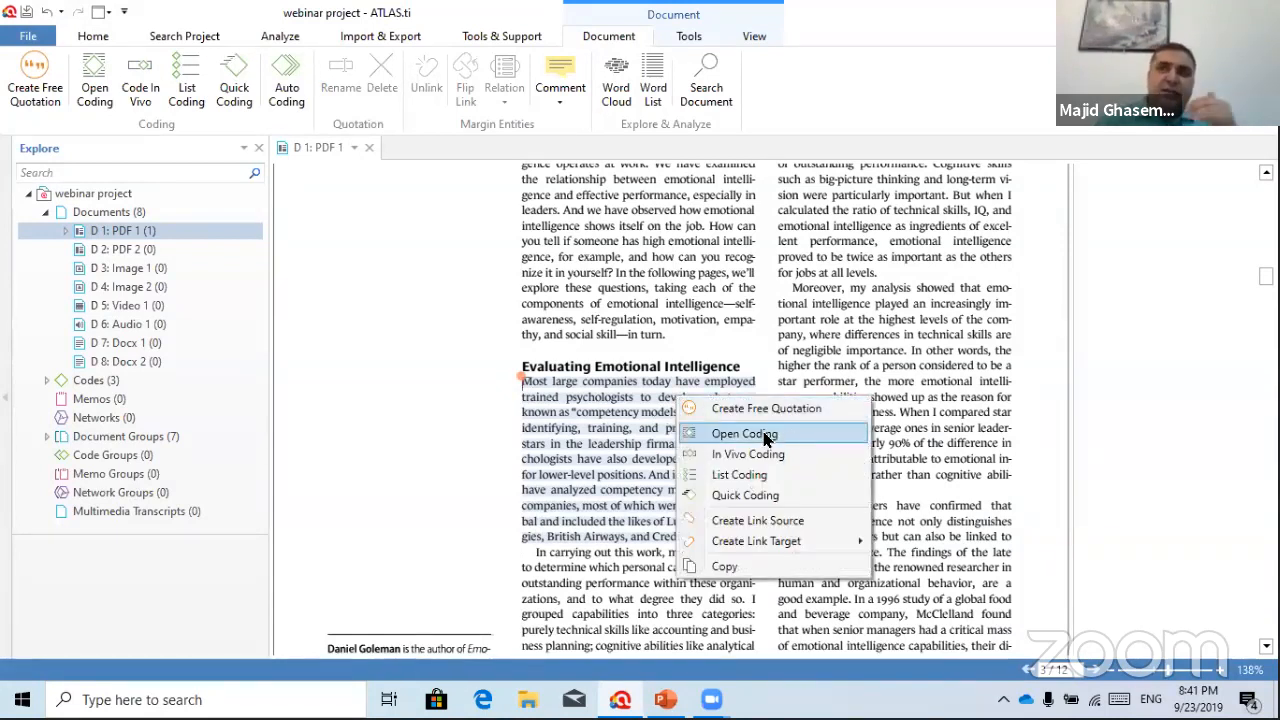
click(765, 436)
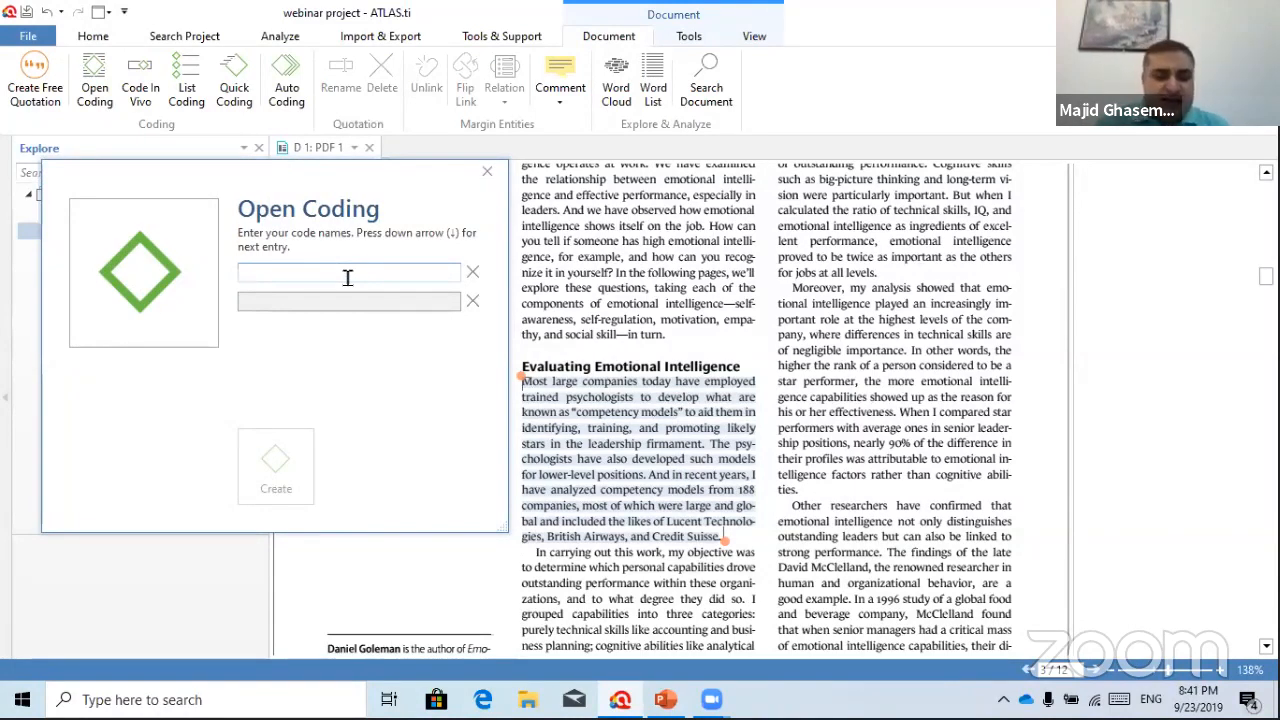
text(e)
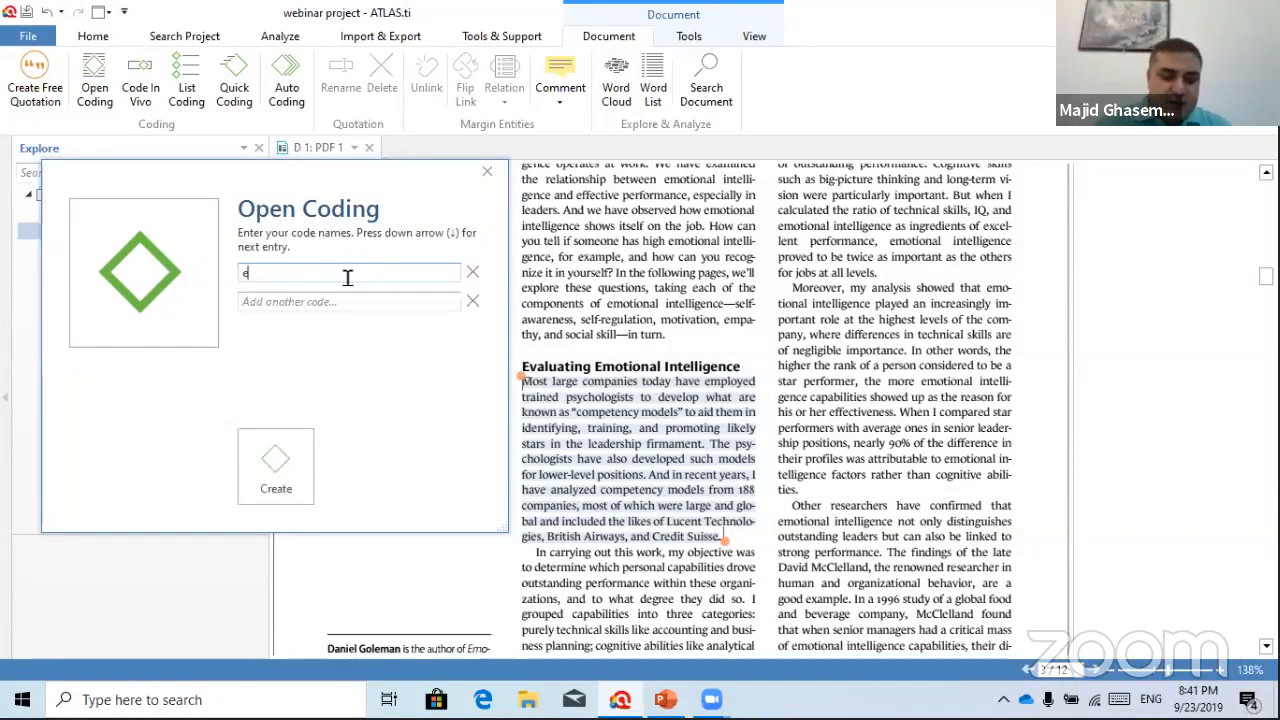
text(moti9nal intelli)
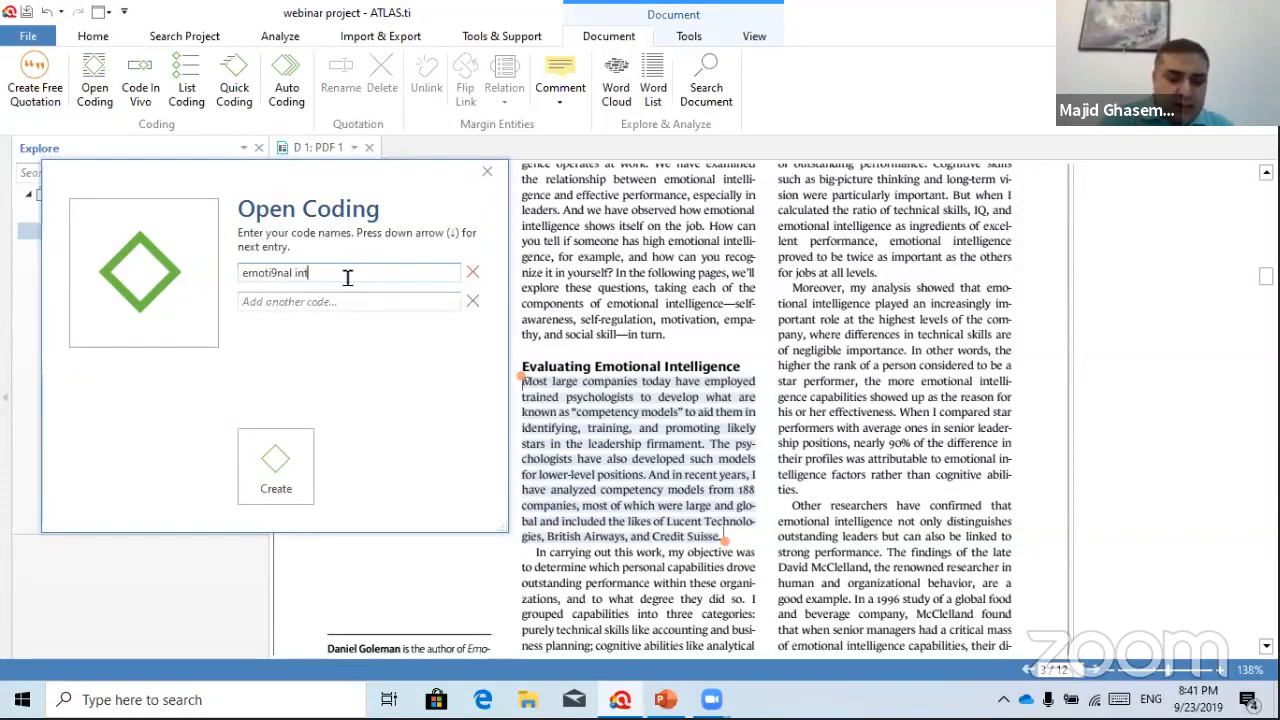
key(BackSpace)
text(igence)
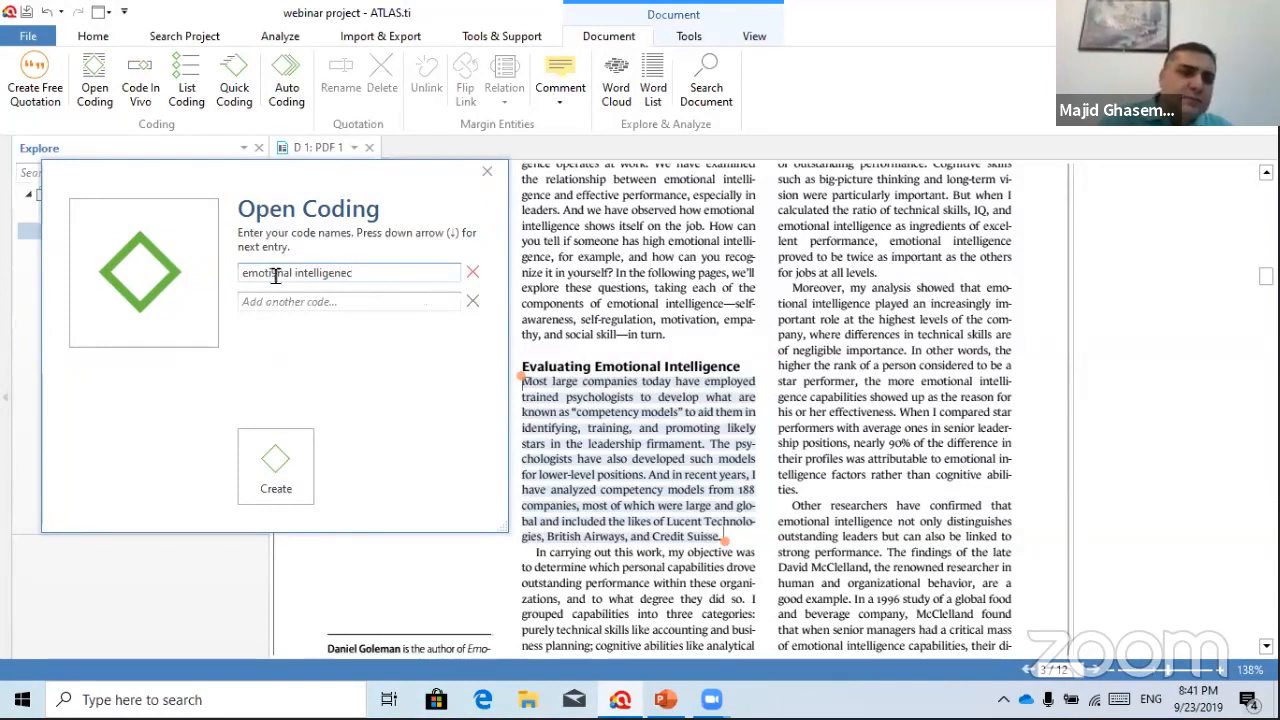
key(BackSpace)
text(o)
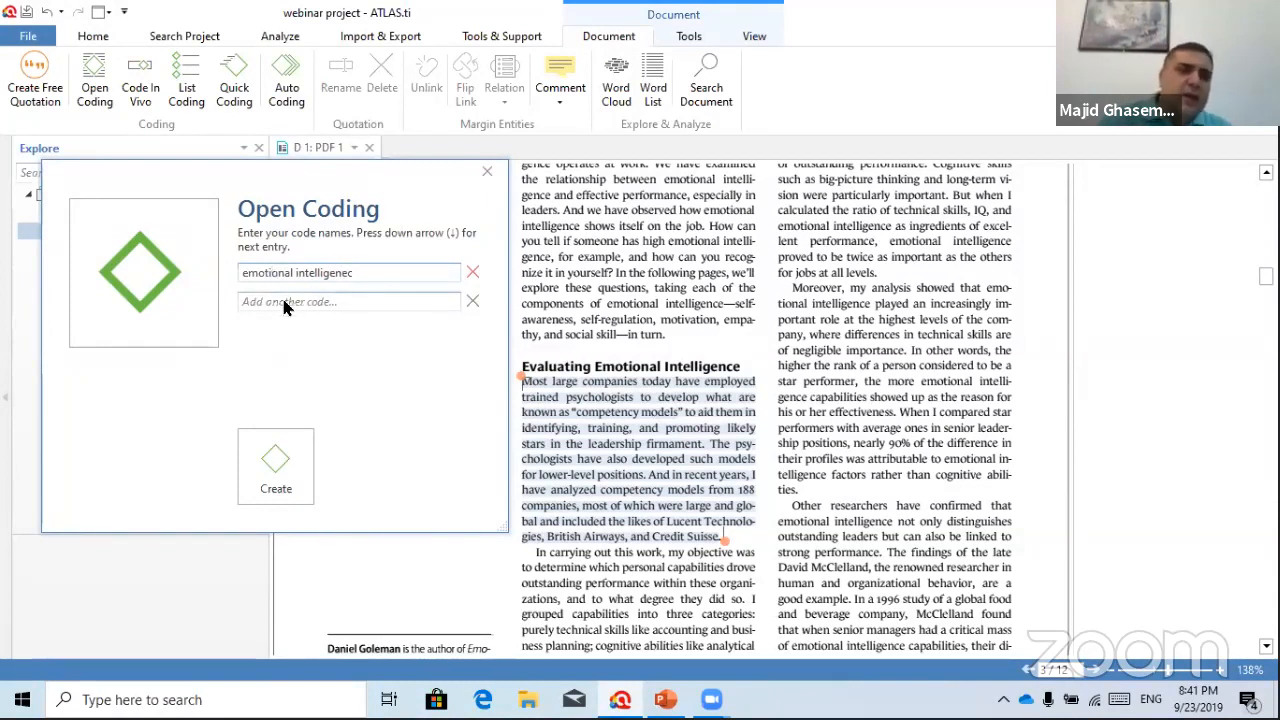
click(283, 302)
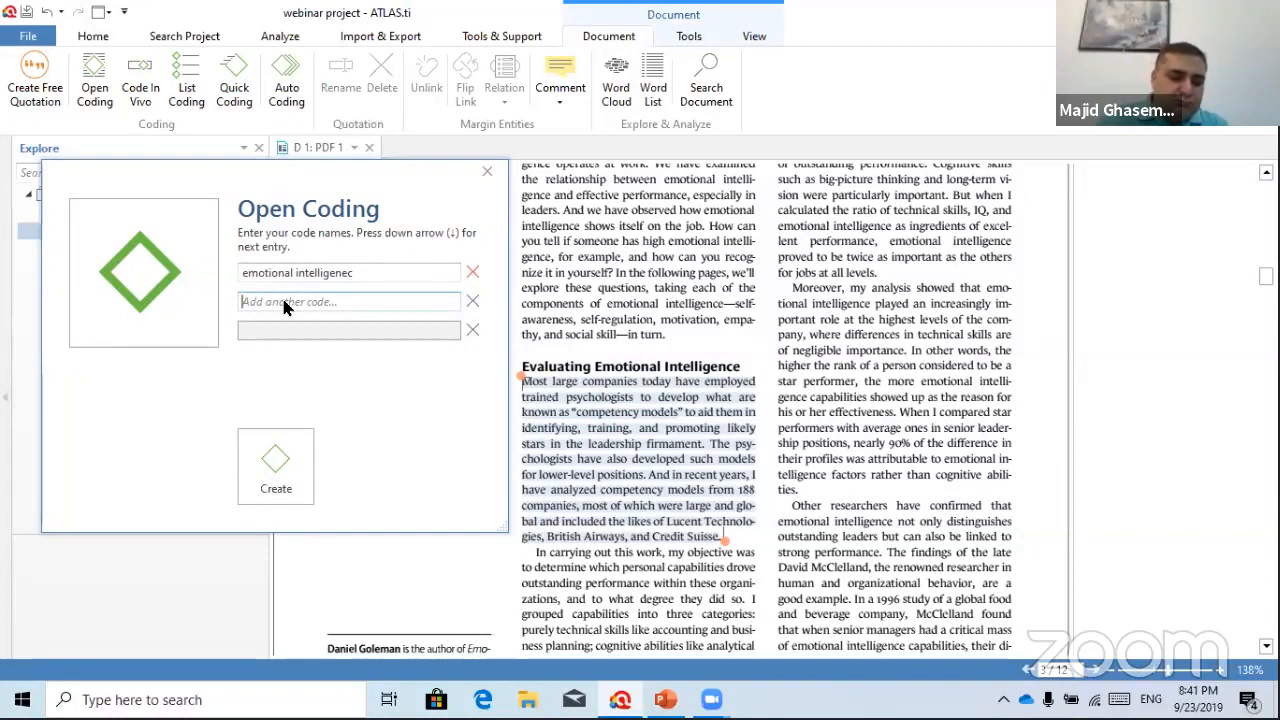
text(vision)
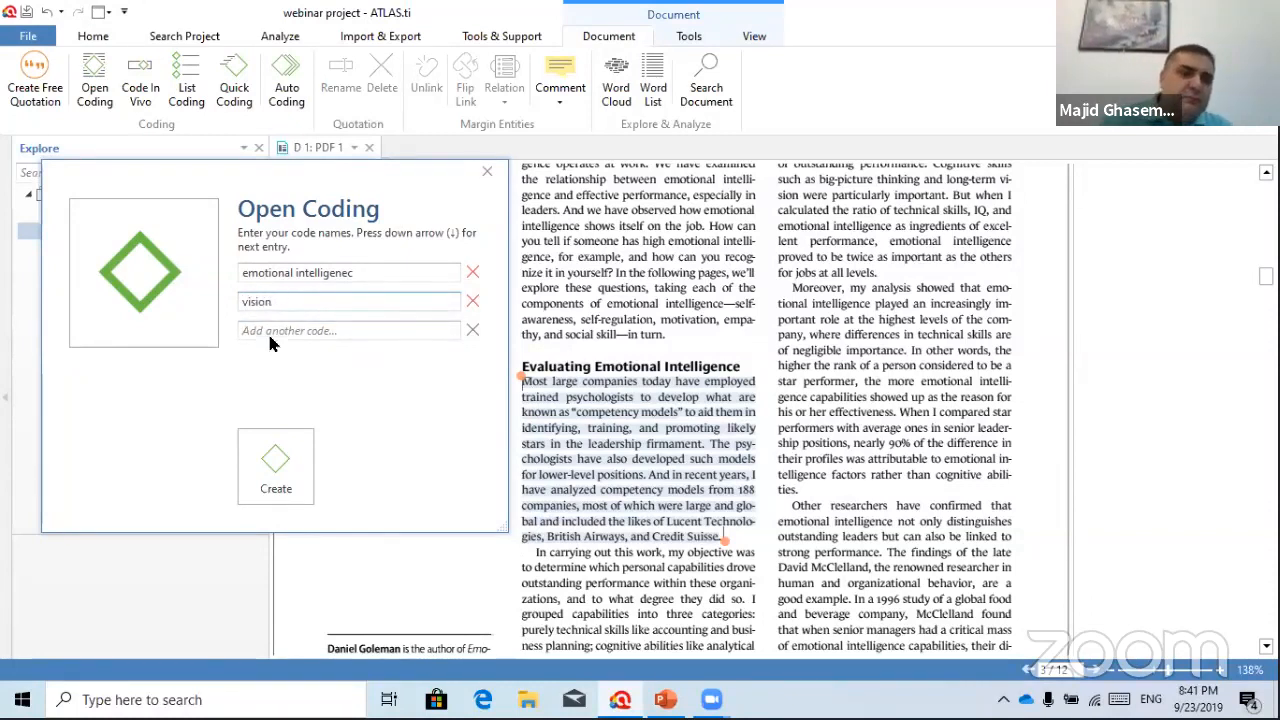
click(270, 331)
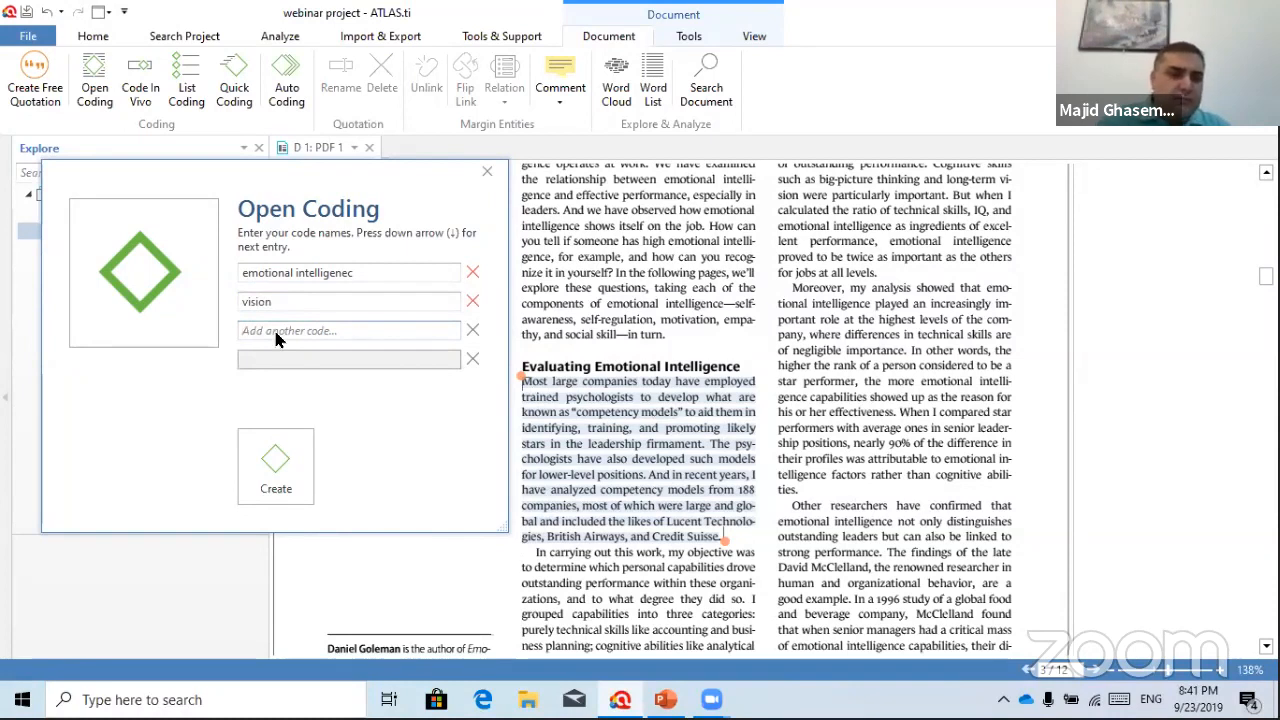
text(emotions)
click(287, 360)
text(emo)
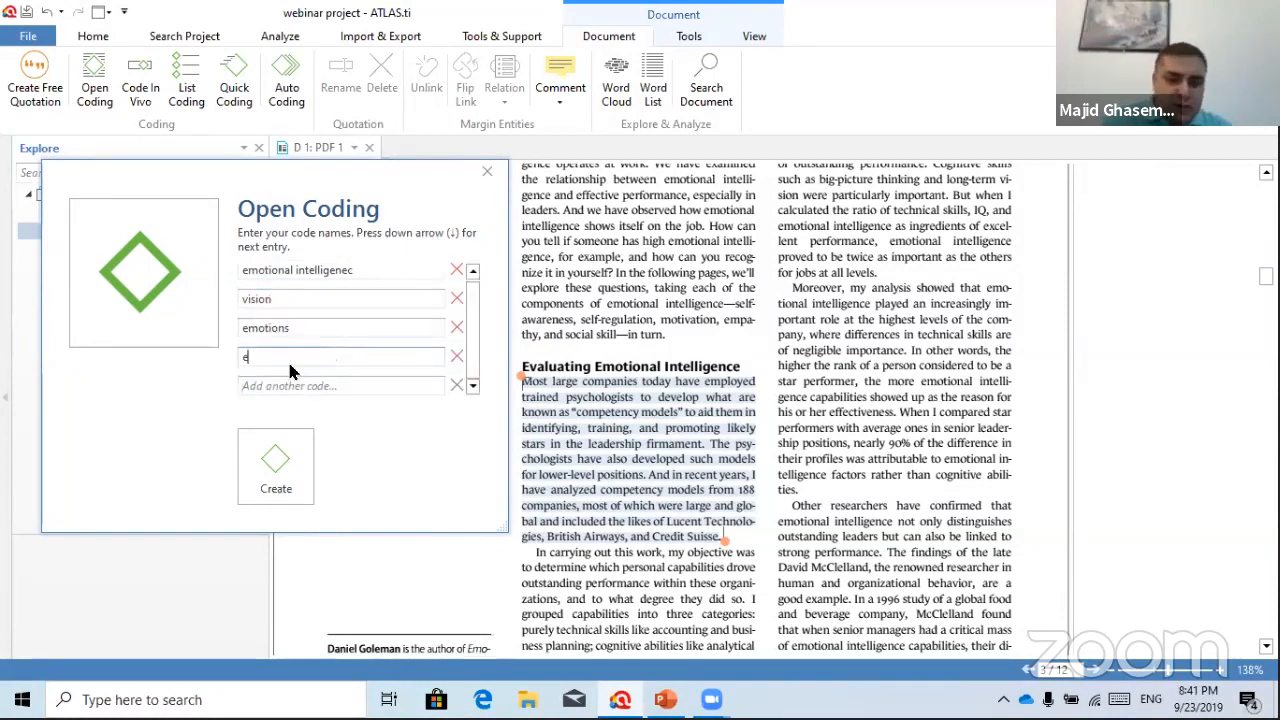
key(BackSpace)
key(BackSpace)
key(BackSpace)
text(moods)
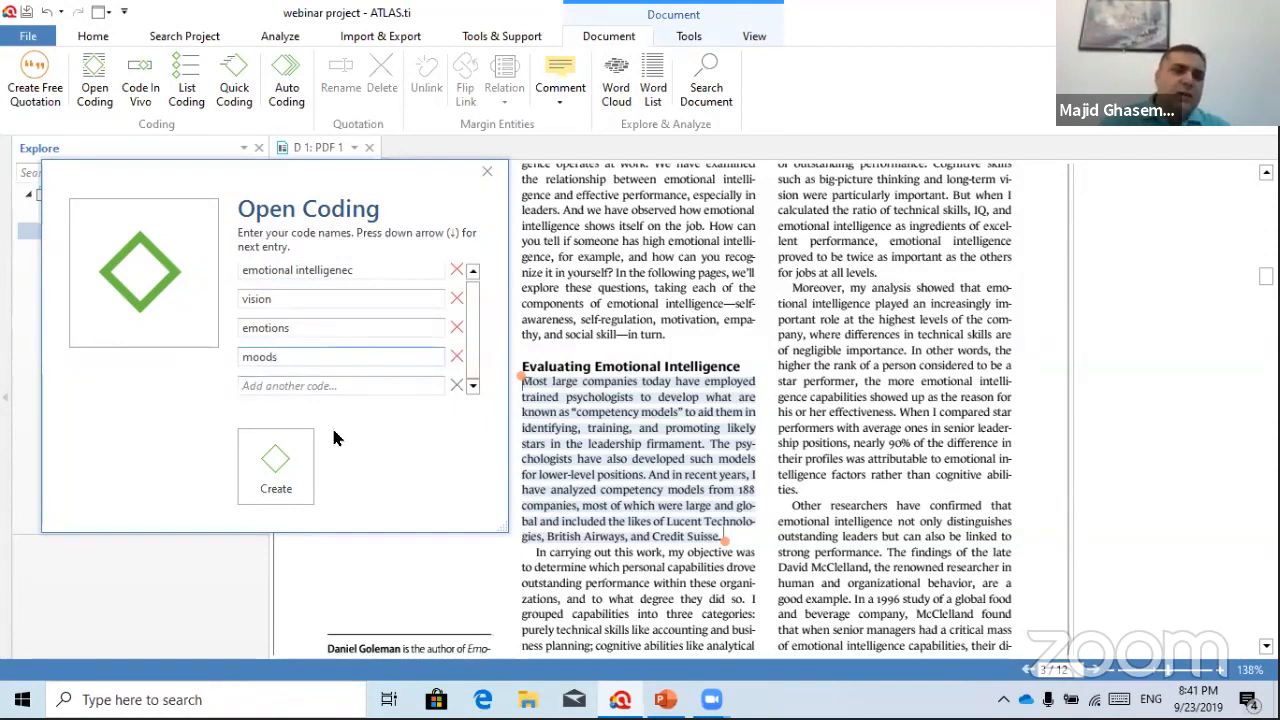
click(277, 466)
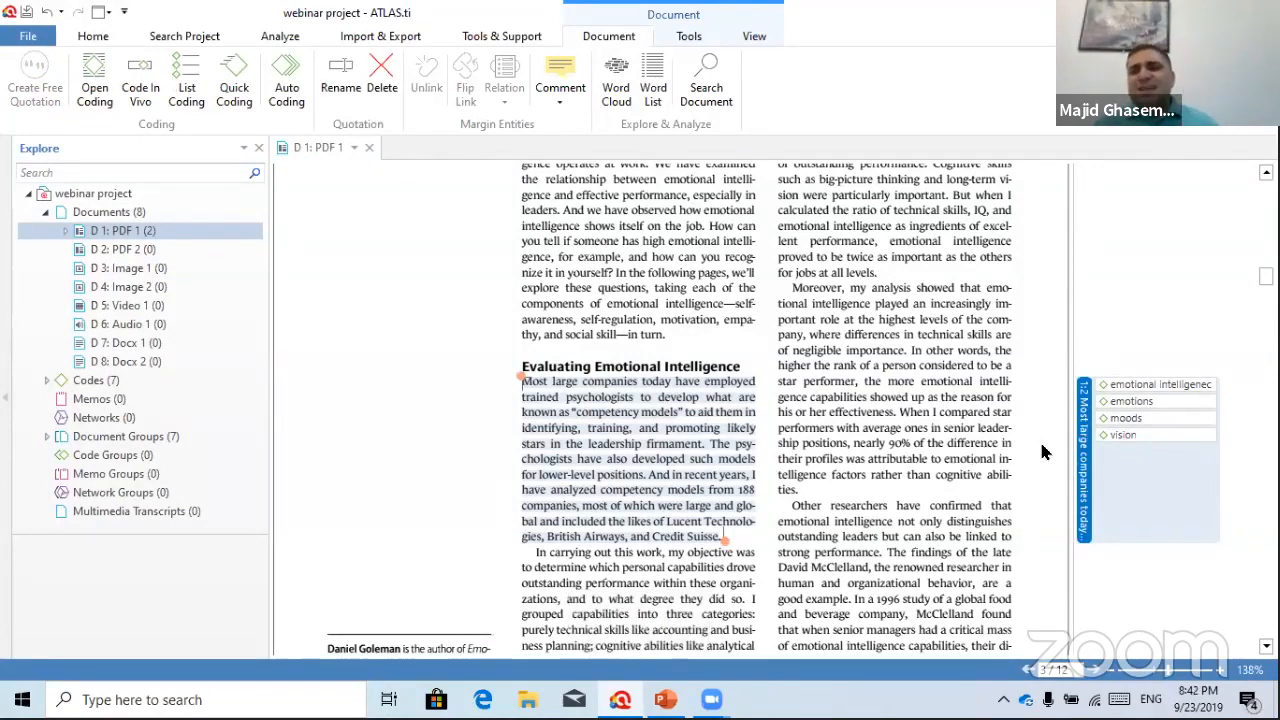
Expand D 1: PDF 1 in the Explore pane to list quotations 1:1 and 1:2
right_click(1082, 428)
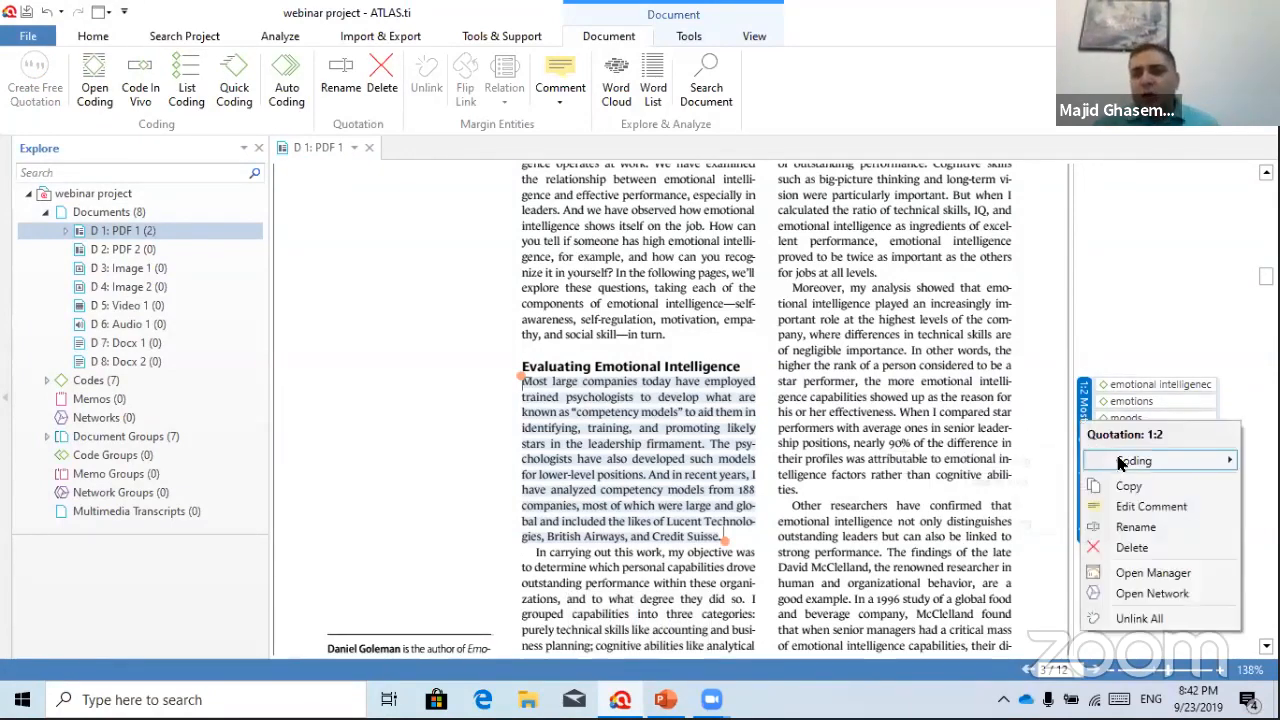
mouse_move(1133, 460)
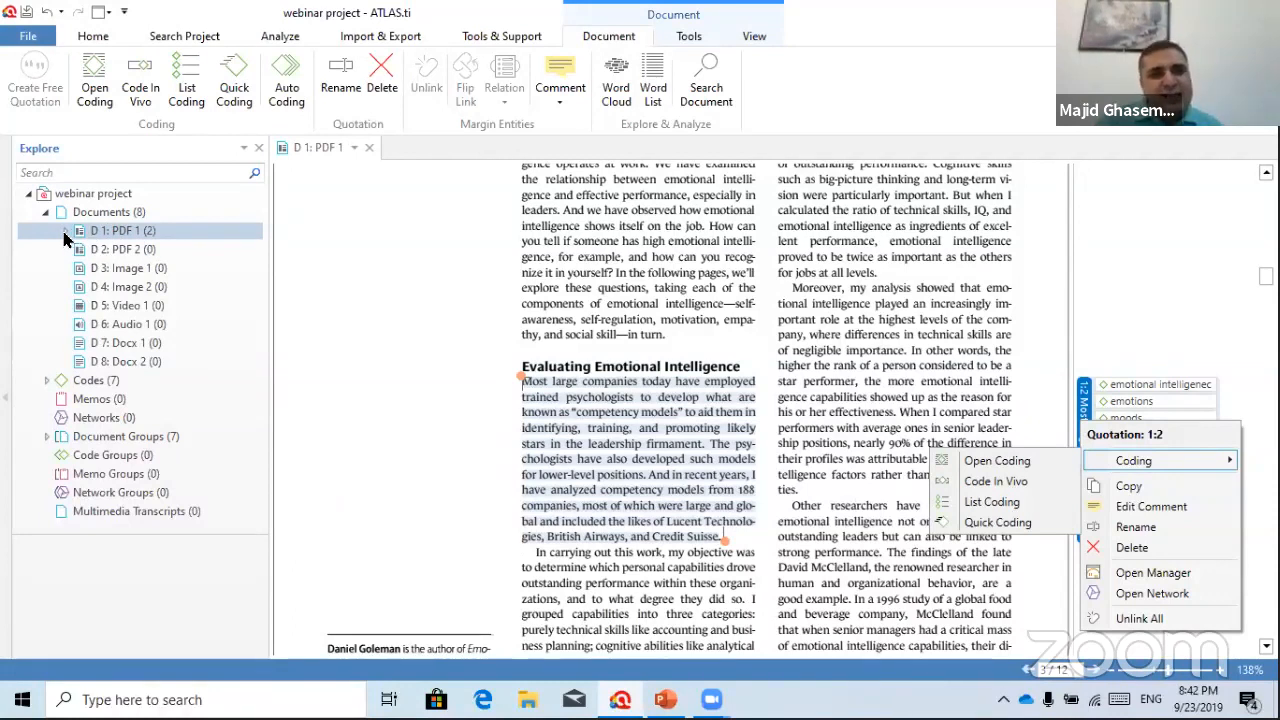
click(65, 231)
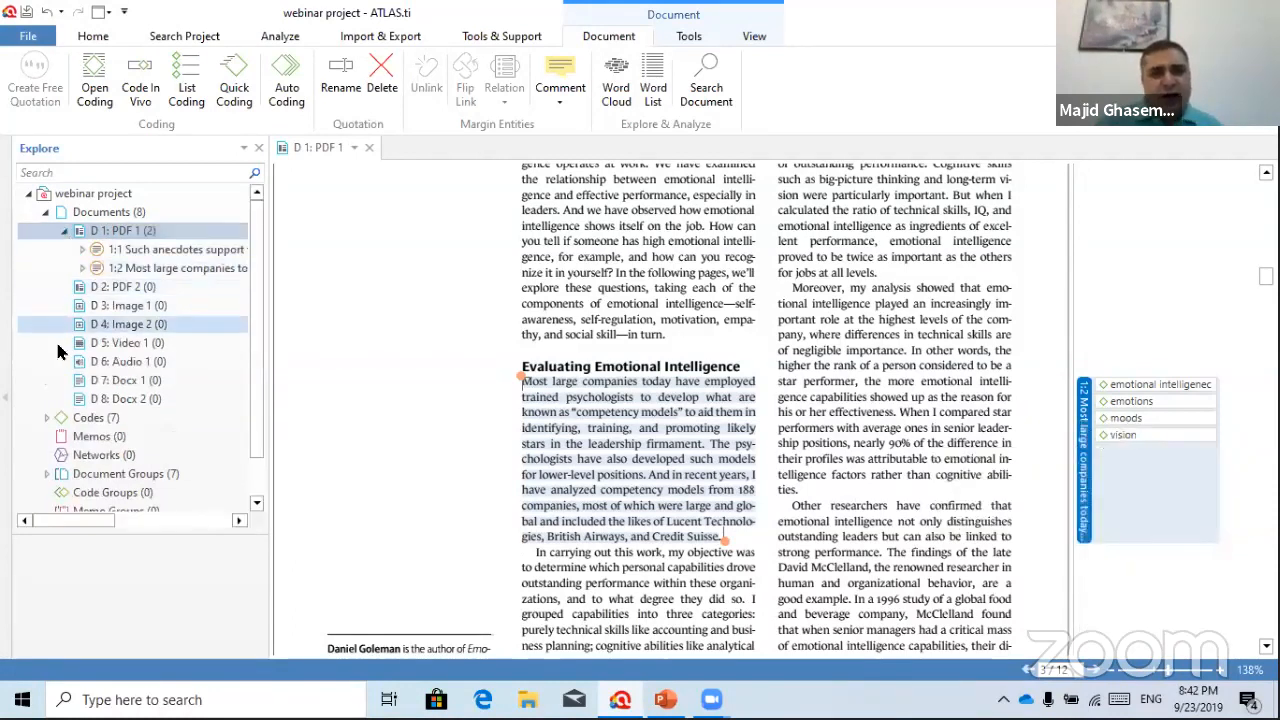
click(171, 252)
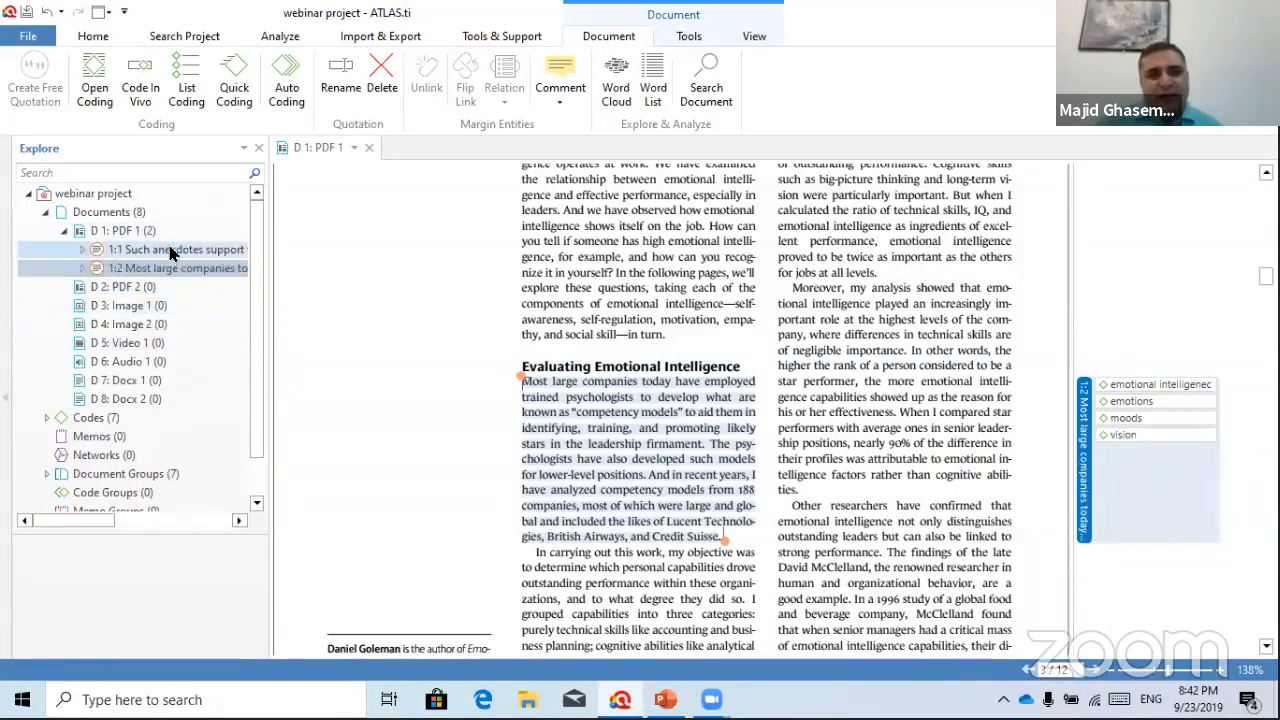
click(172, 266)
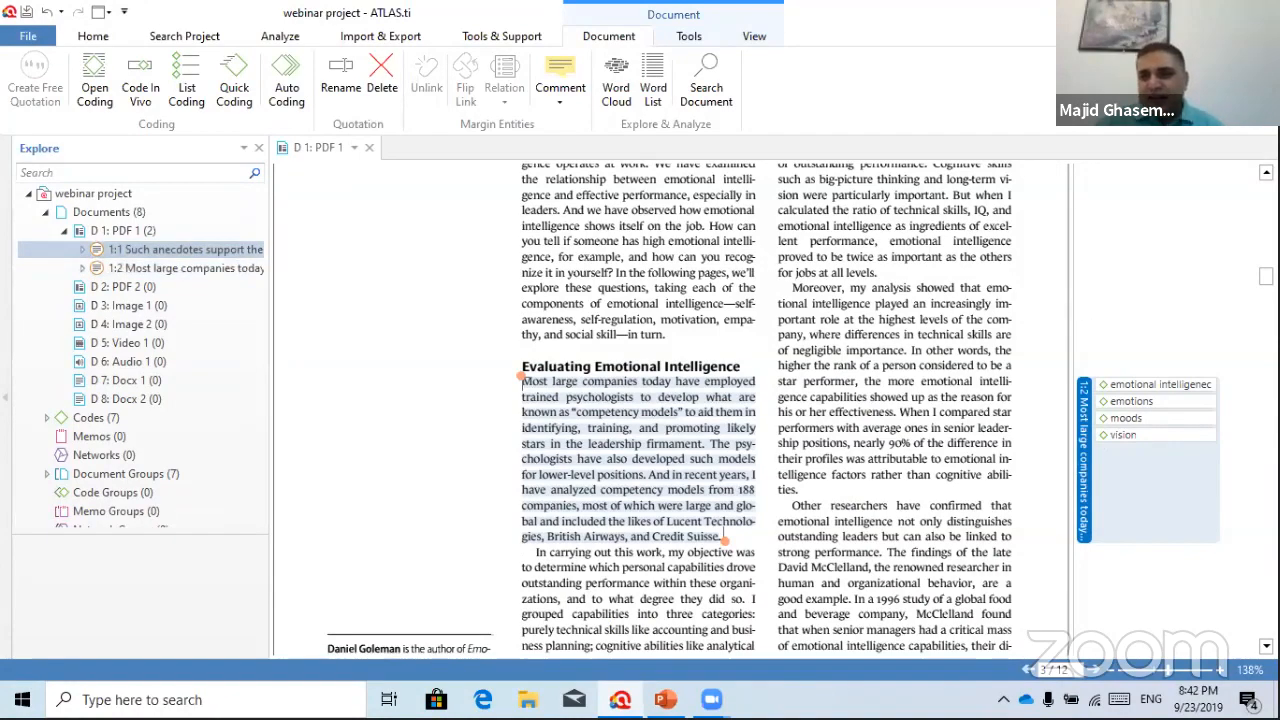
Expand quotation 1:1 to show its three attached codes
scroll(670, 410, up, 15)
scroll(670, 410, down, 10)
scroll(670, 410, up, 3)
scroll(670, 410, down, 10)
scroll(670, 410, up, 1)
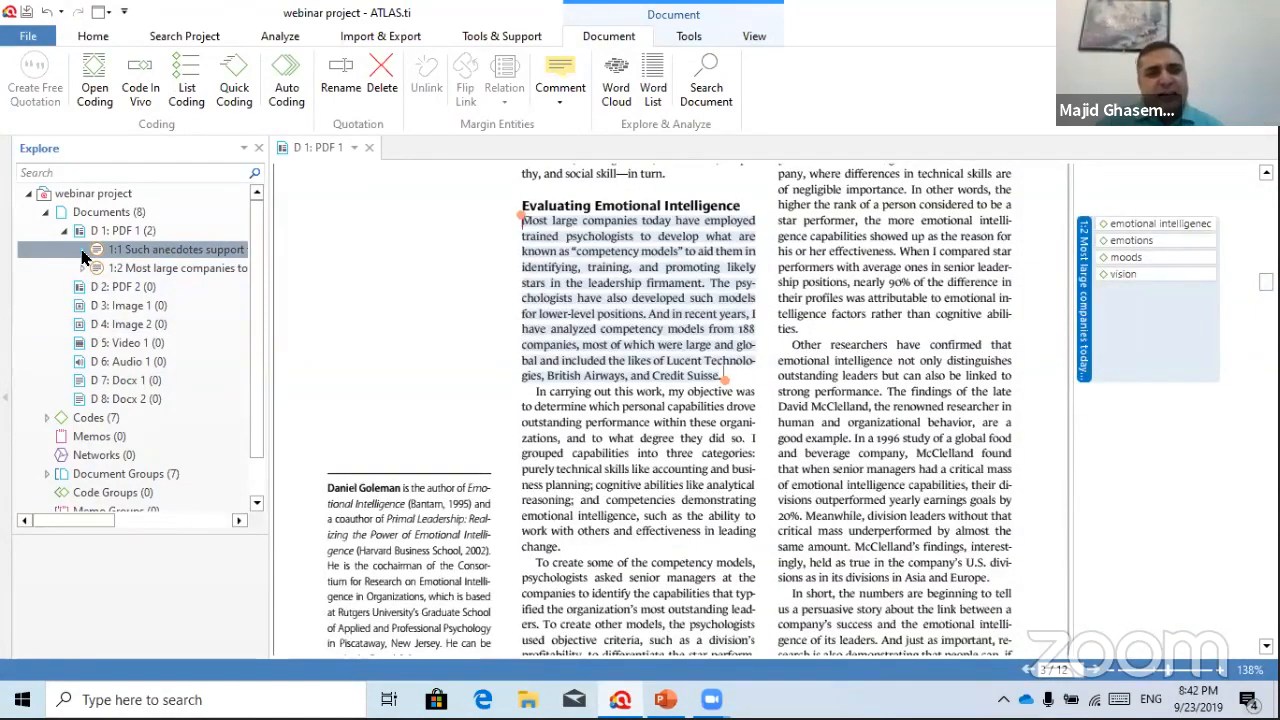
click(82, 250)
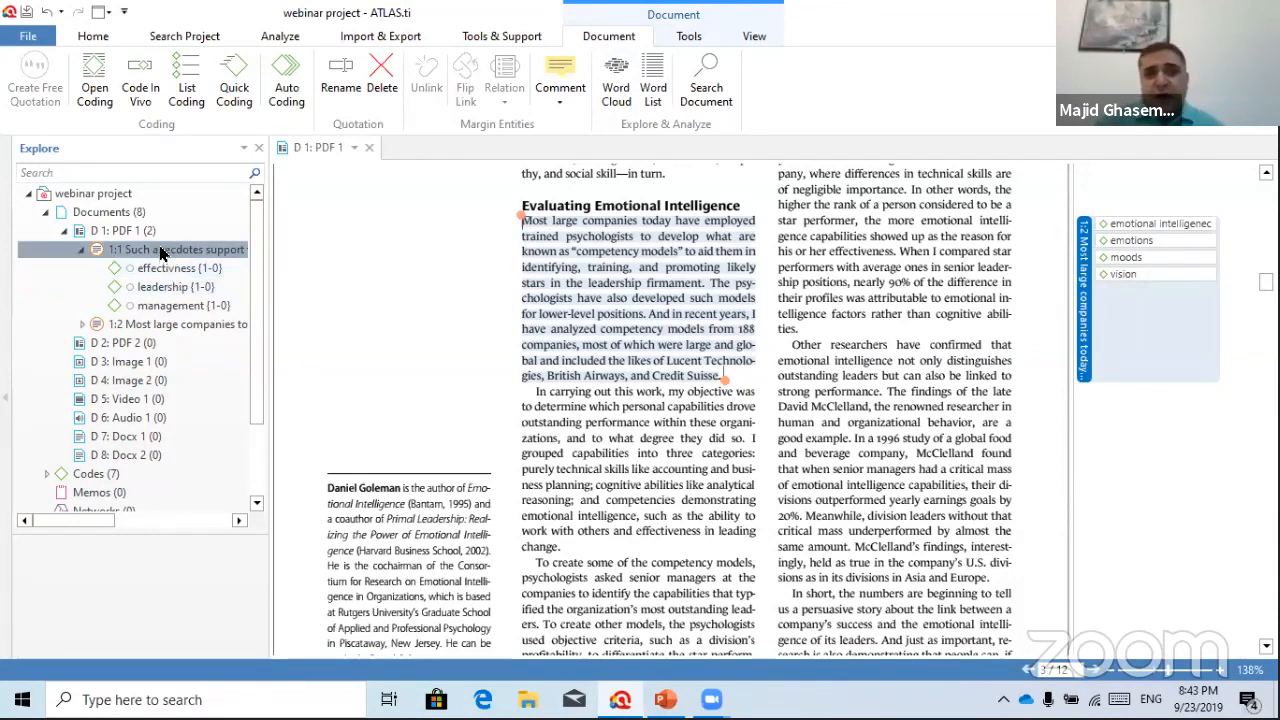
Jump between quotations 1:1 and 1:2, then select the Self-Awareness paragraph on page 3
double_click(160, 253)
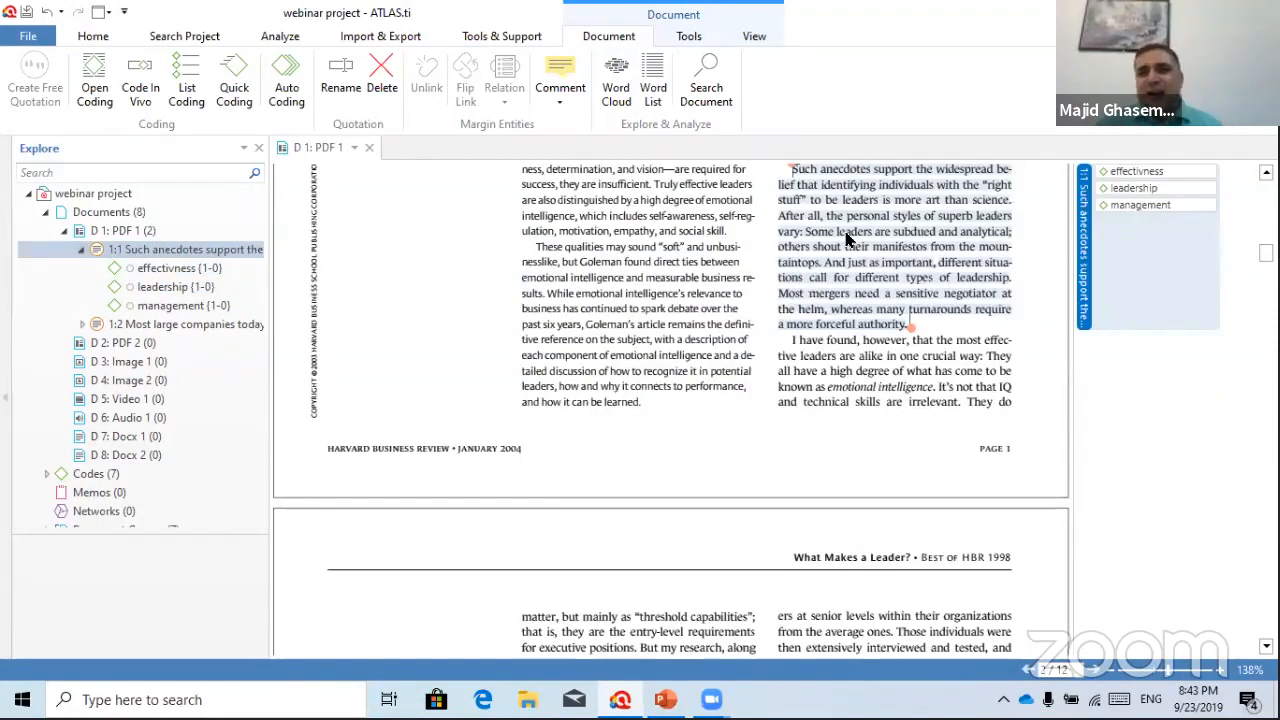
double_click(162, 324)
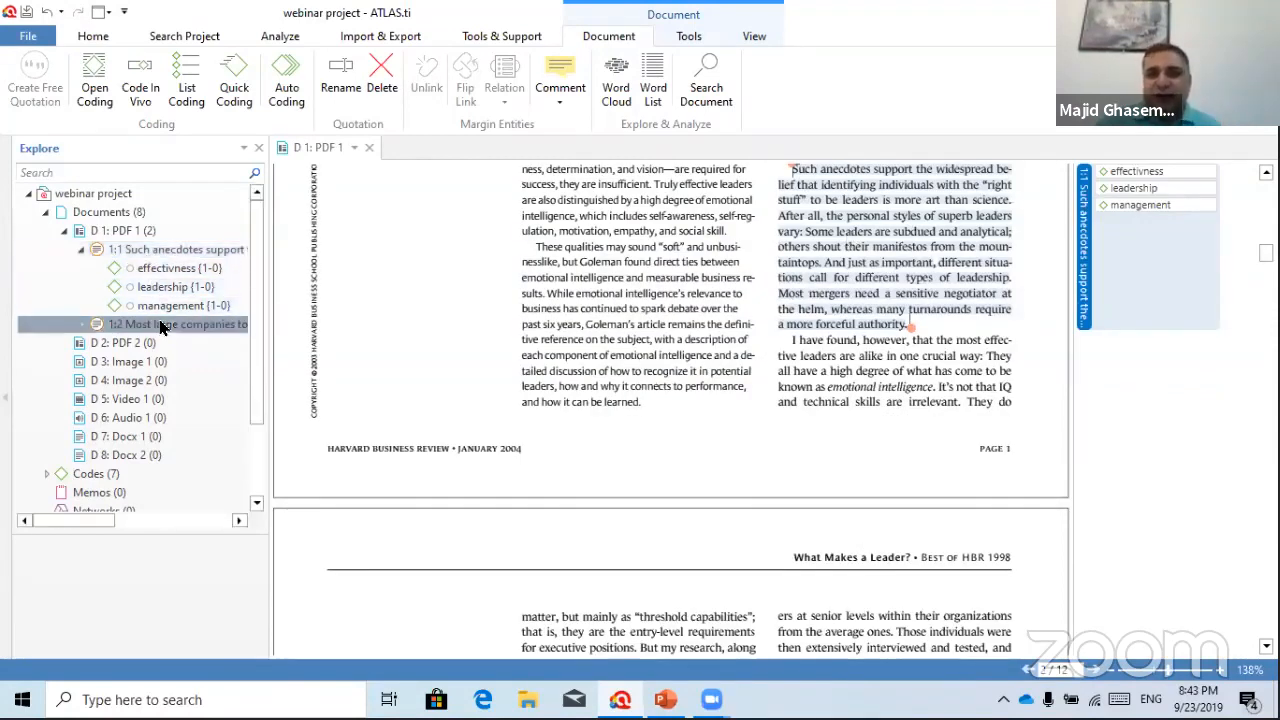
double_click(158, 253)
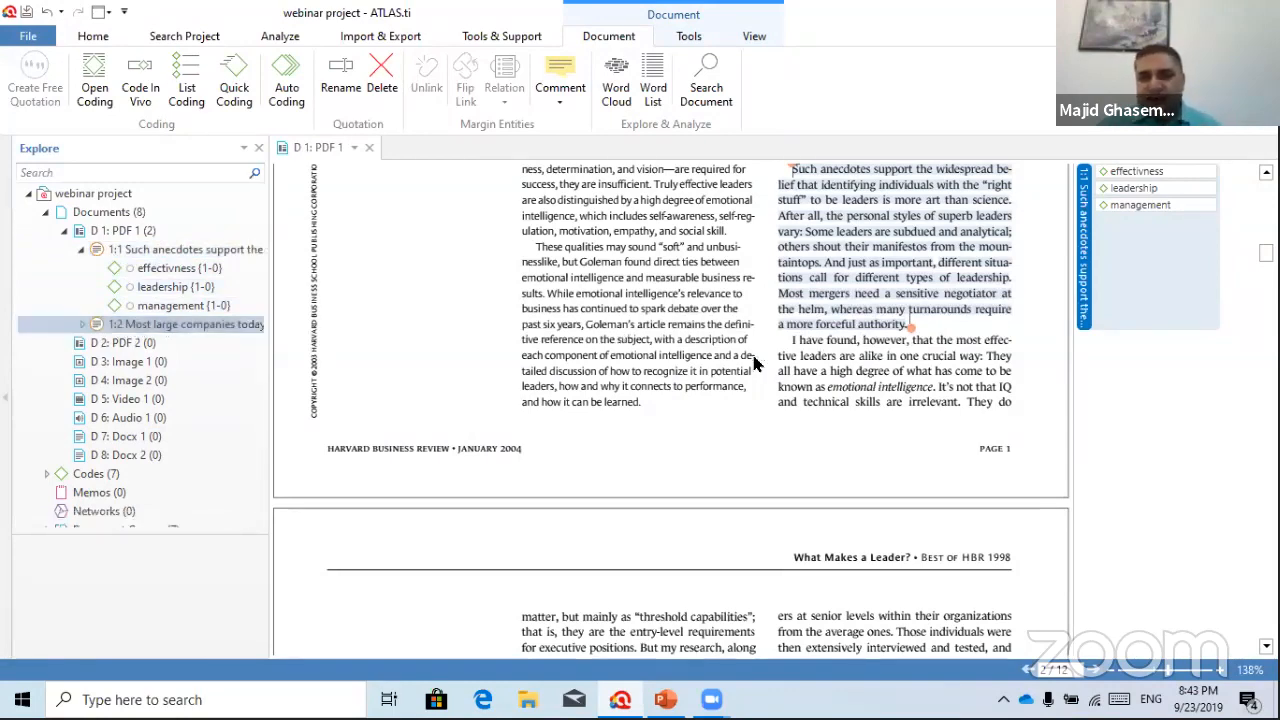
scroll(755, 365, down, 12)
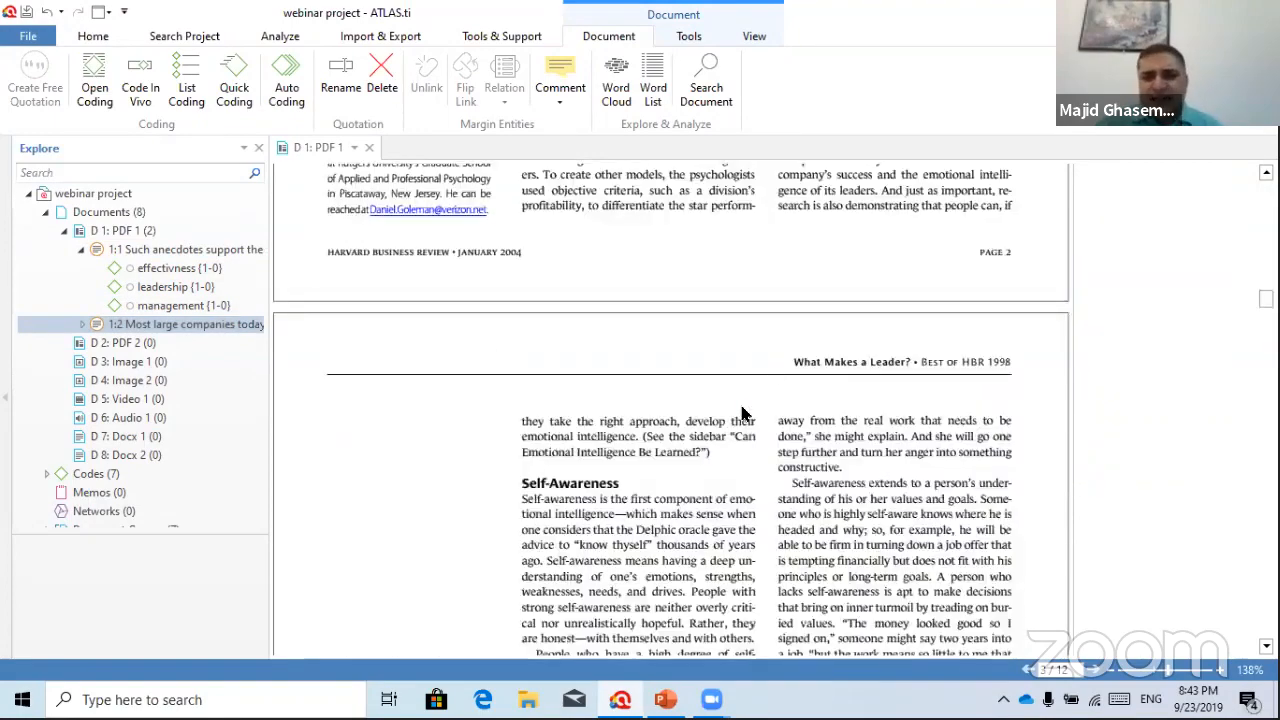
drag(520, 393, 751, 529)
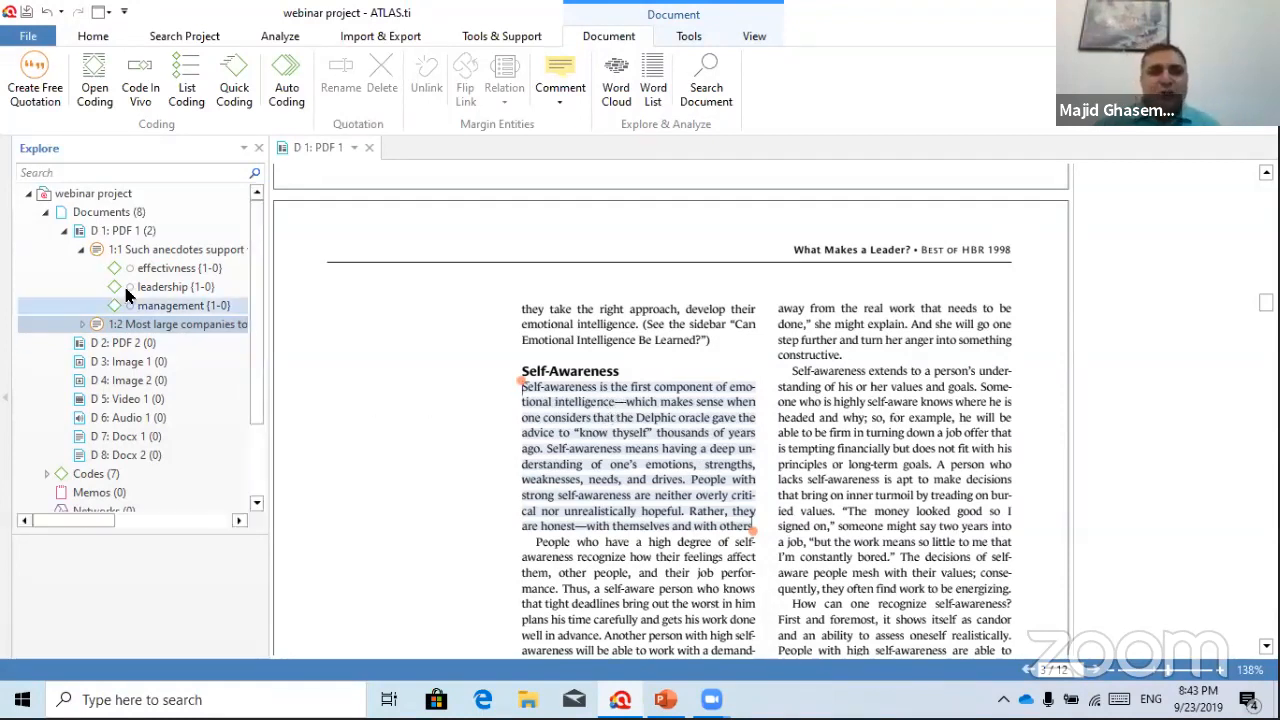
Drag the existing codes emotions, management and vision onto the selection, creating quotation 1:3
click(45, 474)
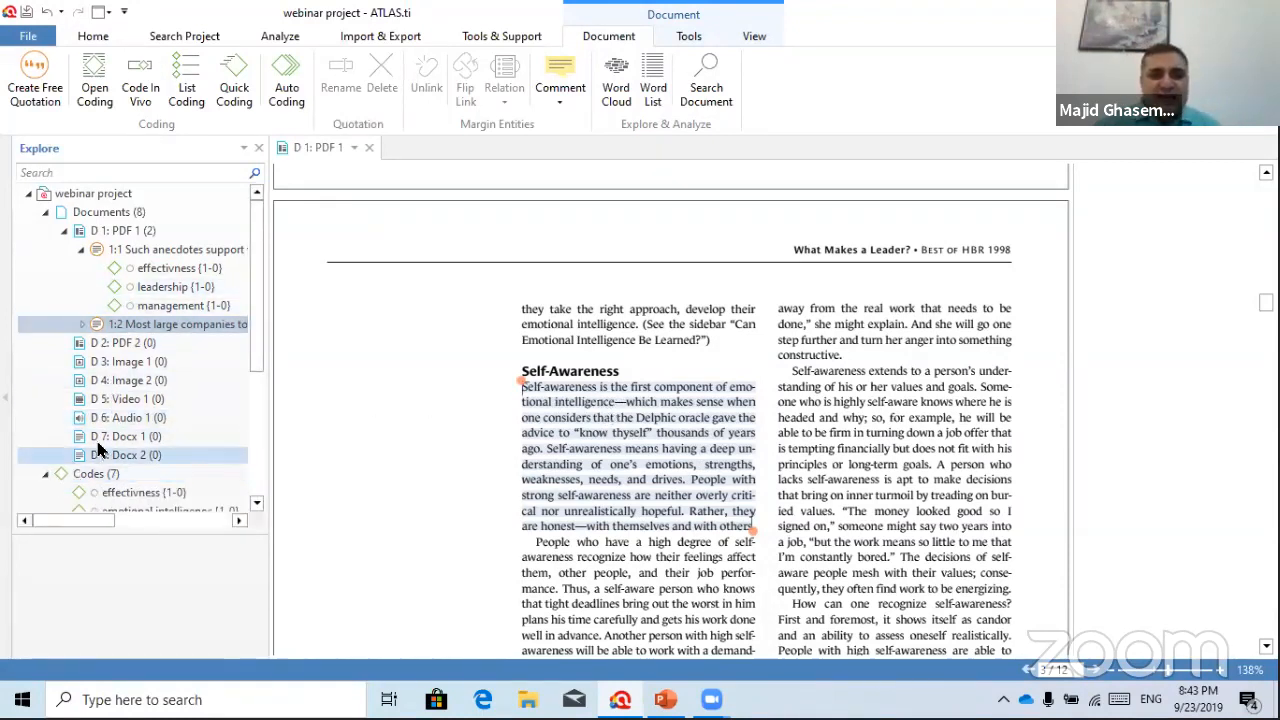
drag(254, 323, 246, 429)
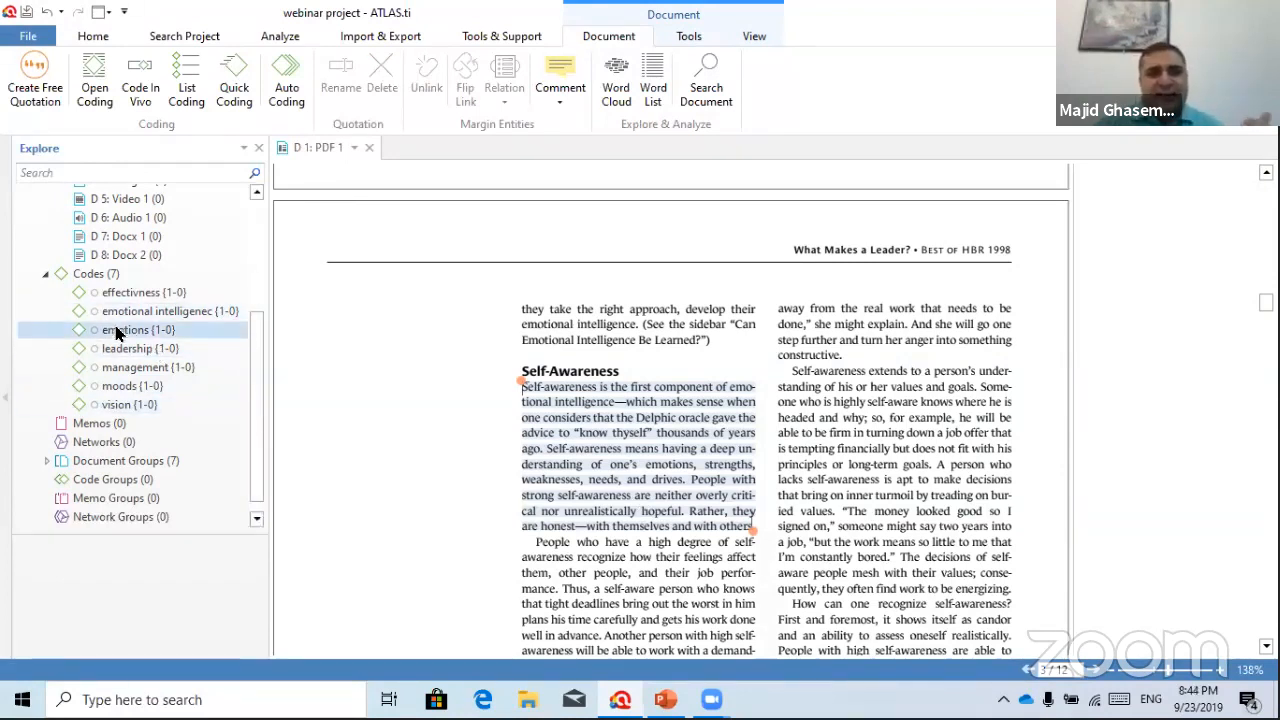
drag(116, 332, 601, 445)
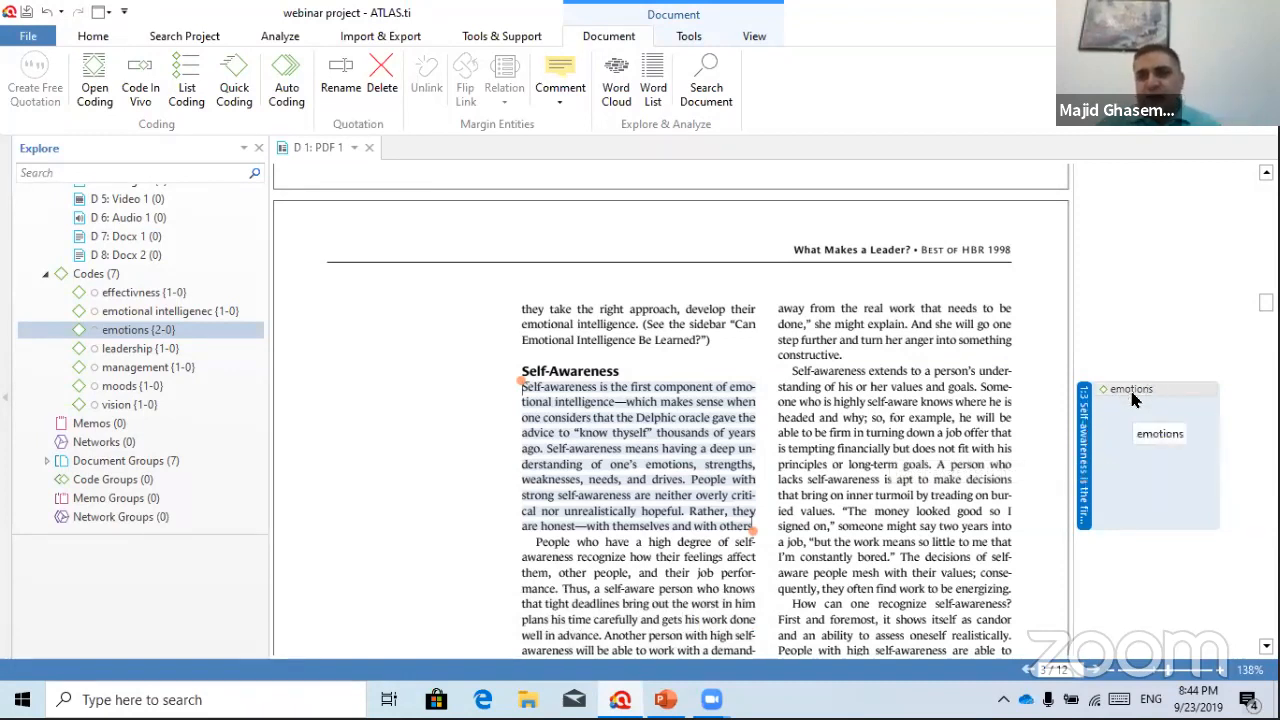
click(114, 370)
drag(114, 373, 1082, 463)
drag(126, 405, 1090, 485)
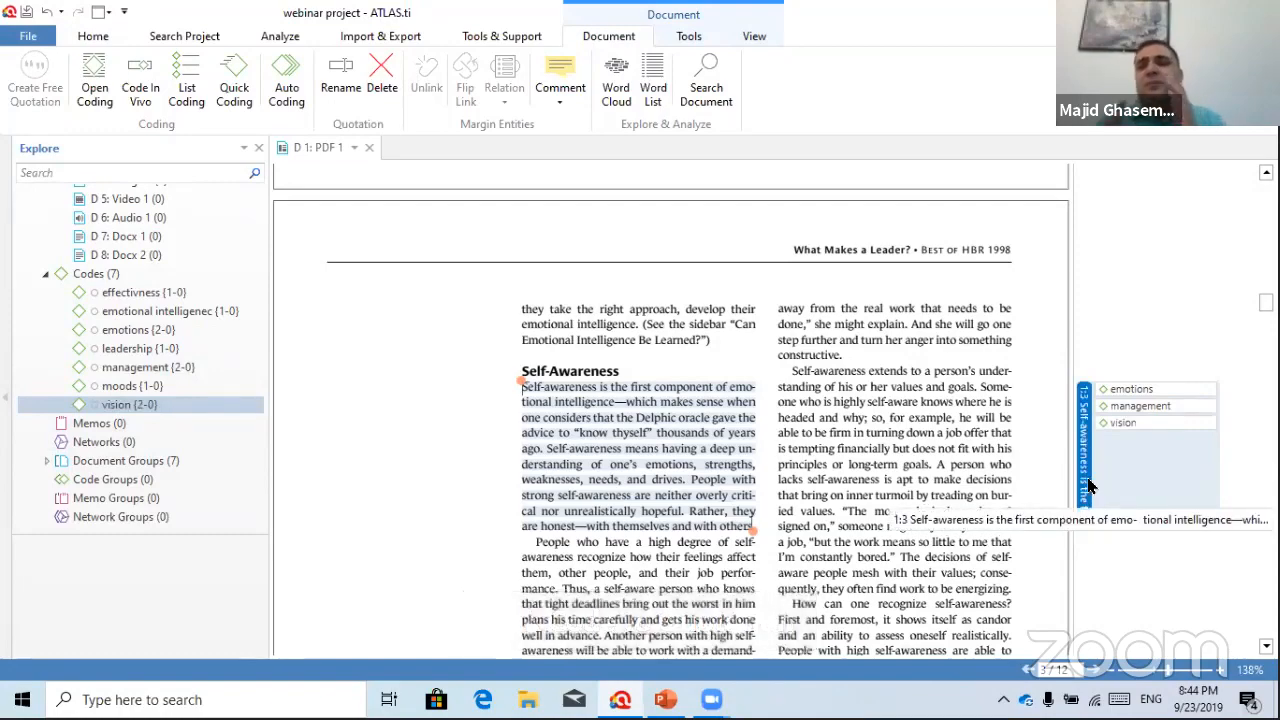
Select the Self-Regulation paragraph beginning 'Imagine an executive'
scroll(972, 510, down, 5)
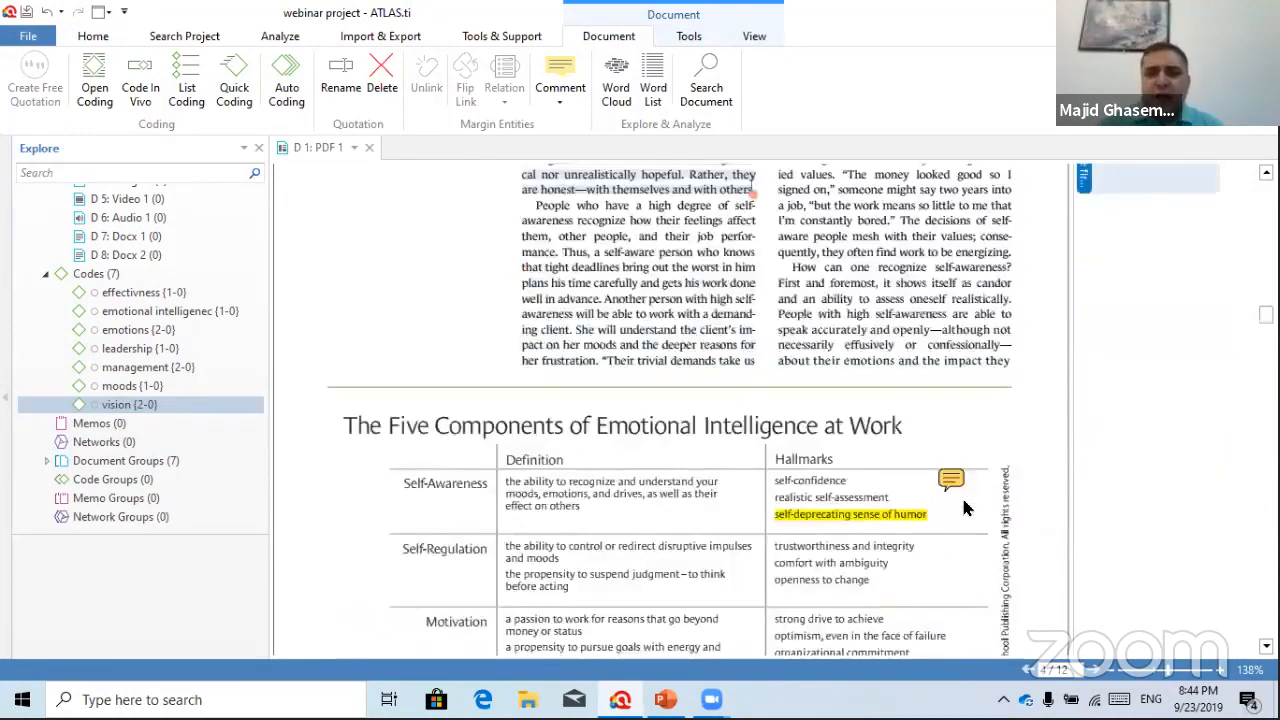
scroll(870, 460, down, 10)
scroll(868, 450, down, 8)
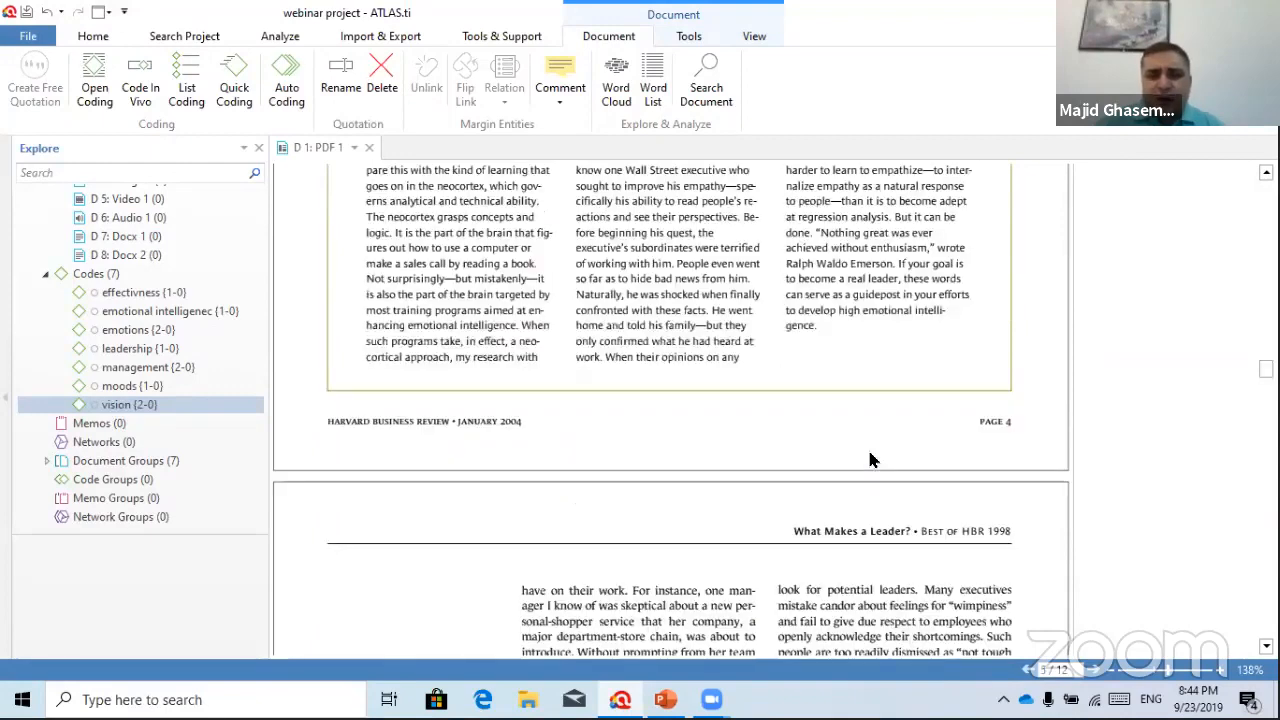
drag(790, 383, 898, 431)
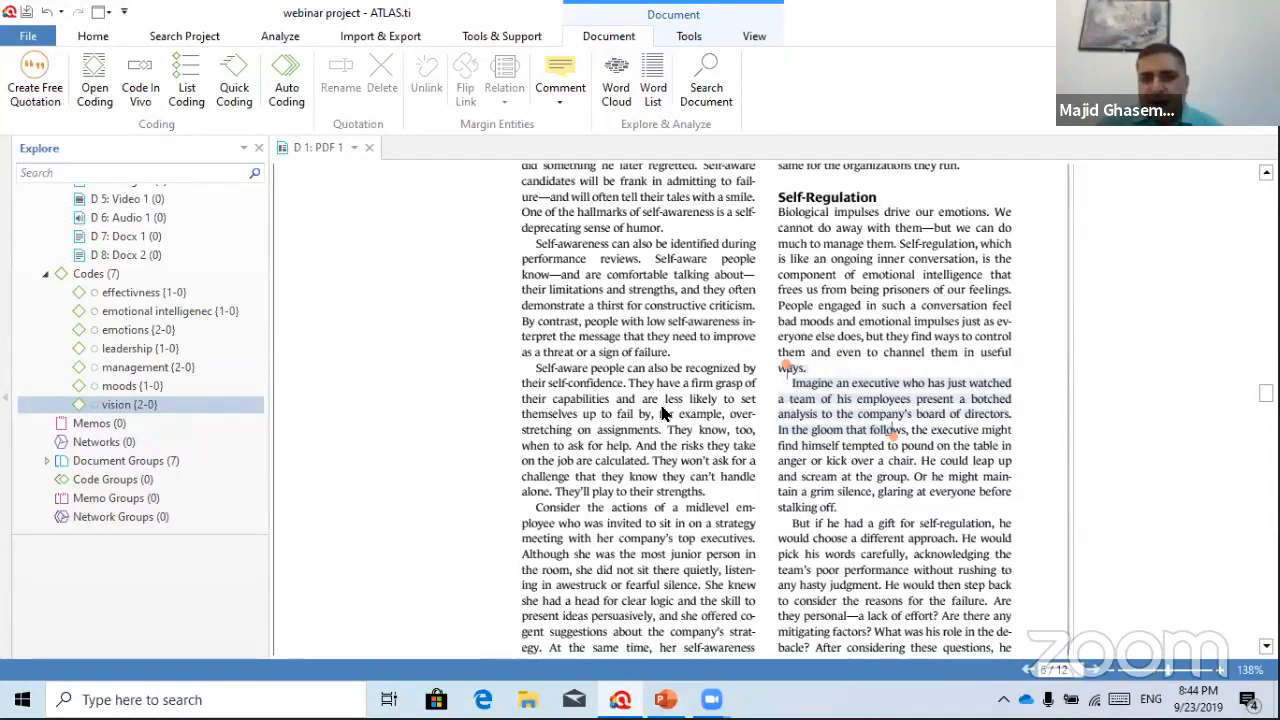
click(810, 366)
drag(792, 384, 840, 507)
List-code the paragraph with emotional intelligenec, emotions, leadership and management
right_click(836, 396)
click(930, 430)
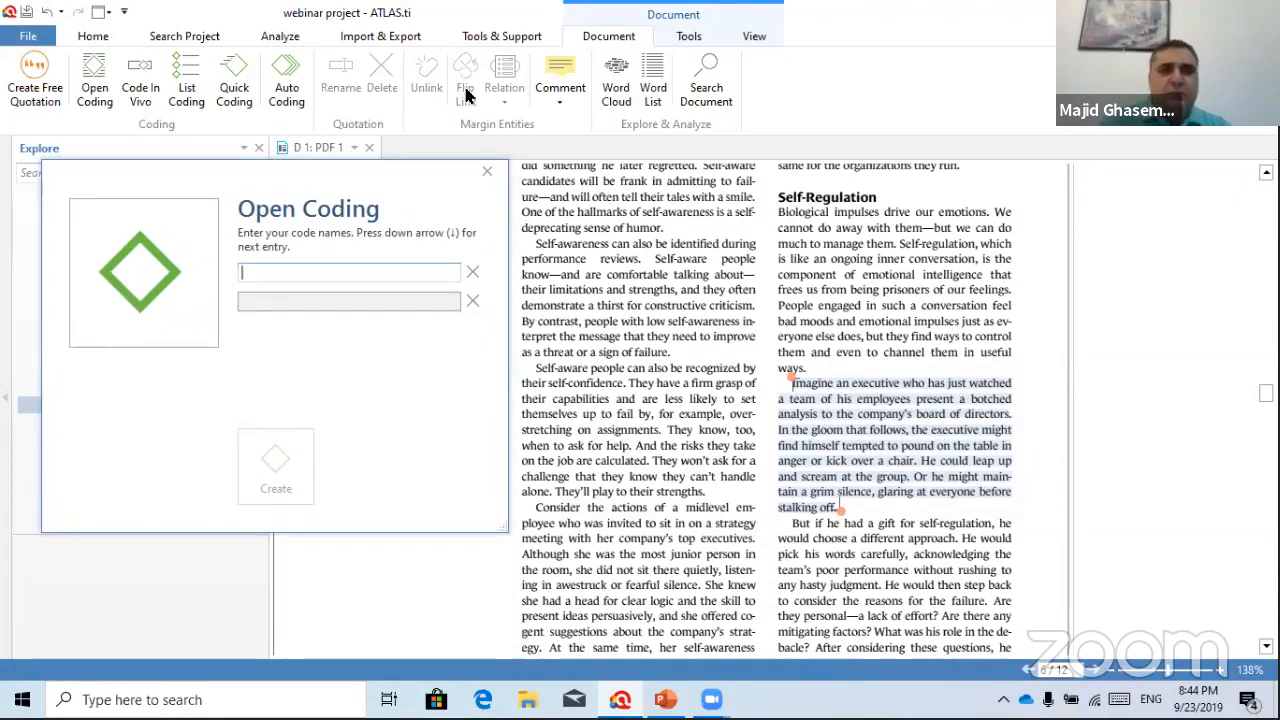
click(486, 175)
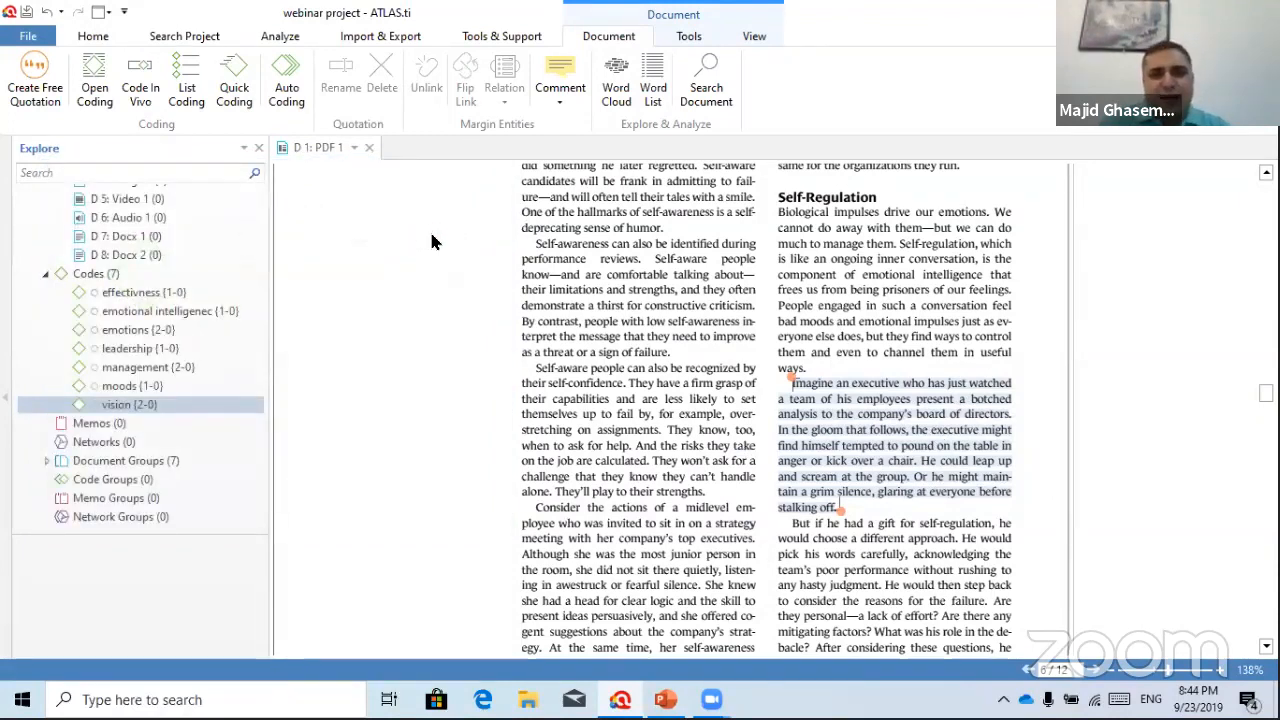
right_click(866, 388)
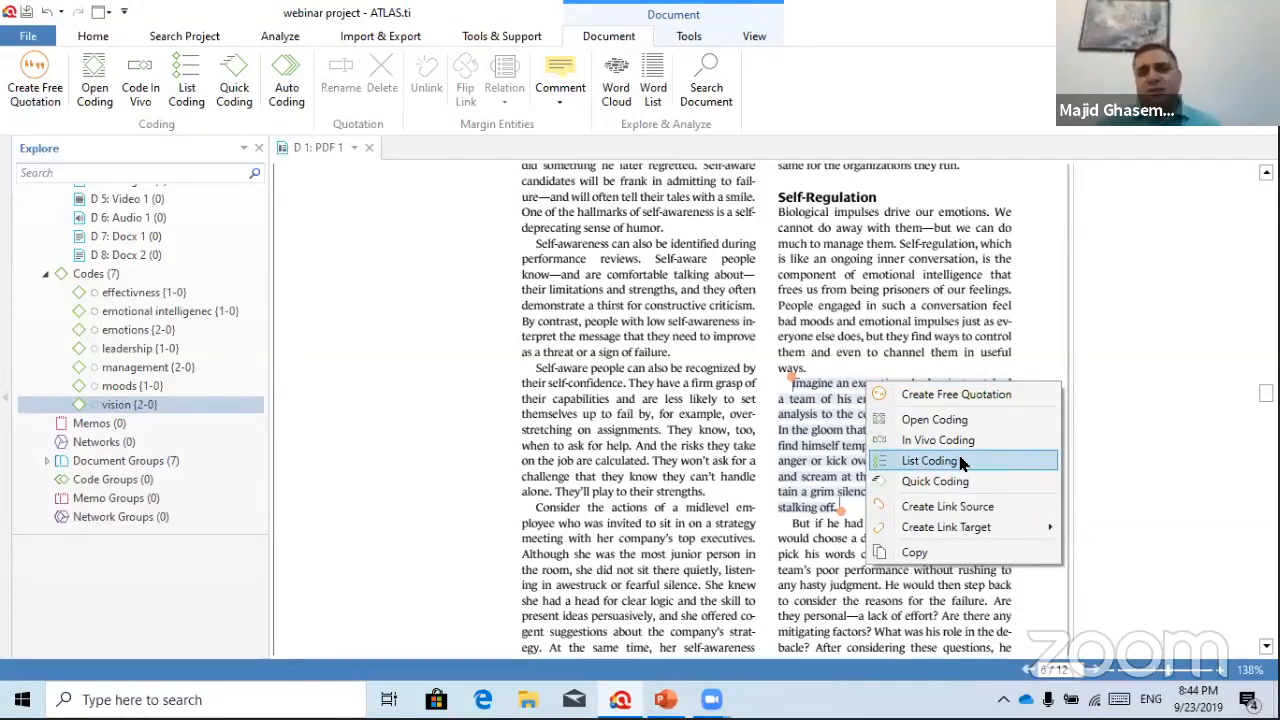
click(960, 462)
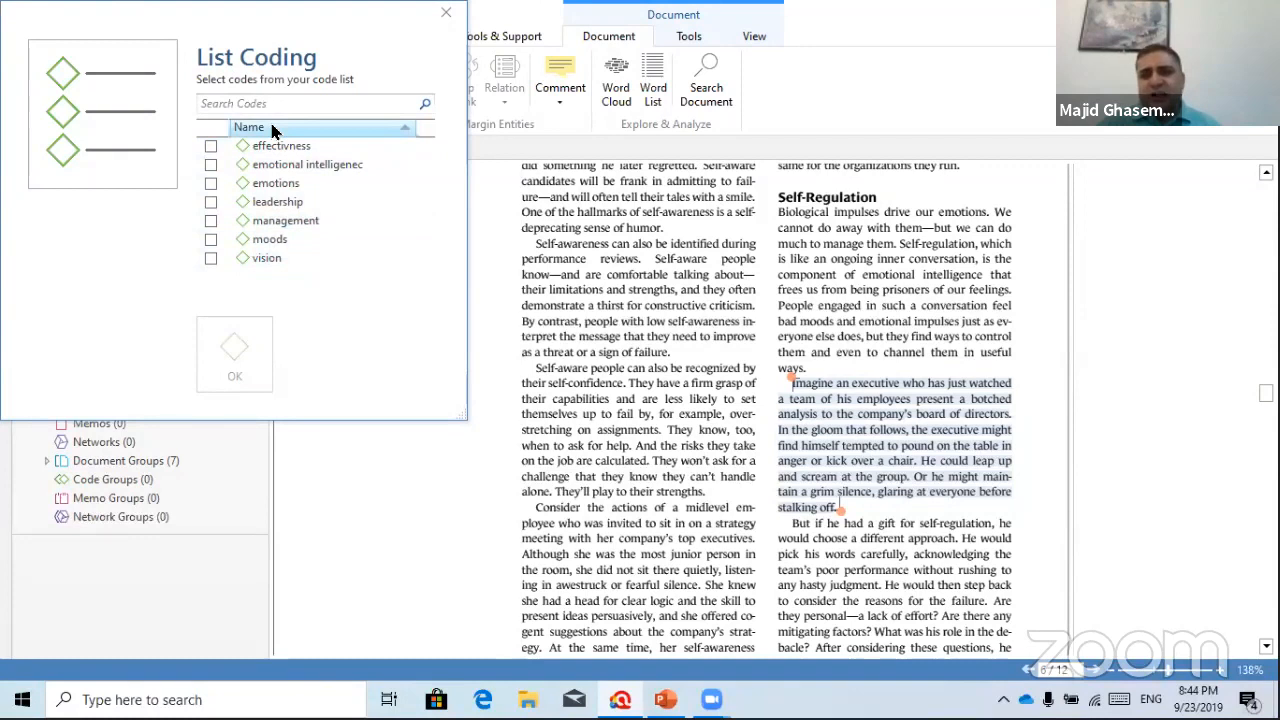
click(211, 165)
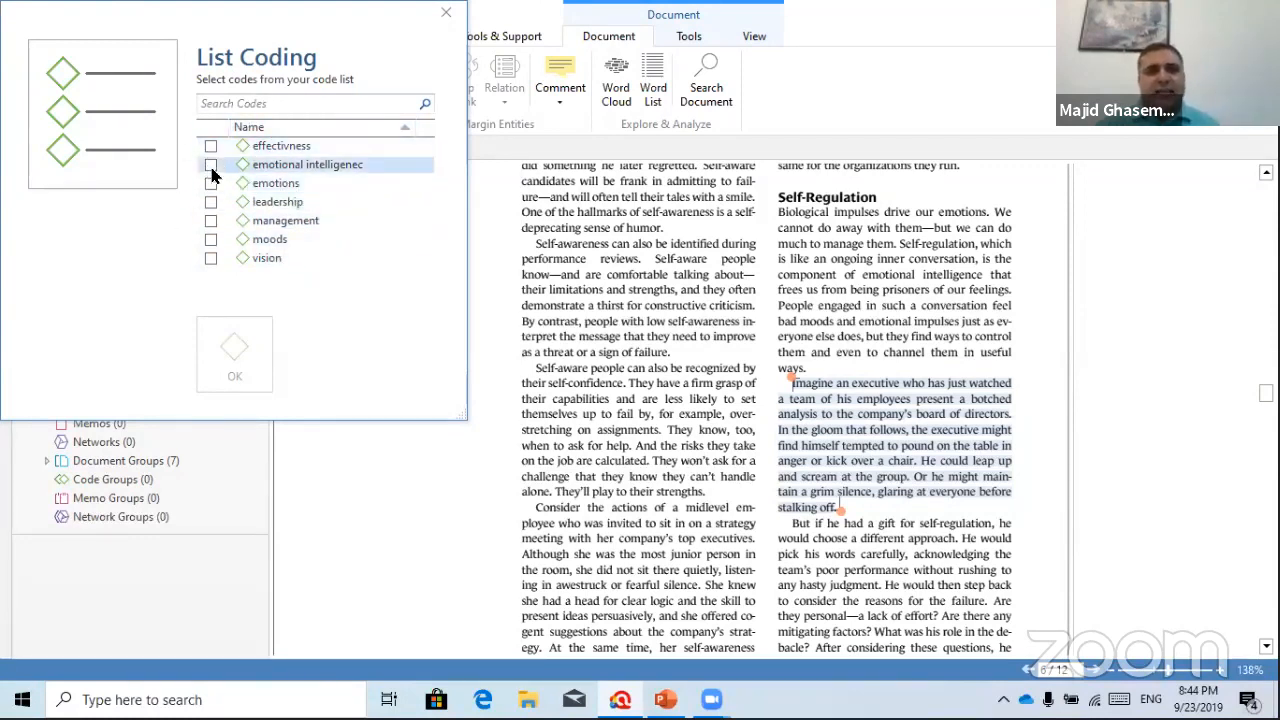
click(211, 184)
click(211, 202)
click(211, 221)
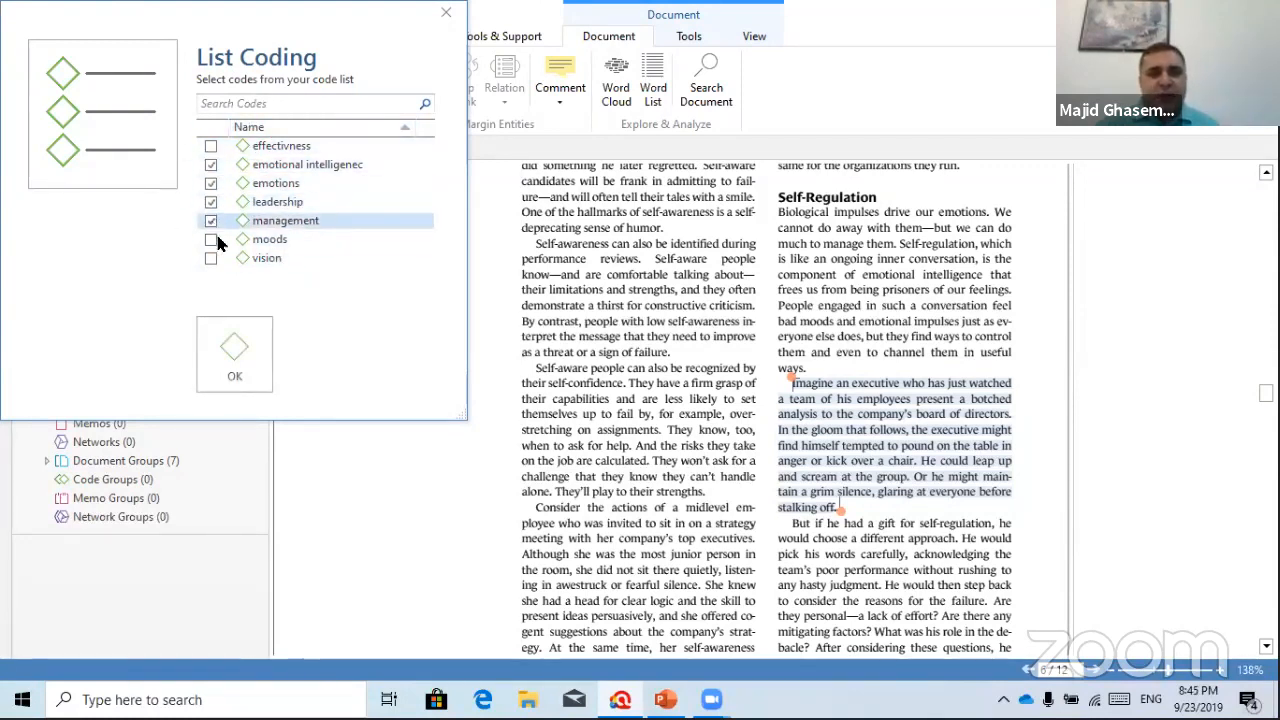
click(234, 350)
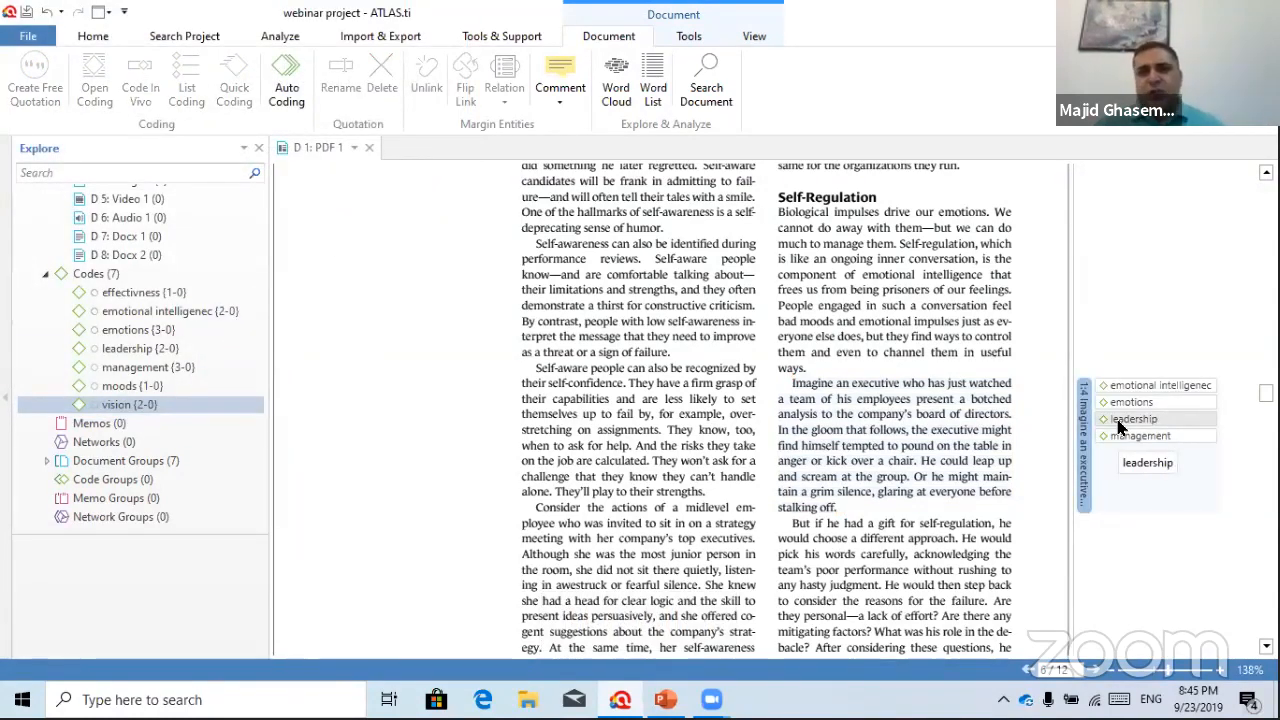
Quick-code quotation 1:4 so its four codes become the last-used codes
click(1084, 418)
right_click(1084, 418)
mouse_move(1120, 450)
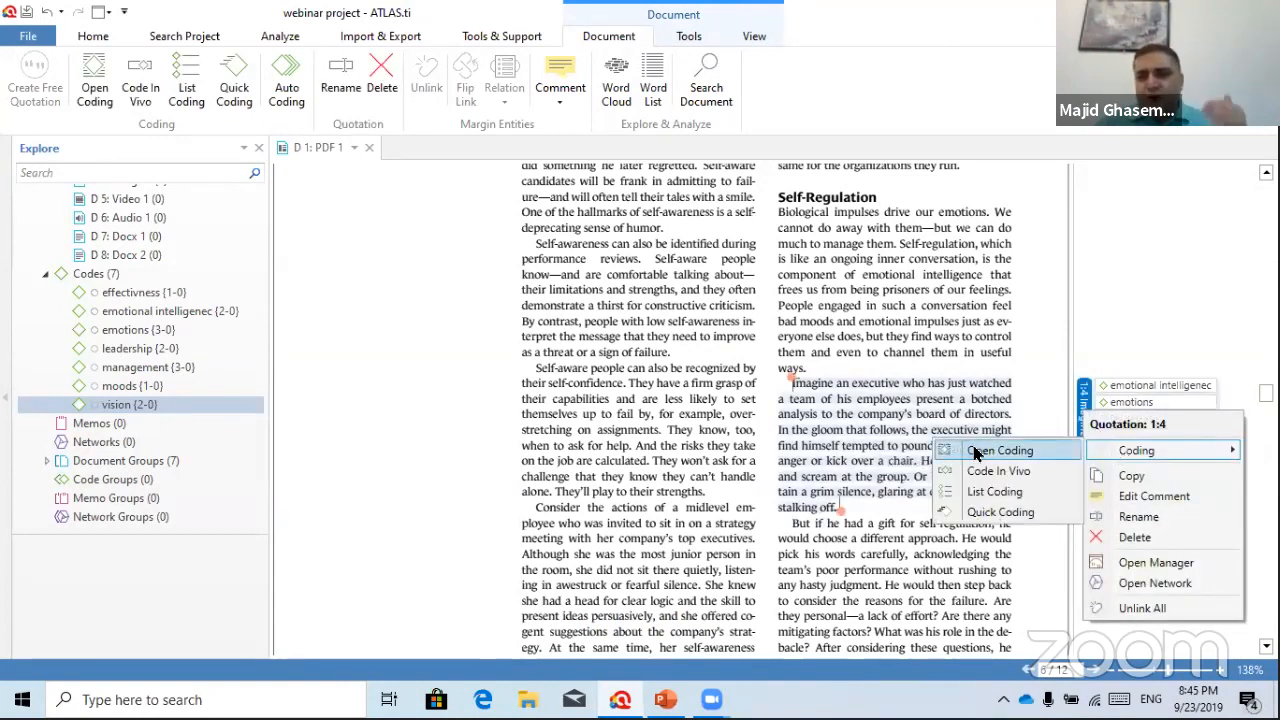
click(997, 512)
Select the 'But if he had a gift for self-regulation' paragraph and quick-code it with those four codes
scroll(915, 500, down, 4)
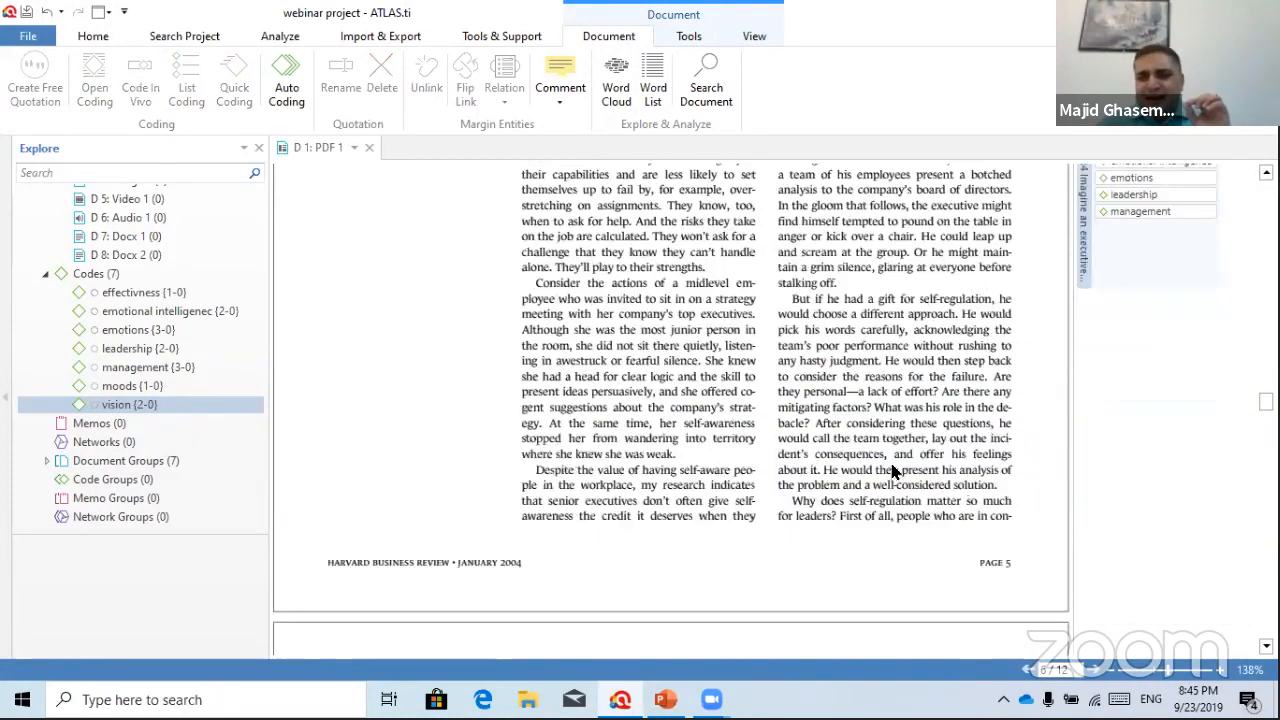
scroll(806, 390, up, 2)
drag(791, 413, 1003, 604)
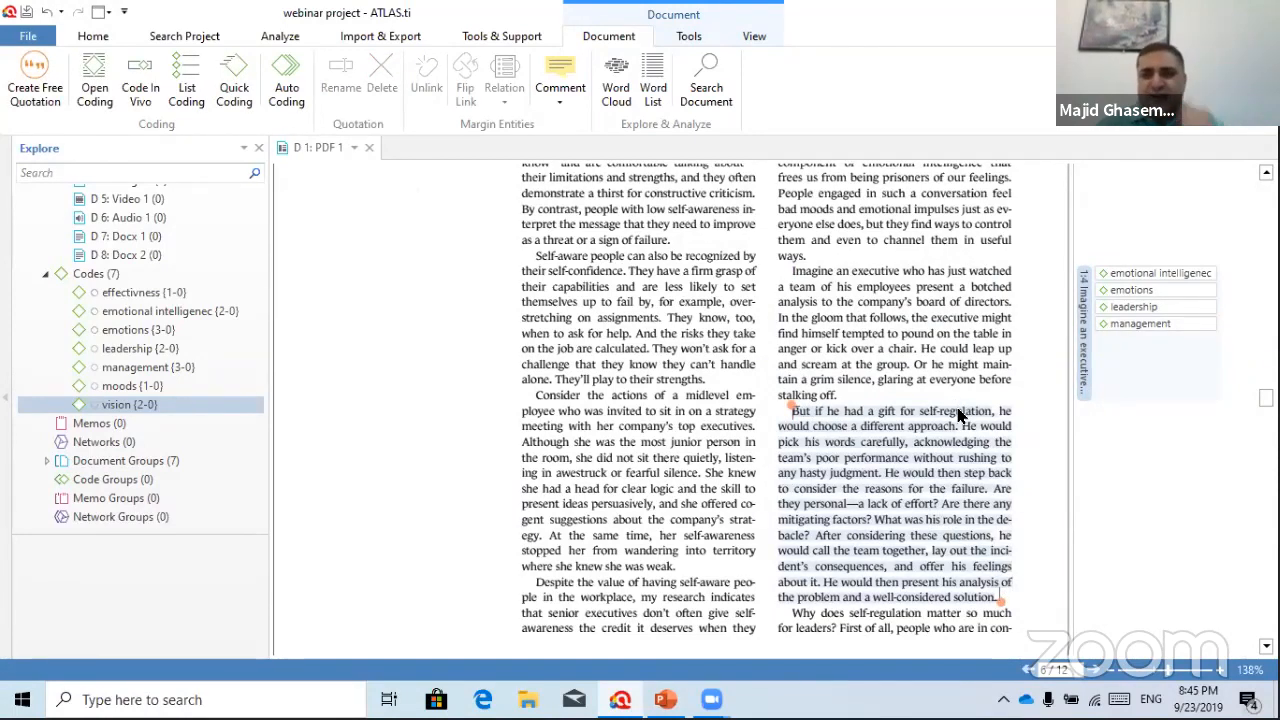
right_click(941, 443)
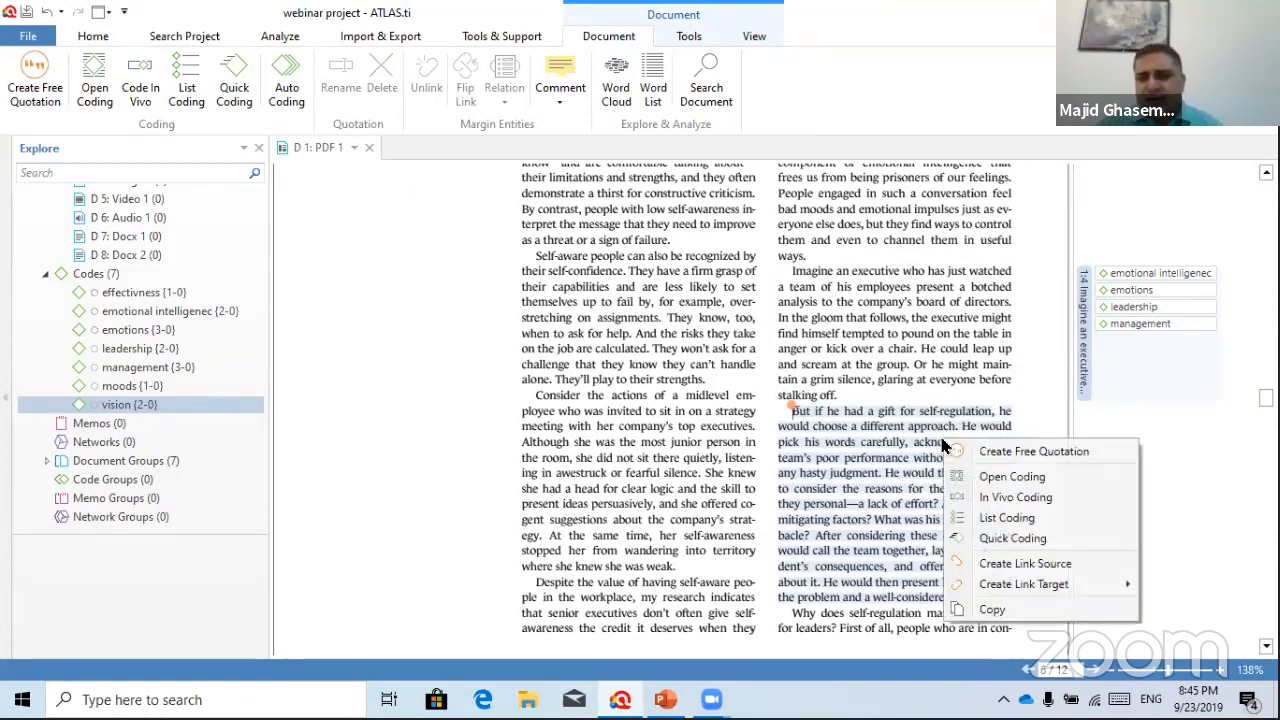
click(1012, 540)
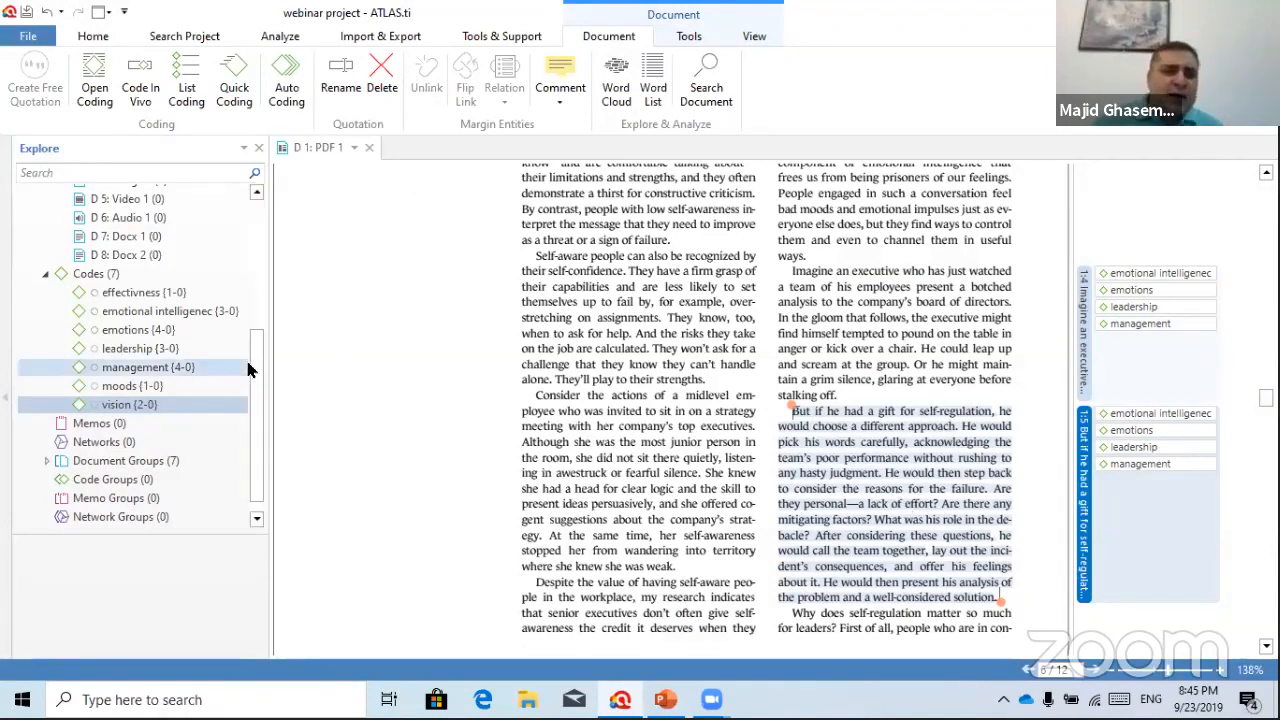
scroll(240, 350, up, 4)
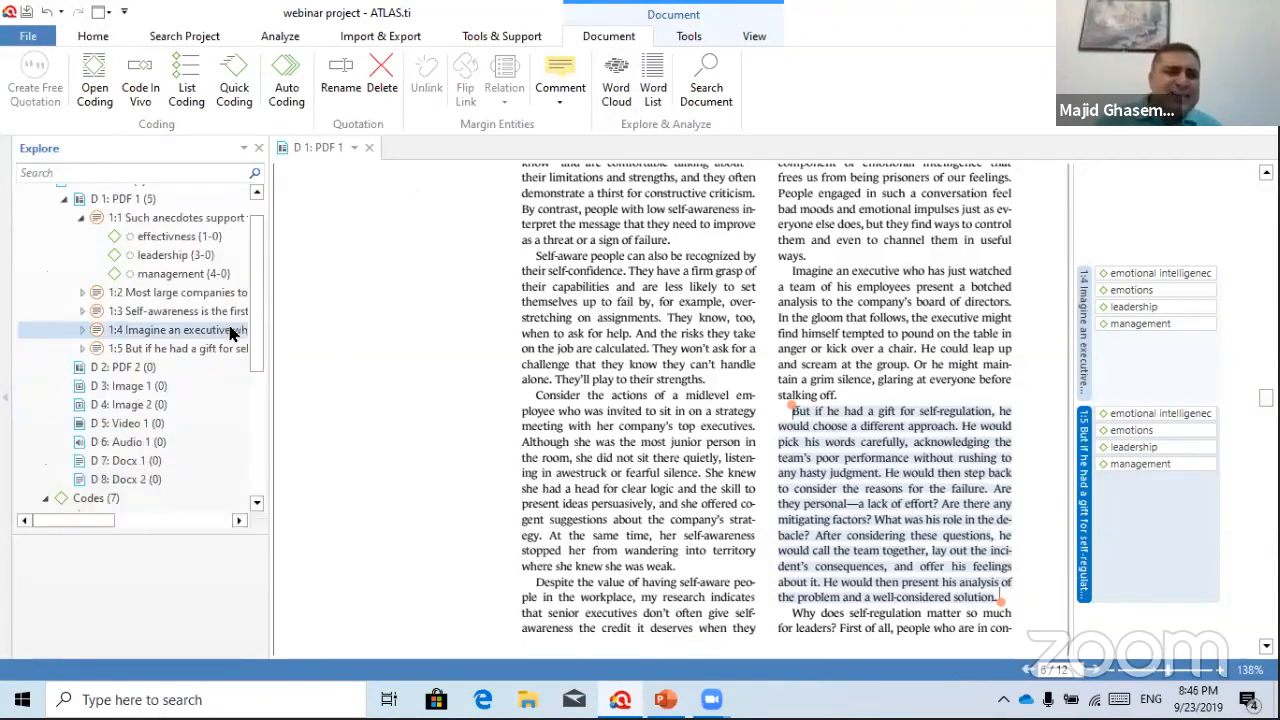
Close the D 1: PDF 1 tab and open D 3: Image 1, the Core Leadership Skills infographic
click(81, 217)
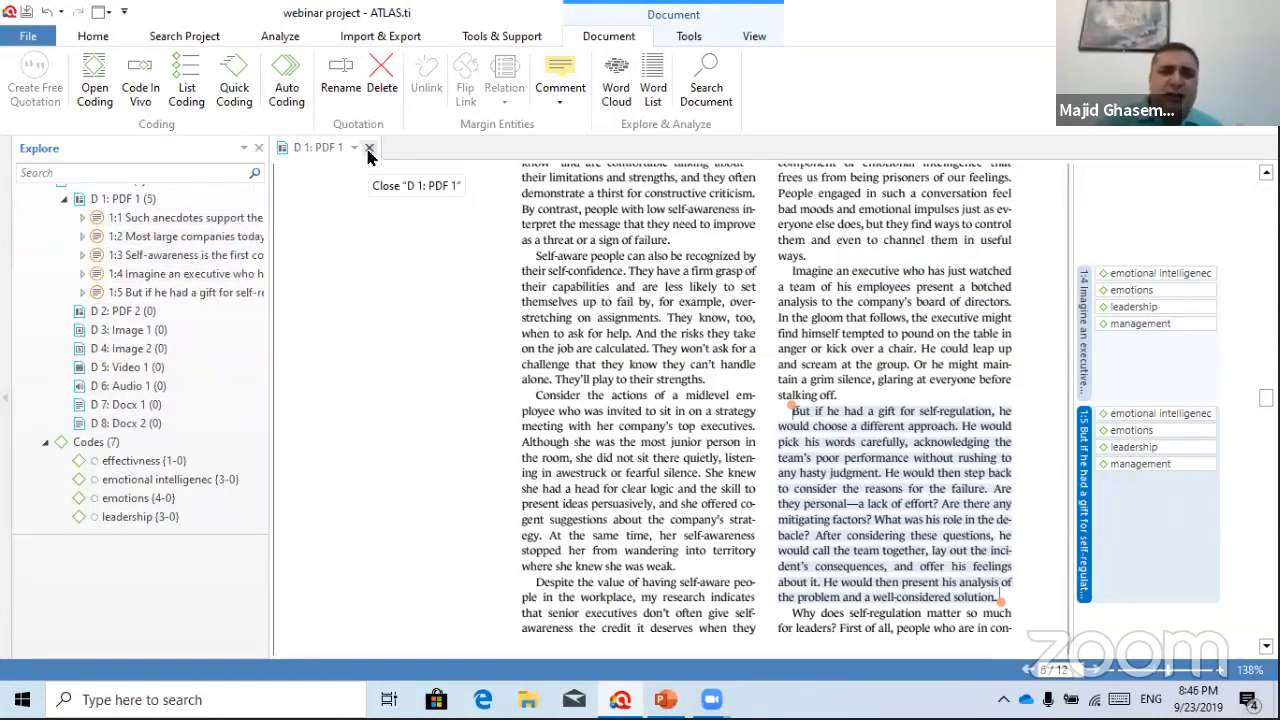
click(369, 148)
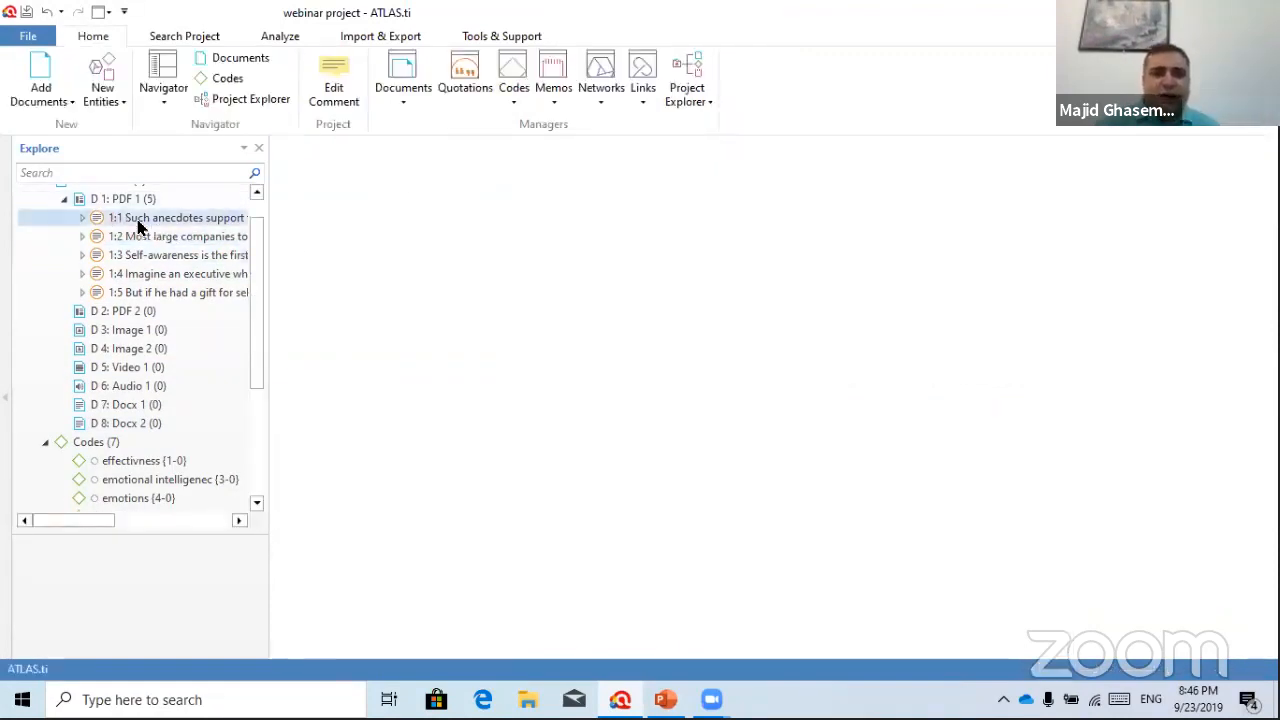
scroll(150, 235, up, 1)
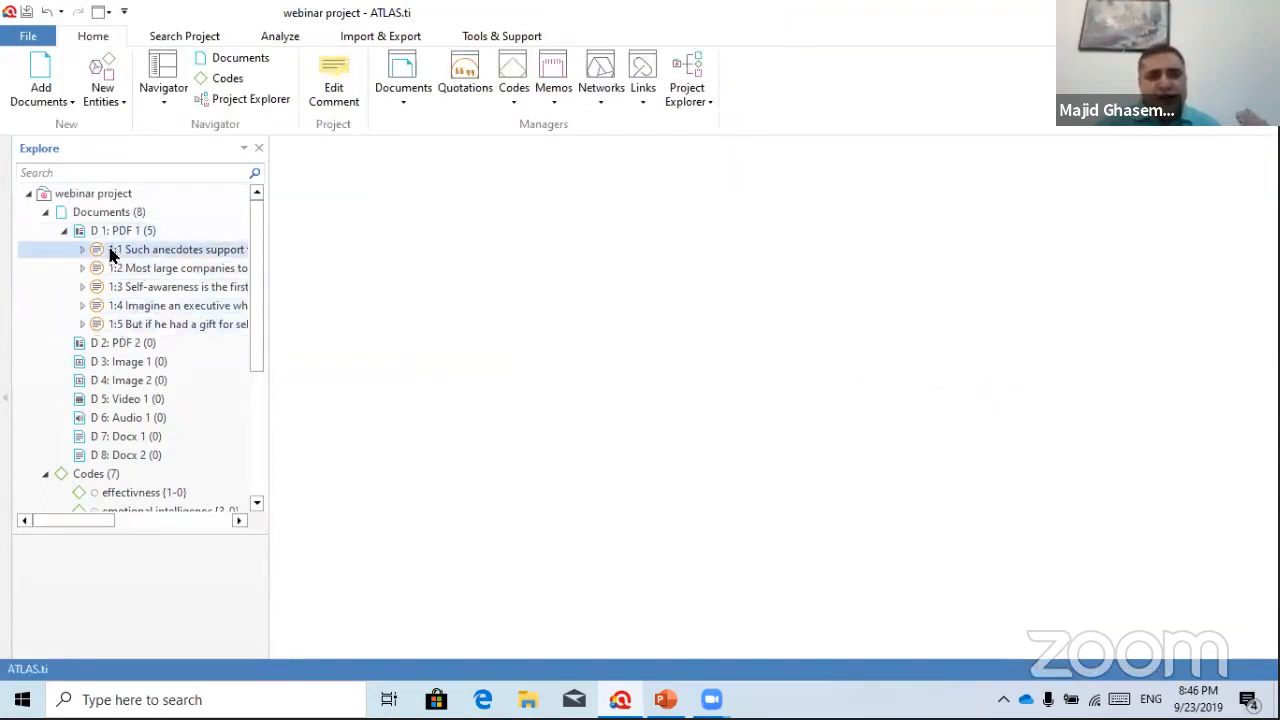
scroll(150, 366, down, 1)
scroll(152, 366, down, 1)
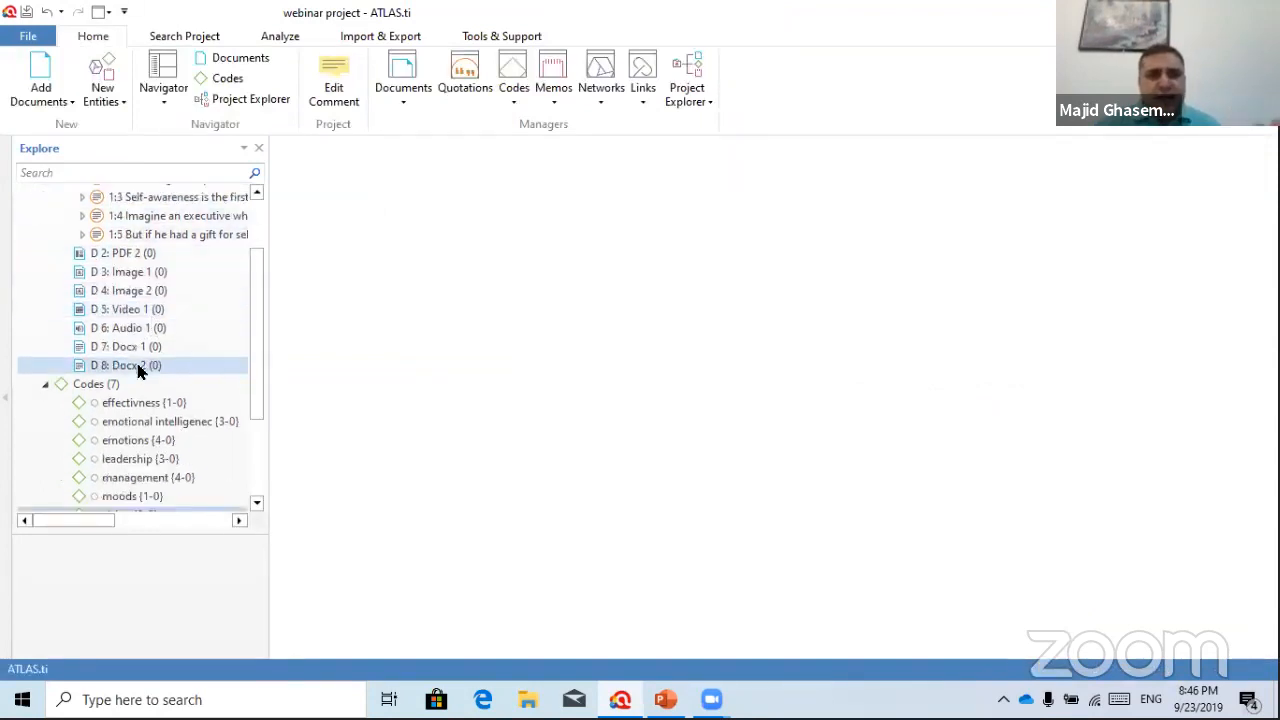
scroll(157, 468, down, 1)
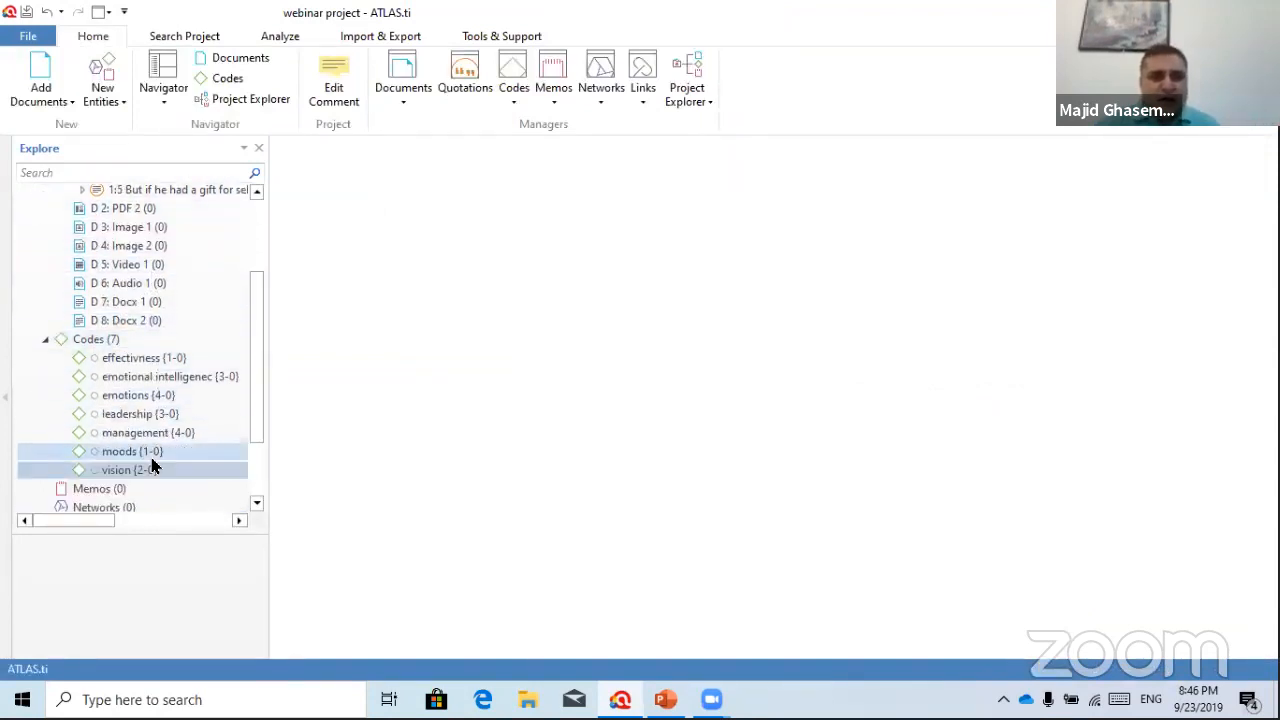
scroll(140, 350, up, 2)
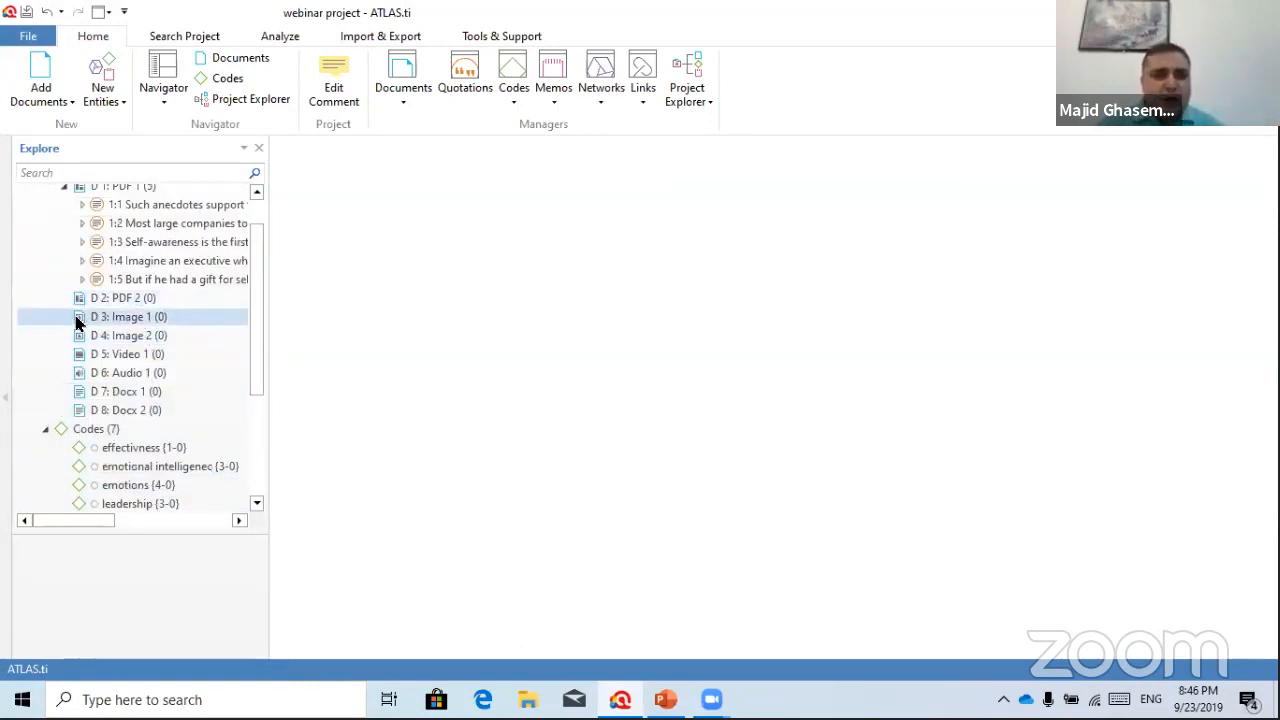
double_click(113, 318)
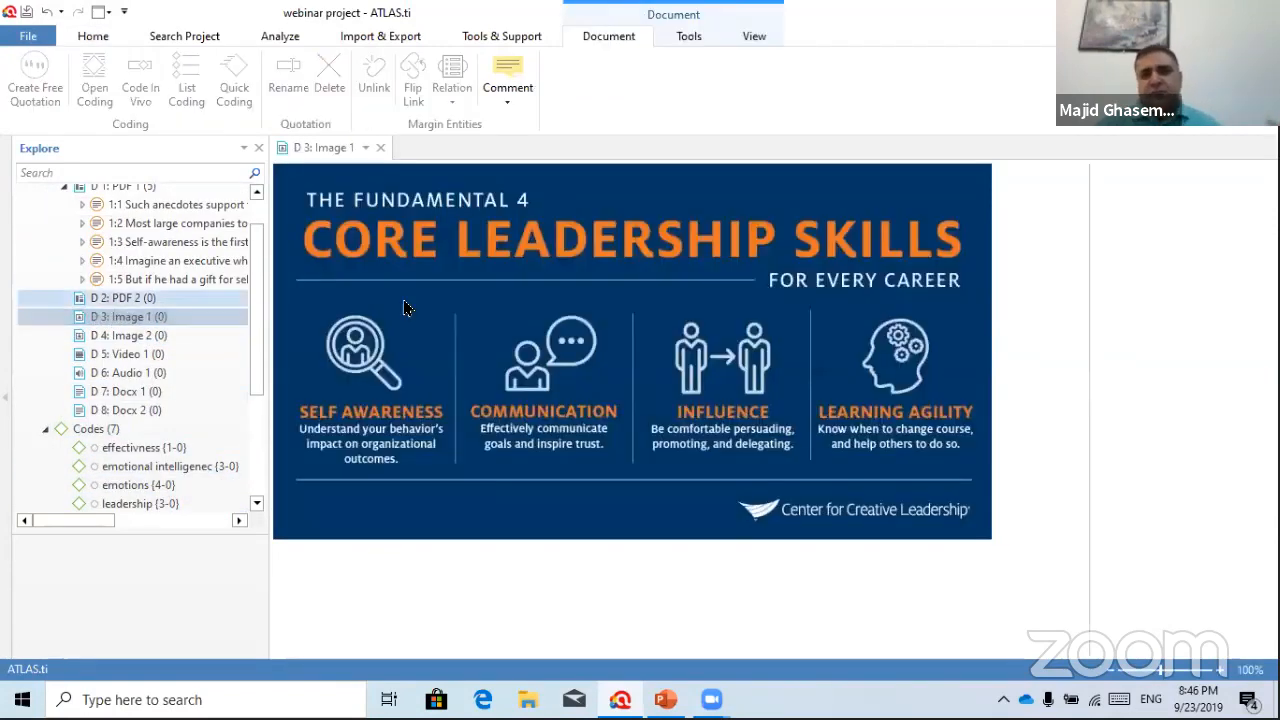
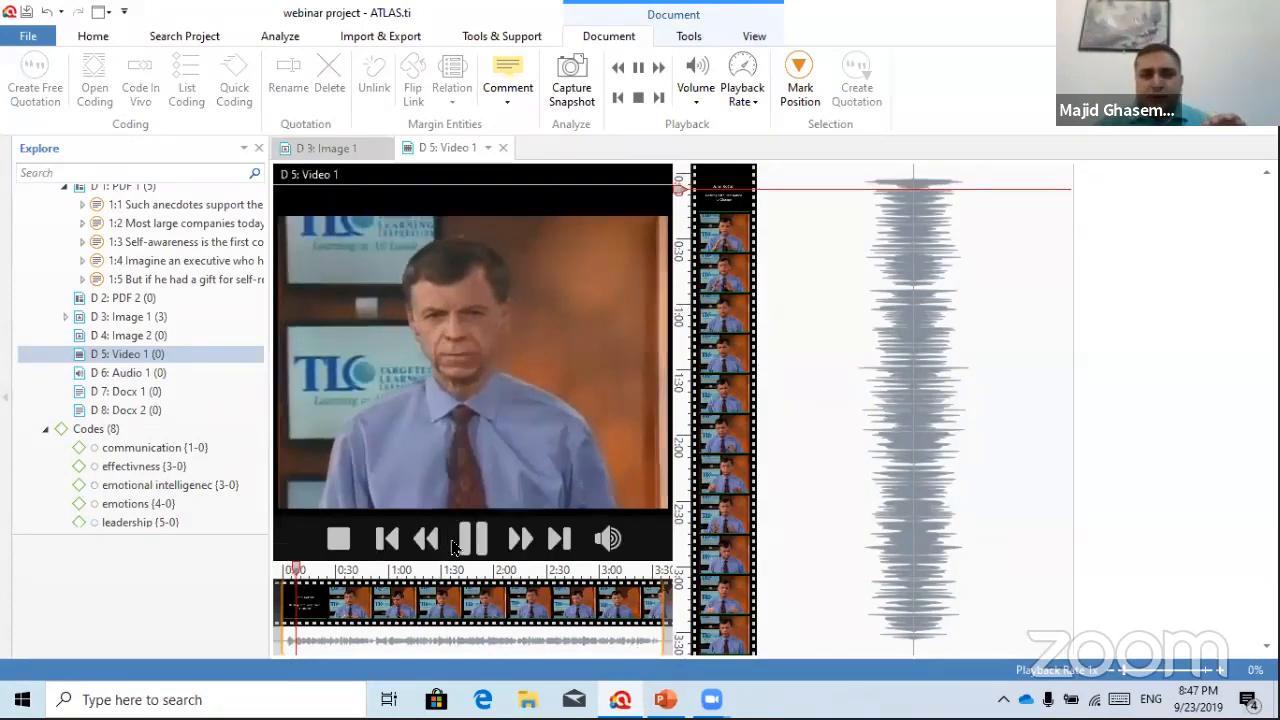
Mark a quotation start near 0:07 in Video 1, then play on and pause around 0:15
click(474, 534)
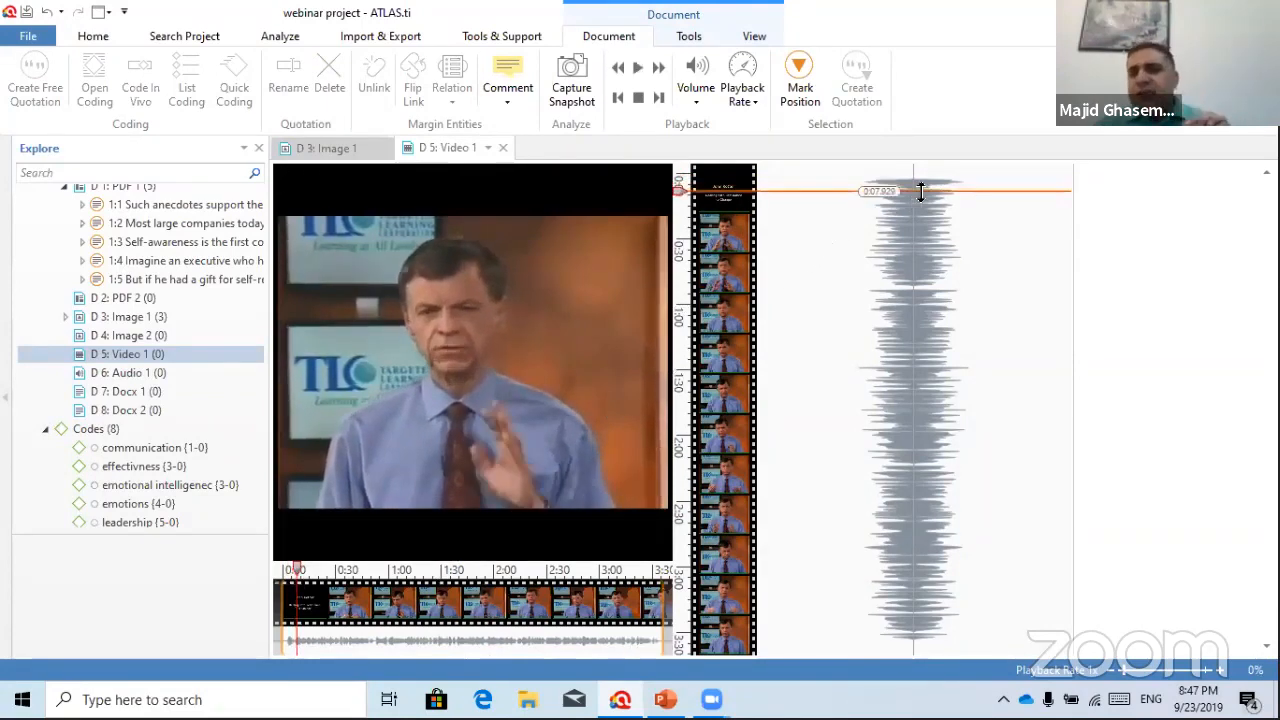
mouse_move(415, 261)
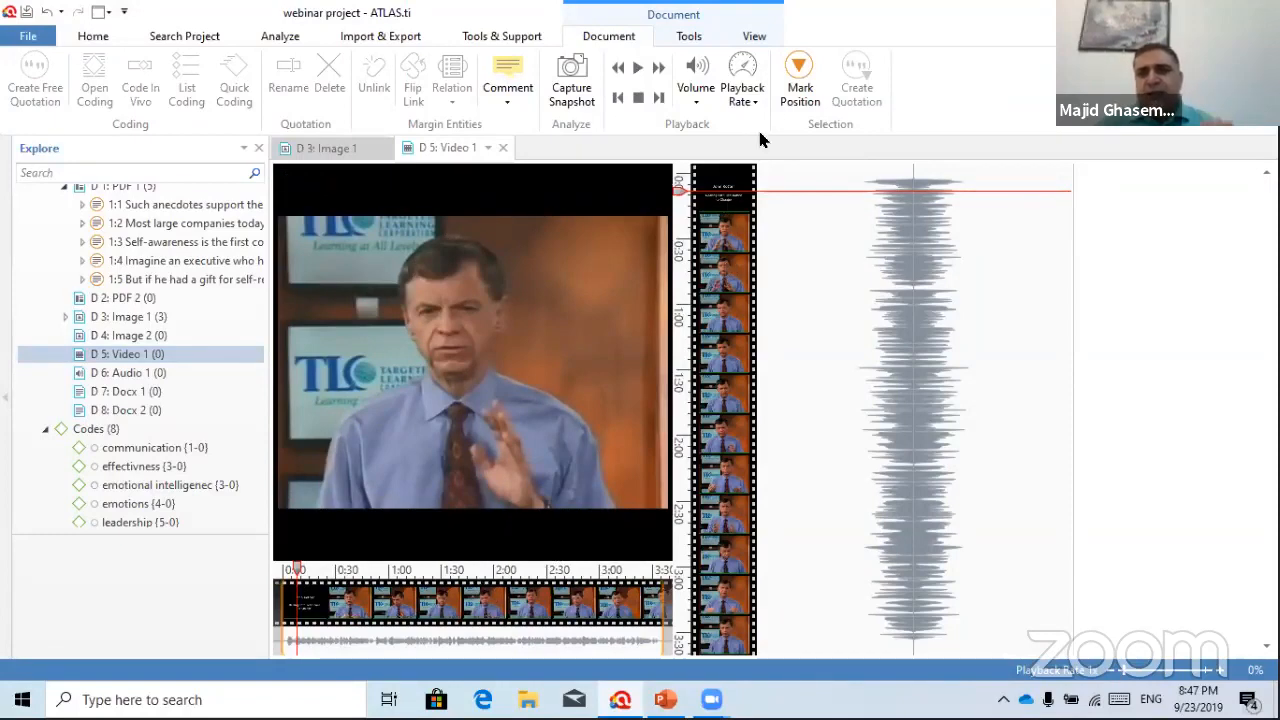
click(800, 70)
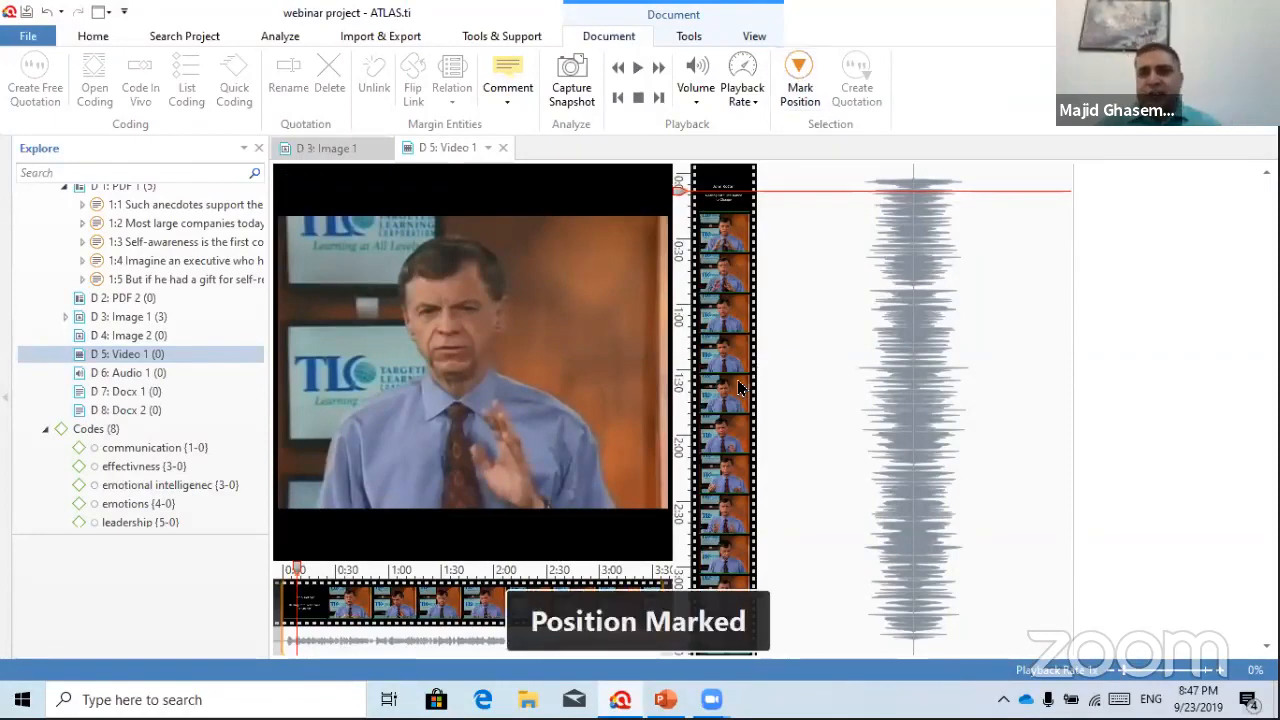
click(473, 541)
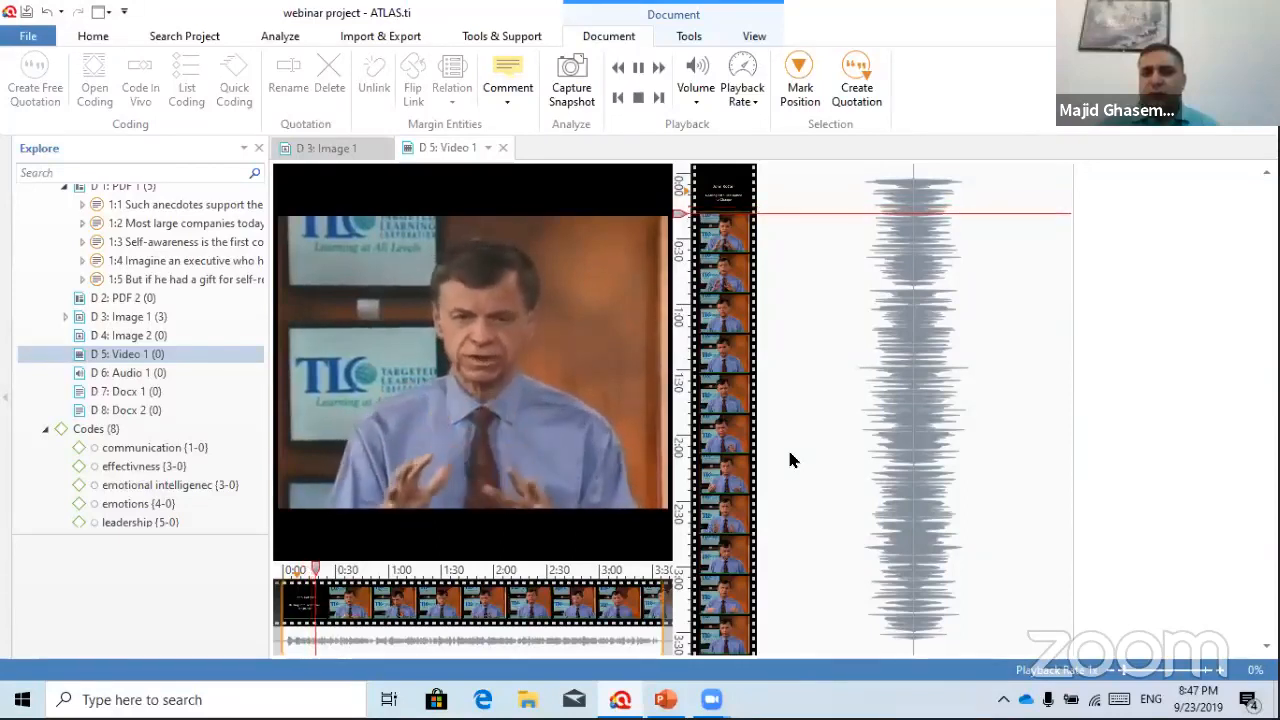
click(474, 540)
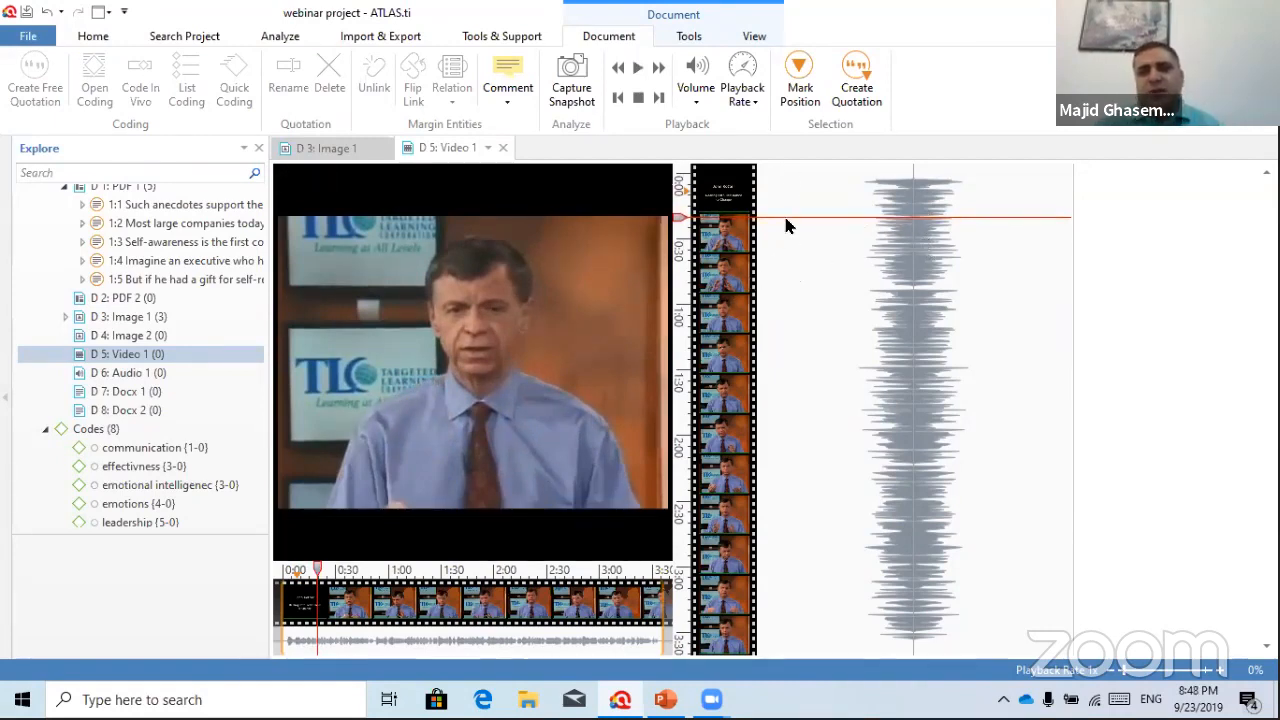
Create quotation 5:1 coded resistance to change, change and transformation, then mark a 0:43–1:29 segment
click(855, 65)
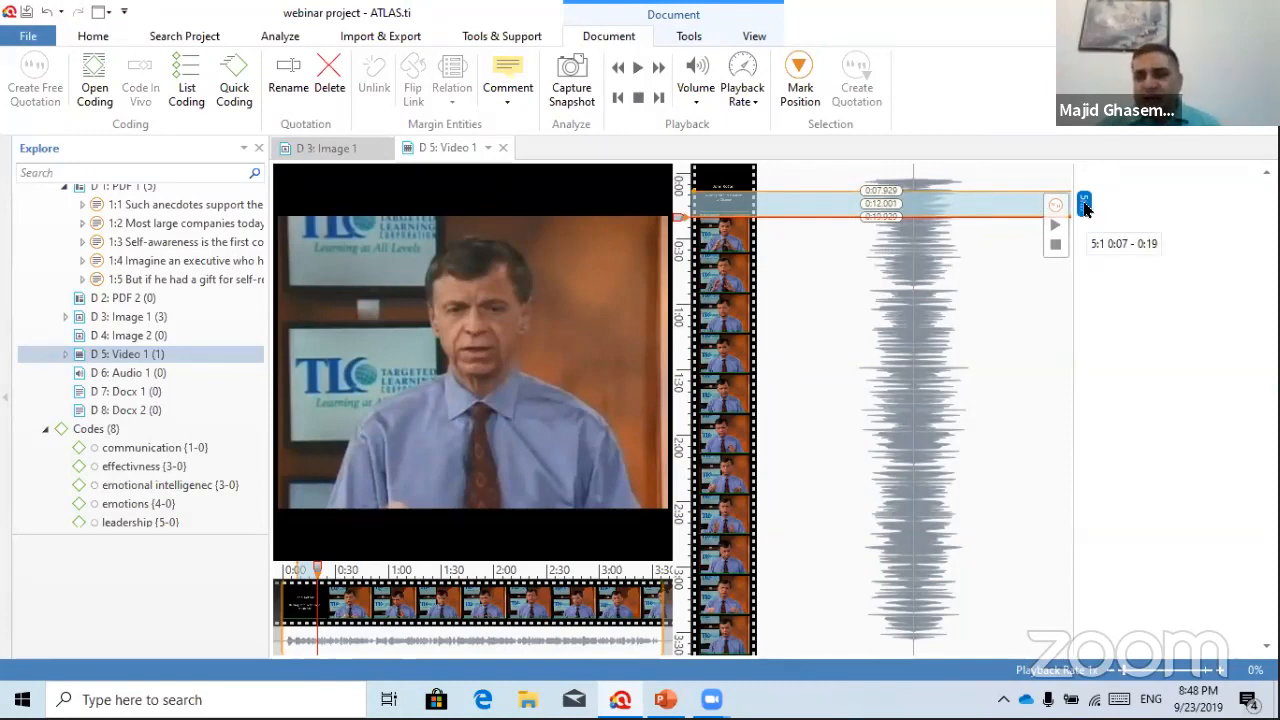
right_click(1085, 205)
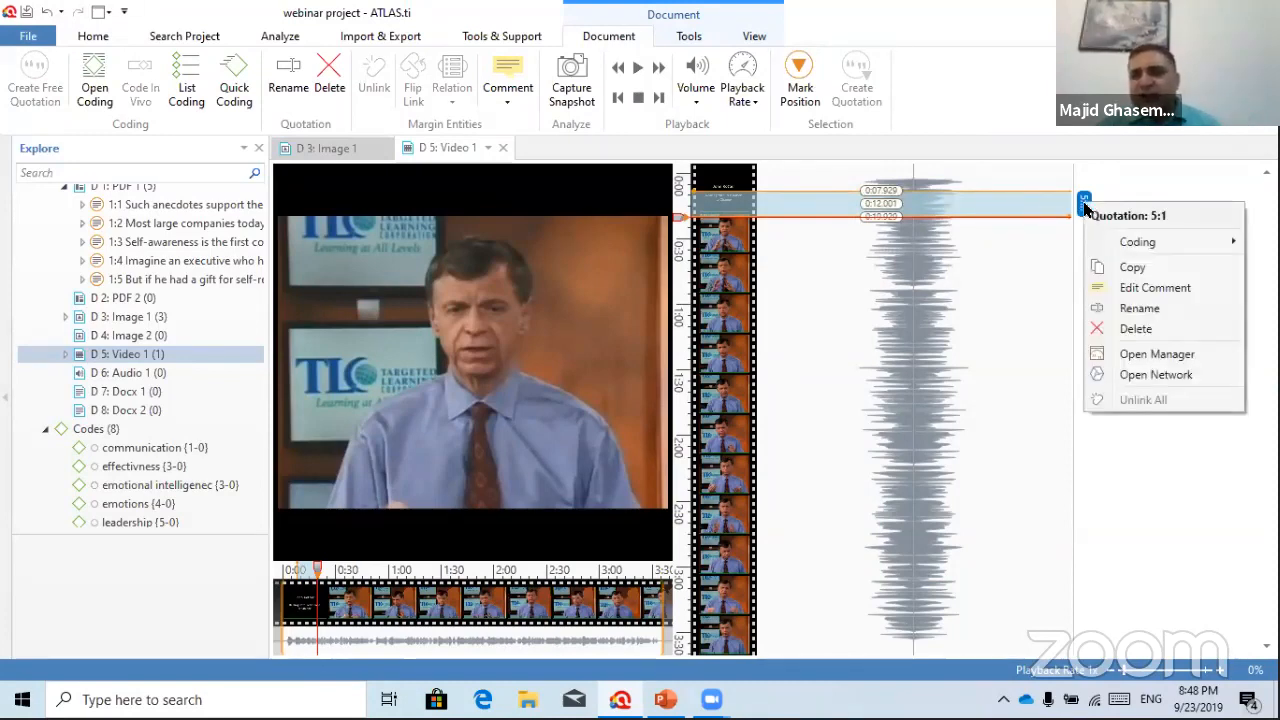
mouse_move(1140, 245)
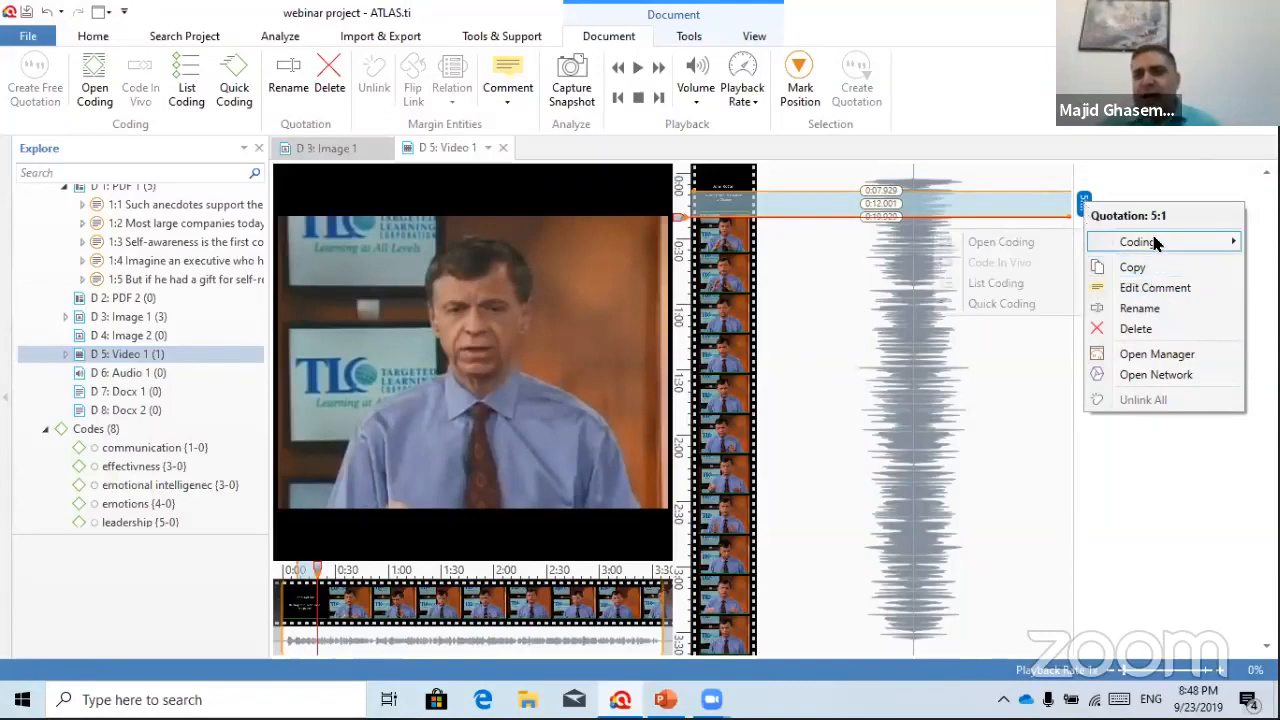
click(1004, 244)
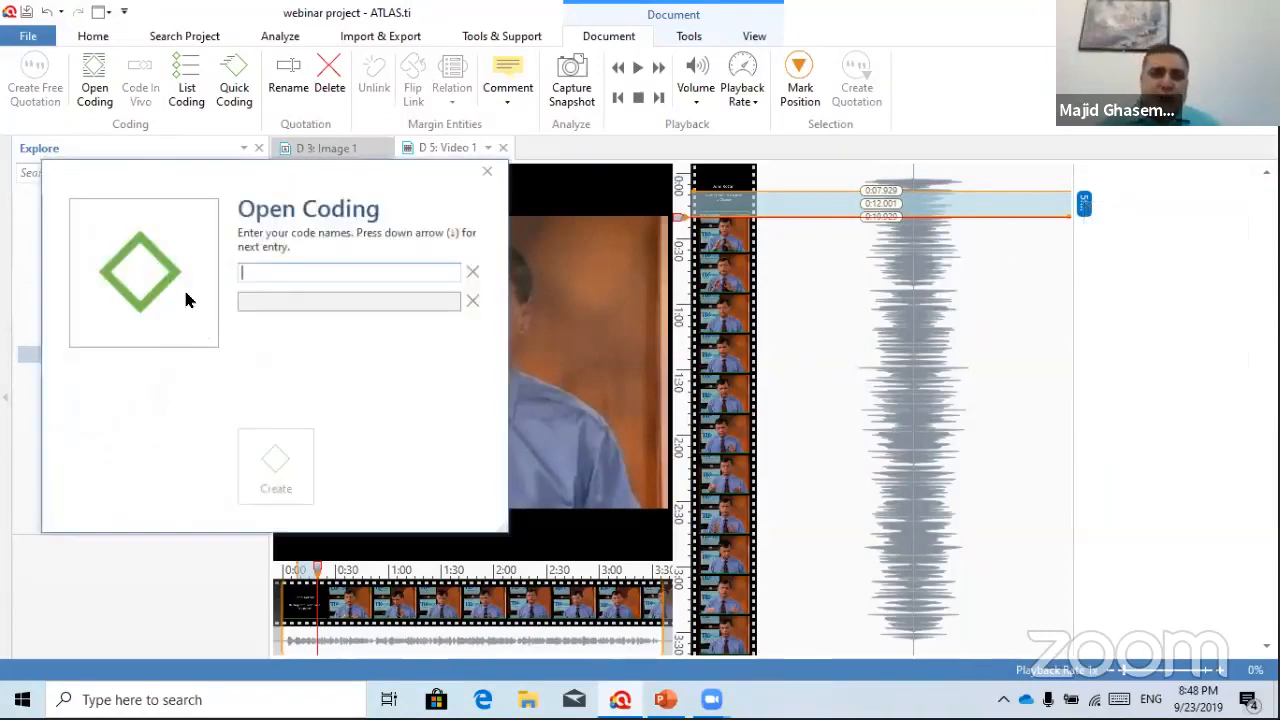
text(ressistance to change)
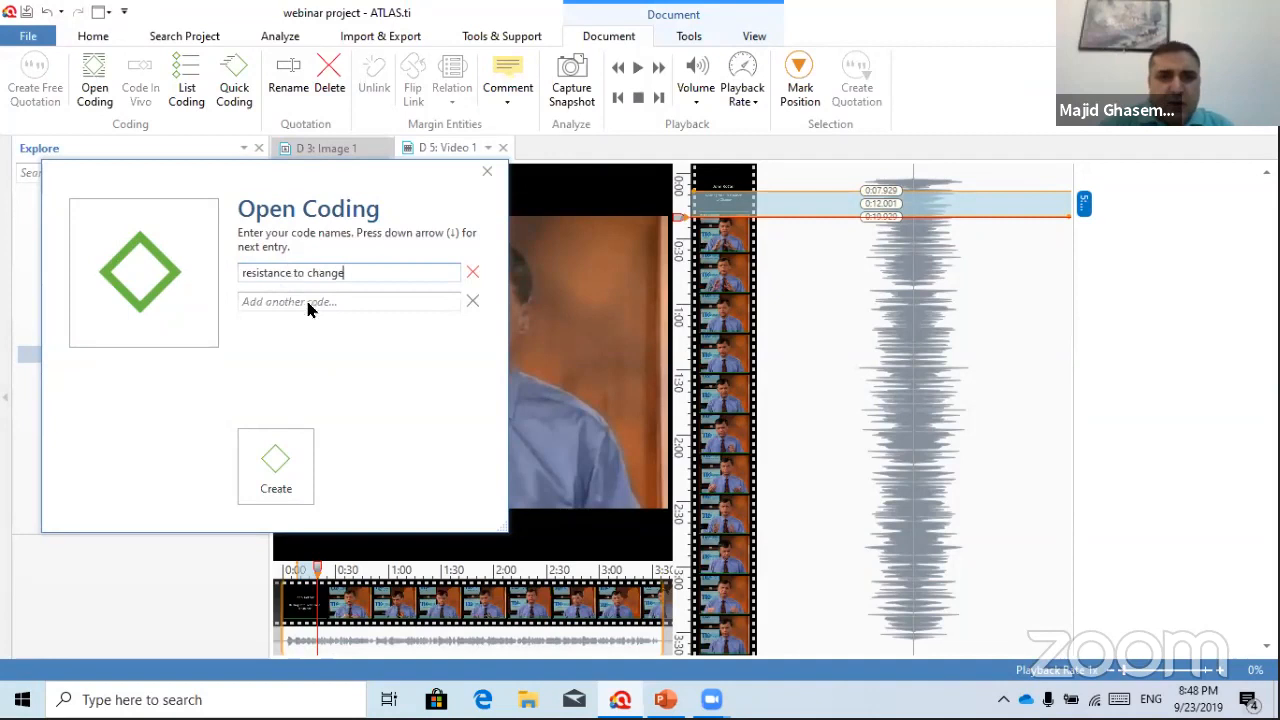
click(308, 305)
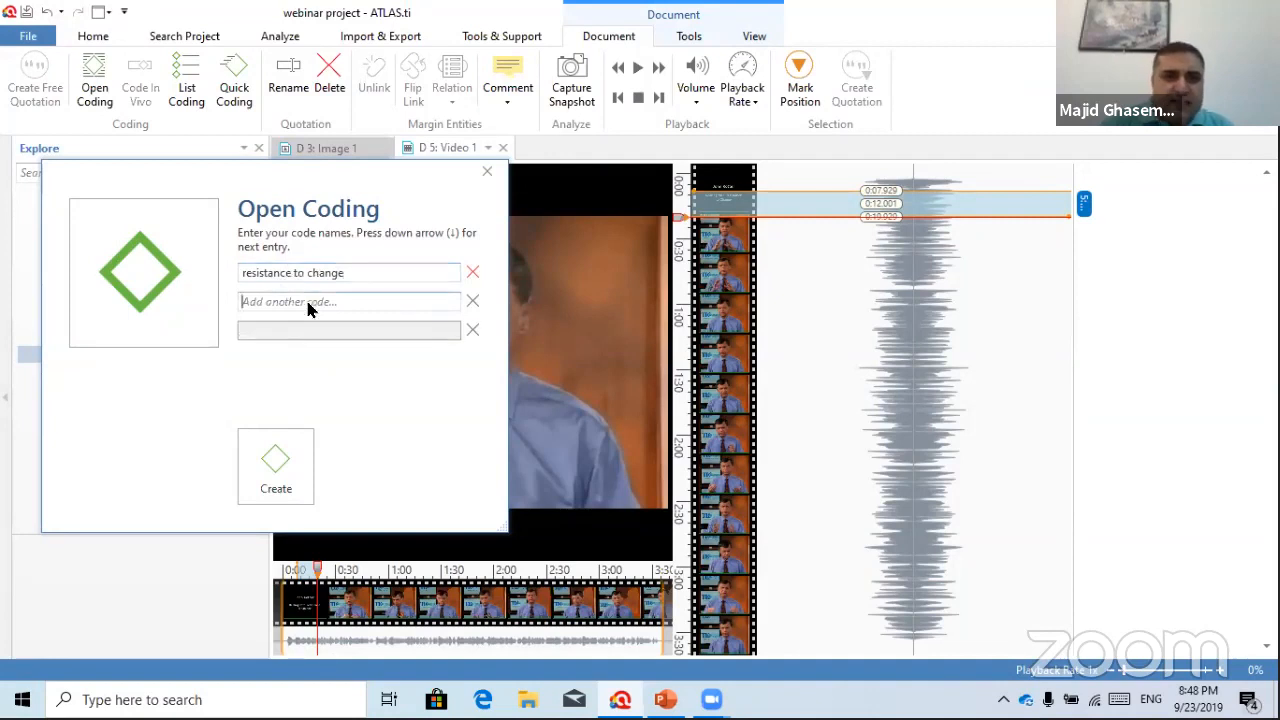
text(change)
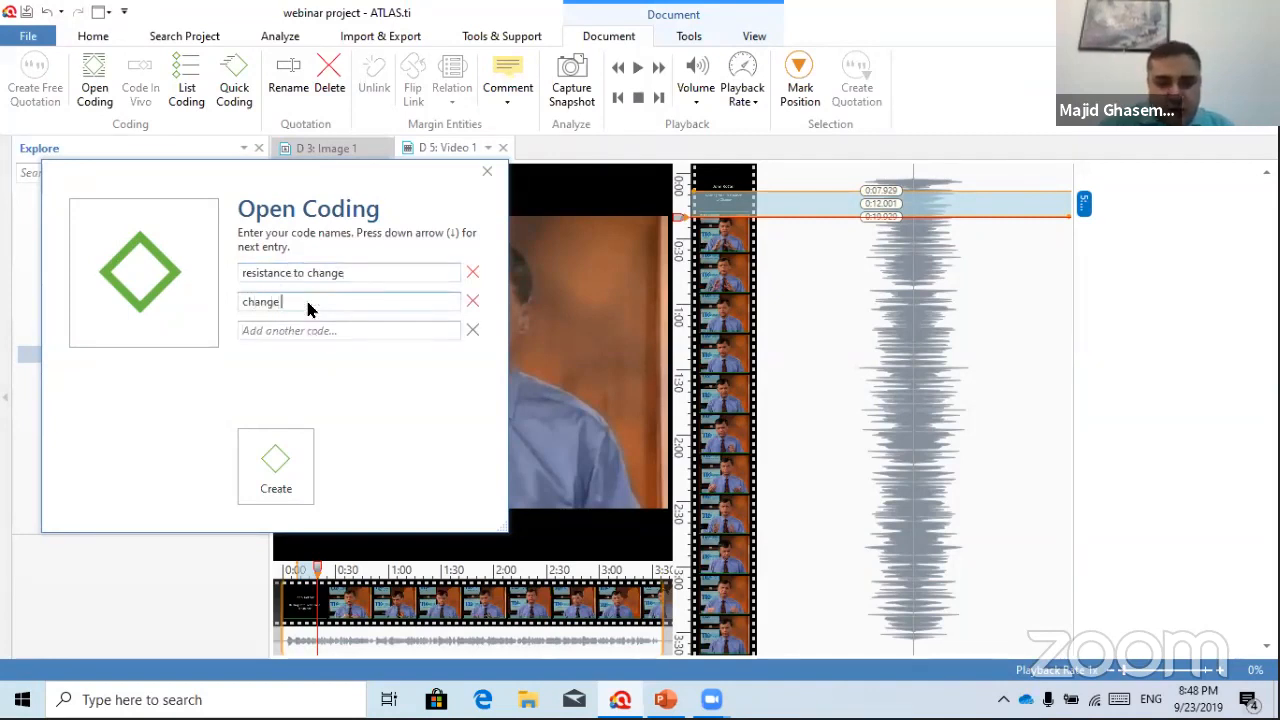
click(316, 330)
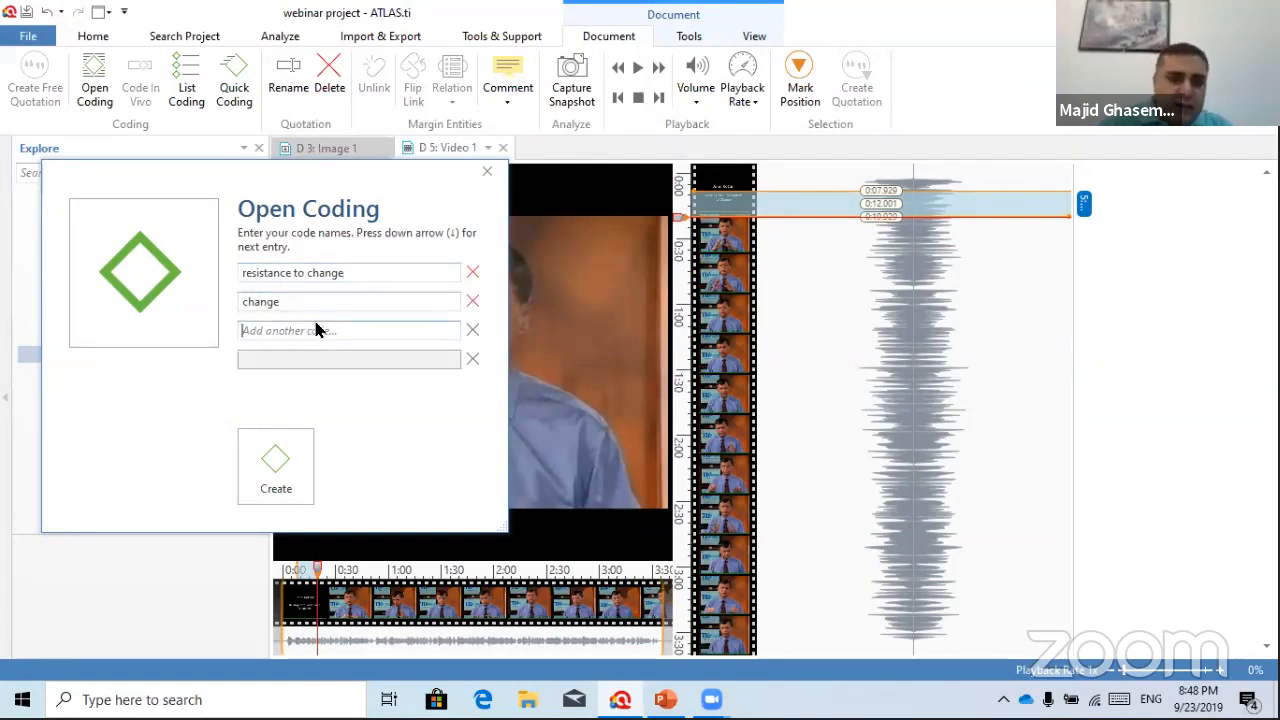
text(transformation)
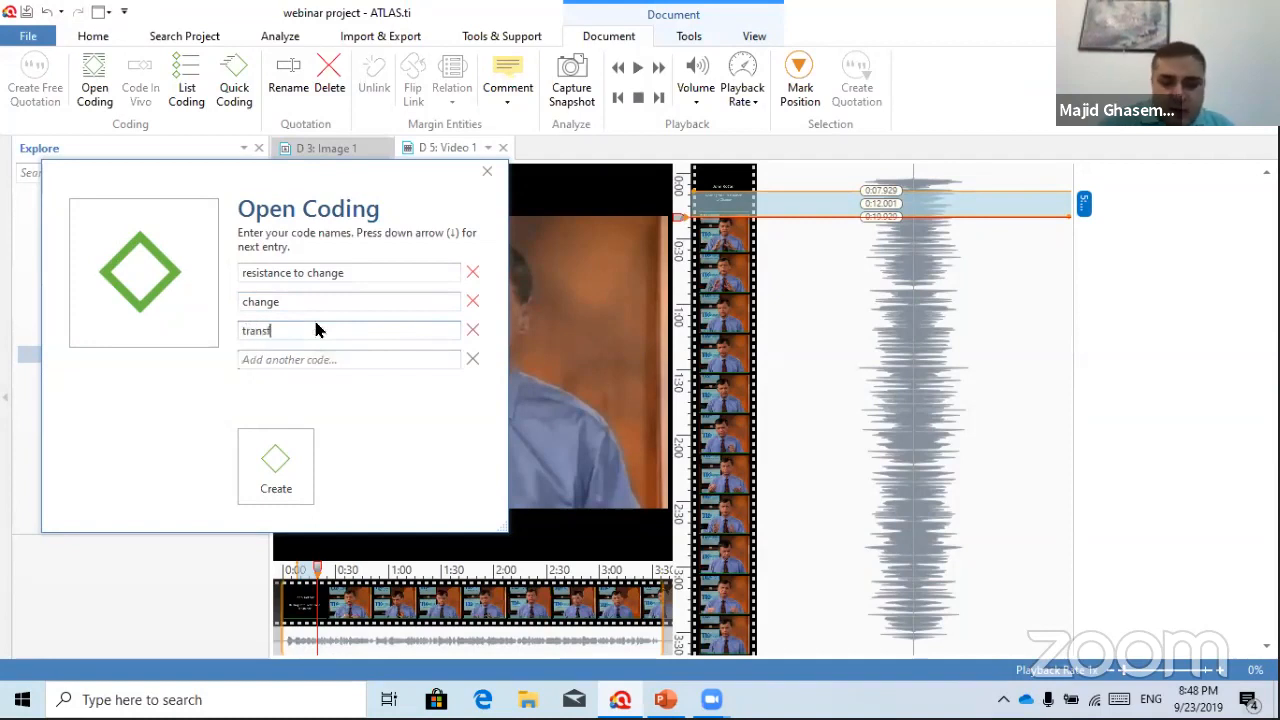
click(277, 462)
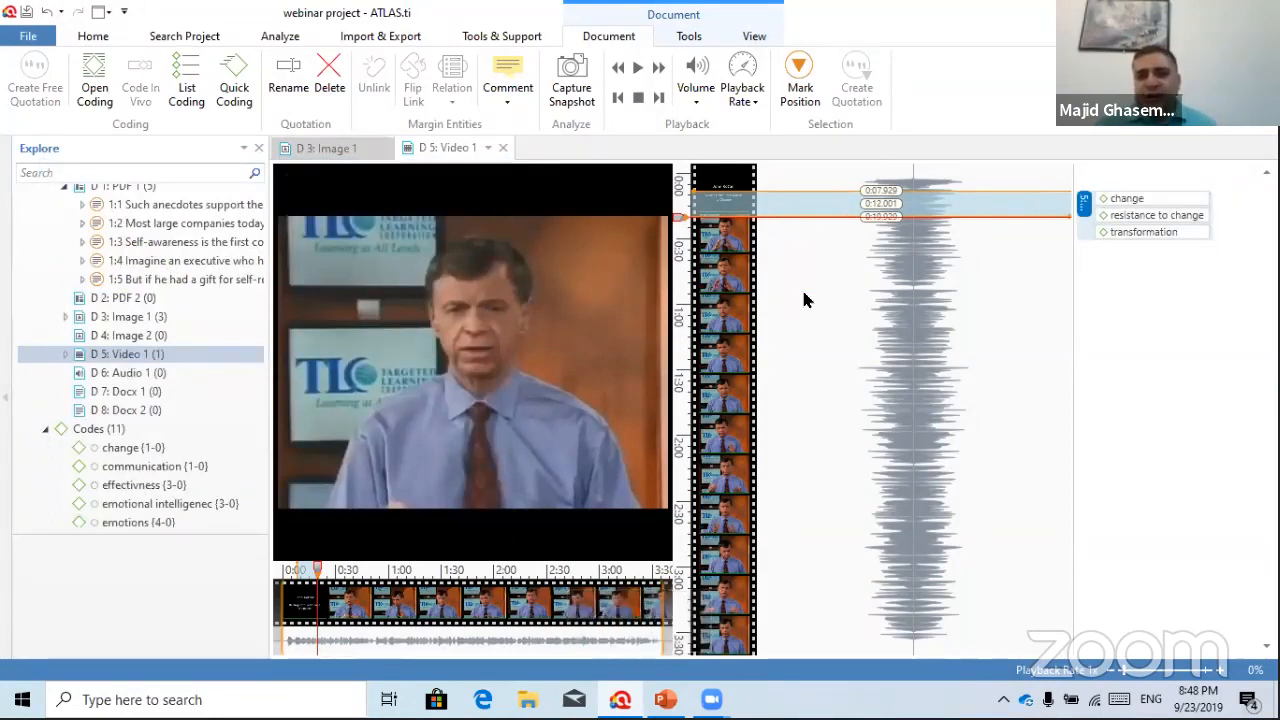
mouse_move(914, 206)
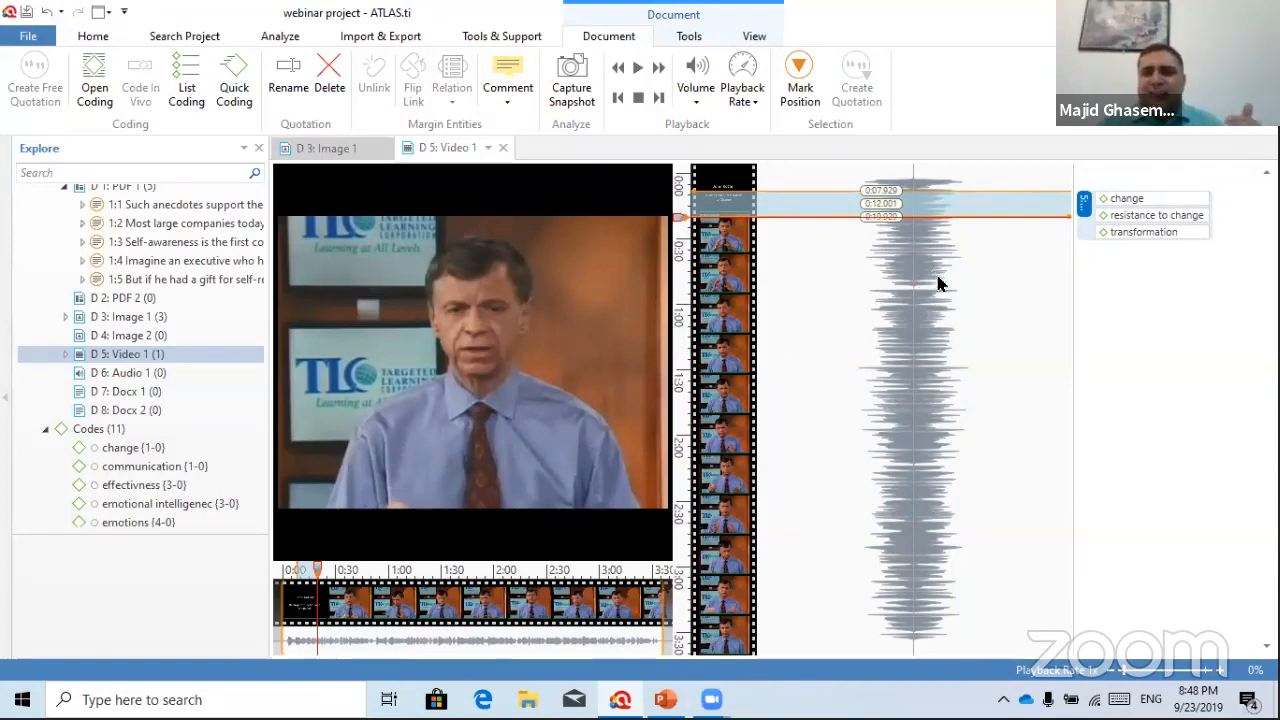
drag(935, 270, 931, 370)
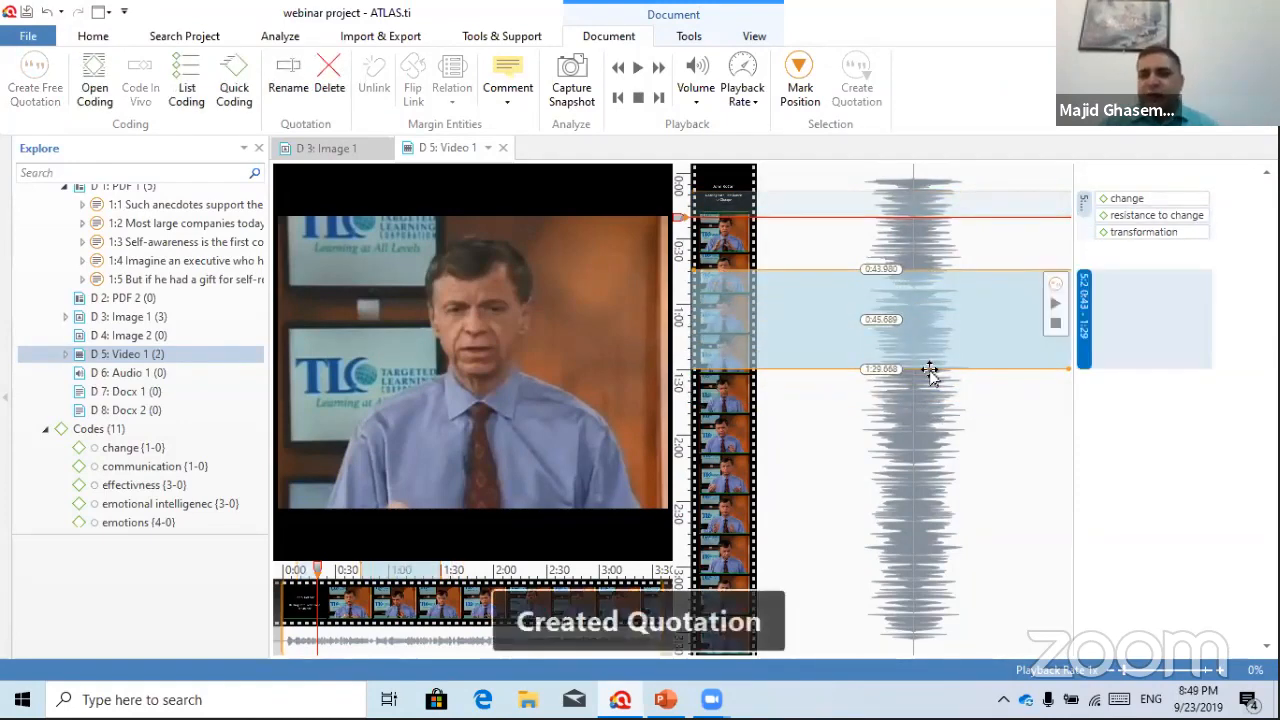
Assign the existing codes emotions, leadership, management and moods to quotation 5:2
right_click(1085, 292)
mouse_move(1130, 328)
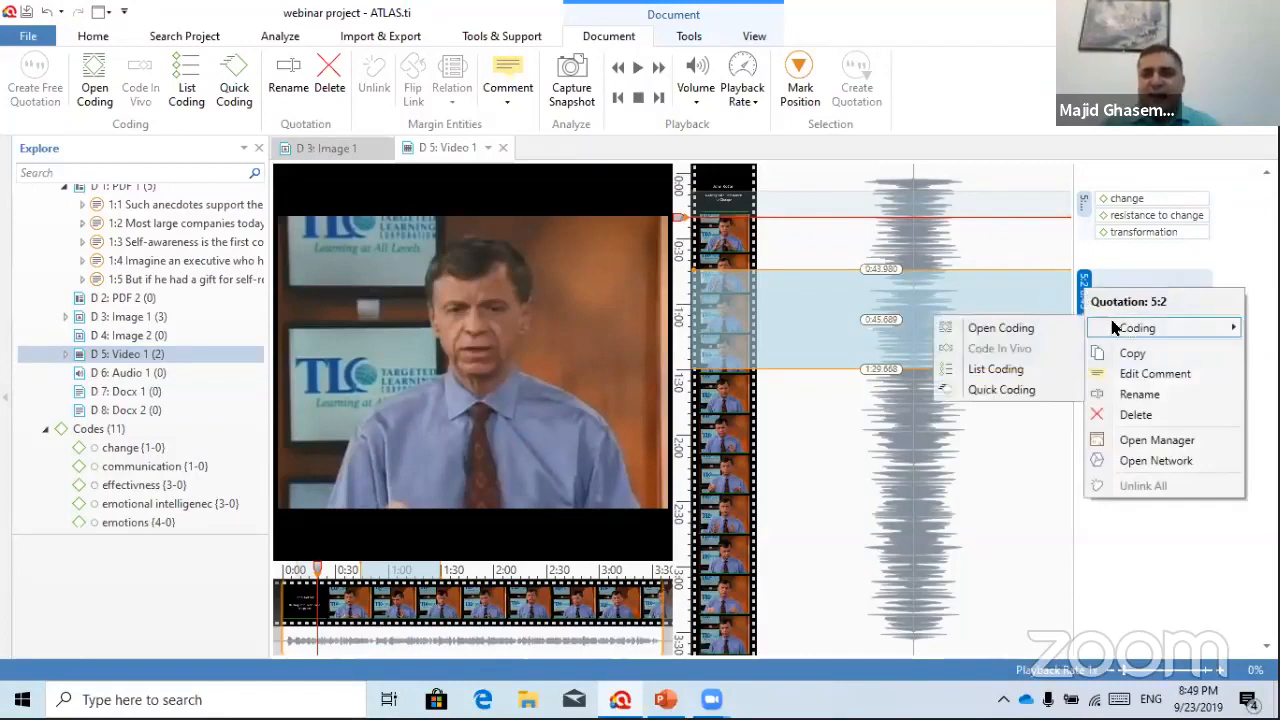
click(998, 370)
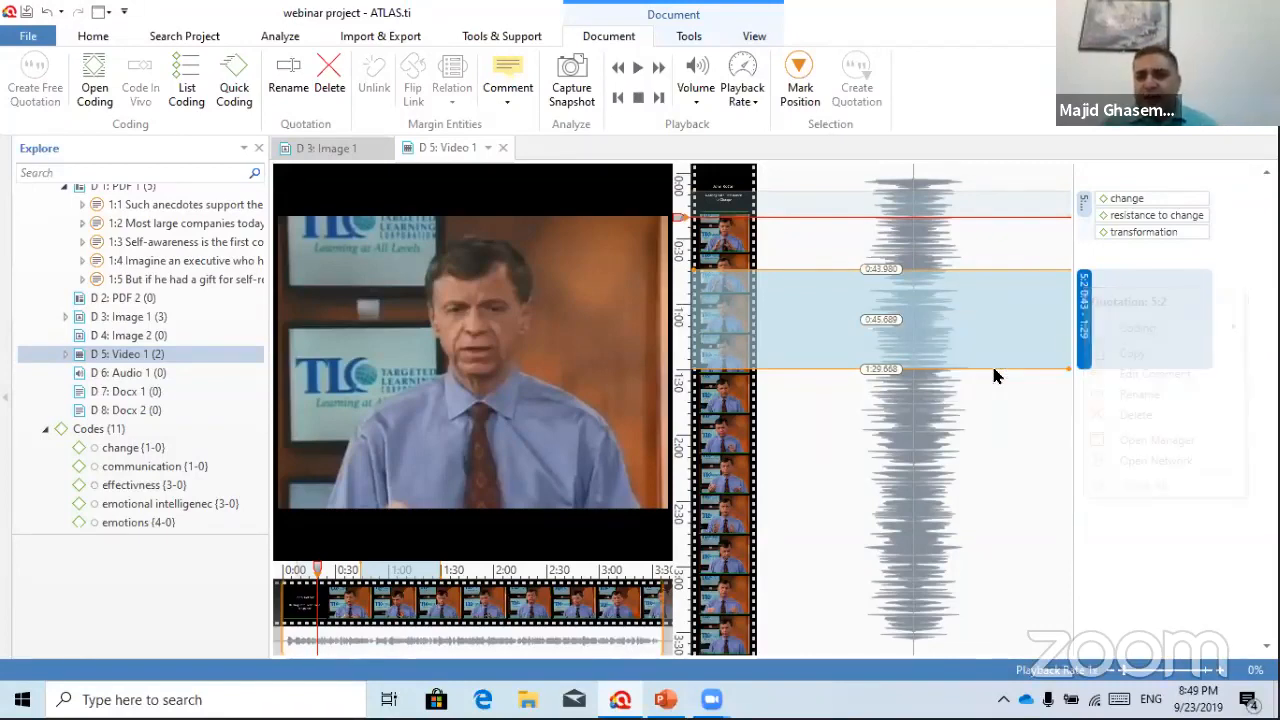
click(211, 221)
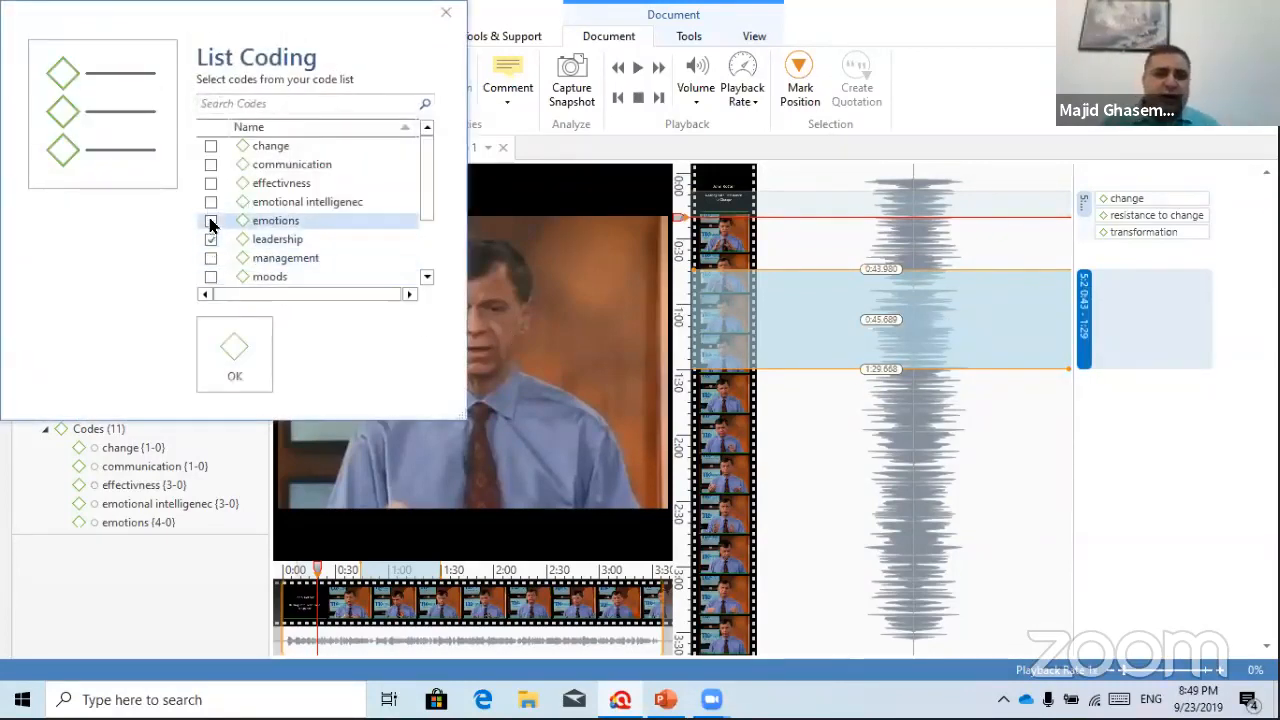
click(211, 240)
click(211, 258)
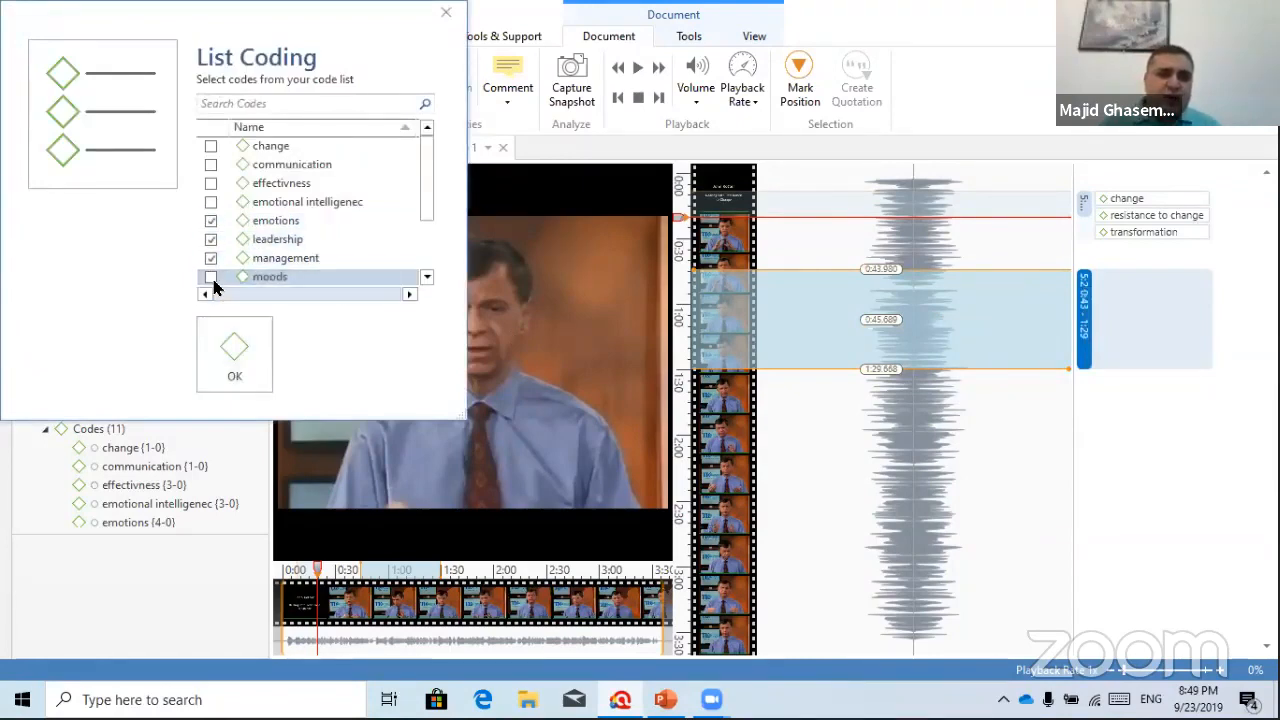
click(211, 277)
click(234, 355)
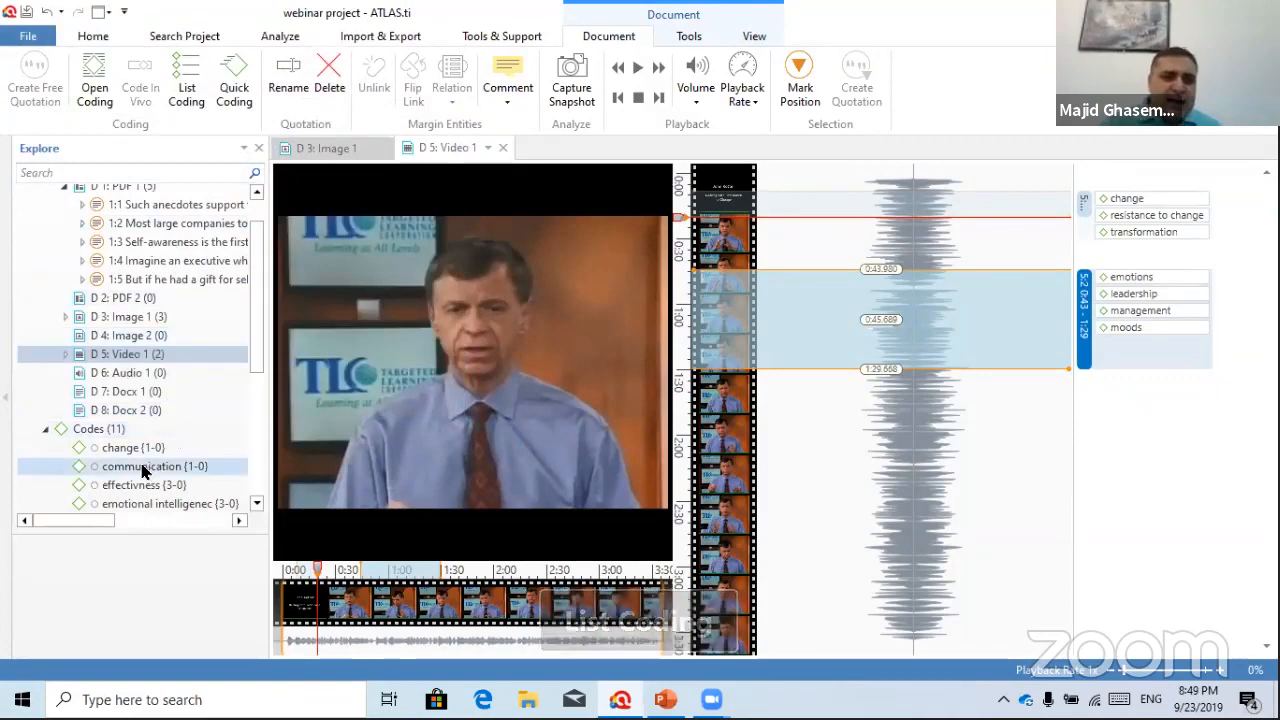
Drag the effectivness code from the explorer onto quotation 5:2
scroll(140, 465, down, 2)
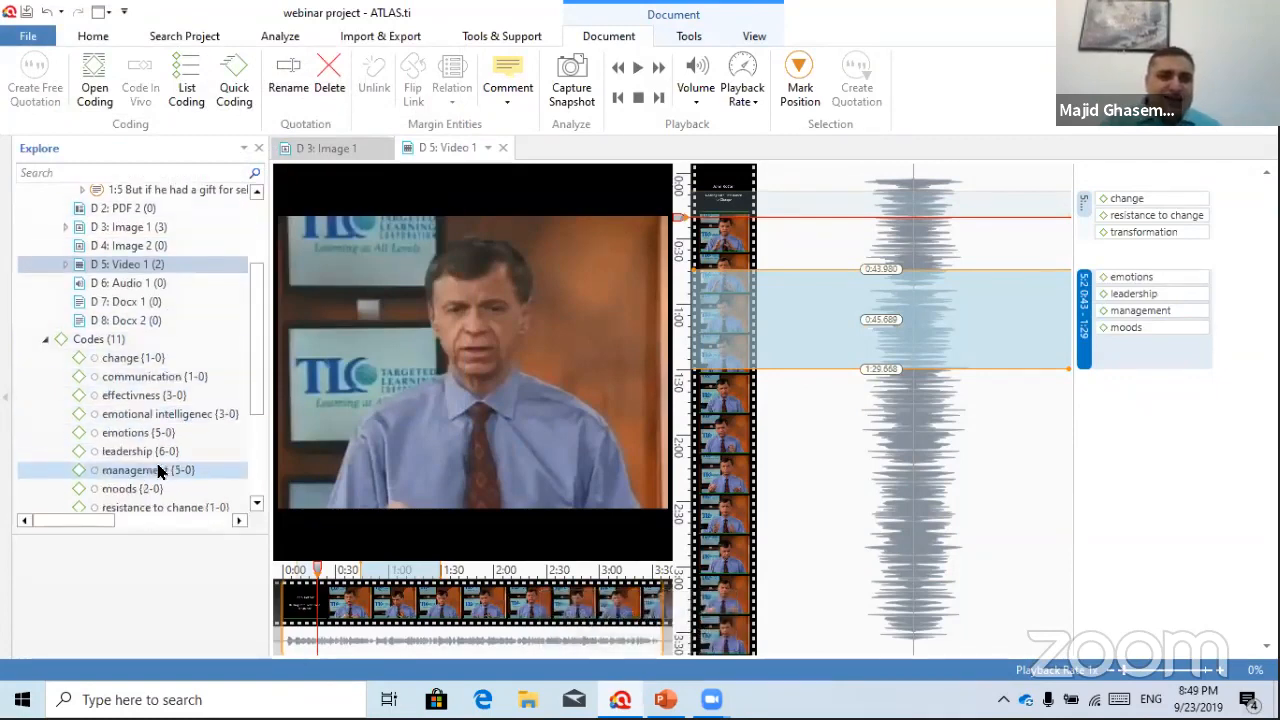
click(110, 397)
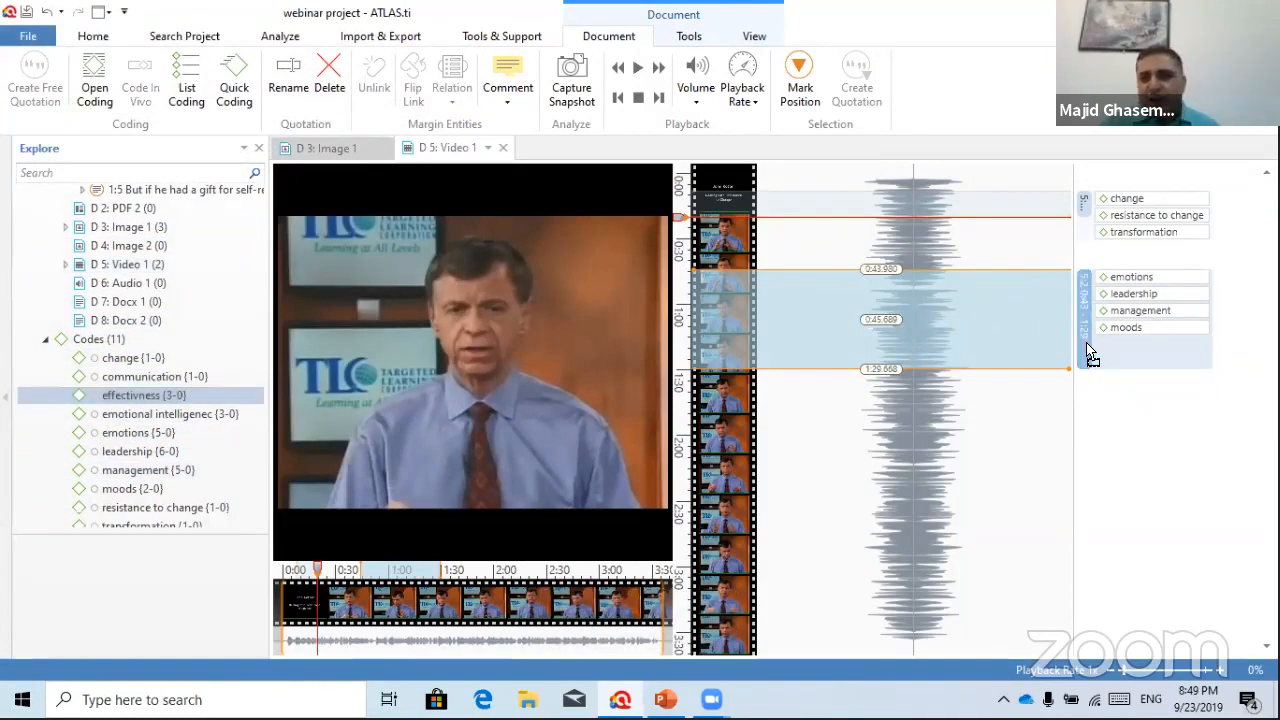
drag(1086, 344, 1086, 346)
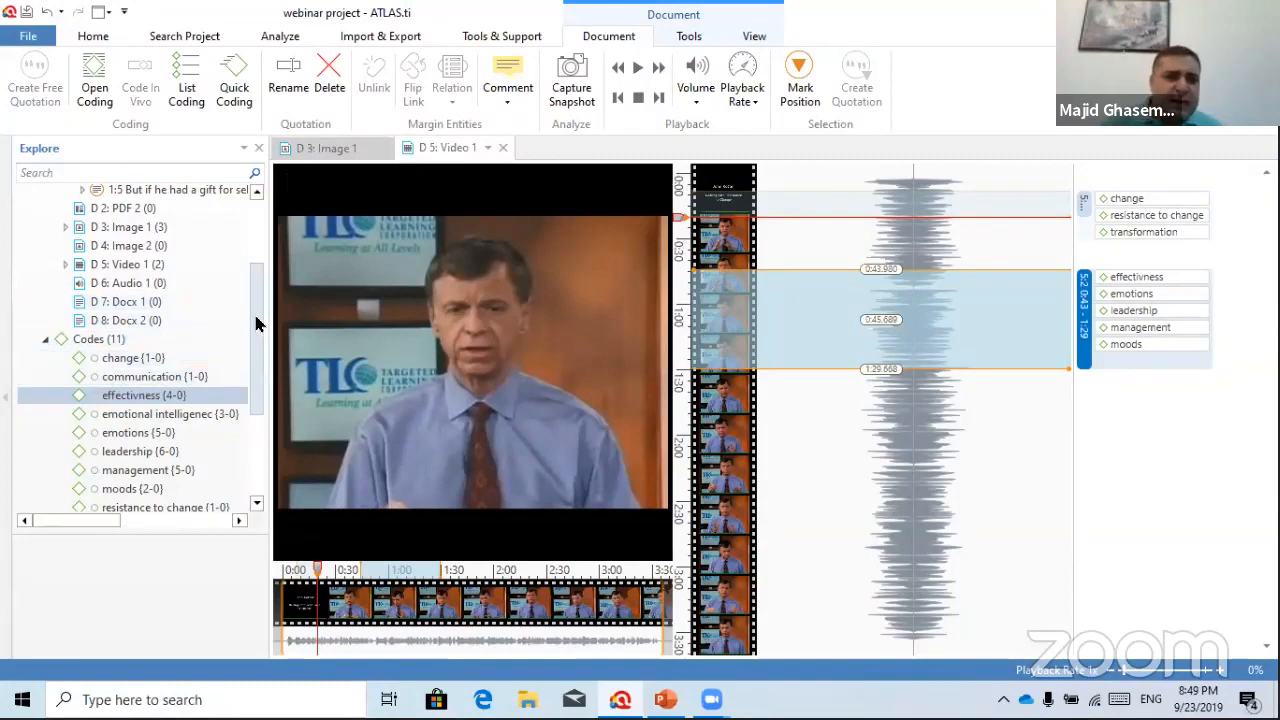
Open D 7: Docx 1, code Sara's paragraph with change as quotation 7:1, then close it
double_click(127, 303)
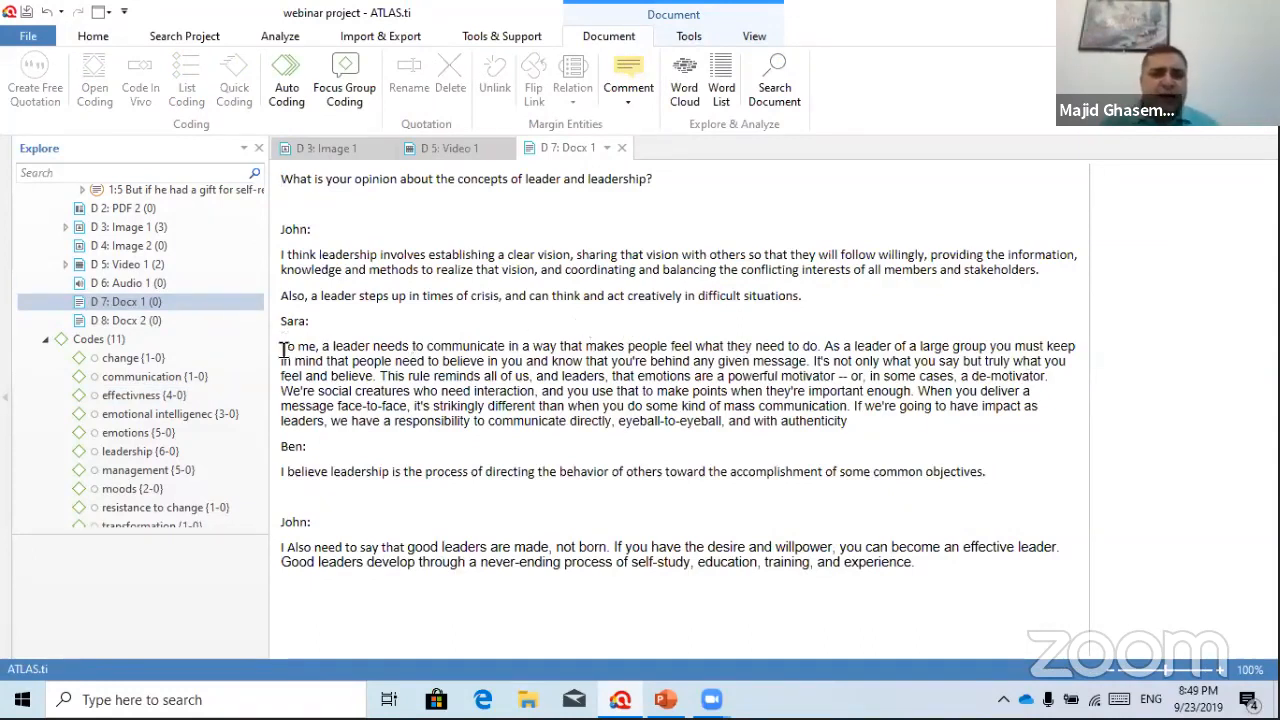
drag(283, 348, 848, 427)
right_click(633, 366)
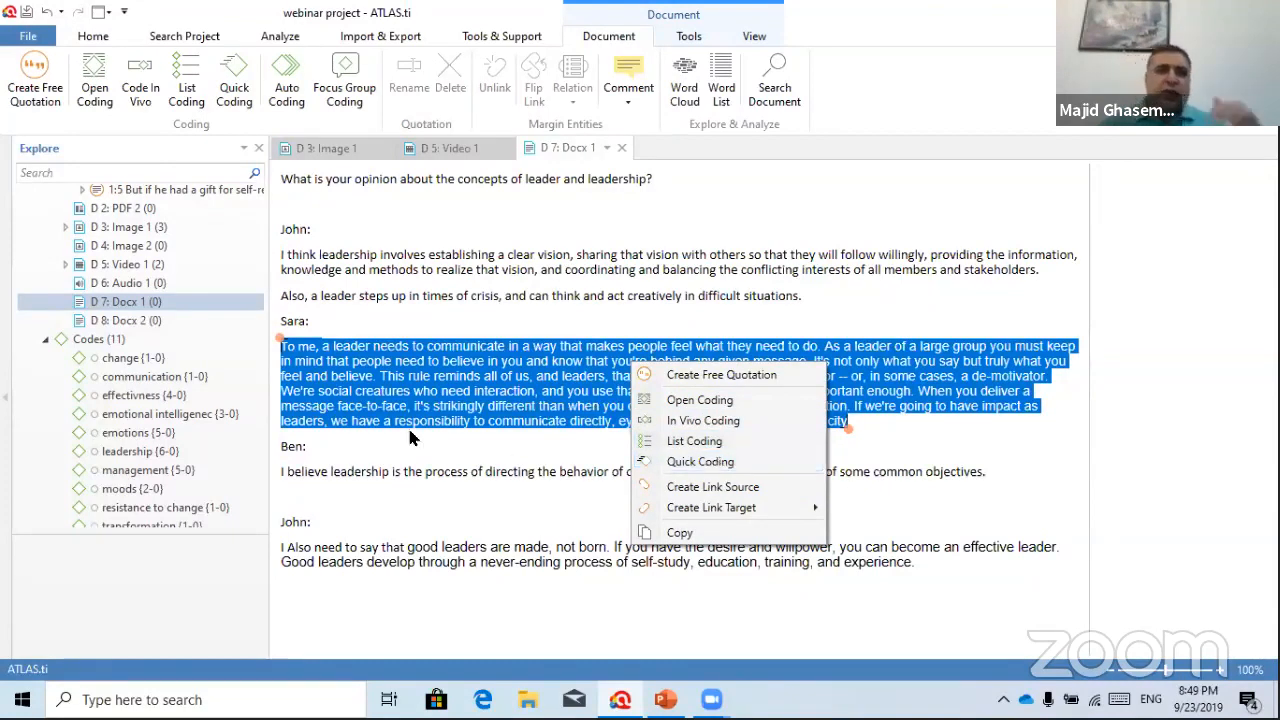
drag(107, 366, 495, 385)
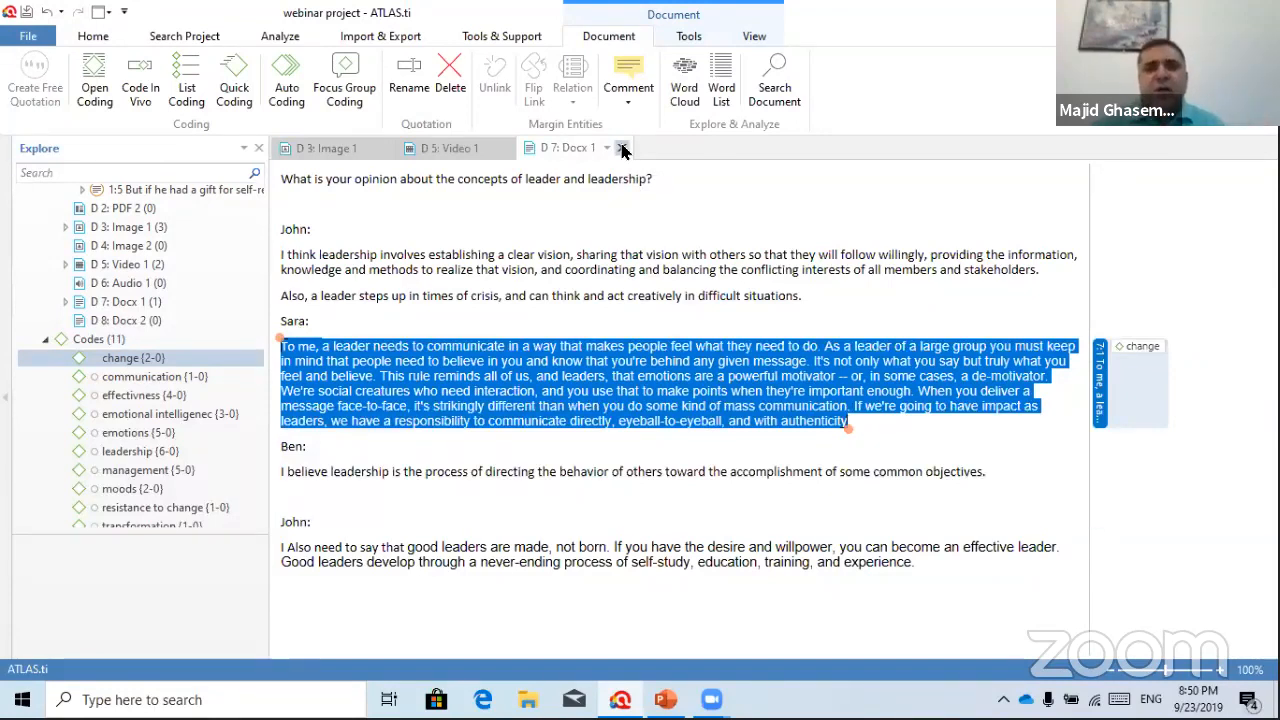
click(622, 148)
Close the open Docx 1, Video 1 and Image 1 documents
click(514, 148)
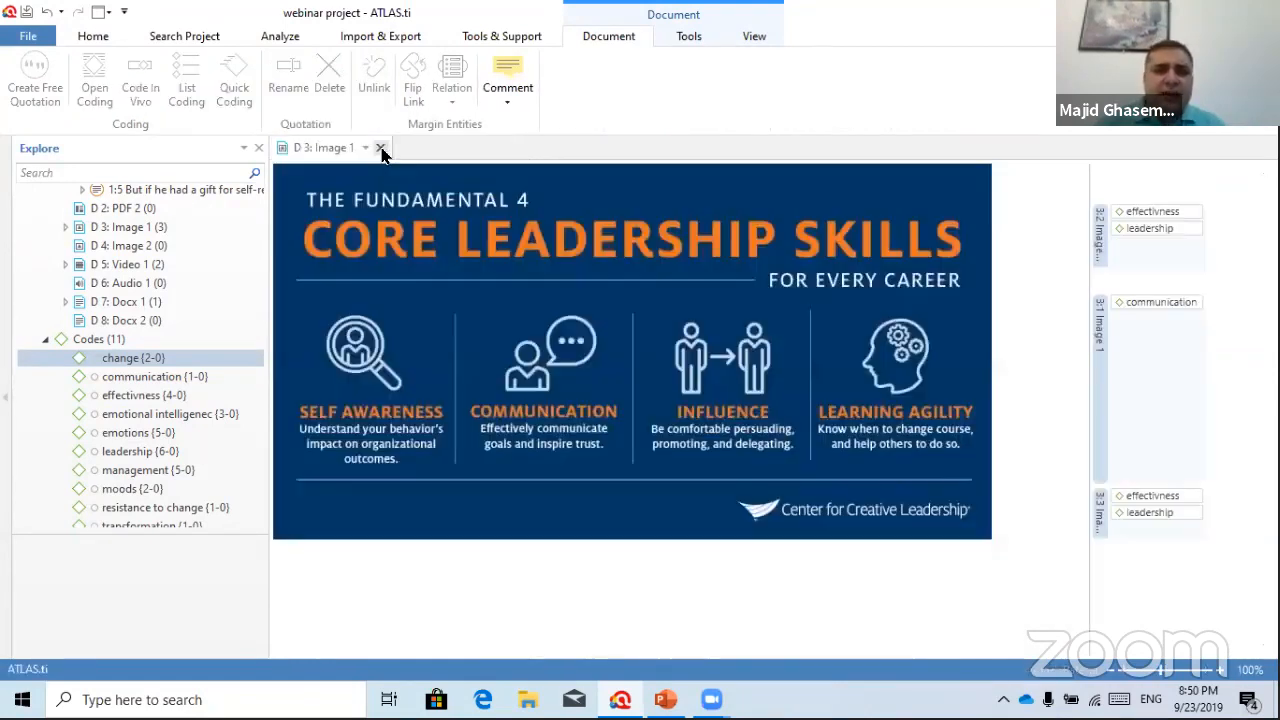
click(380, 147)
drag(254, 326, 254, 220)
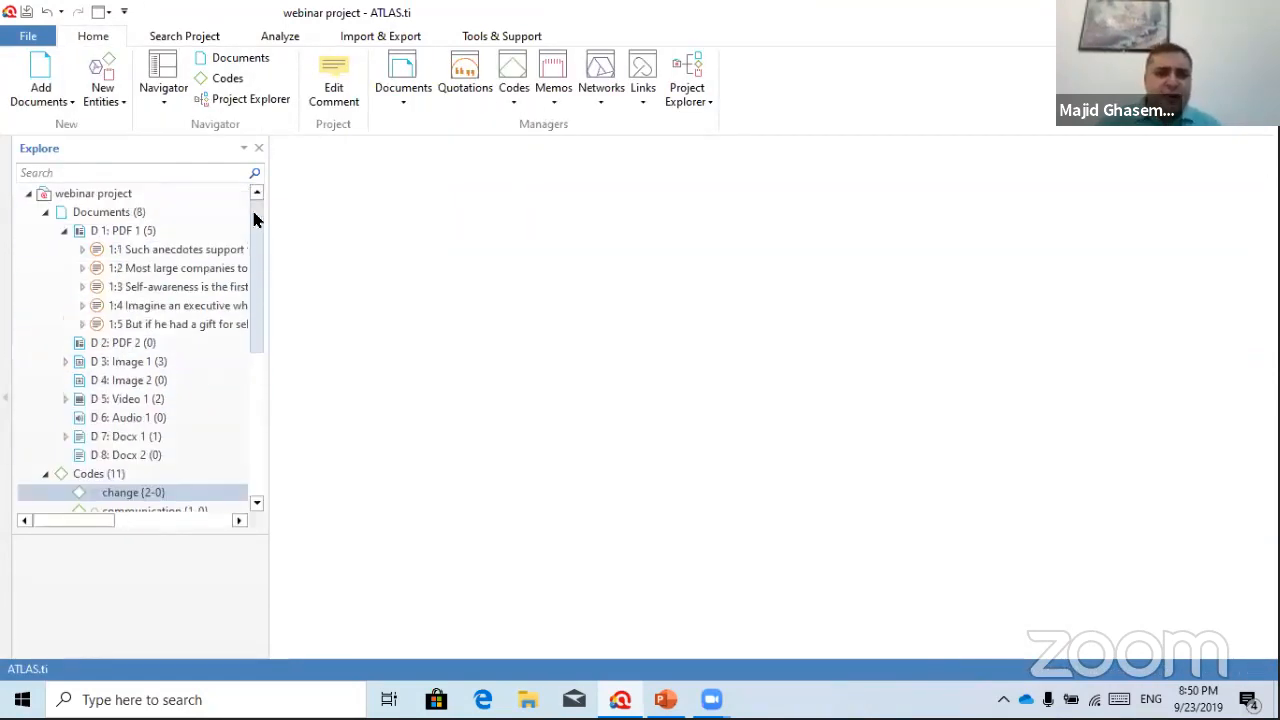
Open the Code Manager, widen the explorer, and list the two quotations coded change
click(514, 66)
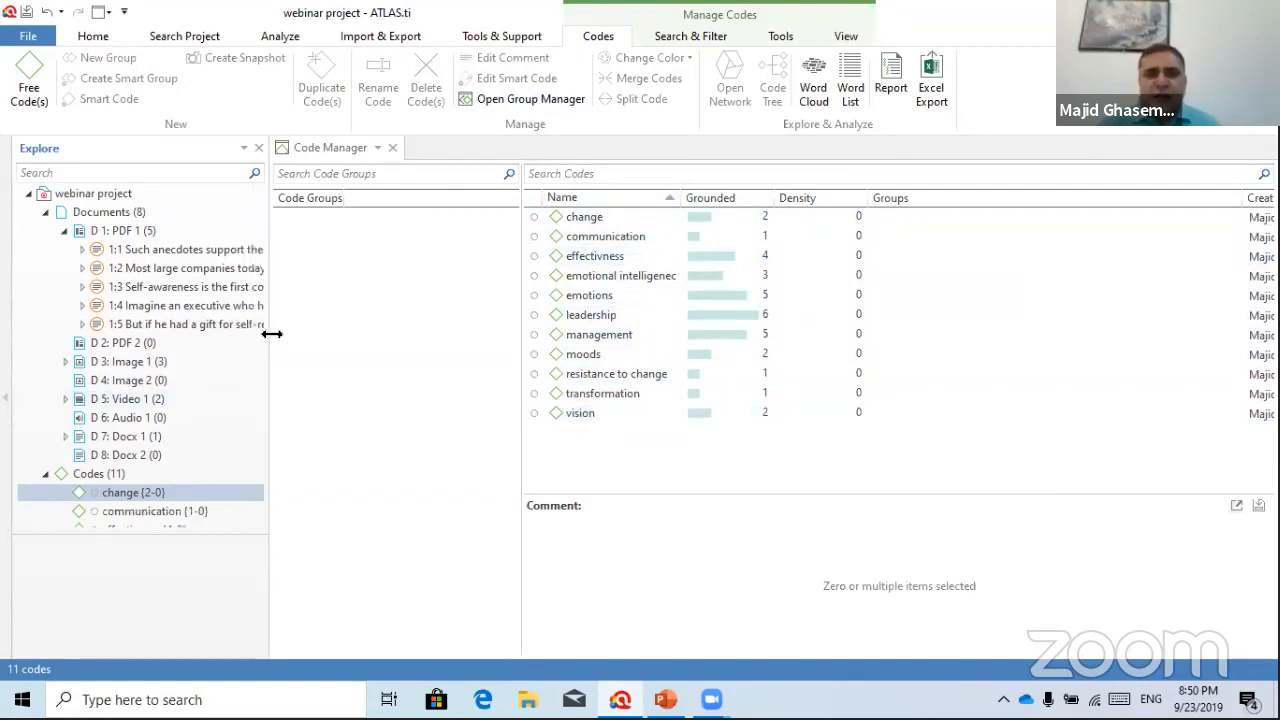
drag(272, 334, 303, 420)
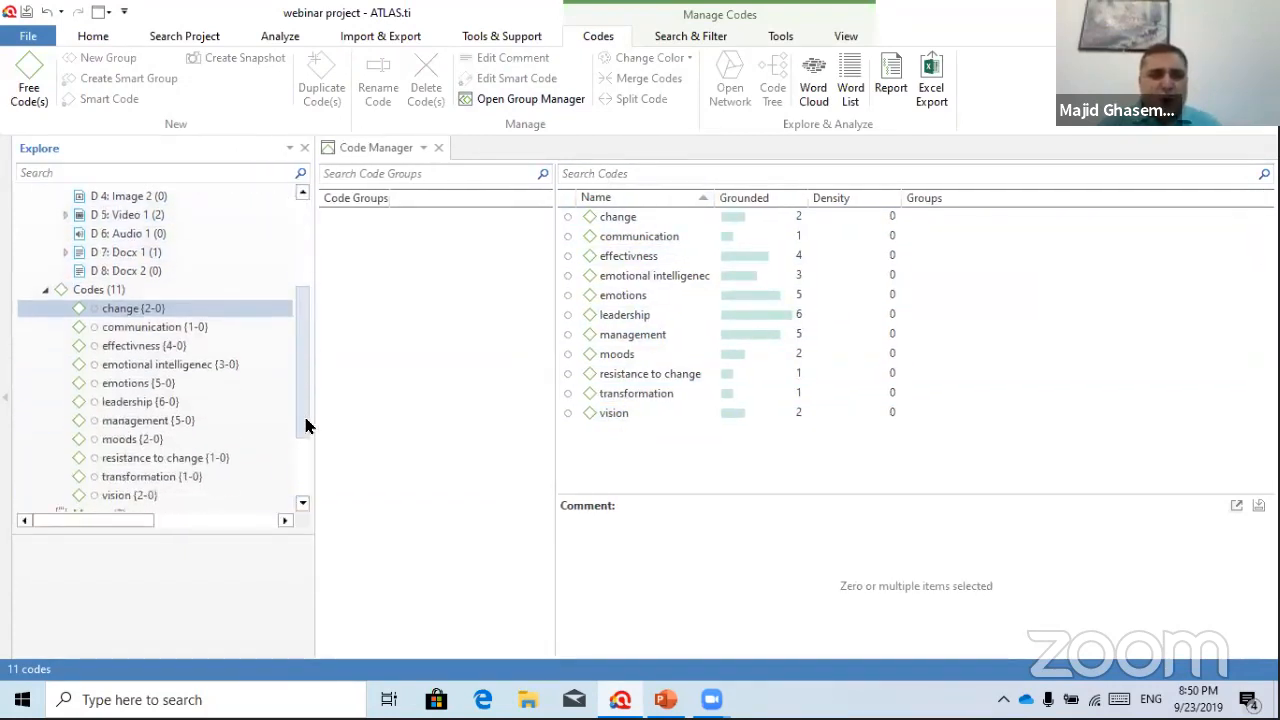
click(148, 304)
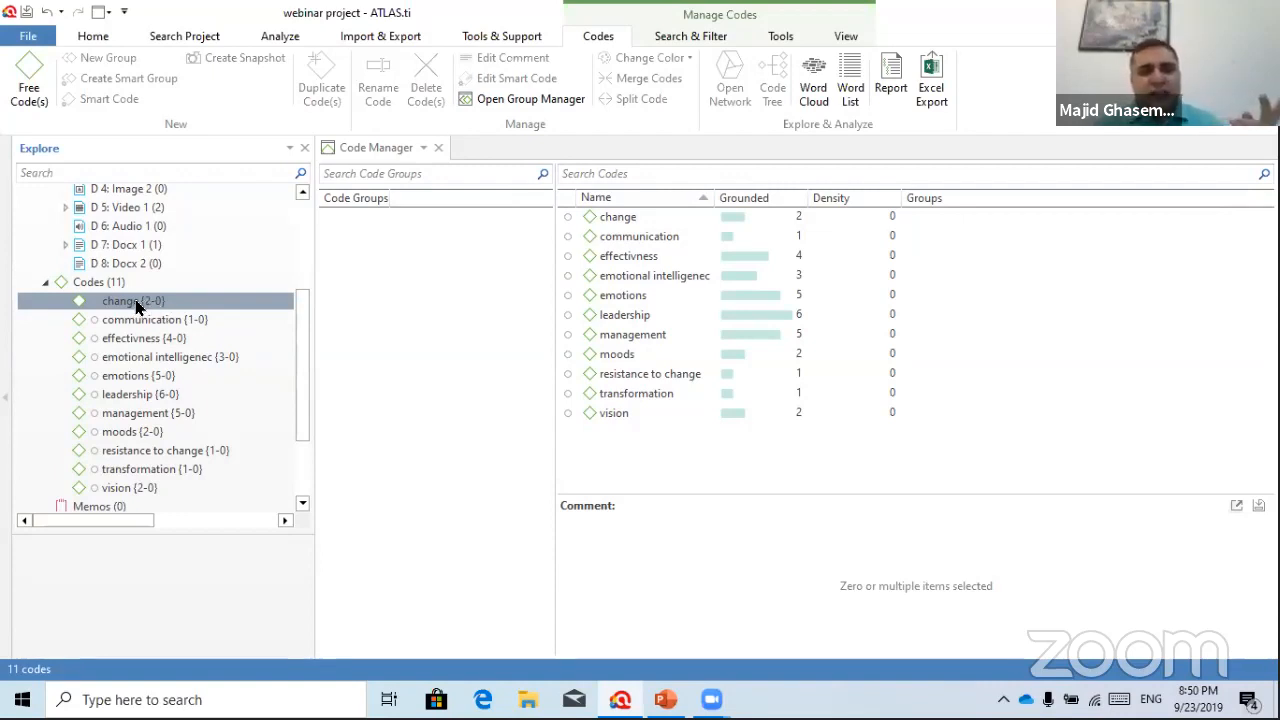
double_click(137, 306)
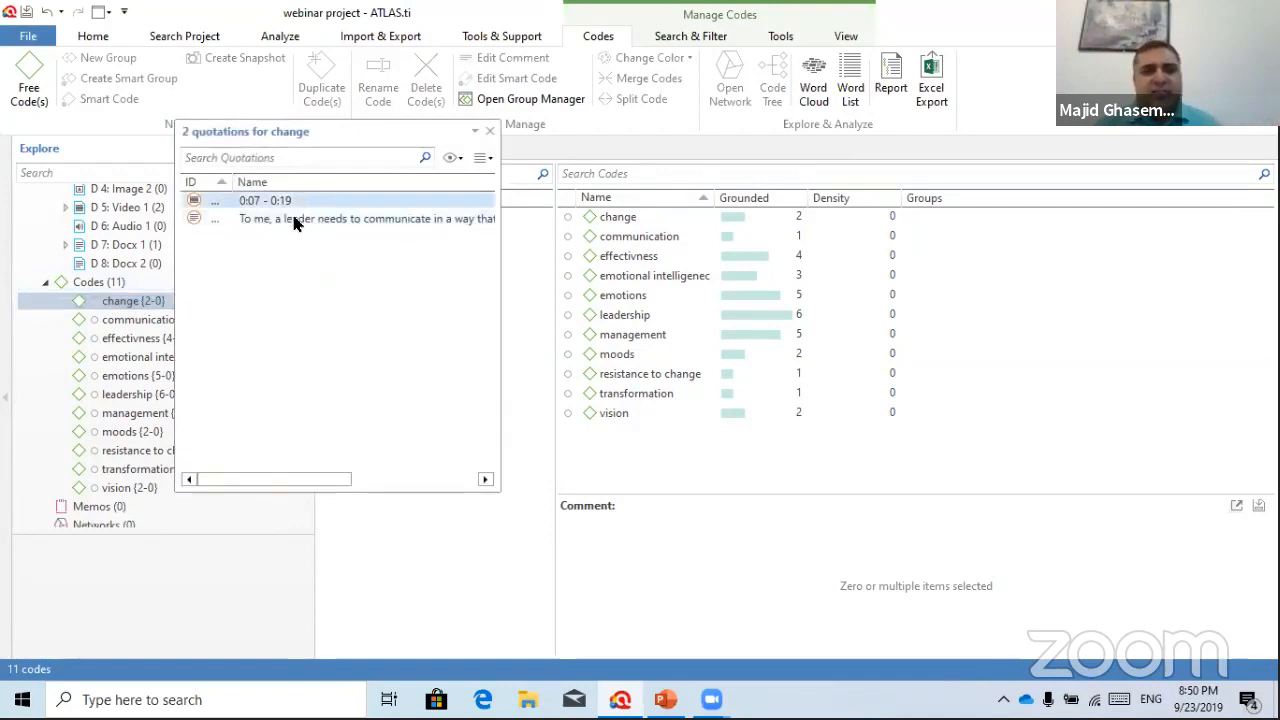
Close the '2 quotations for change' list
click(489, 132)
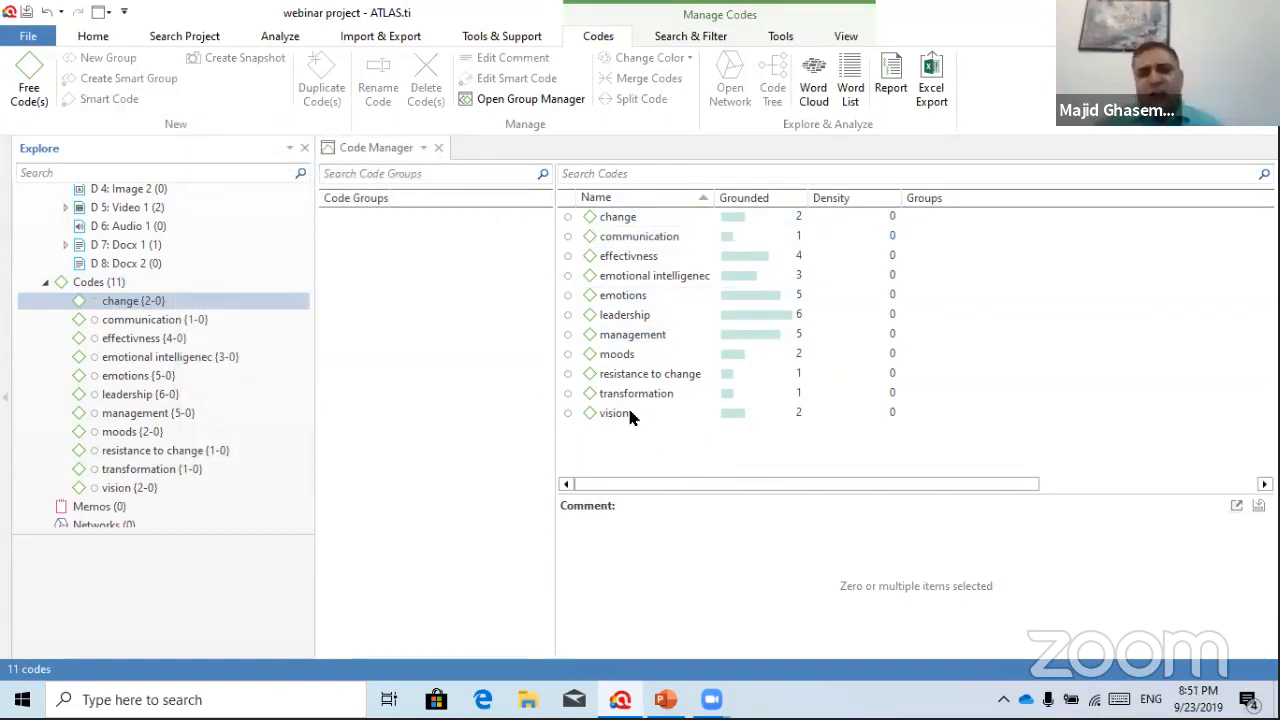
Group change, effectivness, communication and emotional intelligenec into a code group named theme 1
click(660, 220)
ctrl+click(638, 258)
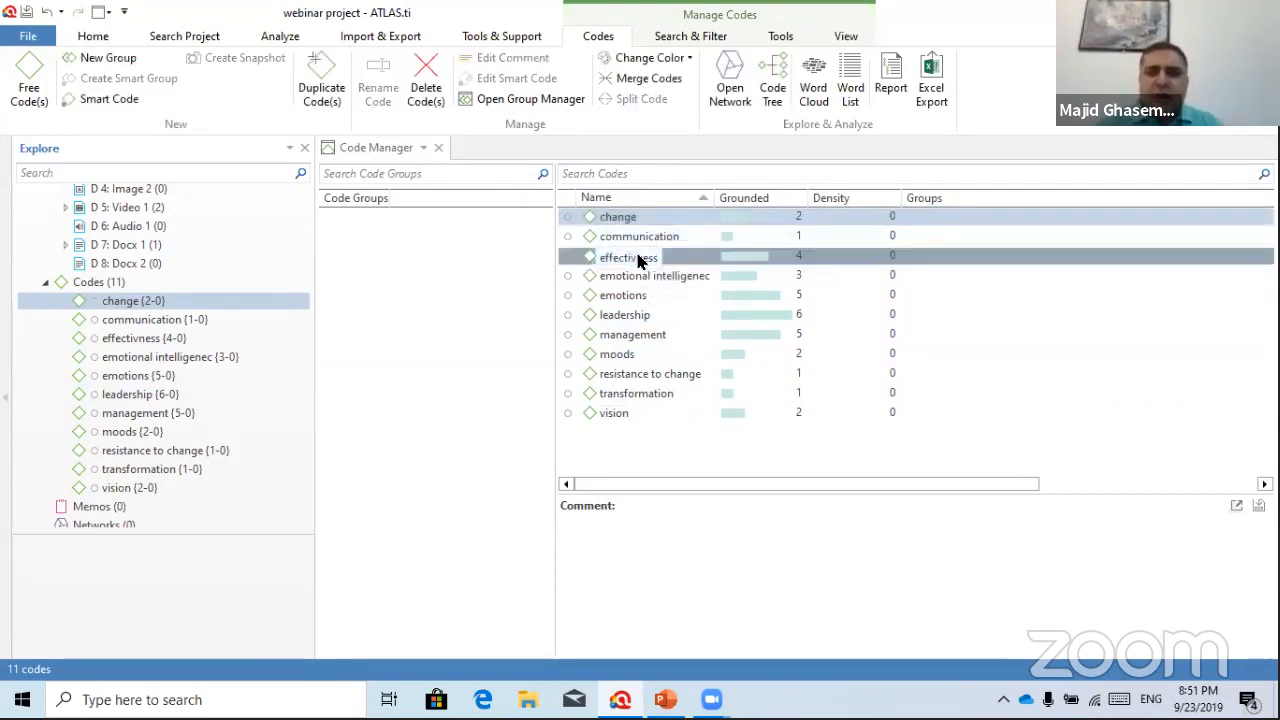
ctrl+click(640, 237)
ctrl+click(651, 276)
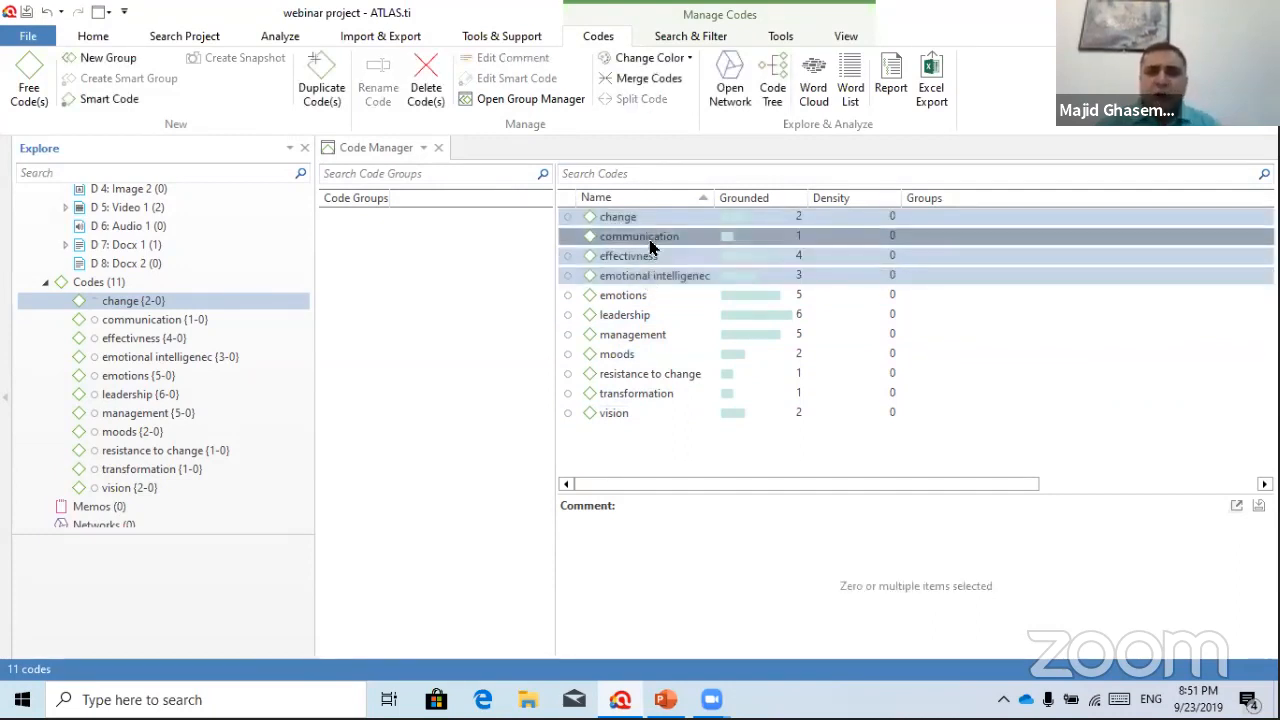
drag(650, 247, 414, 331)
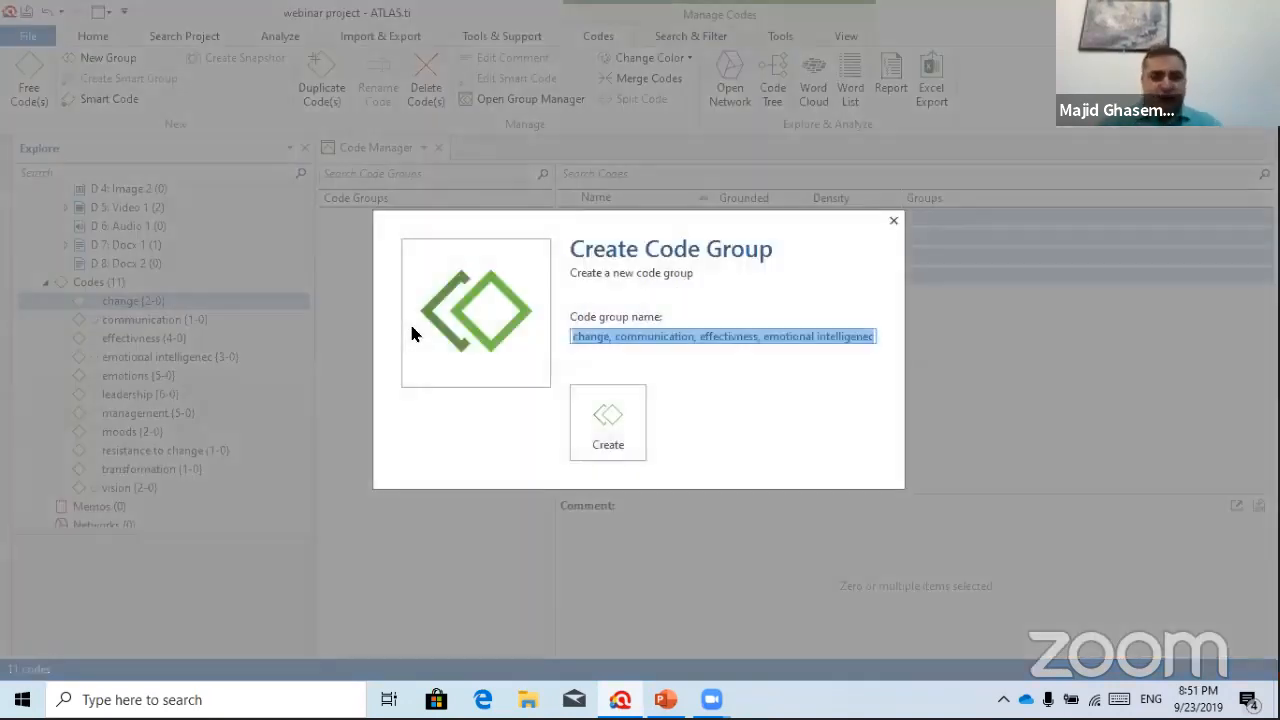
text(themes 1)
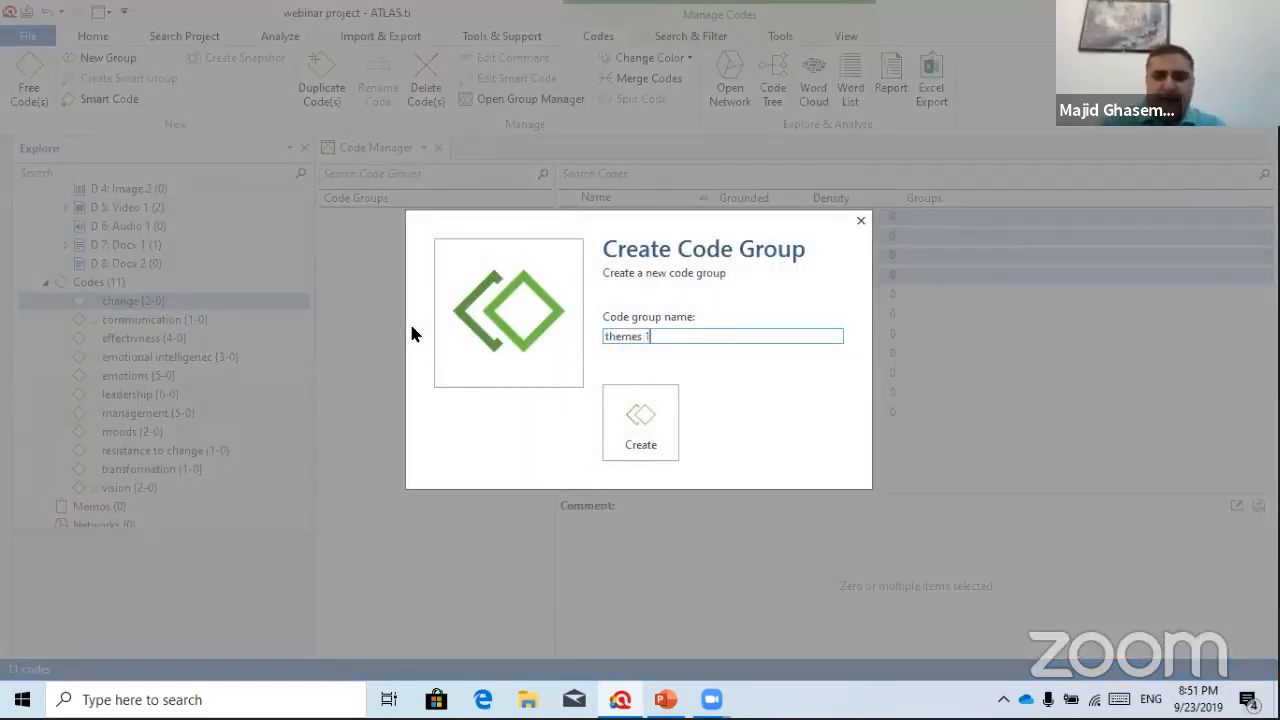
key(BackSpace)
key(BackSpace)
key(BackSpace)
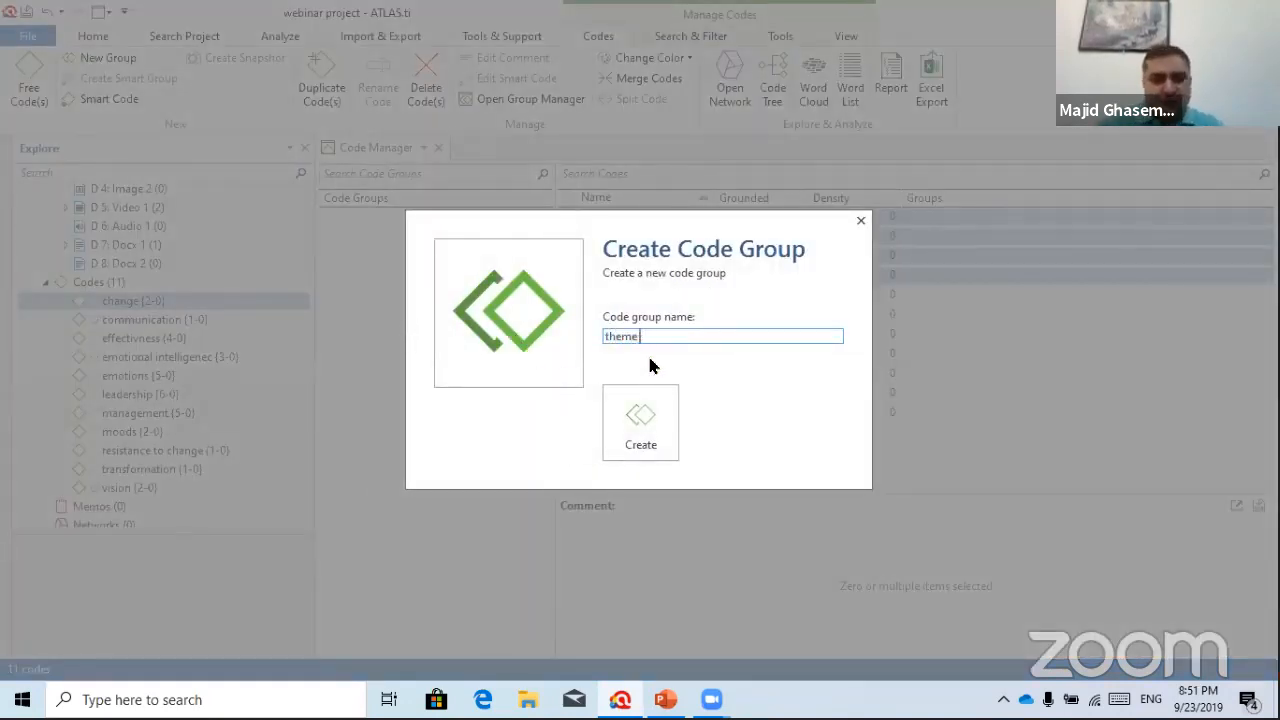
text(1)
click(630, 433)
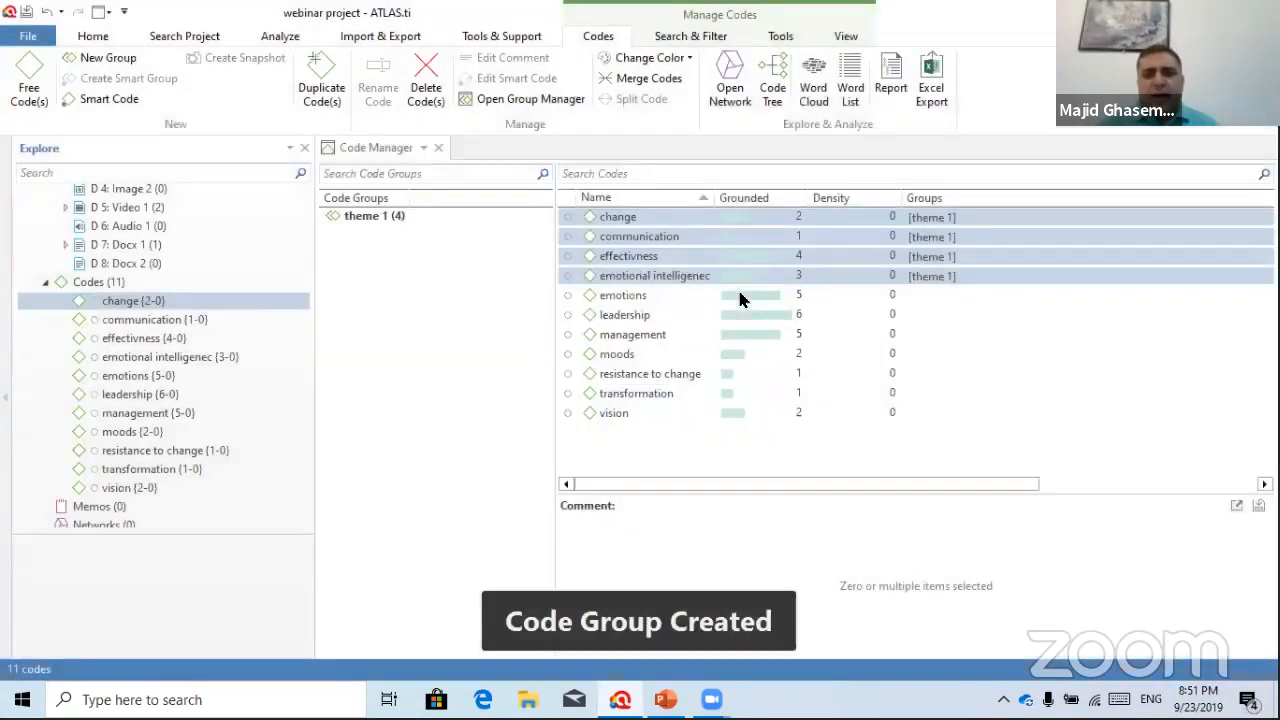
Group the codes from emotions through moods into a code group named theme 2
click(736, 293)
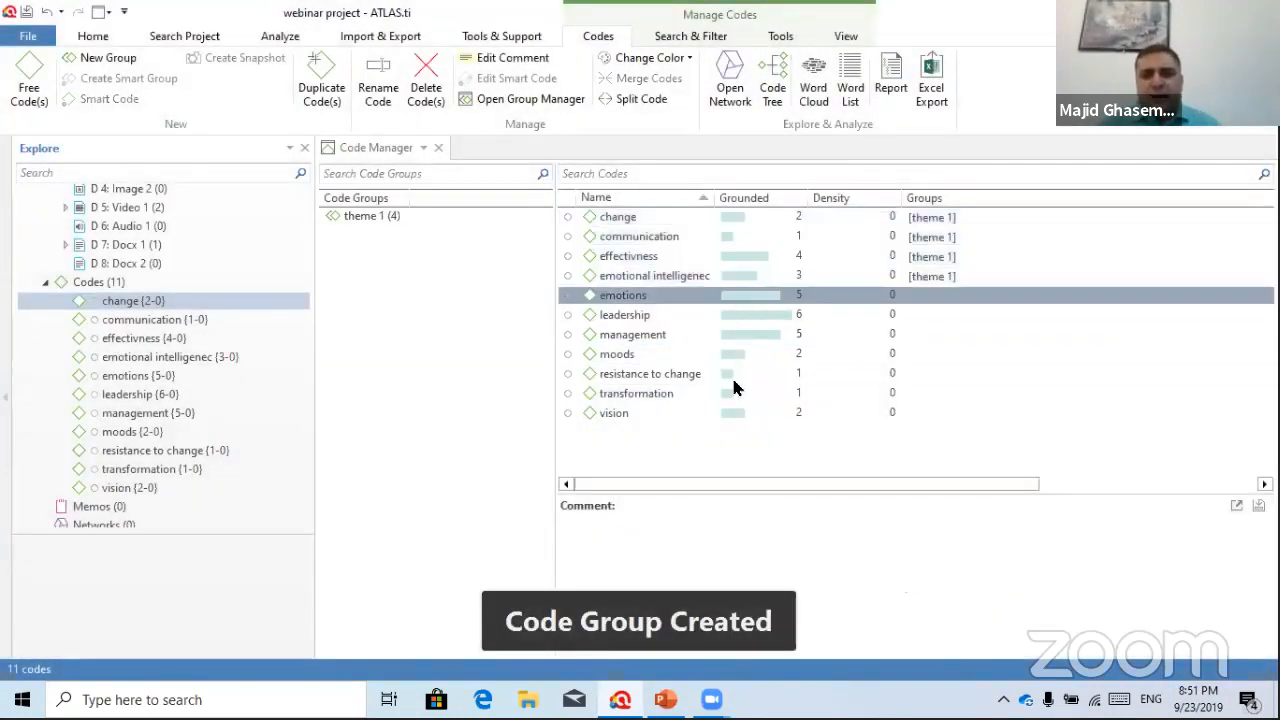
shift+click(617, 357)
drag(638, 296, 408, 305)
text(theme)
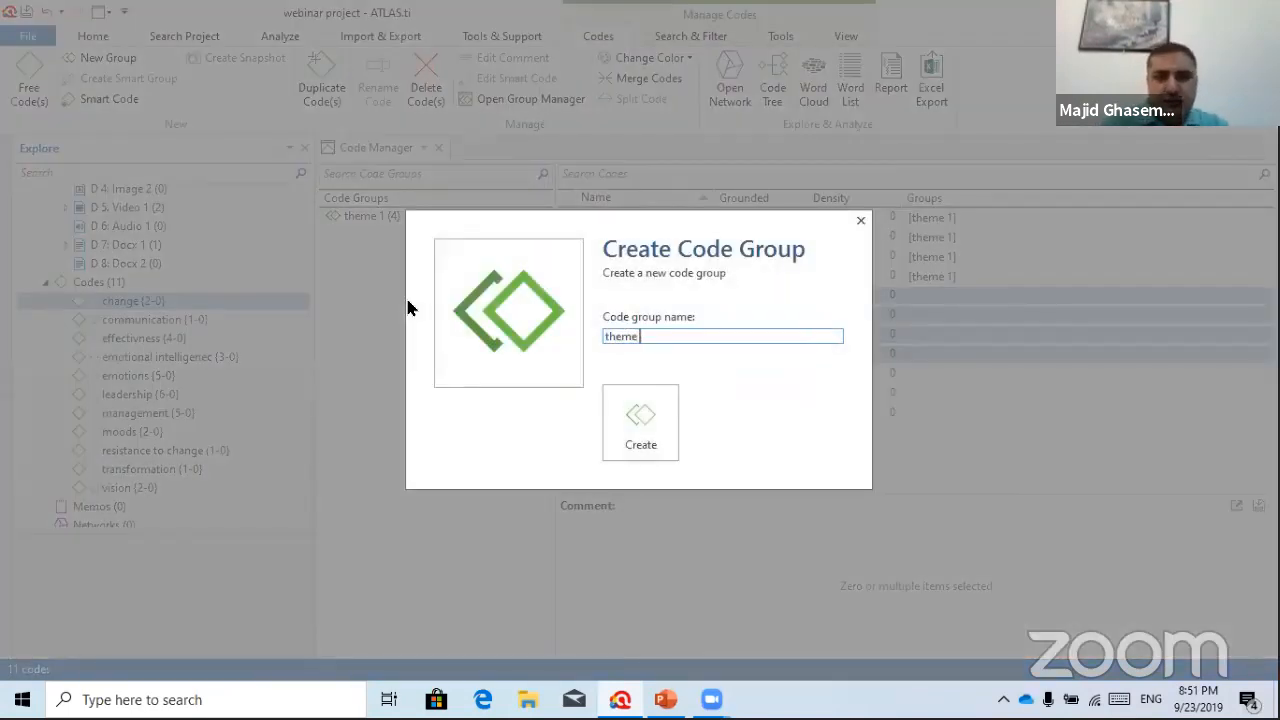
text( 2)
click(638, 430)
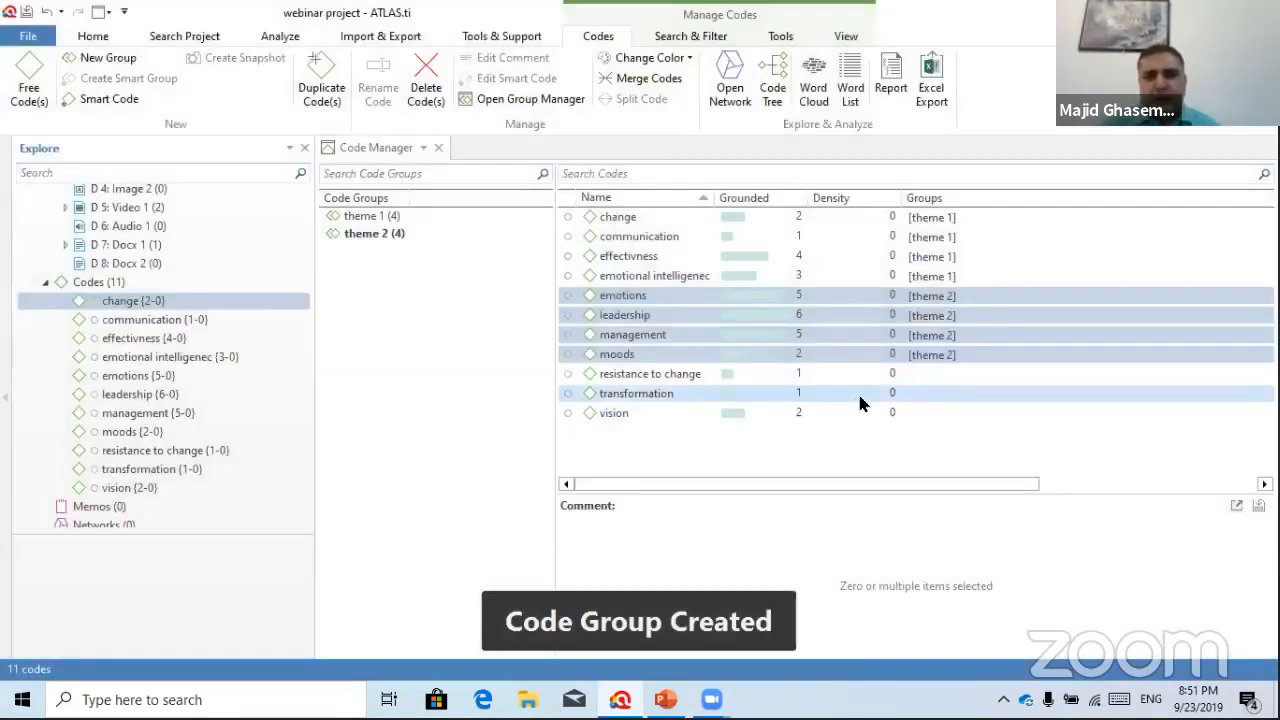
Select resistance to change through vision and start a new code group named theme 3
click(862, 374)
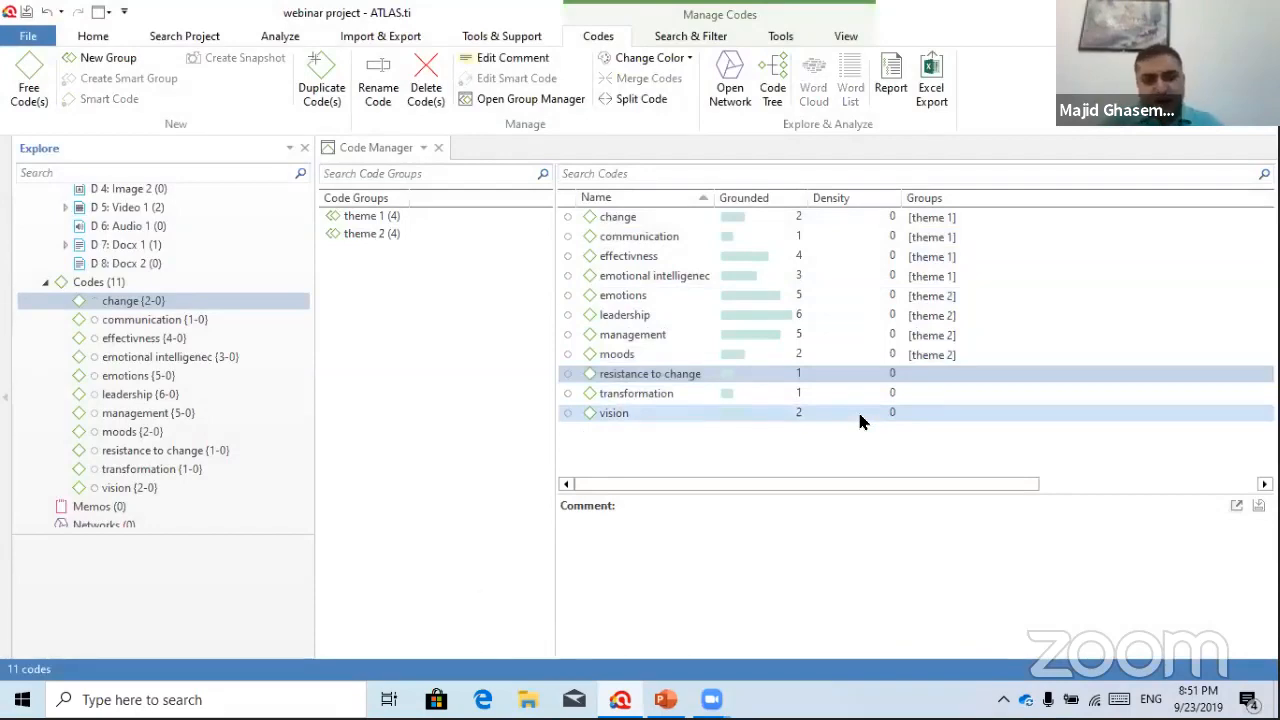
shift+click(862, 412)
drag(775, 379, 415, 308)
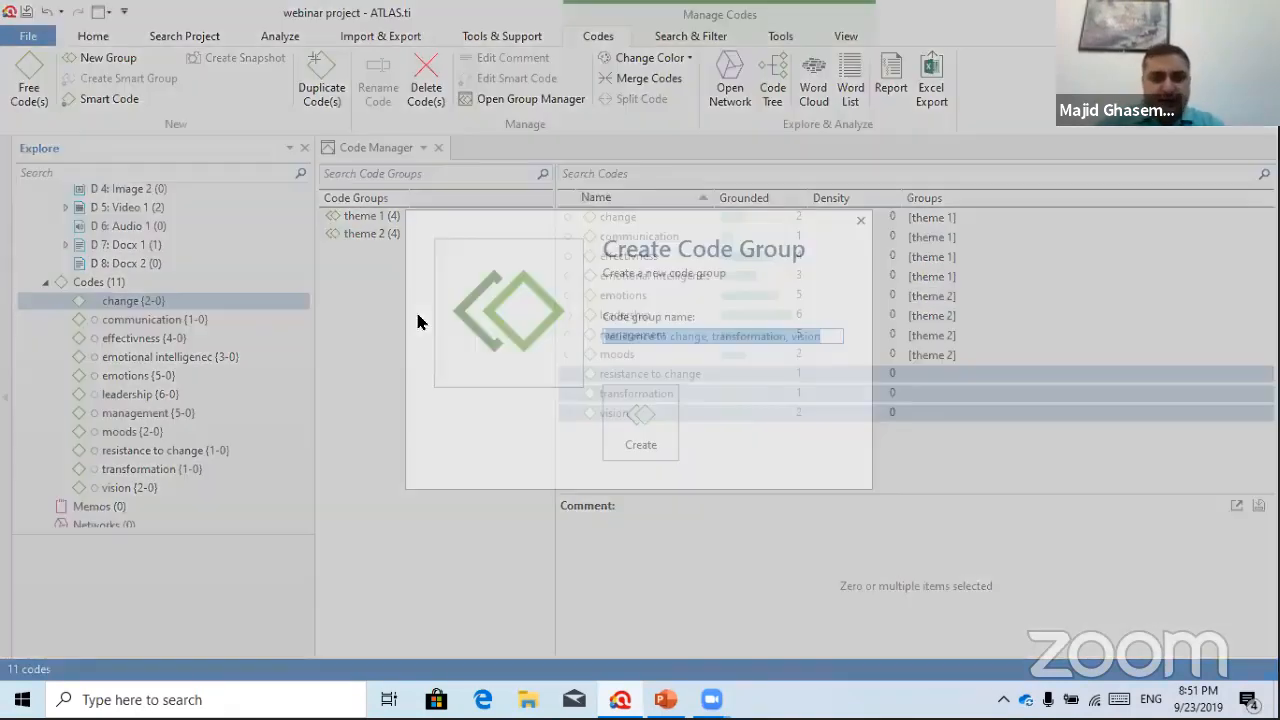
text(theme )
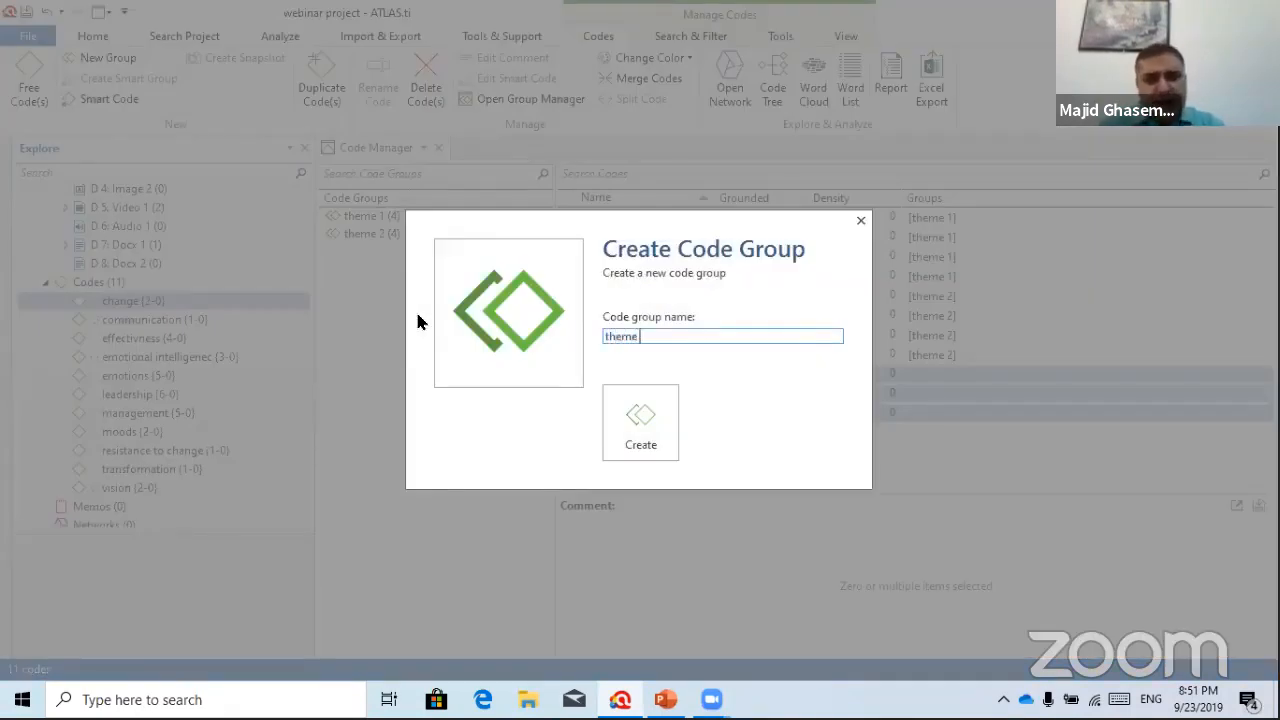
text(3)
Create the theme 3 group holding resistance to change, transformation and vision
click(654, 414)
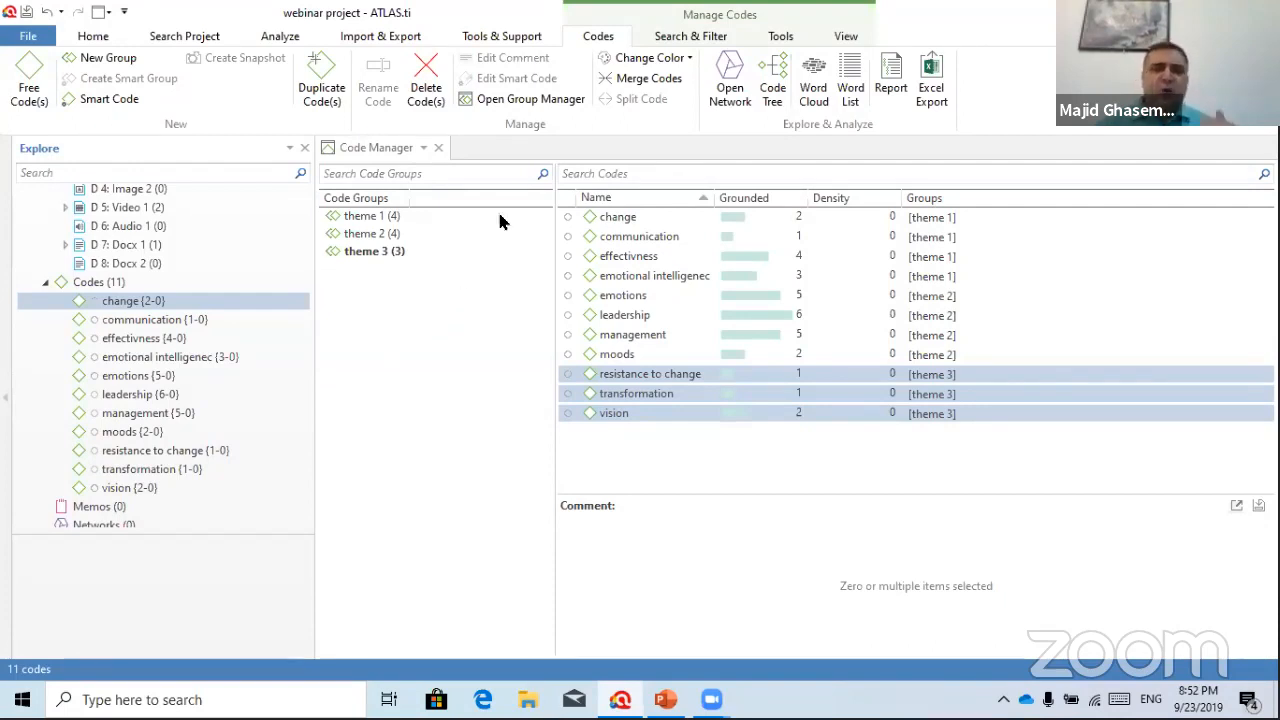
Close the Code Manager, scroll the explorer to the top, and show the New Entities options
click(439, 148)
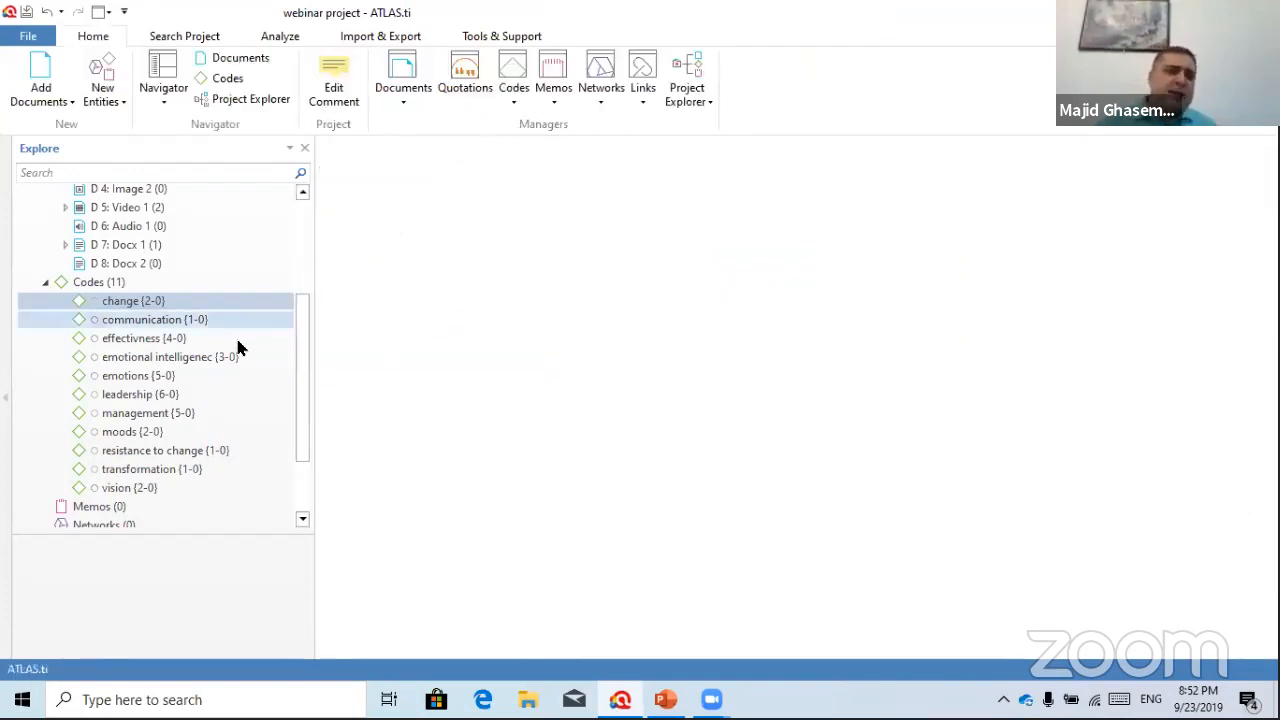
drag(306, 357, 302, 338)
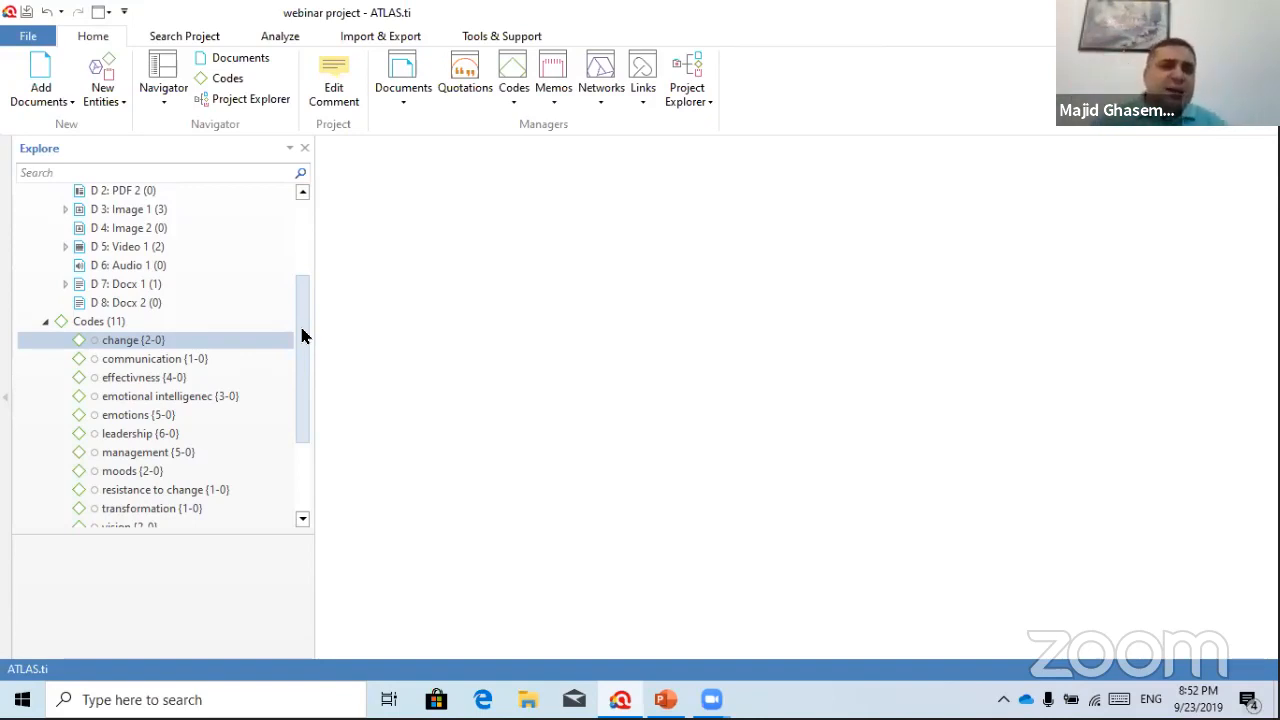
drag(297, 286, 306, 229)
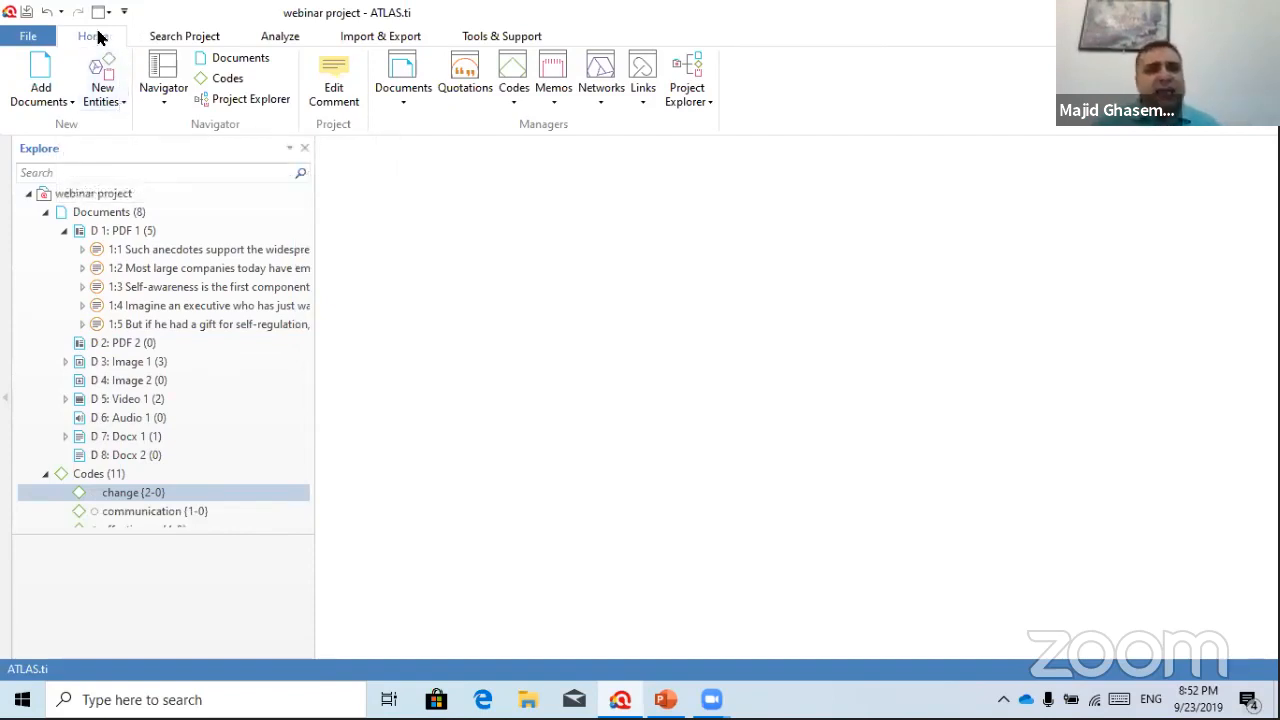
click(114, 108)
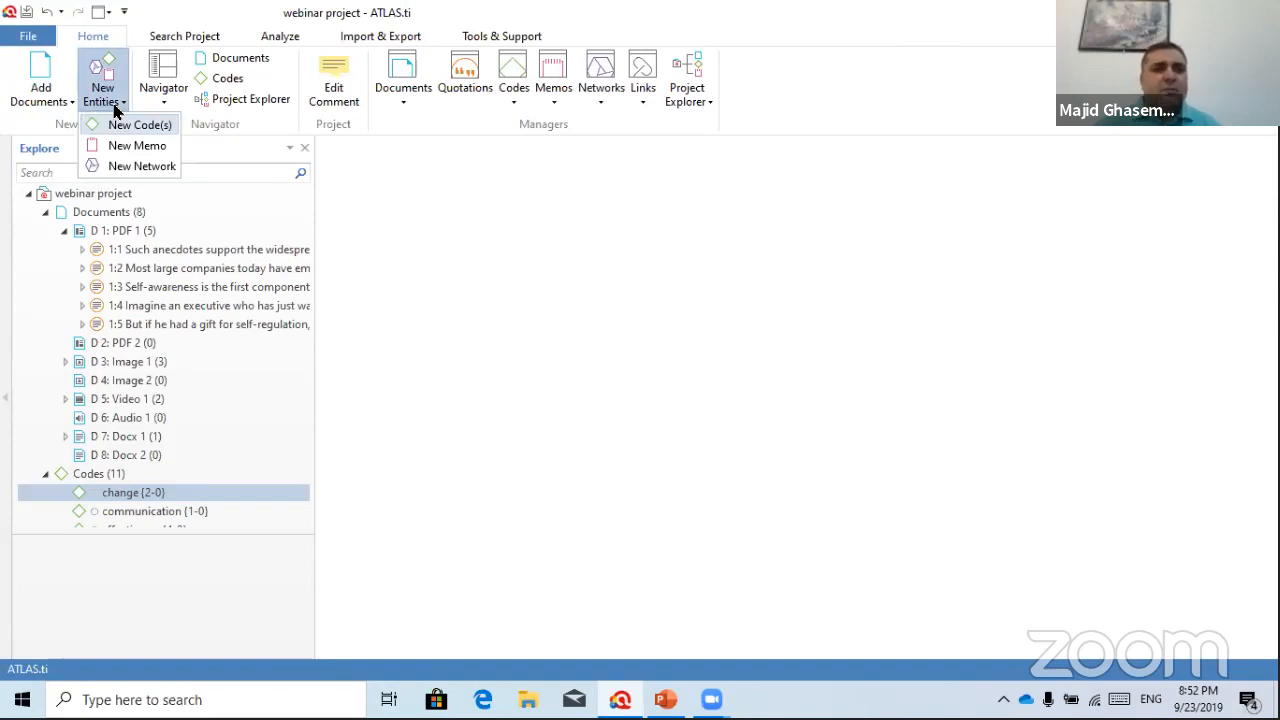
Create a new network named net1
click(134, 167)
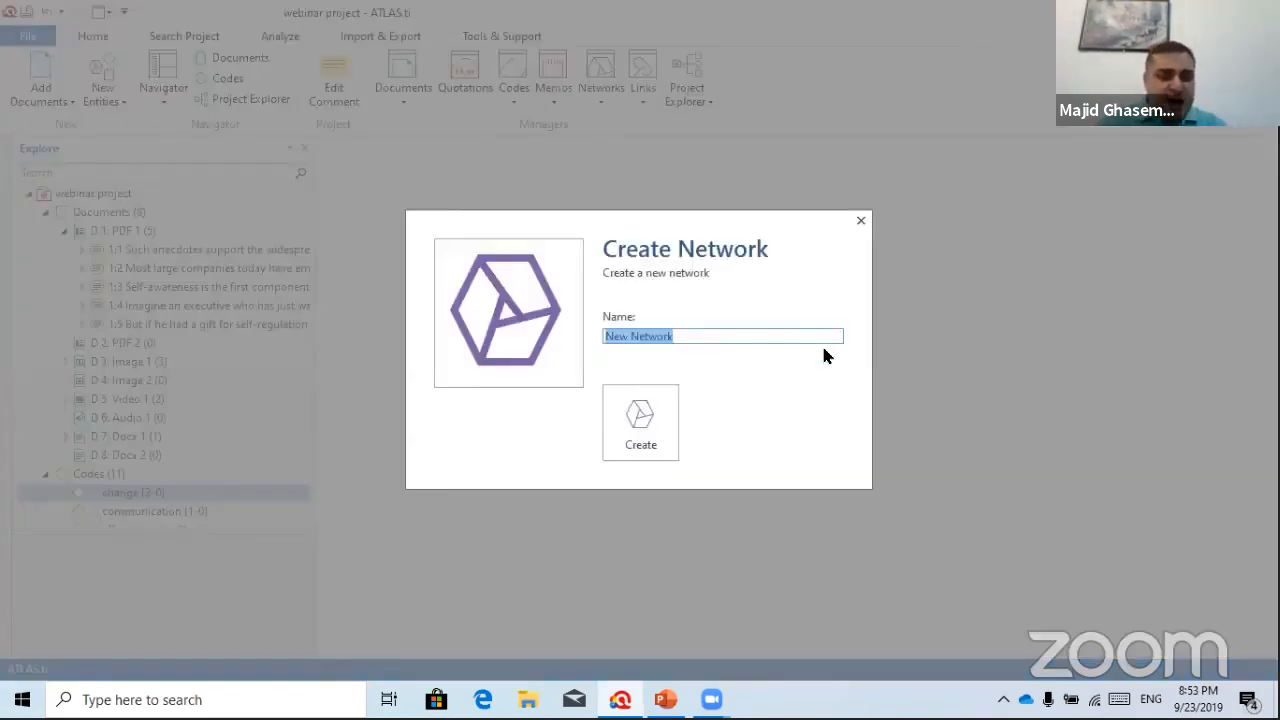
text(ne 1)
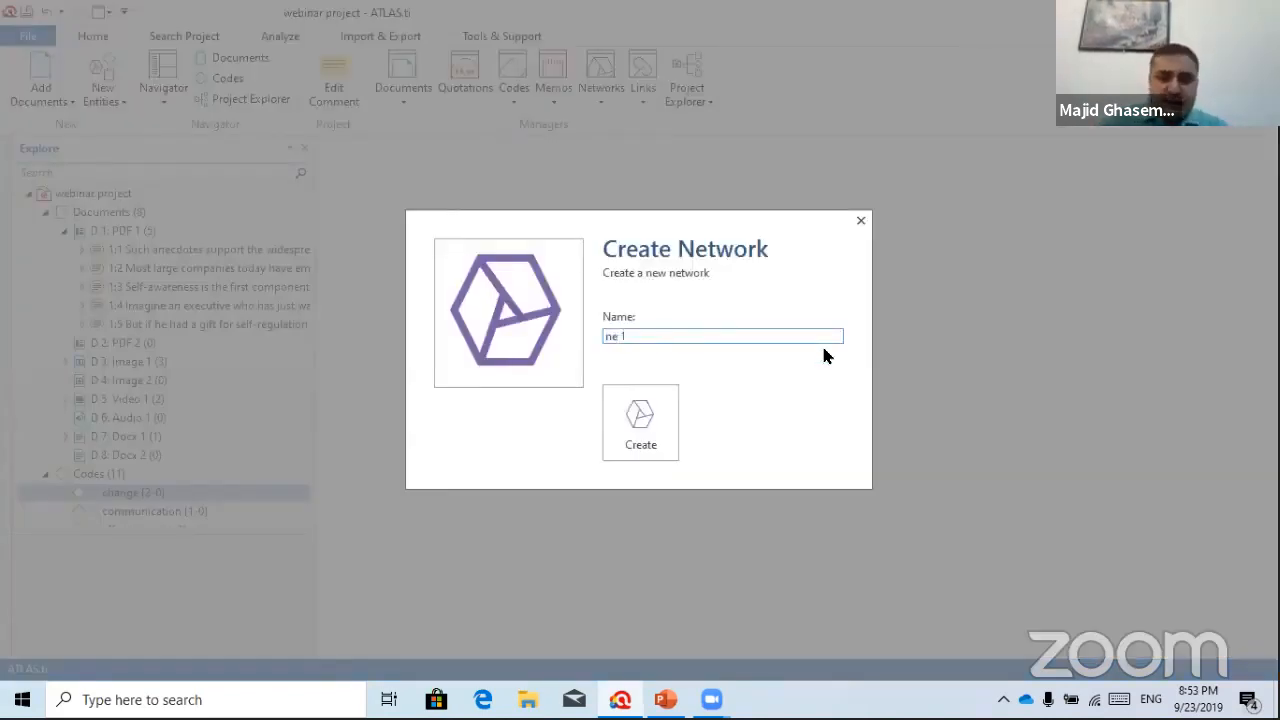
text(t1)
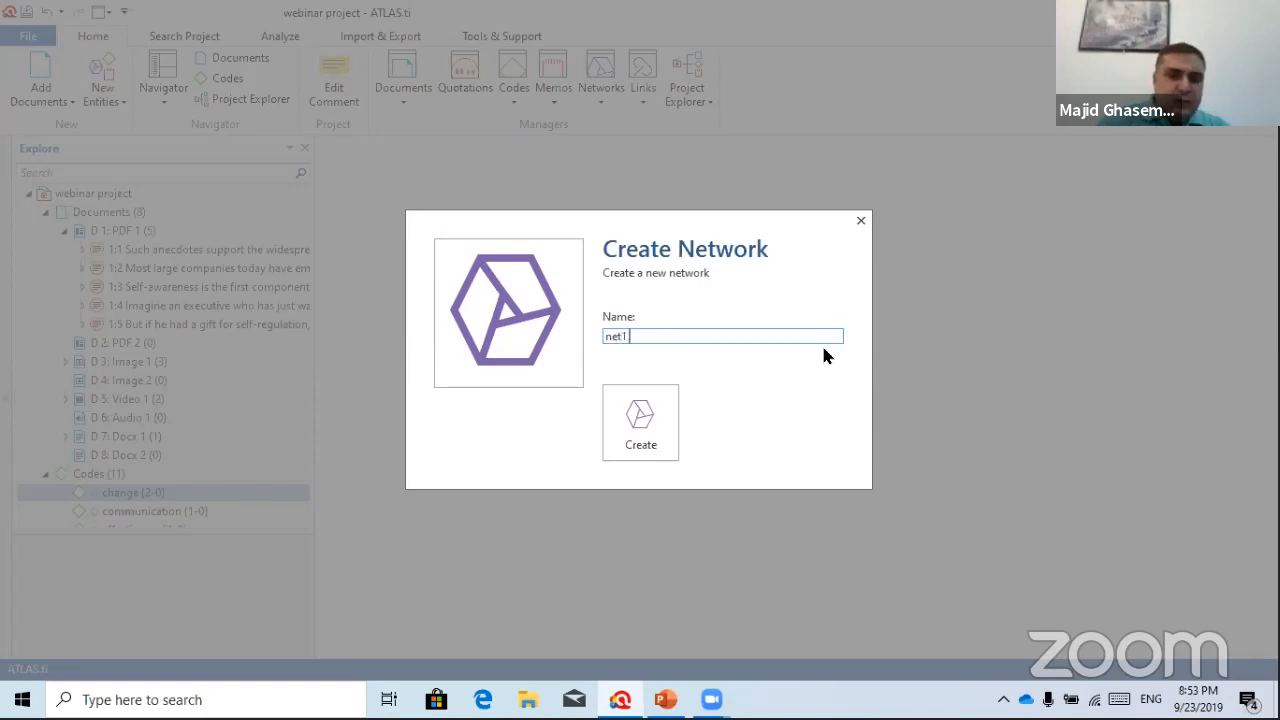
click(625, 415)
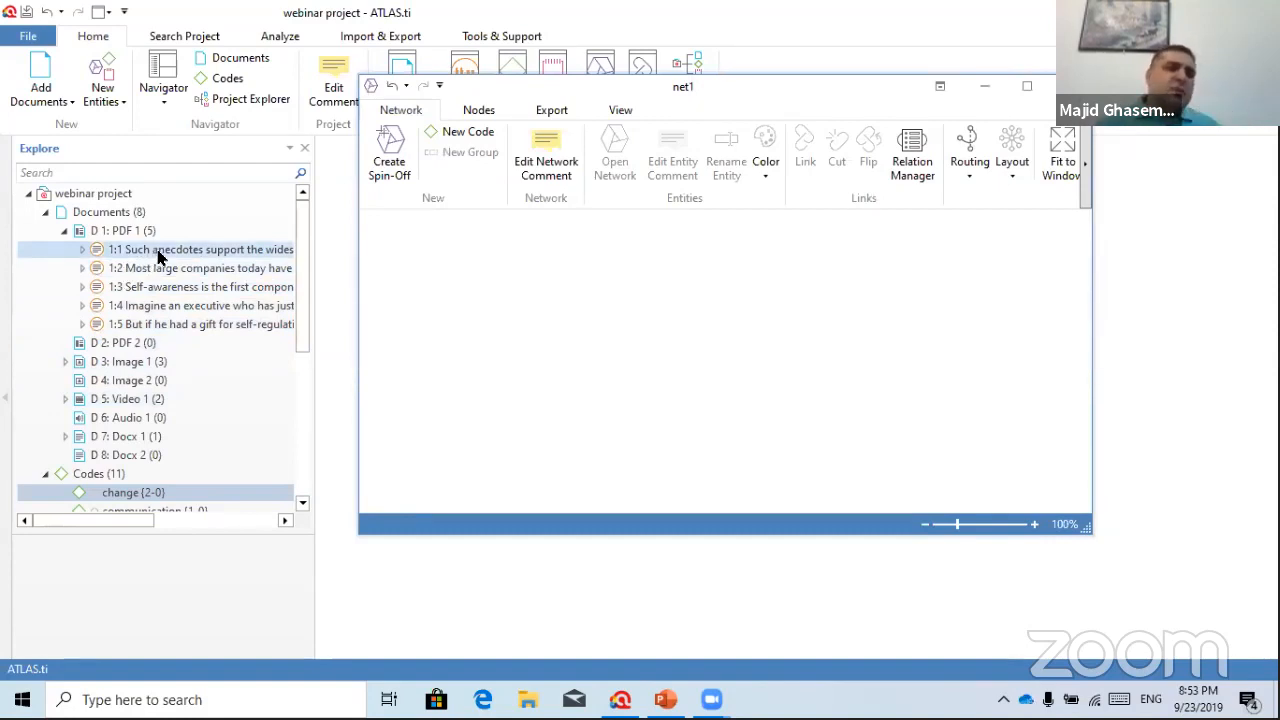
Add quotations 1:1 and 1:3 from PDF 1 and 3:2 and 3:3 from Image 1 to net1
drag(158, 256, 503, 264)
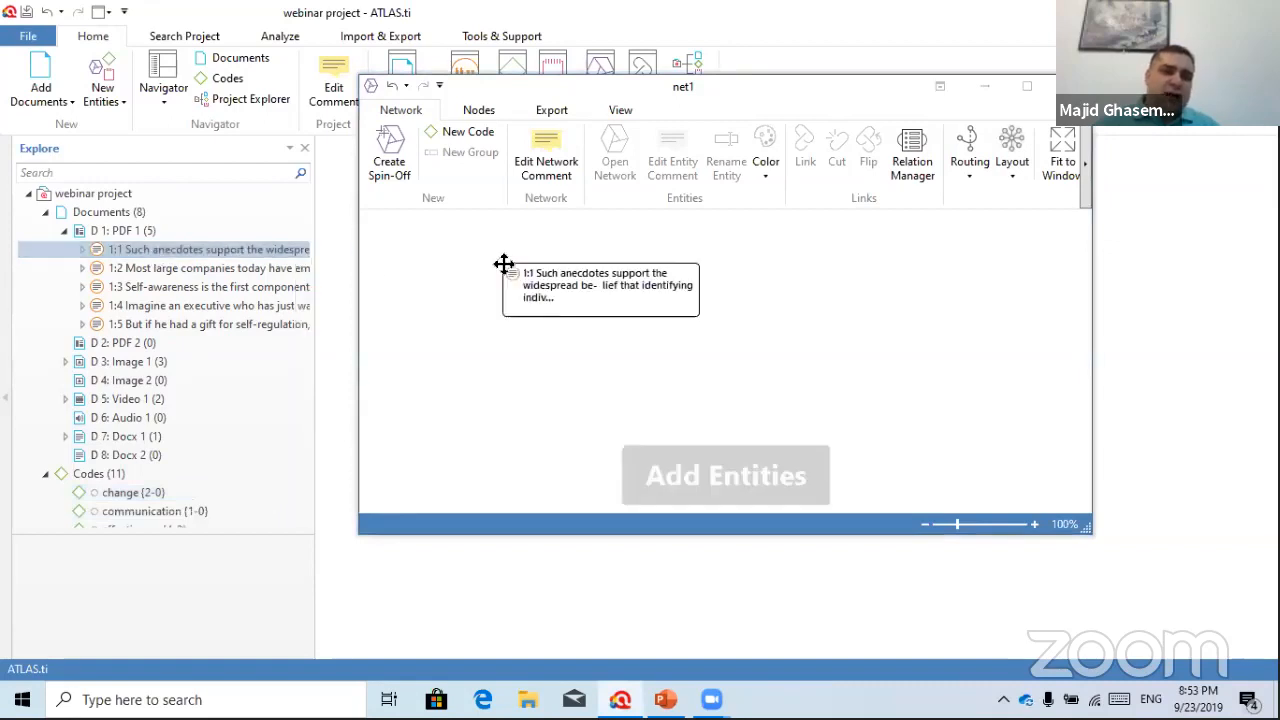
drag(150, 287, 860, 381)
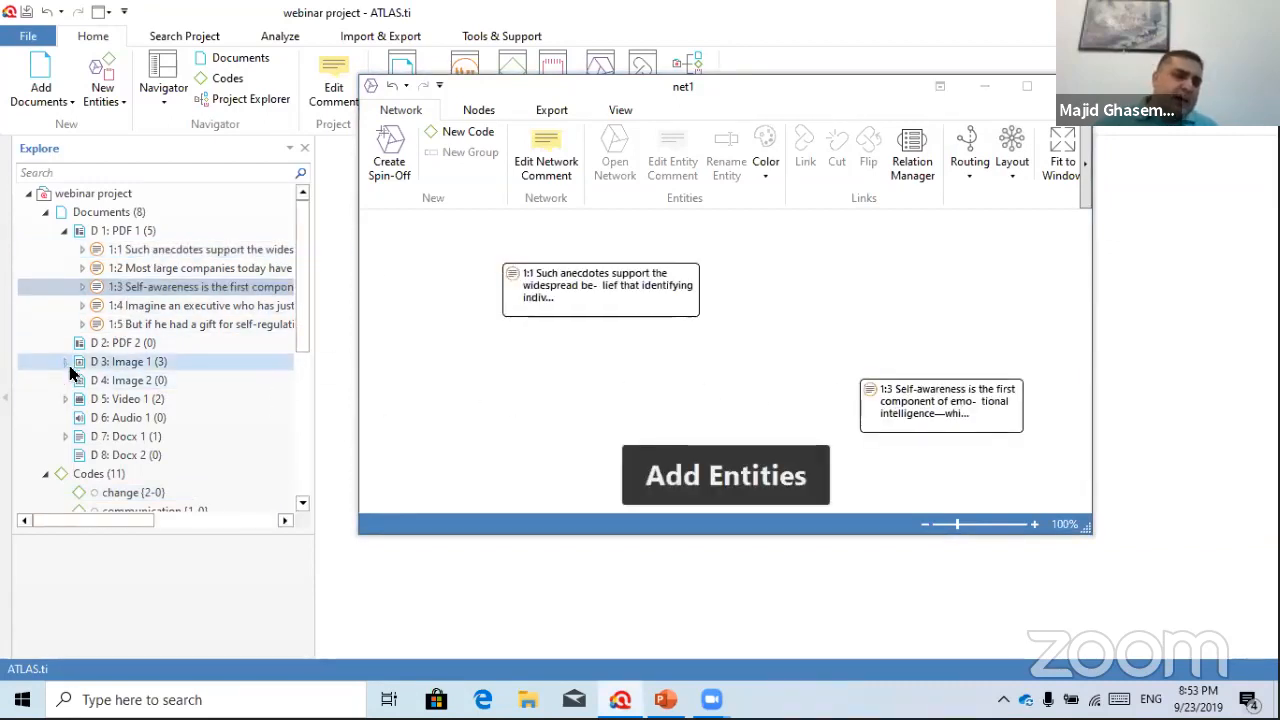
click(65, 361)
drag(84, 399, 888, 258)
drag(150, 417, 535, 437)
Add quotation 5:2 from Video 1 to net1 and maximize the network window
scroll(149, 452, down, 1)
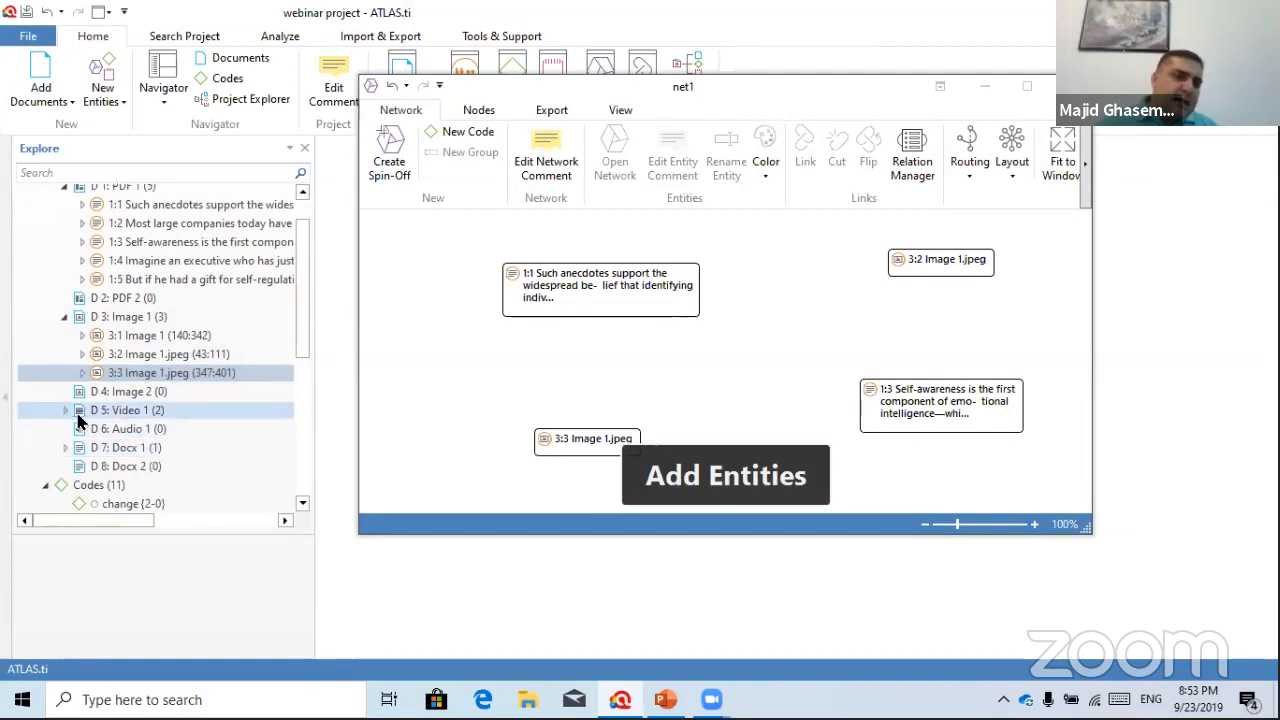
click(65, 410)
drag(131, 448, 751, 404)
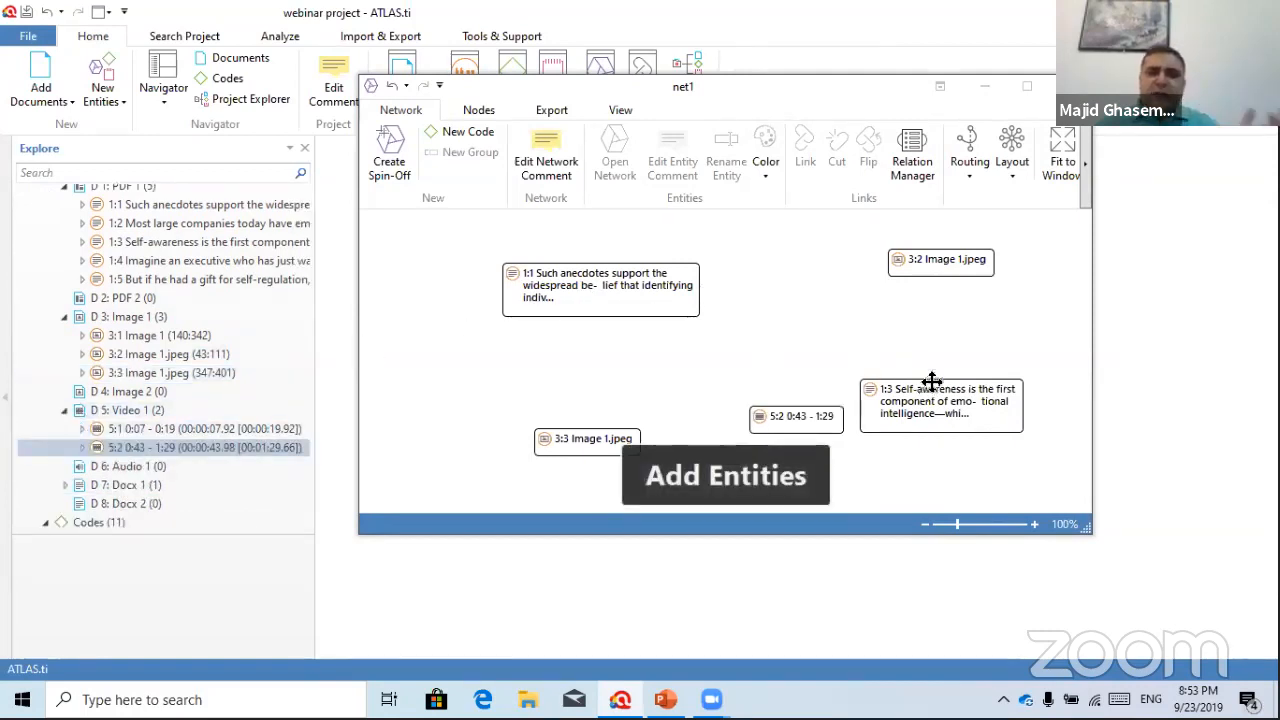
drag(931, 382, 964, 314)
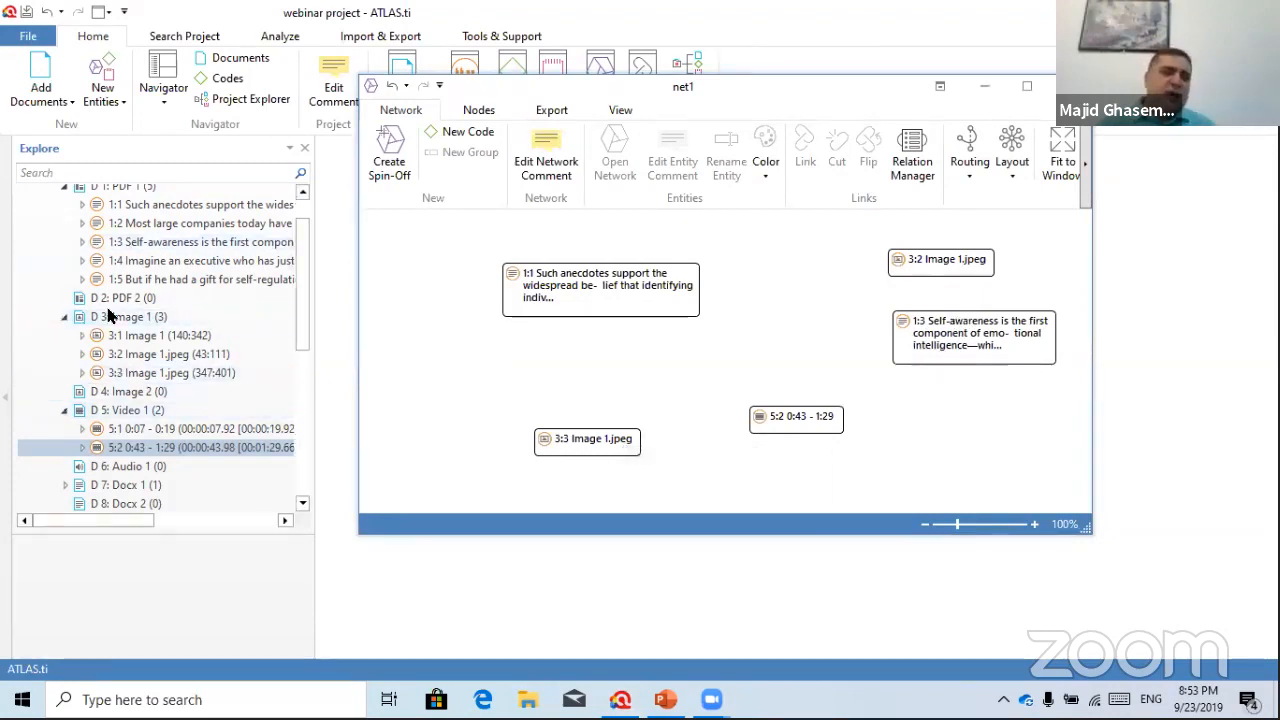
click(1023, 90)
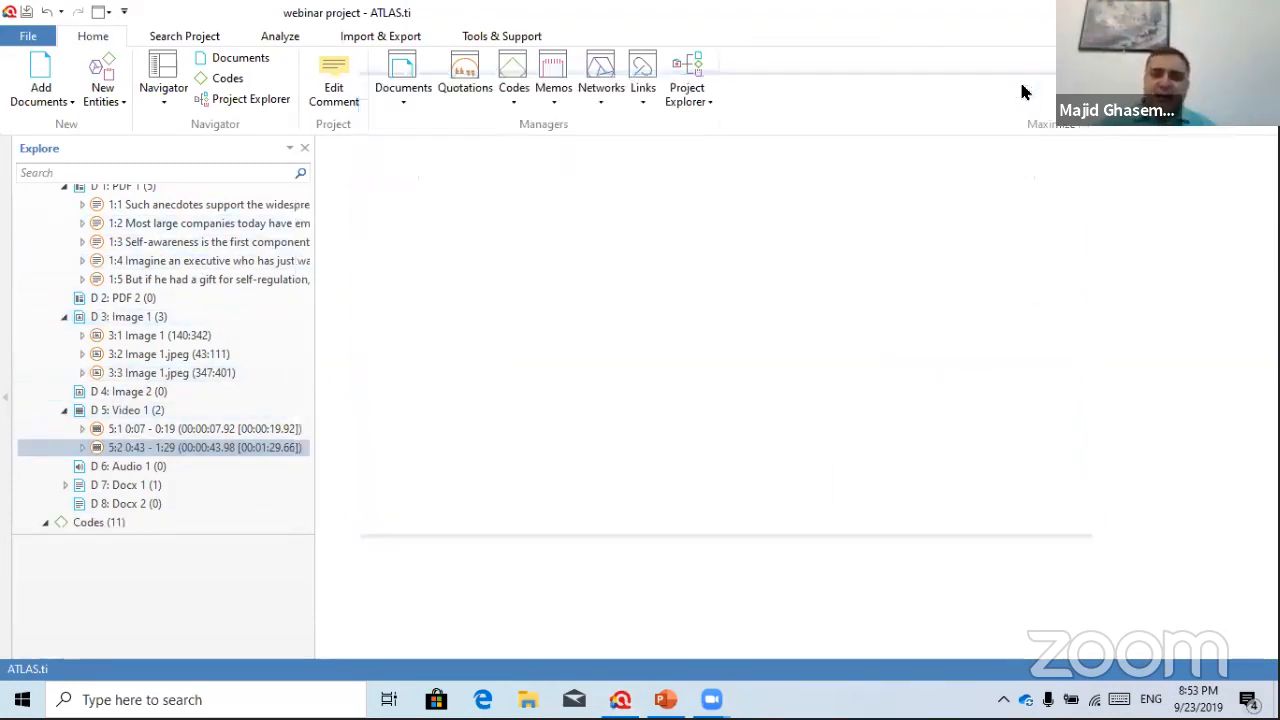
Reposition the 1:3, 5:2, 3:2, 1:1 and 3:3 nodes across the canvas, selecting 3:3
drag(623, 283, 734, 414)
drag(426, 363, 463, 463)
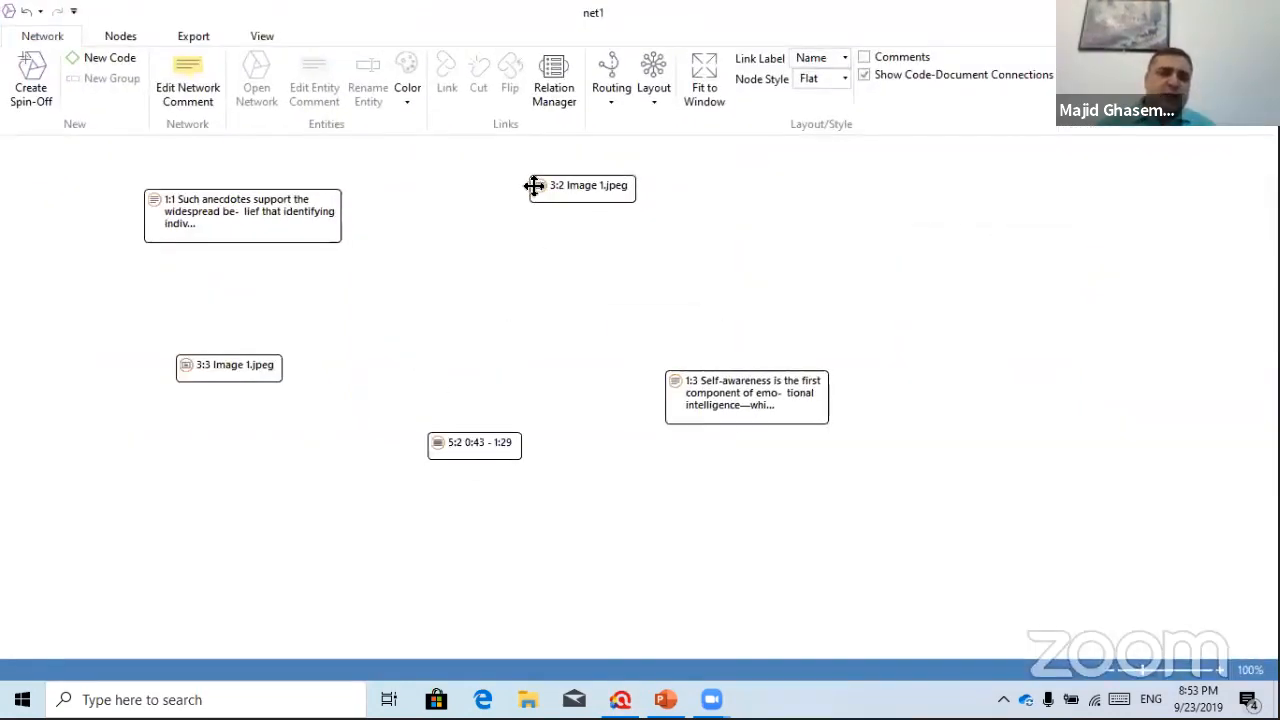
drag(534, 186, 577, 251)
drag(312, 218, 414, 291)
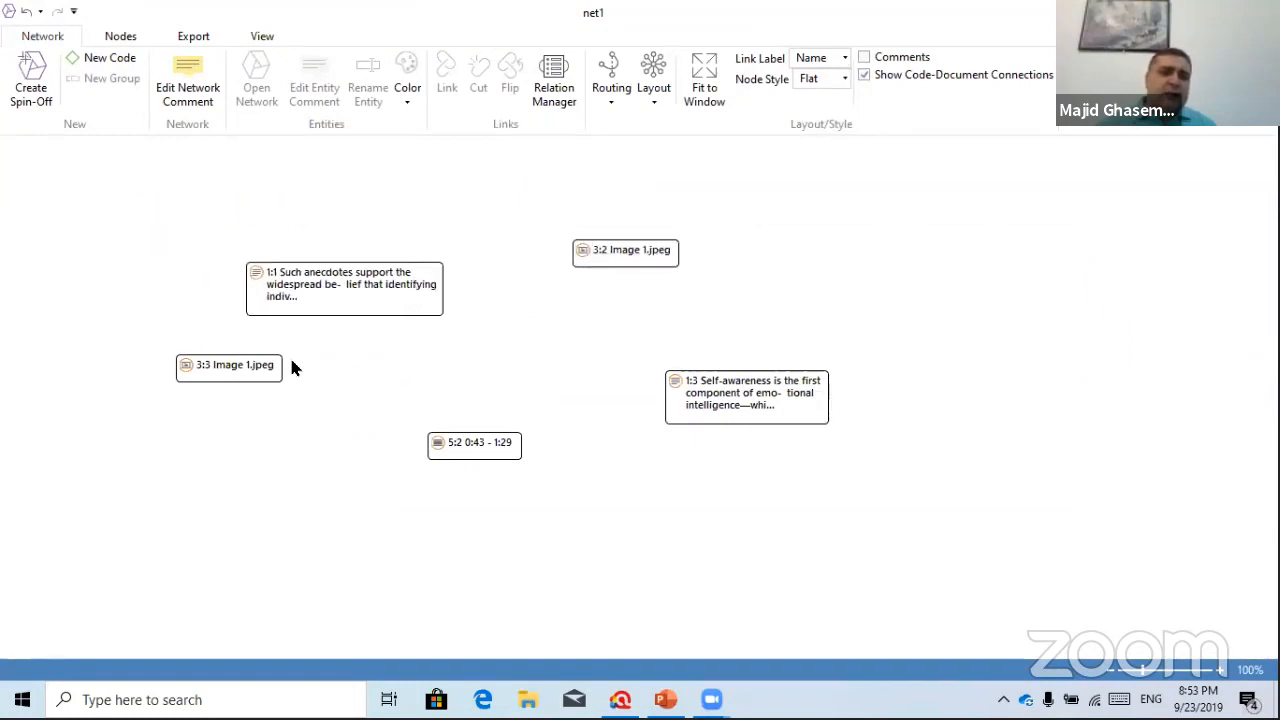
drag(262, 374, 245, 440)
click(222, 431)
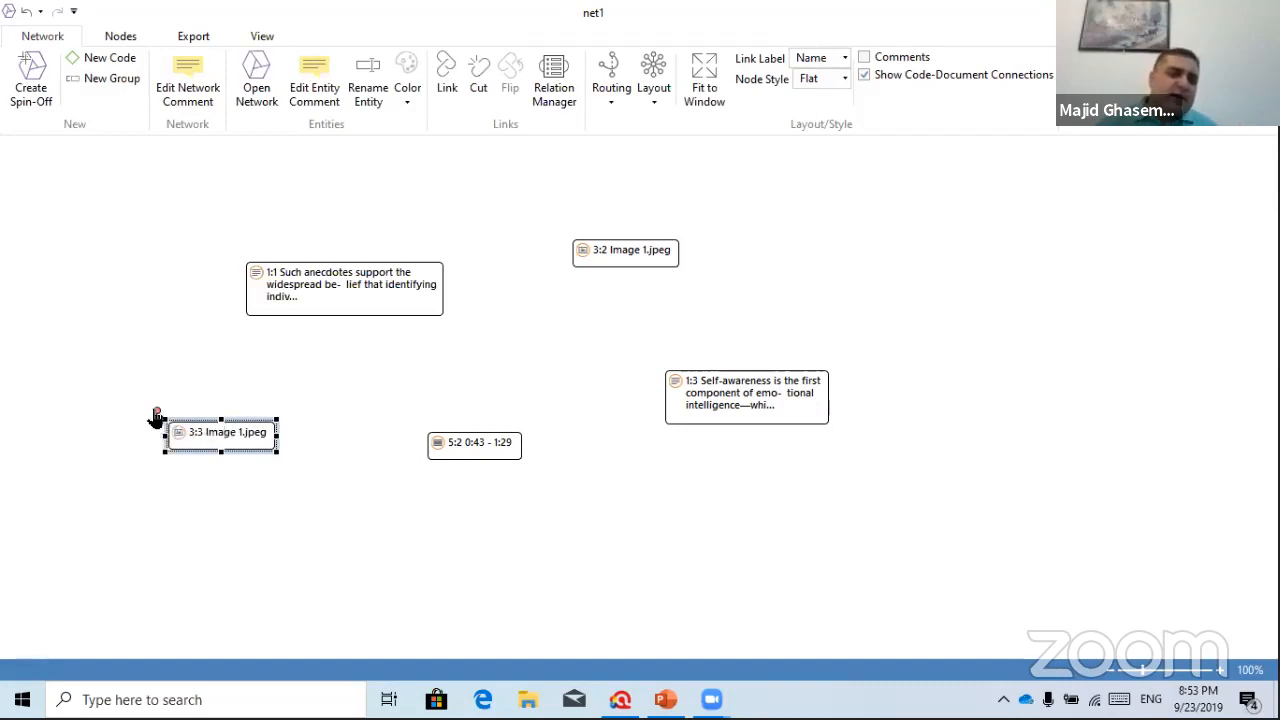
Link 3:3 criticizes 1:1, and 1:1 discusses 3:2 Image 1.jpeg
drag(157, 412, 358, 281)
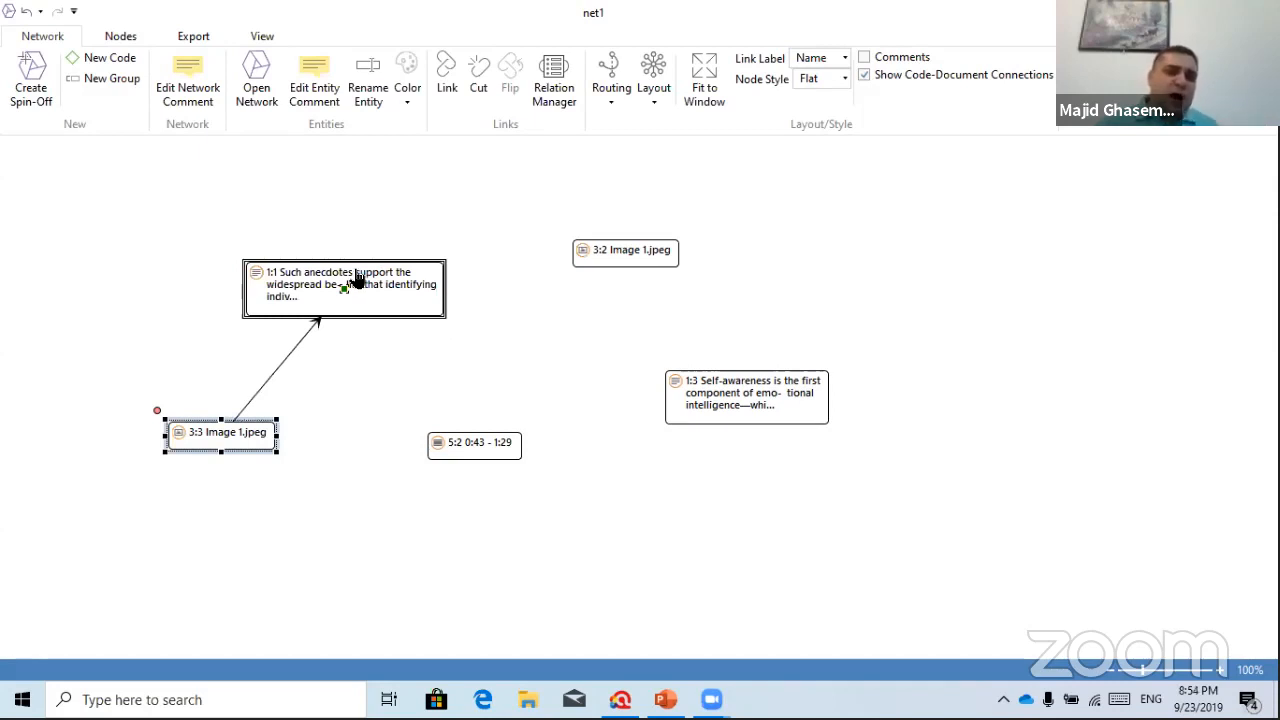
drag(357, 278, 356, 276)
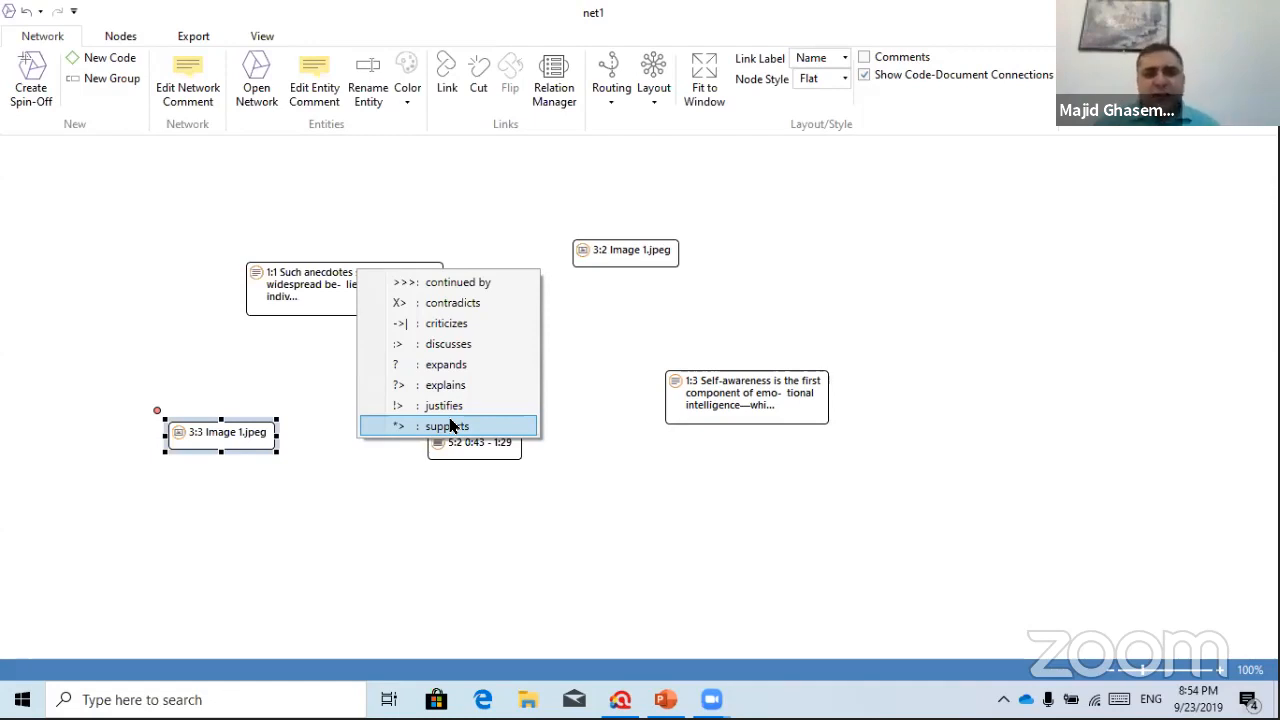
click(449, 325)
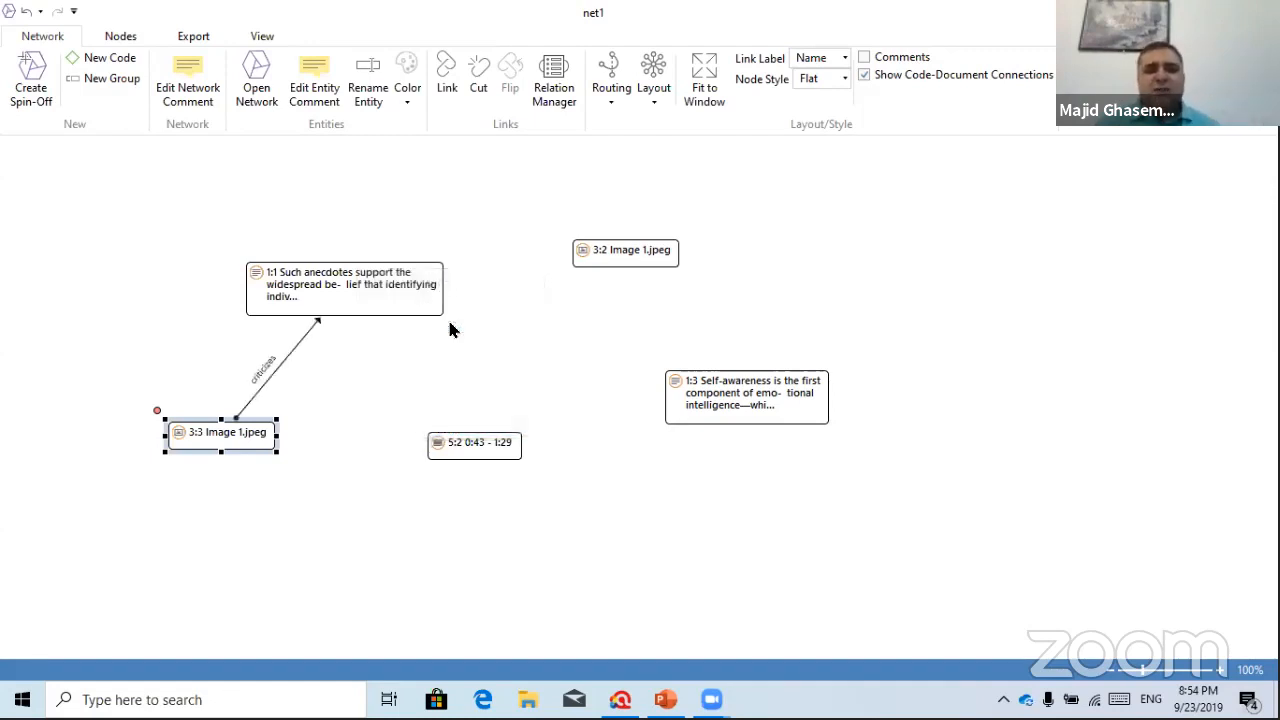
click(386, 294)
drag(234, 254, 629, 248)
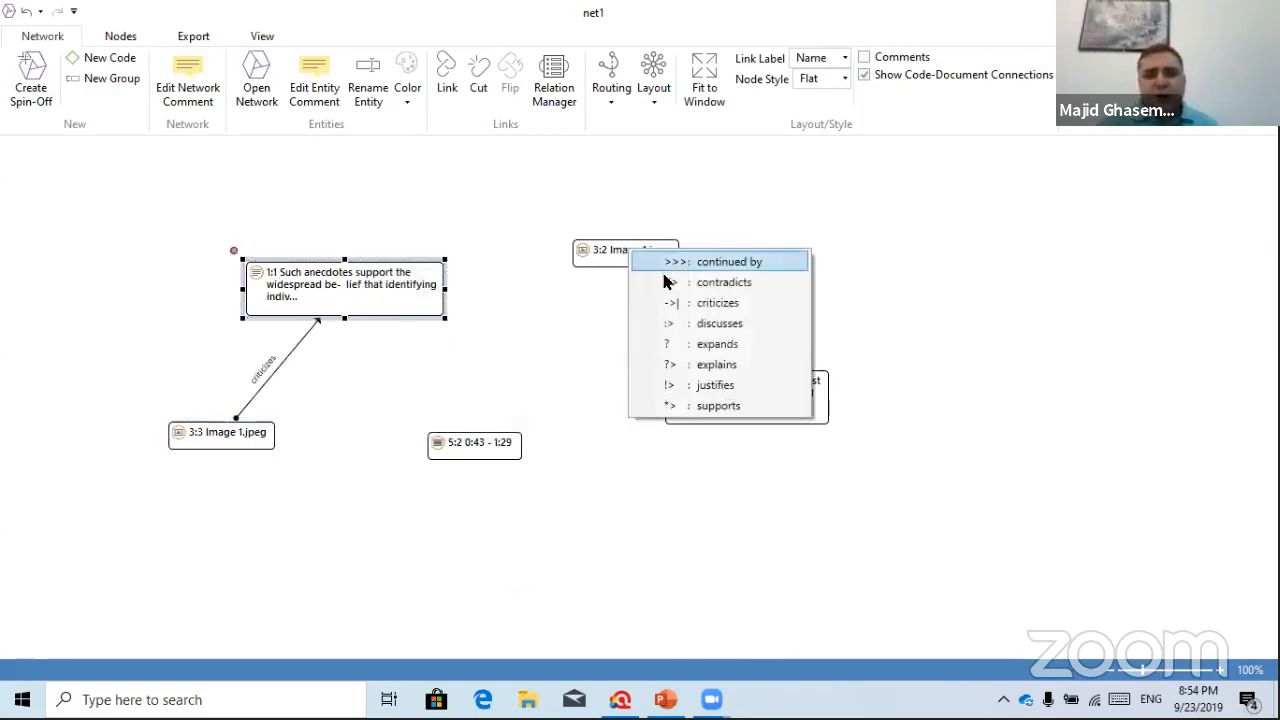
click(711, 325)
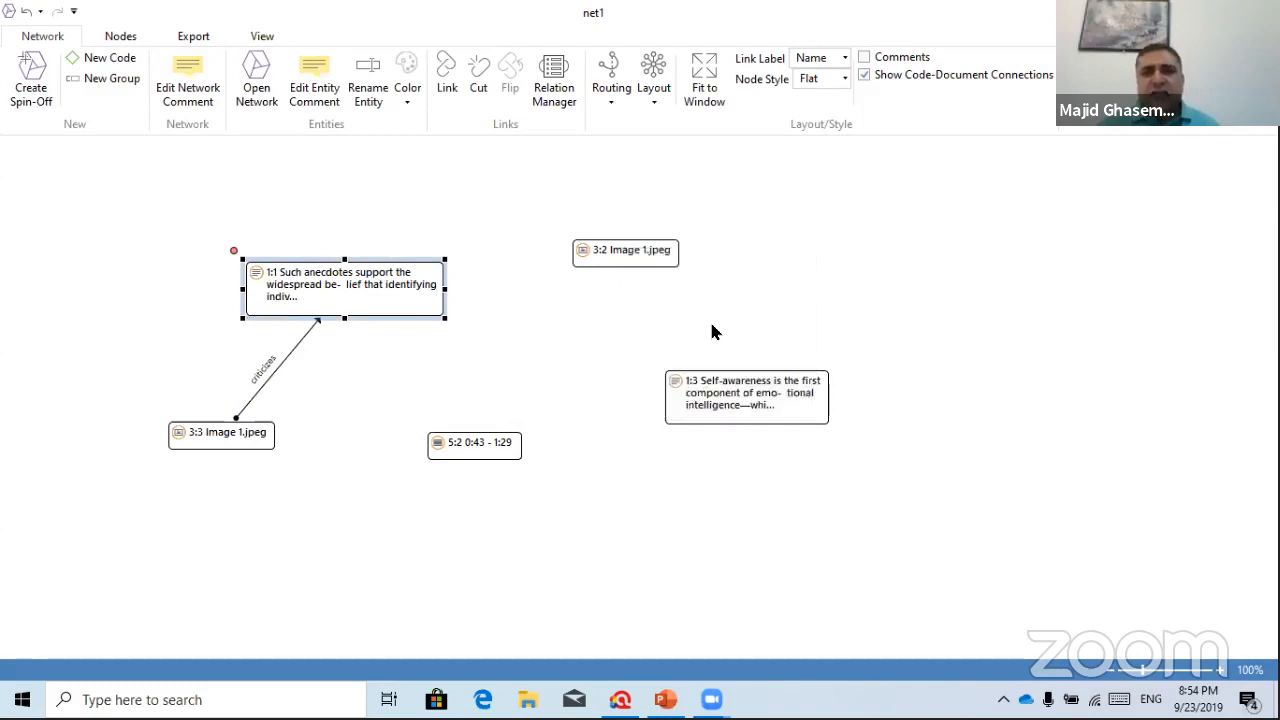
Link 3:2 justifies 1:3, and 5:2 supports 3:2 Image 1.jpeg
click(624, 254)
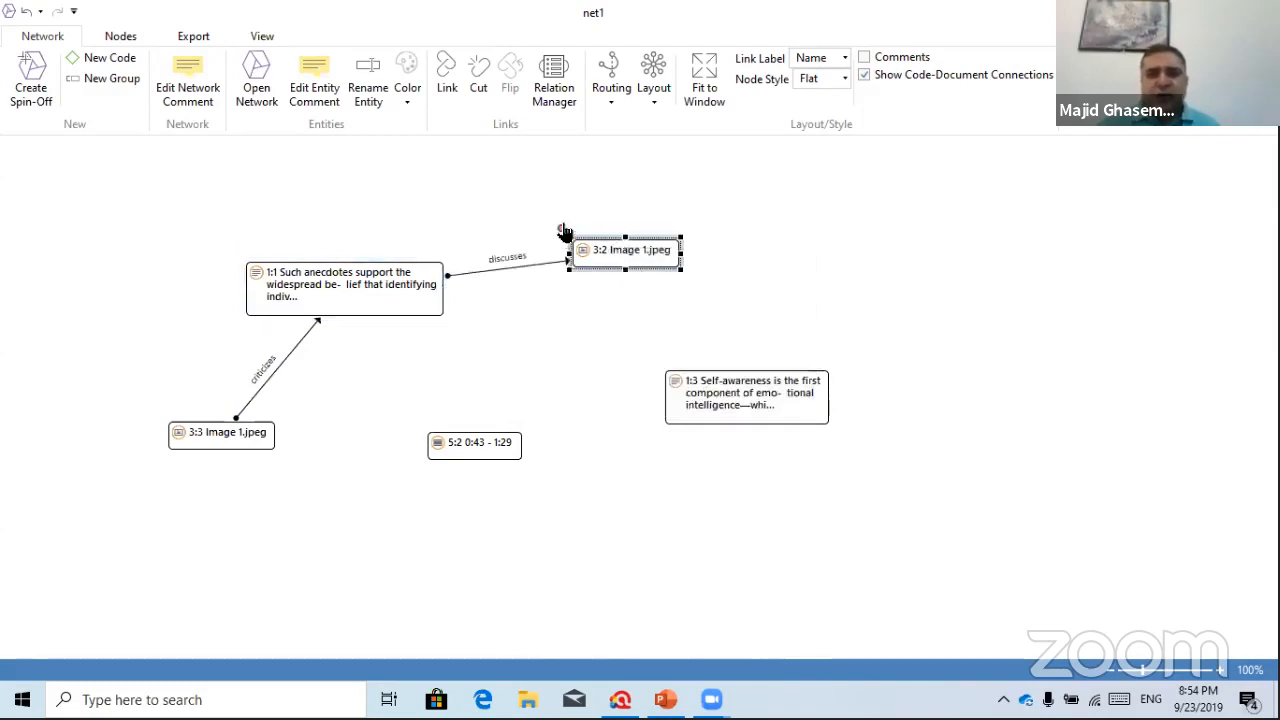
drag(616, 276, 750, 404)
click(822, 536)
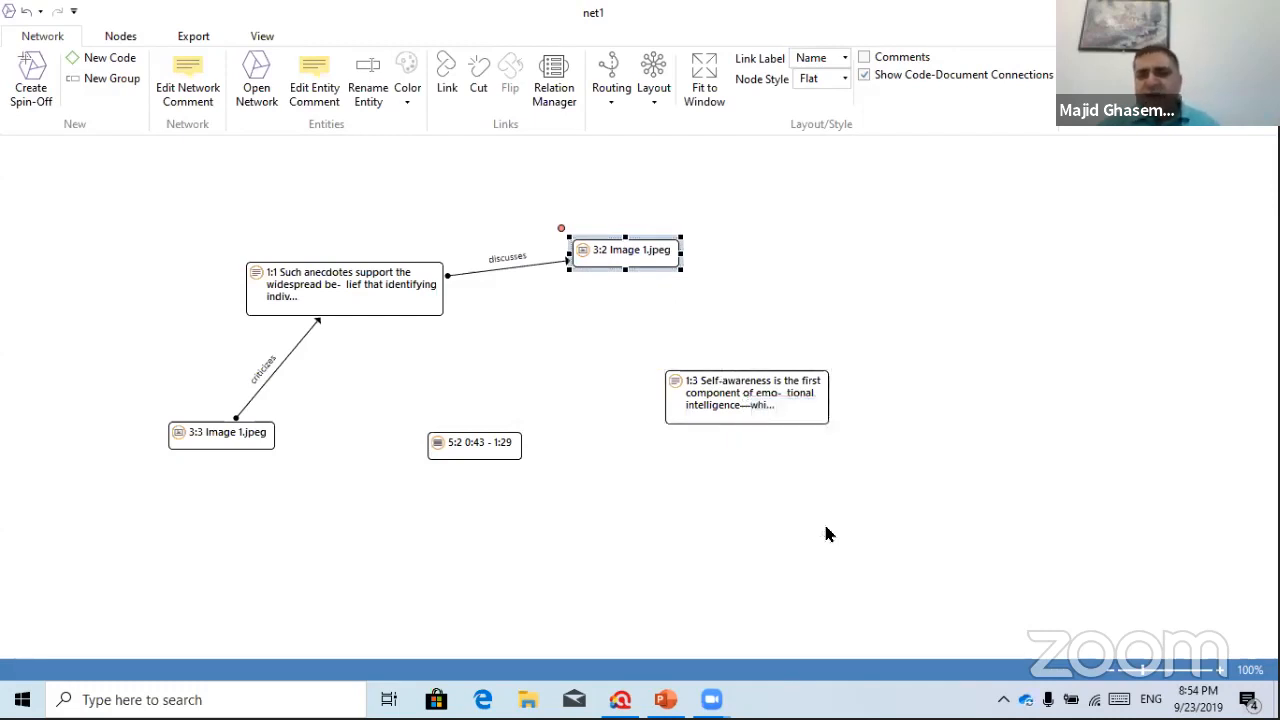
click(445, 442)
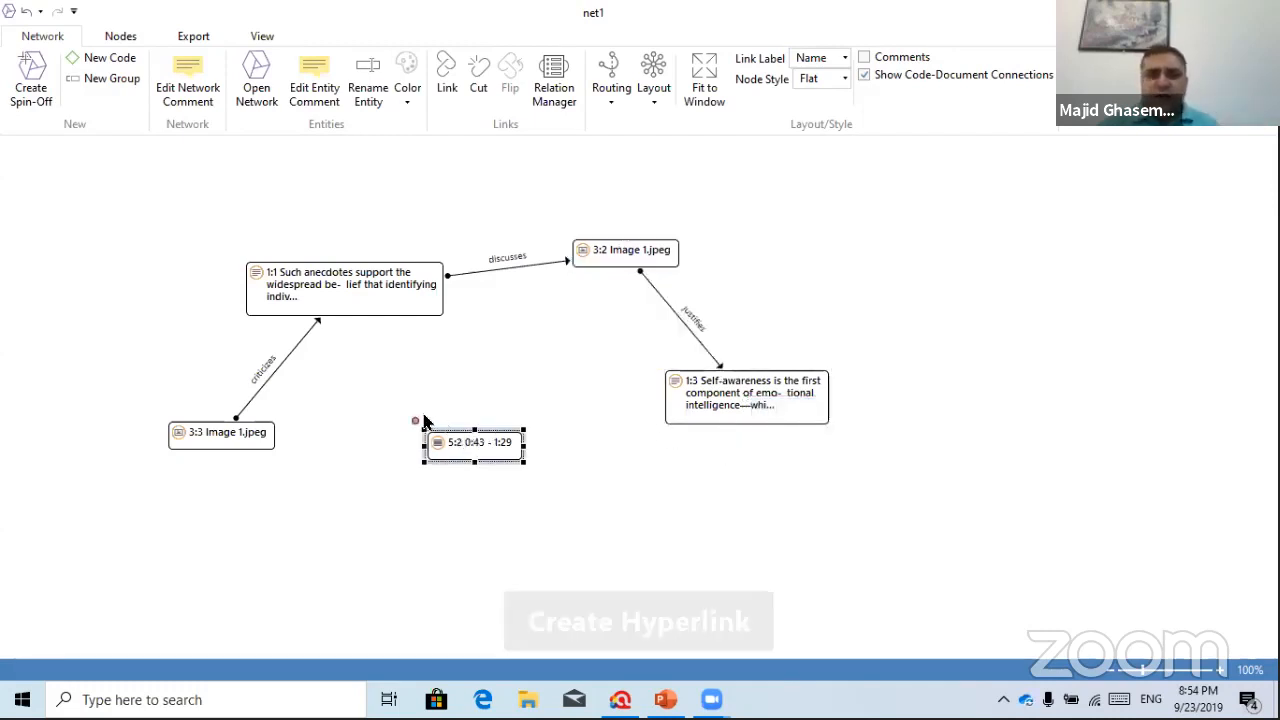
drag(415, 420, 617, 250)
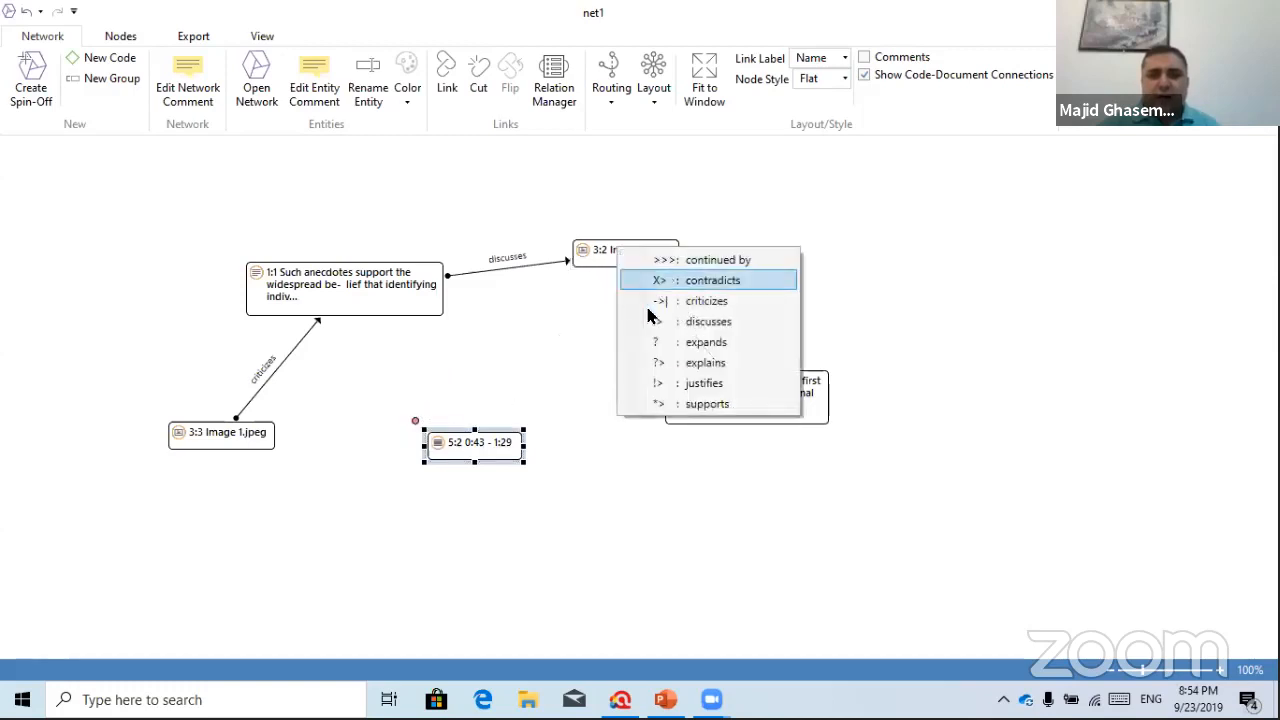
click(727, 404)
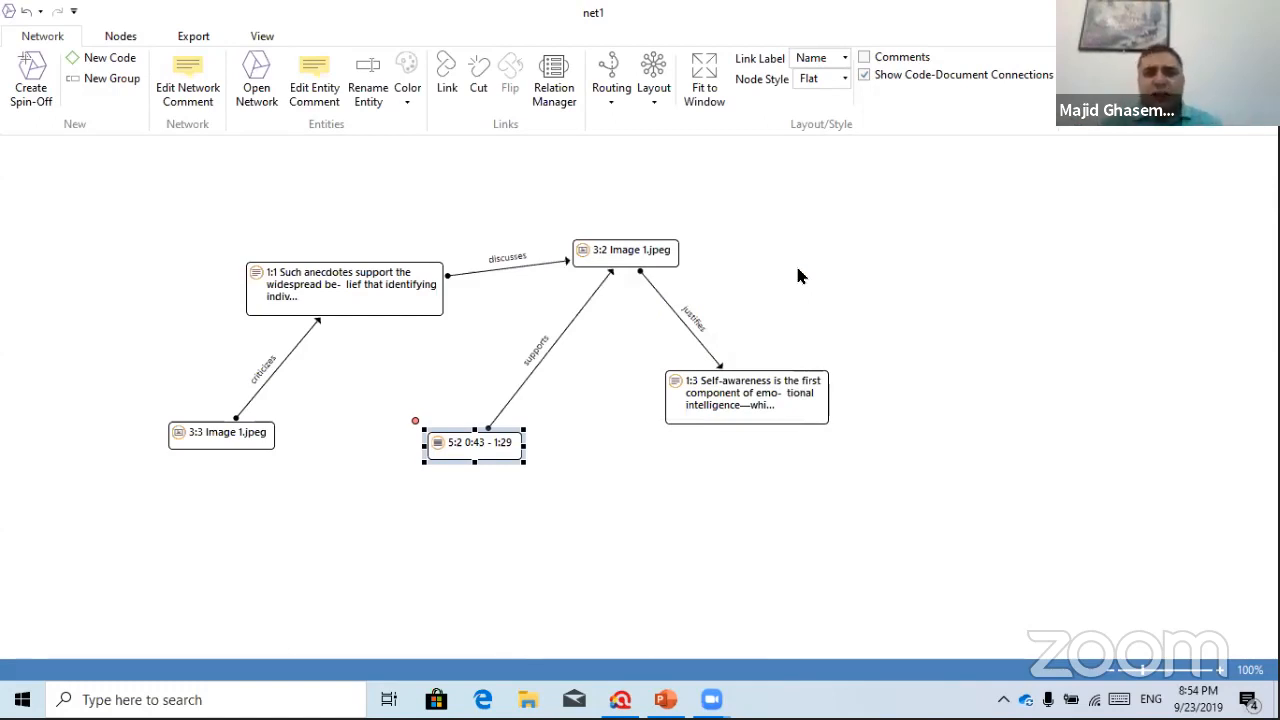
Try the Orthogonal Tree, Circular Single Cycle and Tree layouts on net1
click(656, 103)
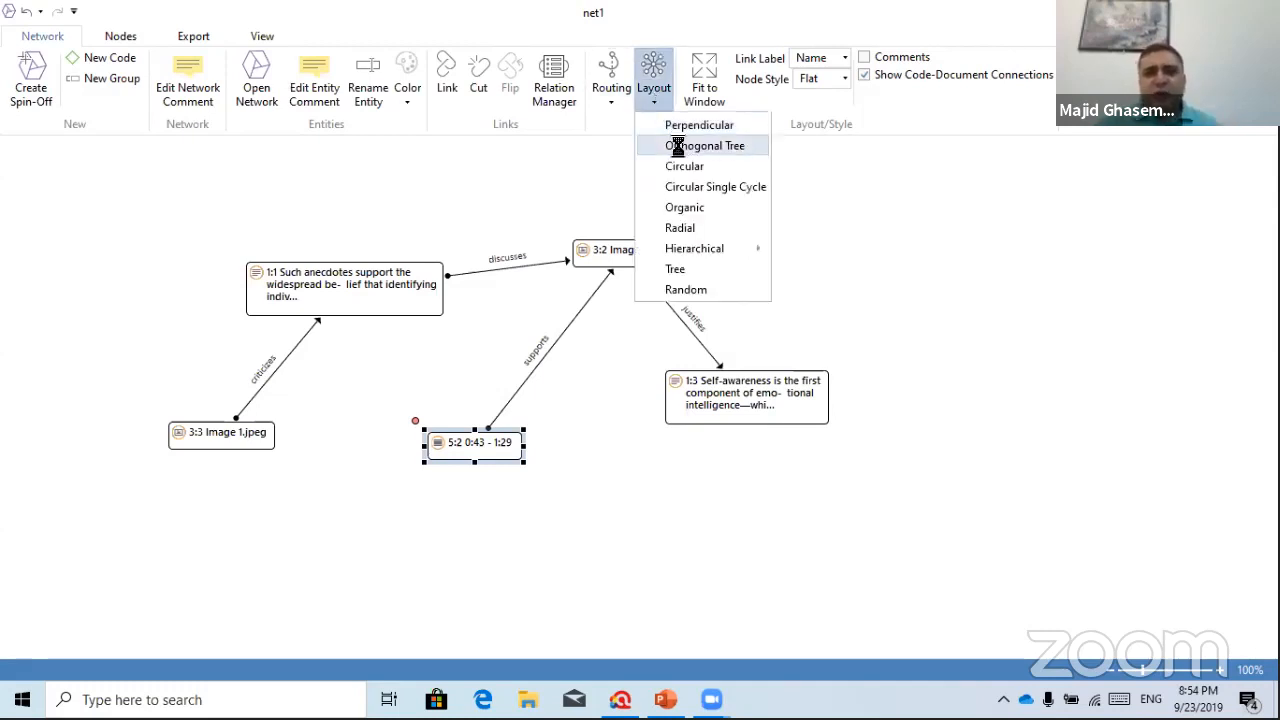
click(678, 146)
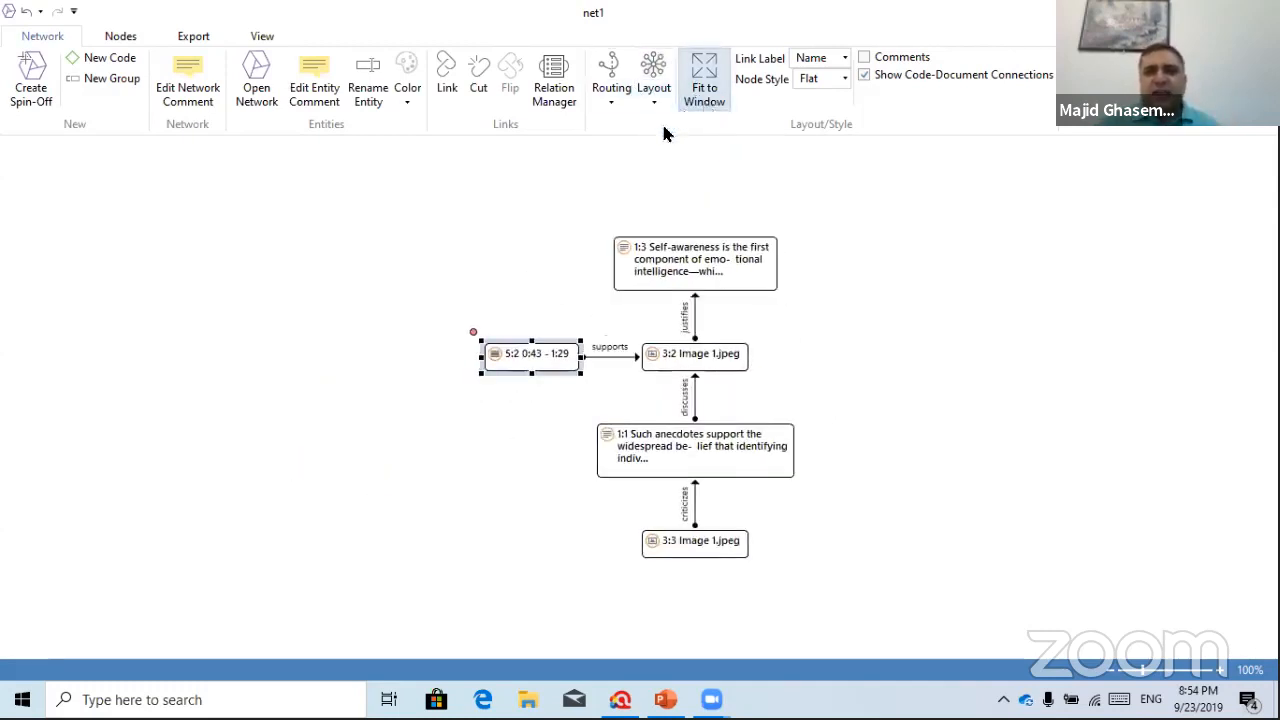
click(652, 100)
click(678, 146)
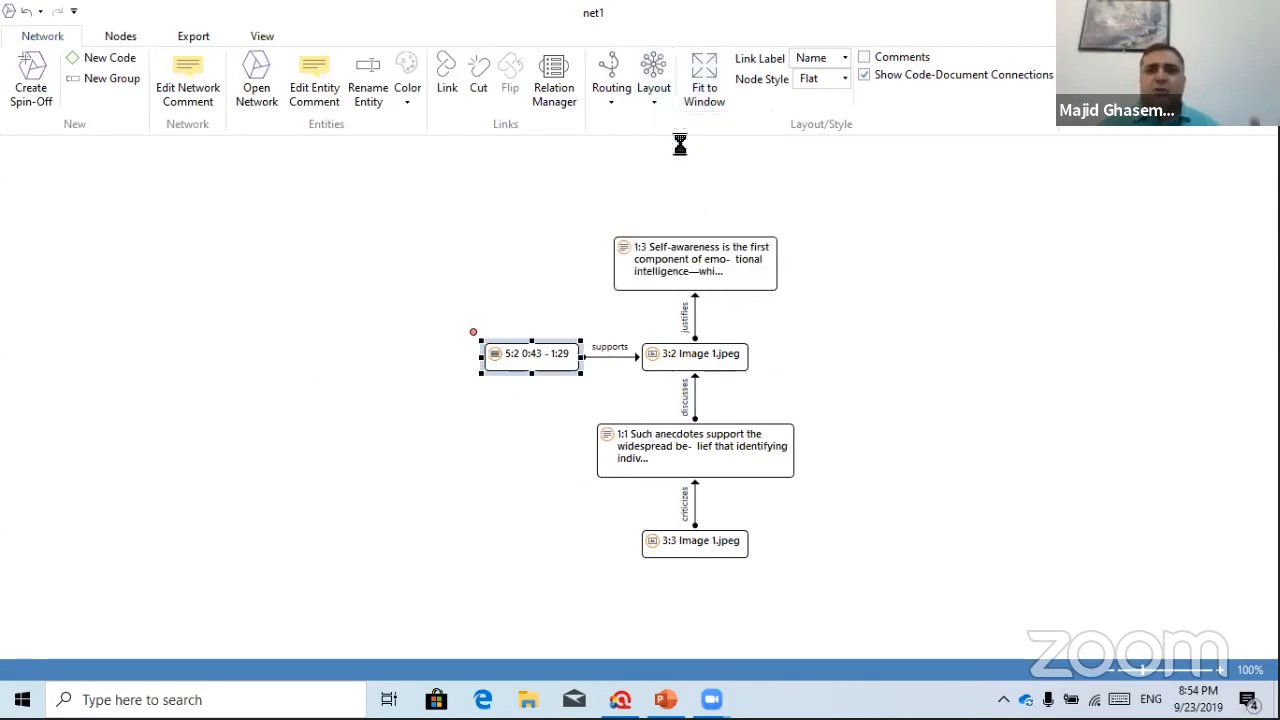
click(654, 98)
click(674, 186)
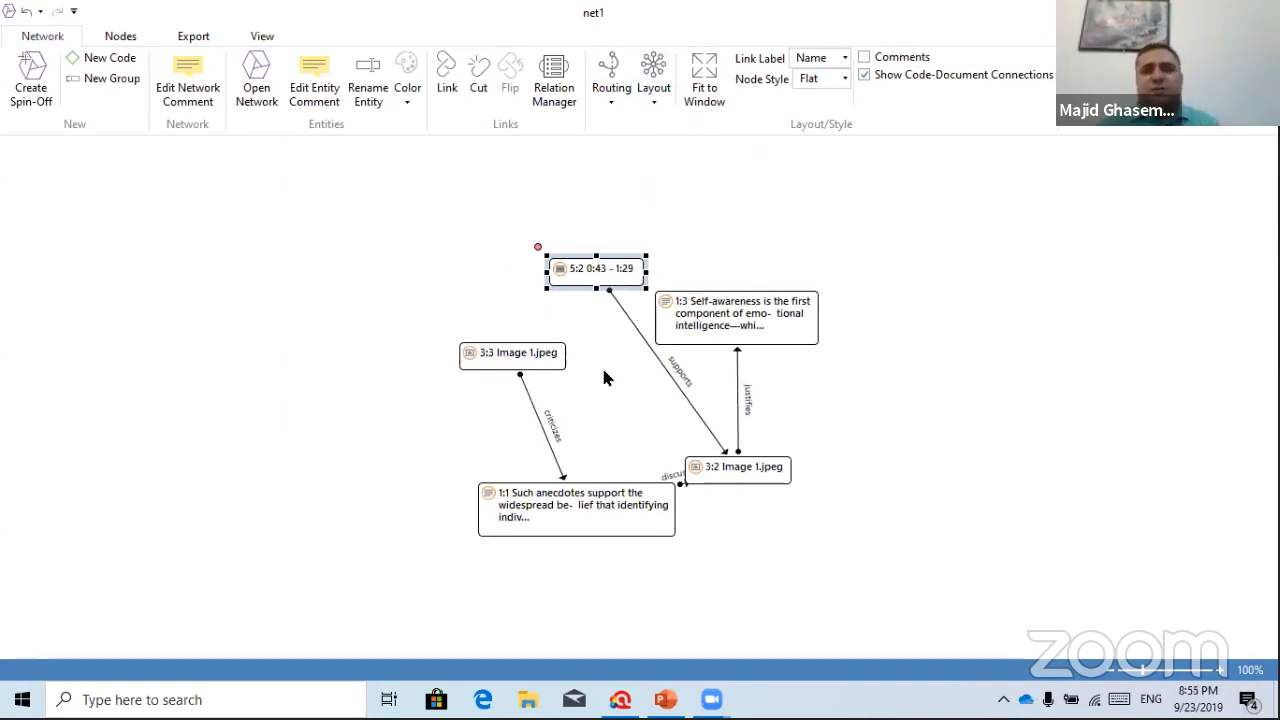
click(654, 95)
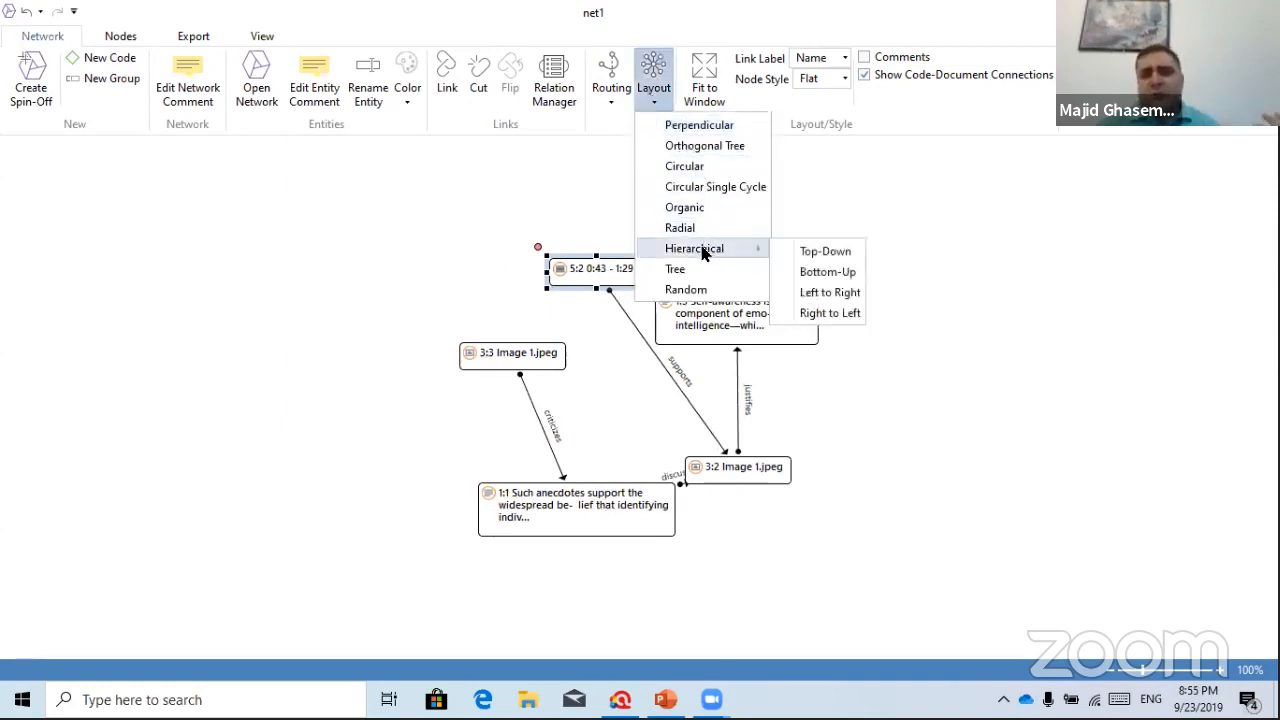
click(678, 268)
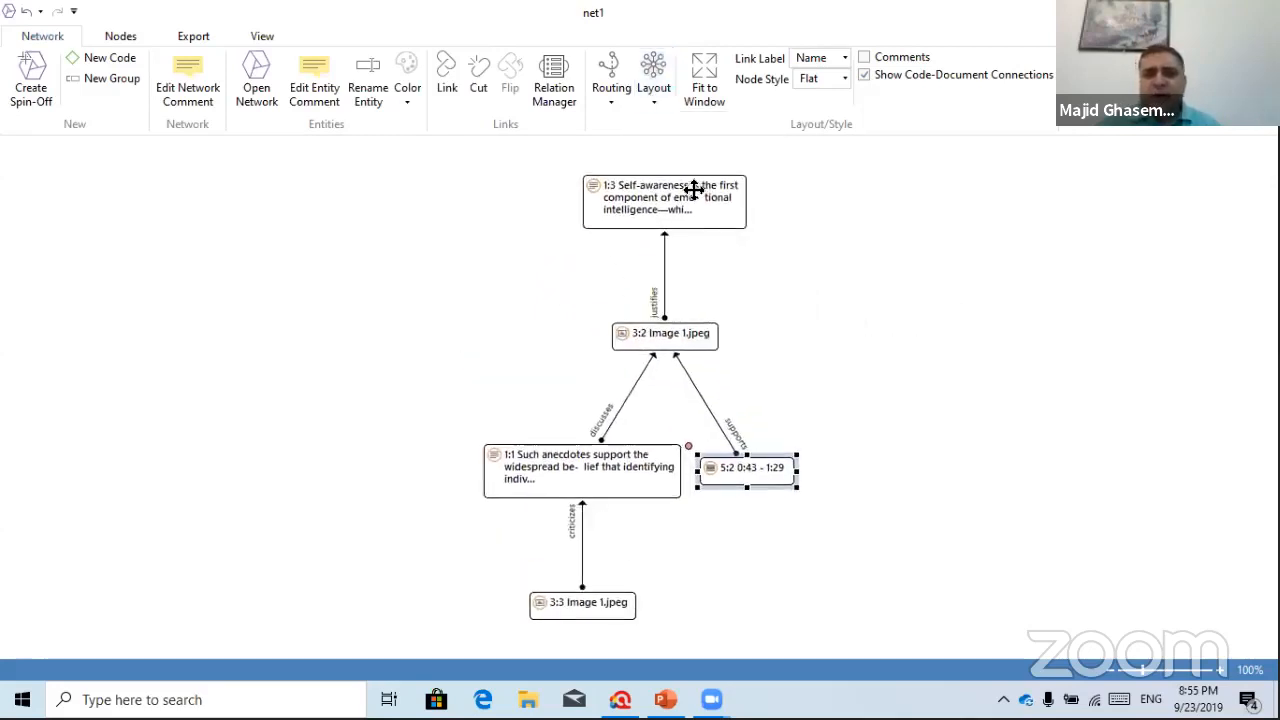
Apply the Hierarchical Left to Right layout and raise the 5:2 node
click(654, 90)
mouse_move(740, 249)
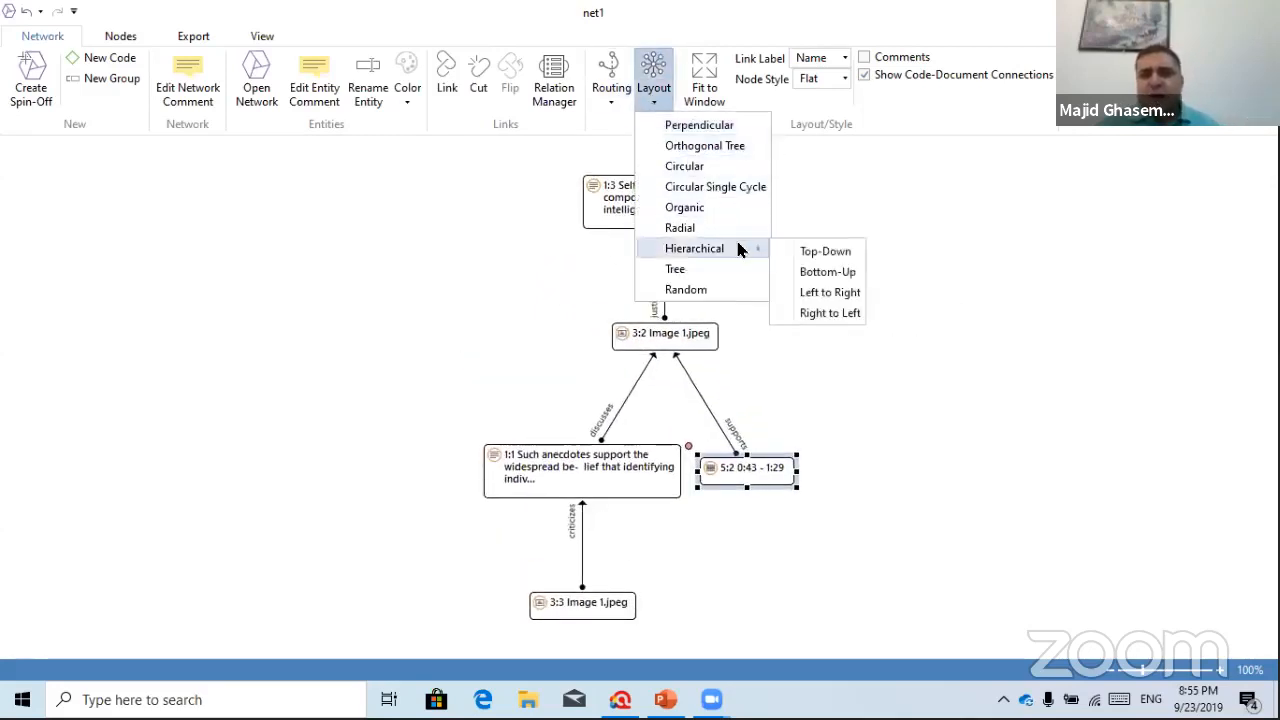
click(800, 292)
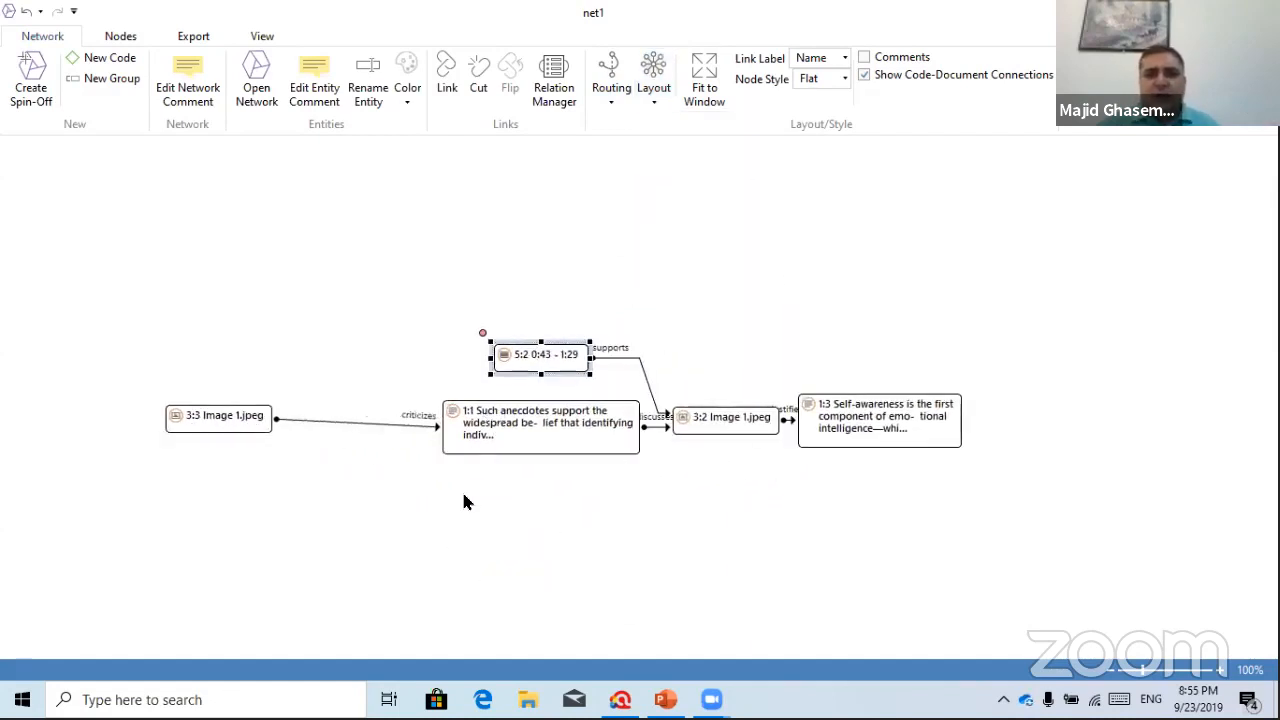
drag(549, 360, 497, 290)
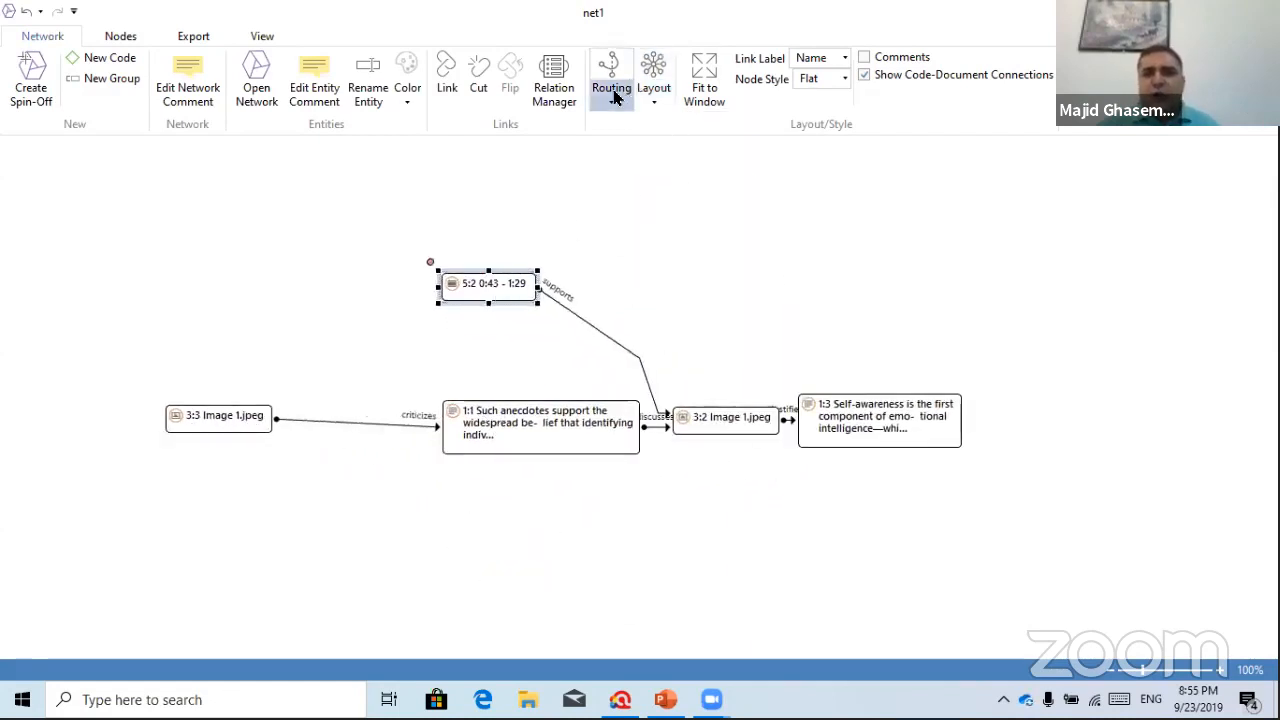
Switch link routing to polylines and move the 3:2 Image 1.jpeg node down-right
click(611, 94)
click(662, 146)
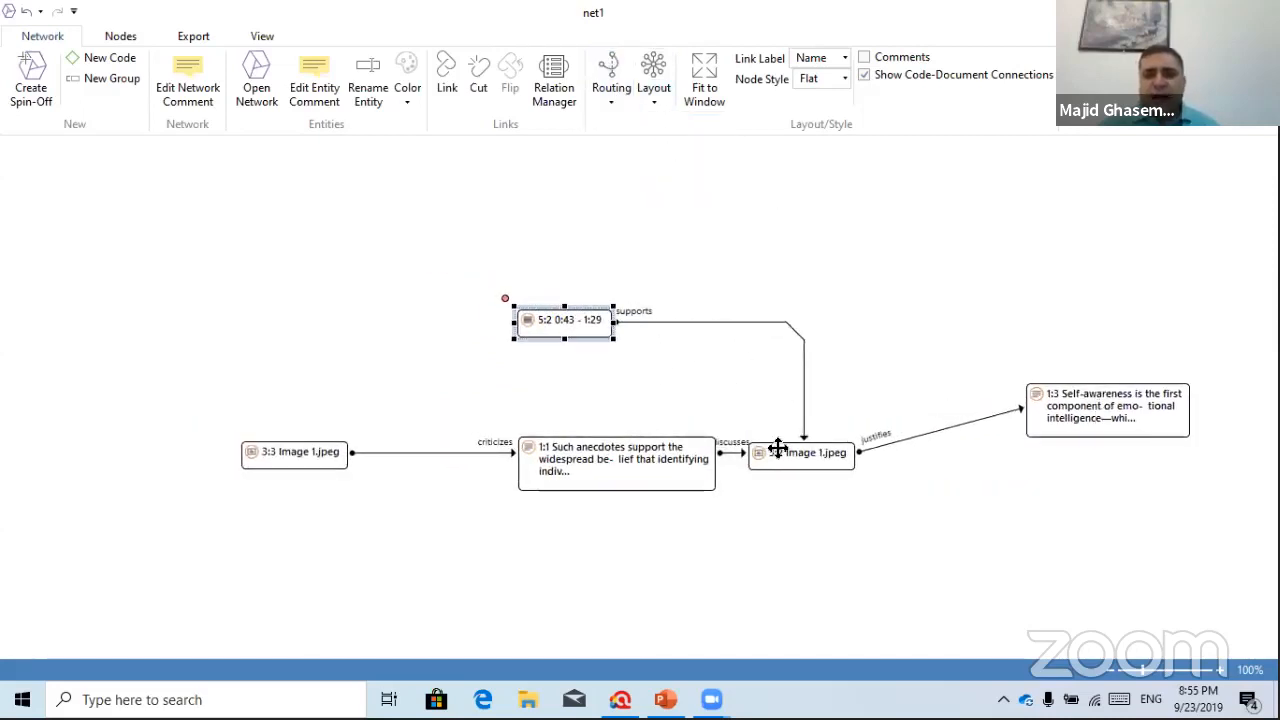
drag(777, 446, 831, 550)
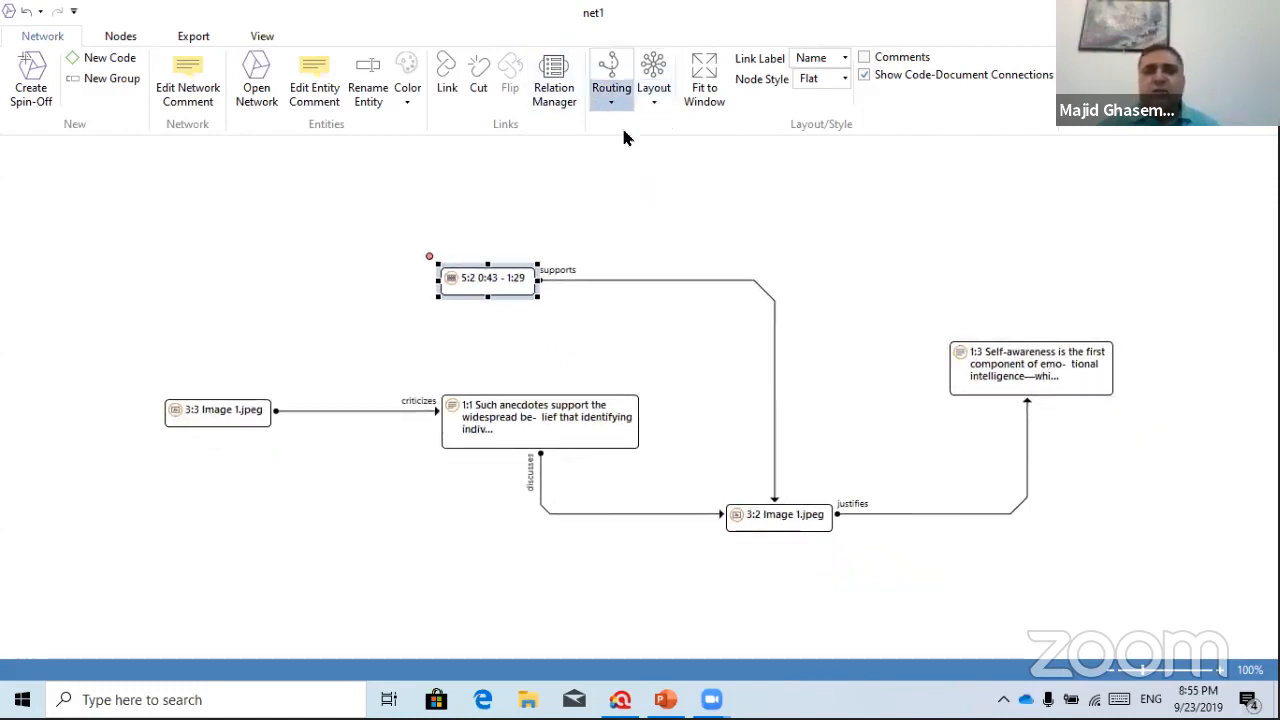
scroll(805, 205, up, 1)
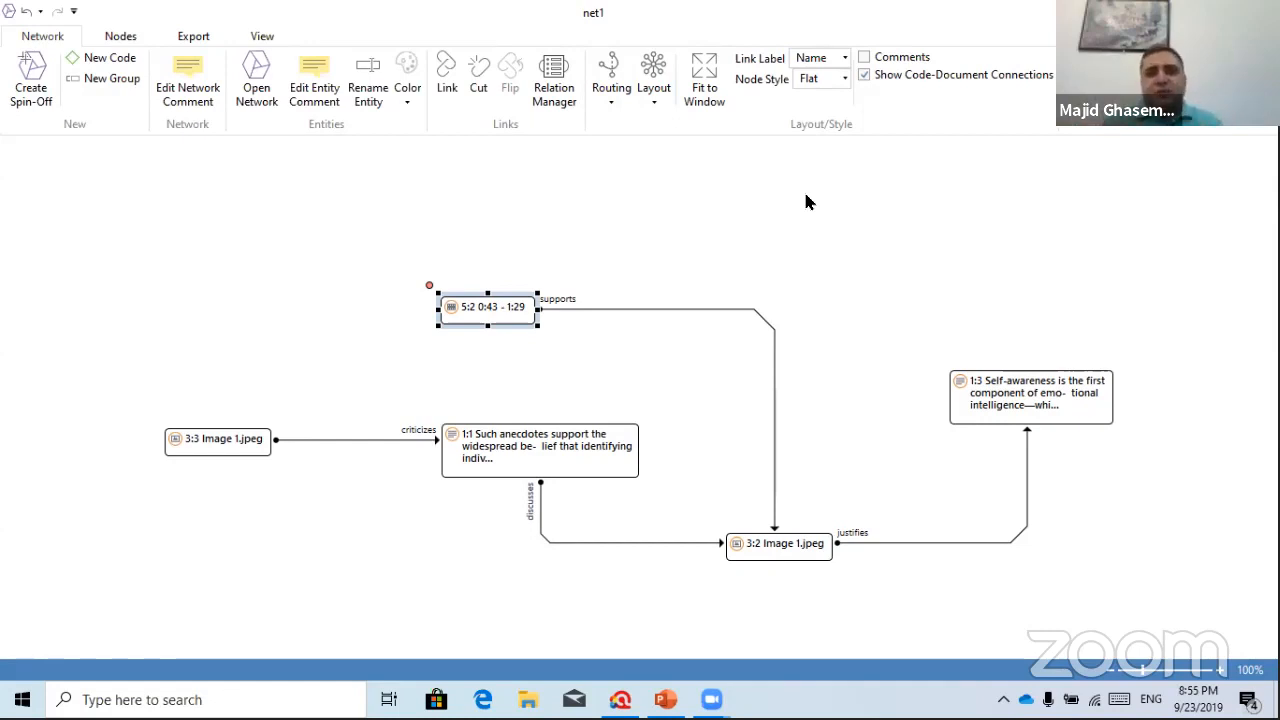
Redraw links with Organic Routing, apply the Tree layout, and close net1
click(611, 85)
click(643, 175)
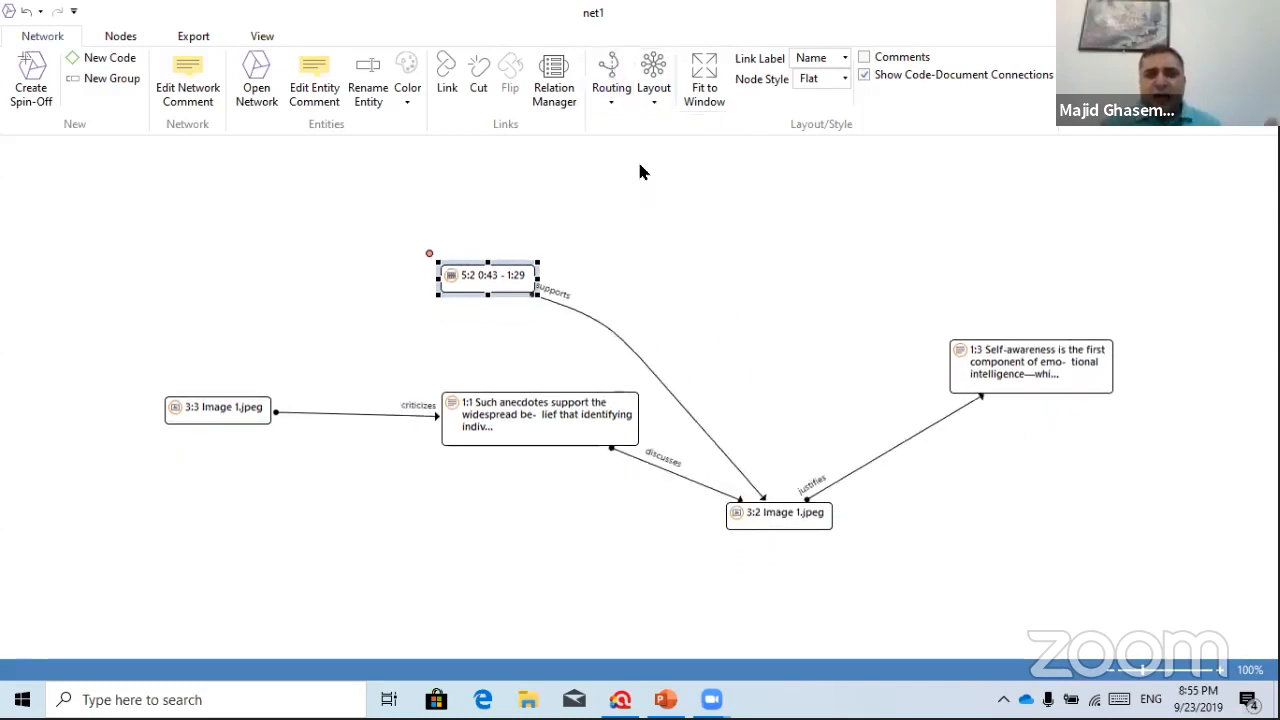
click(653, 75)
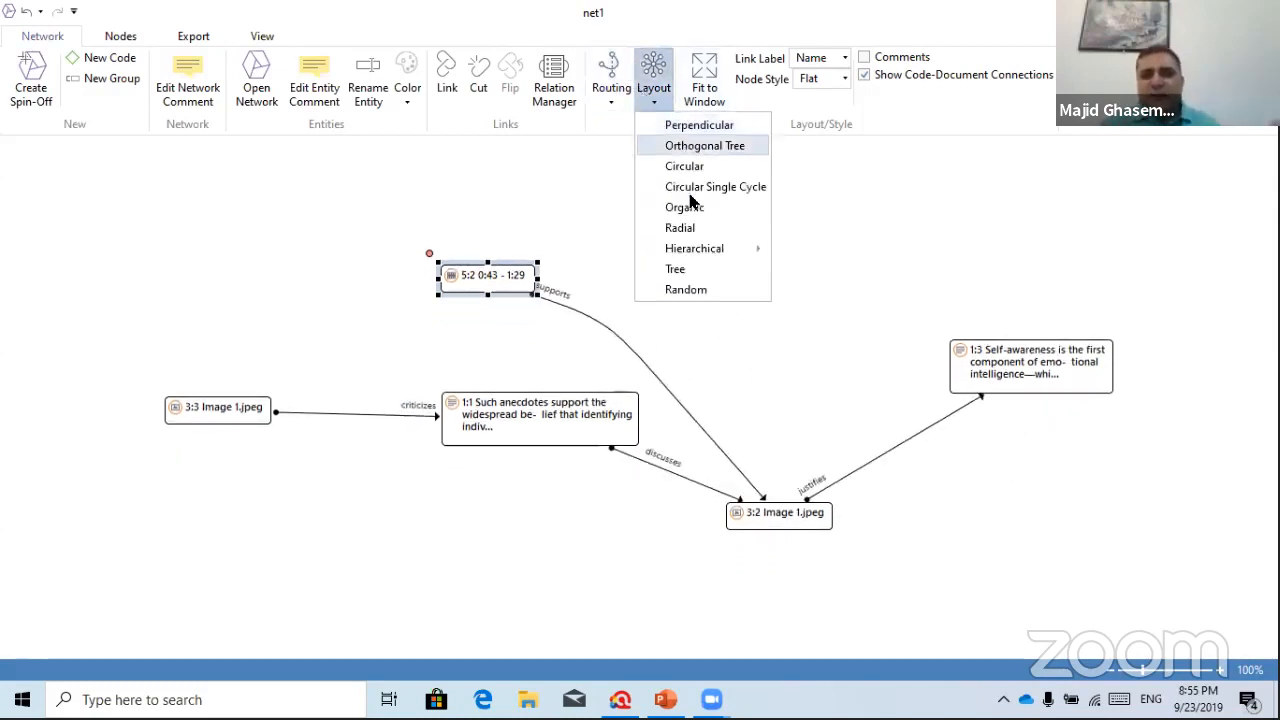
click(676, 269)
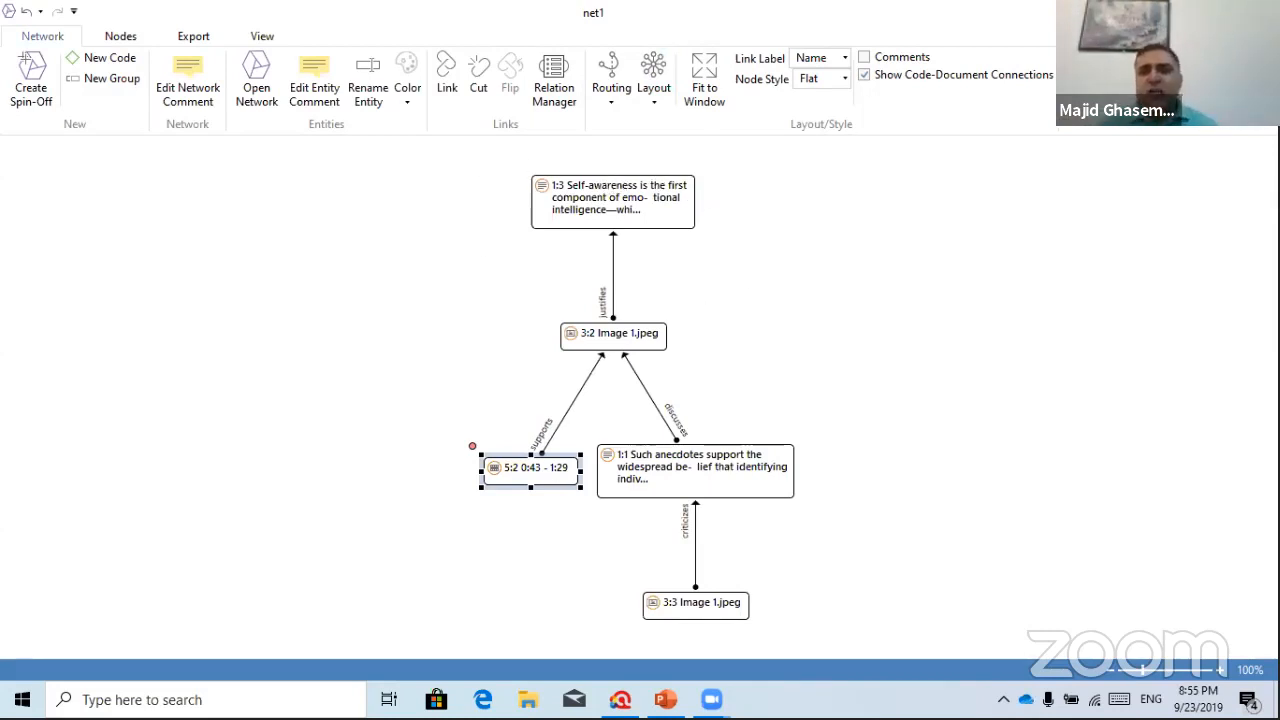
click(1172, 12)
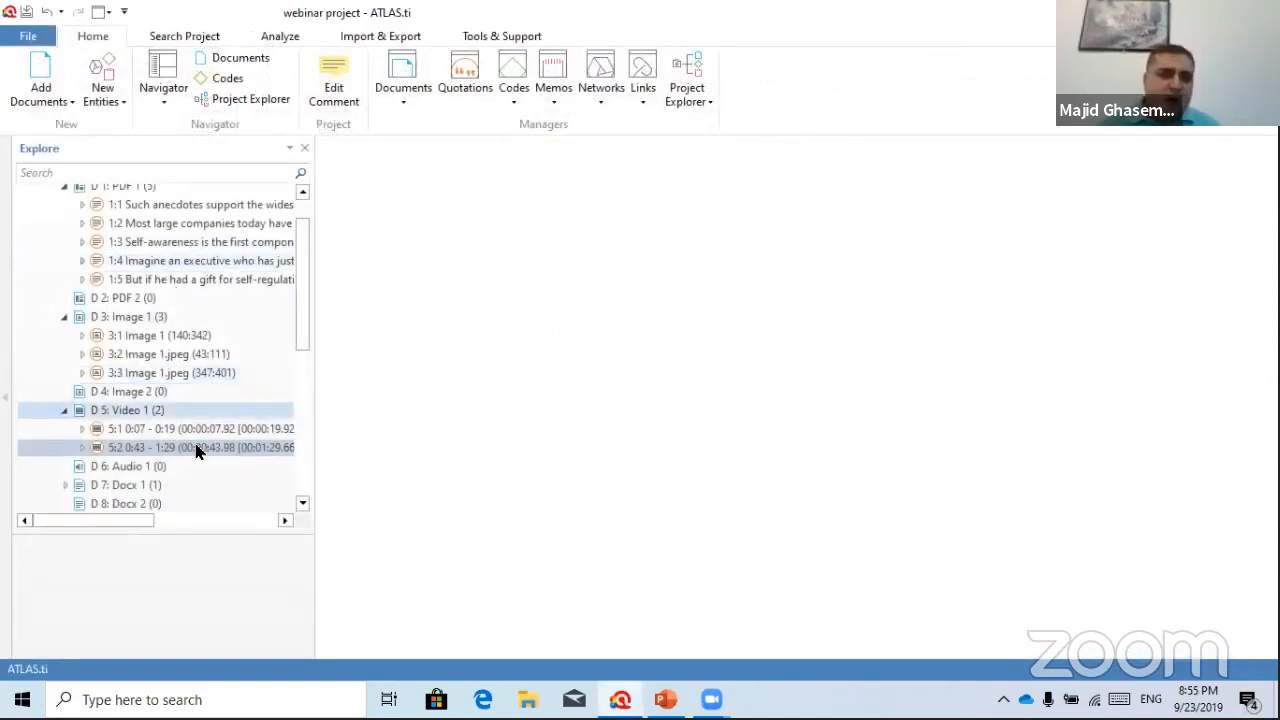
Create a new network named 'net 2' from New Entities > New Network
scroll(149, 368, up, 1)
scroll(157, 366, down, 3)
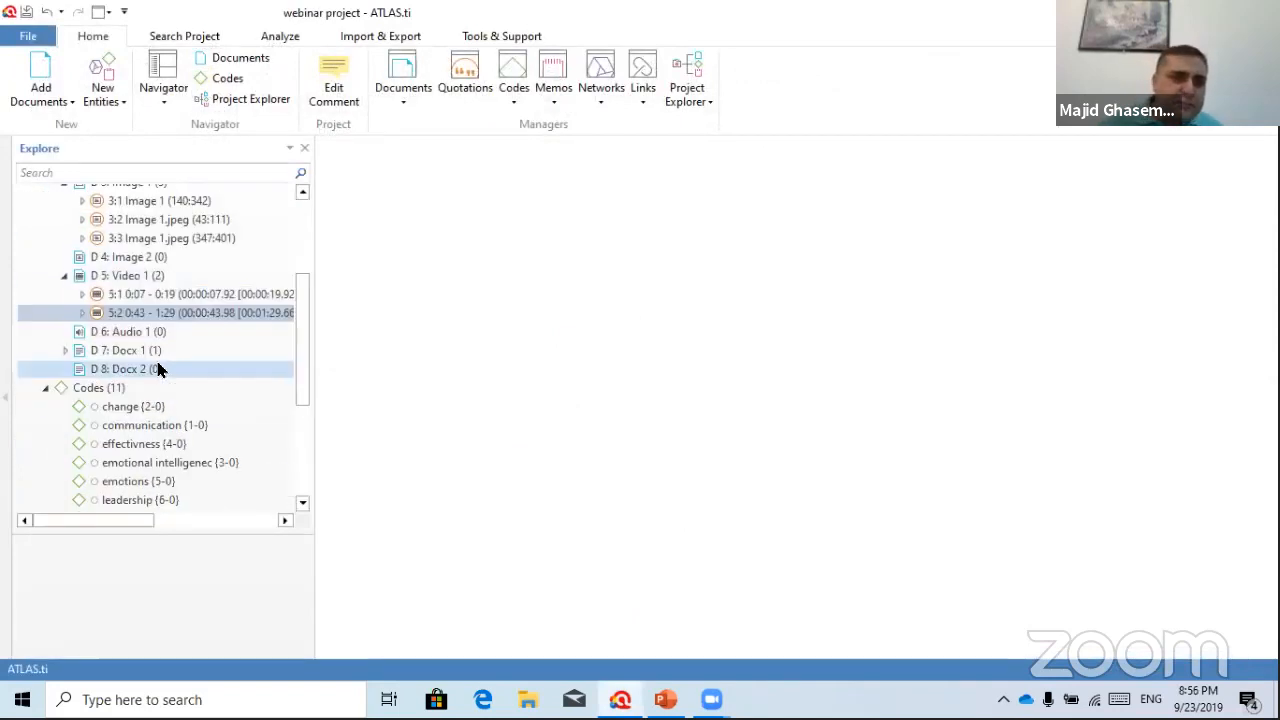
click(104, 101)
click(129, 166)
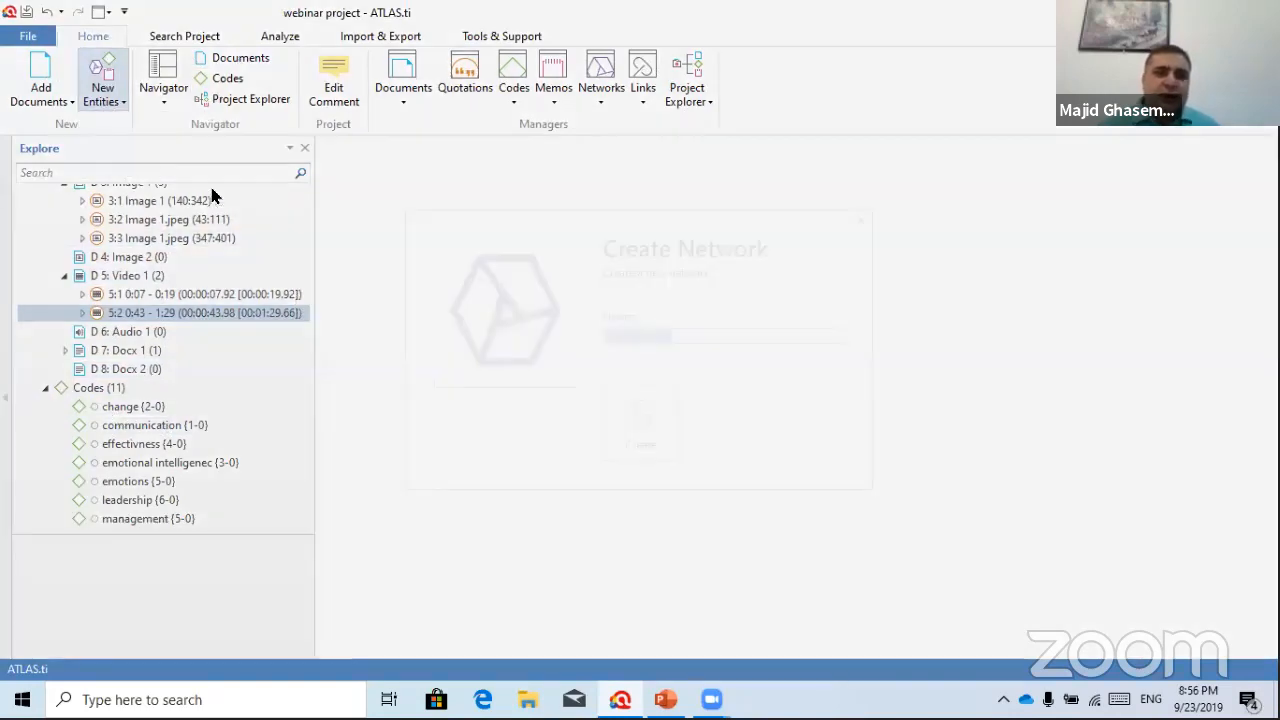
text(net 2)
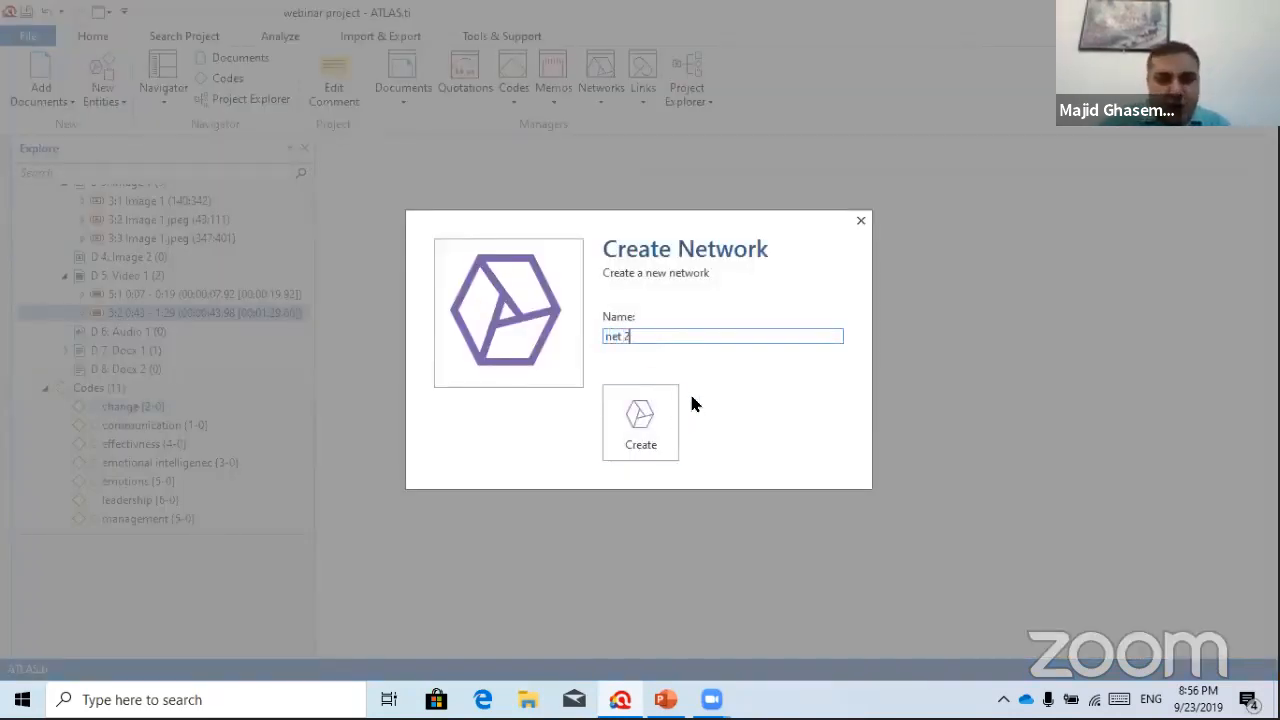
click(622, 422)
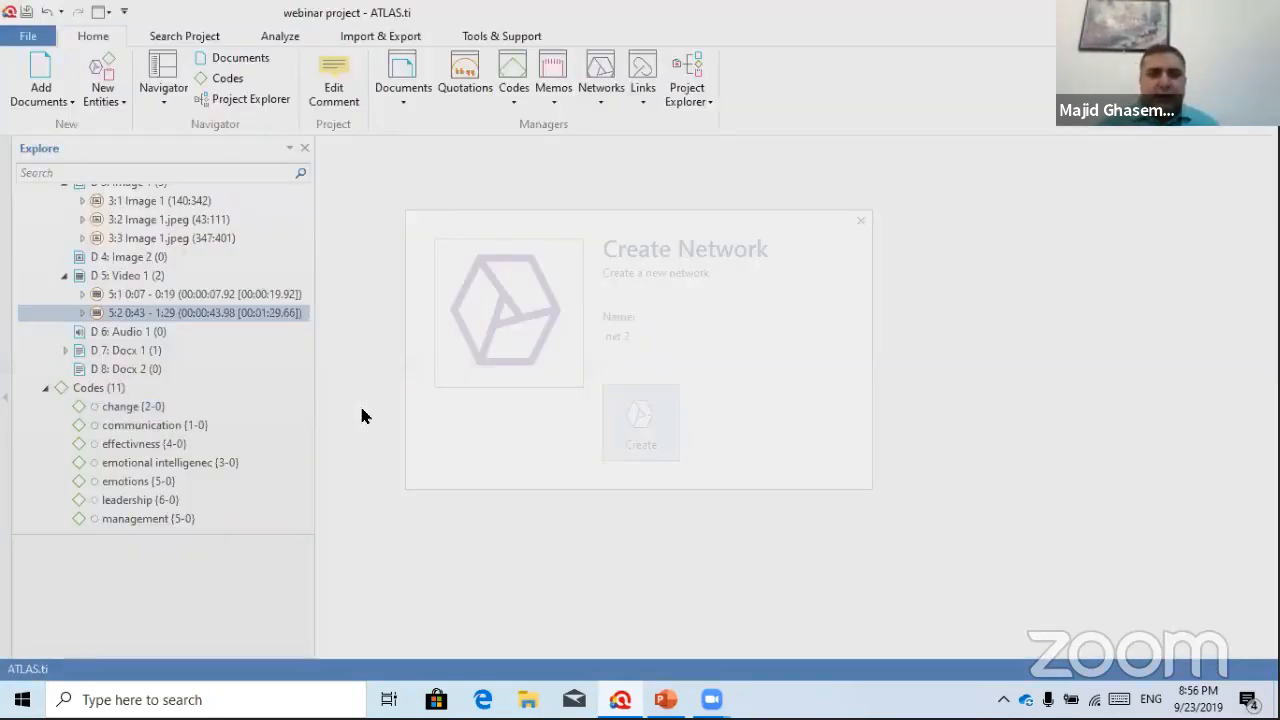
Drag the change, effectivness, leadership and transformation codes into net 2, then maximize it
drag(90, 407, 576, 264)
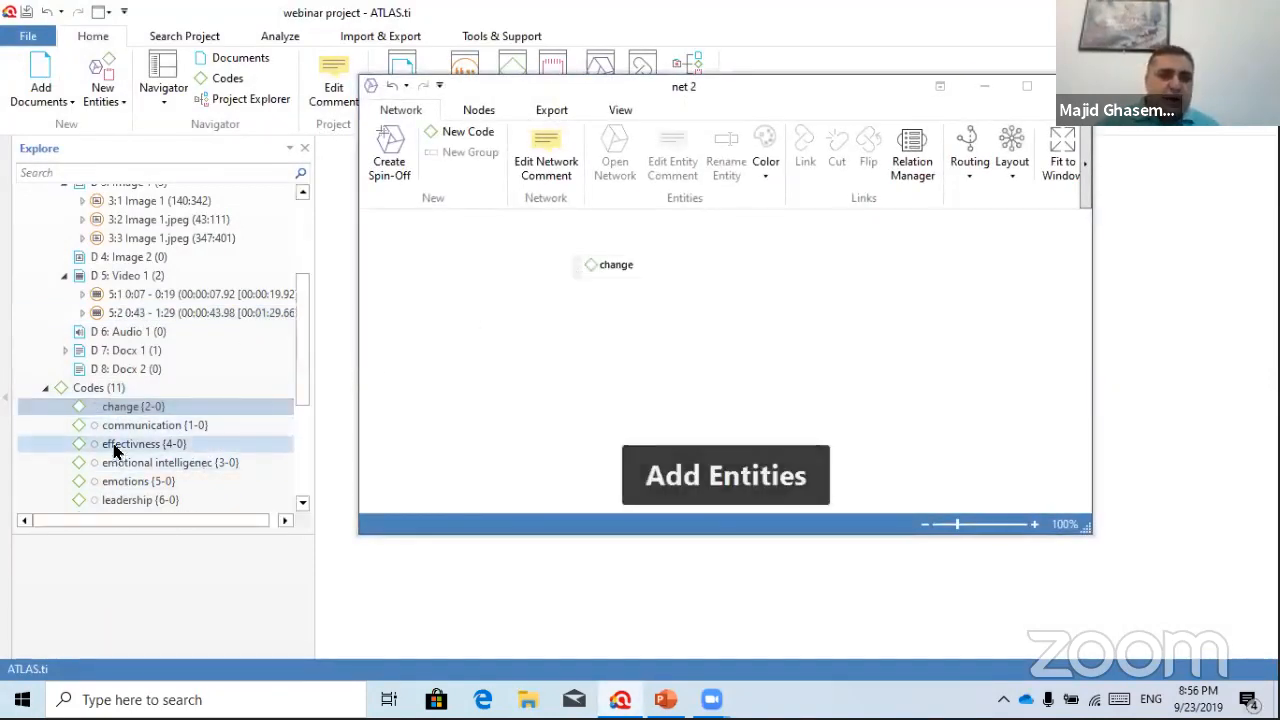
drag(114, 443, 740, 391)
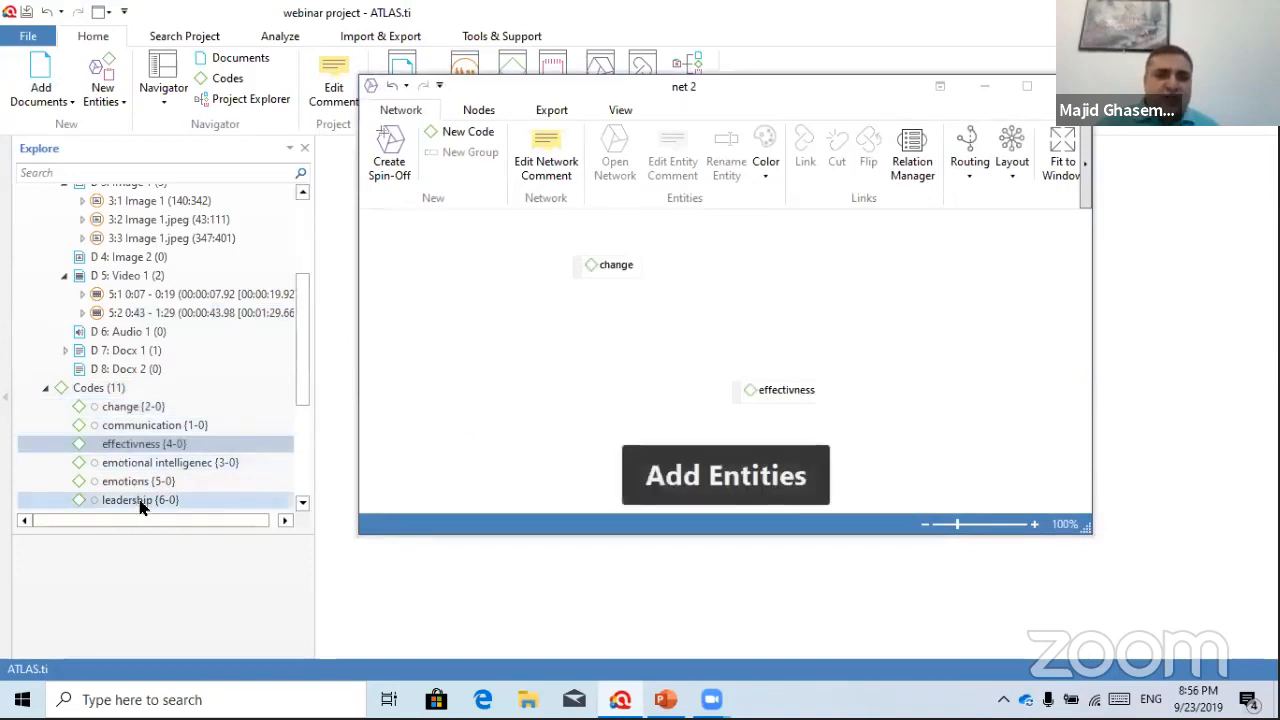
drag(143, 500, 868, 268)
drag(92, 444, 604, 411)
click(1027, 86)
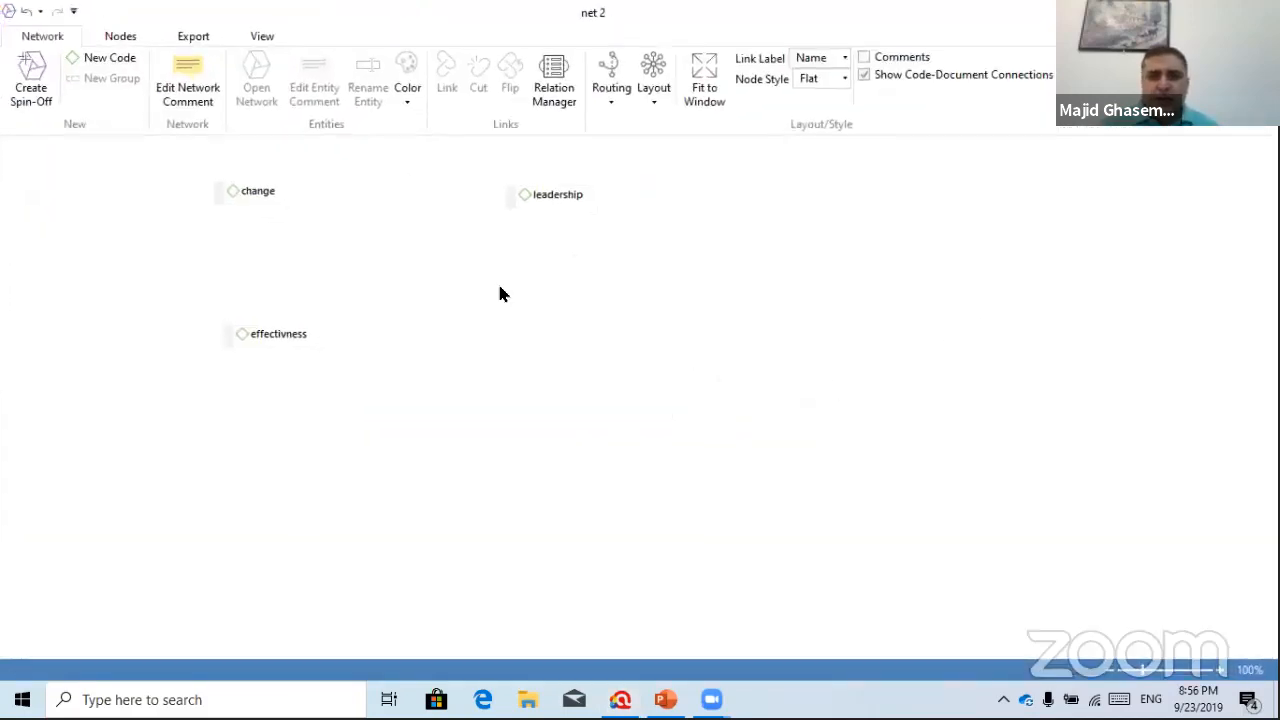
click(1211, 13)
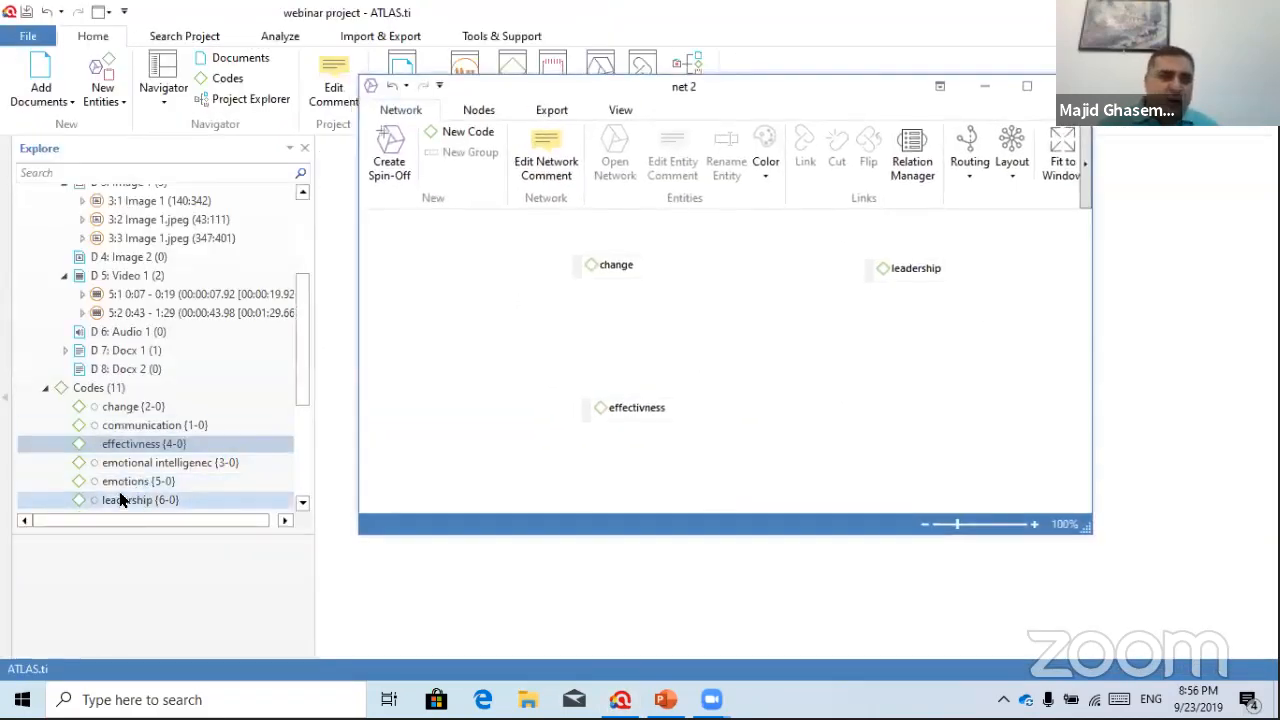
drag(121, 500, 790, 364)
scroll(240, 398, down, 2)
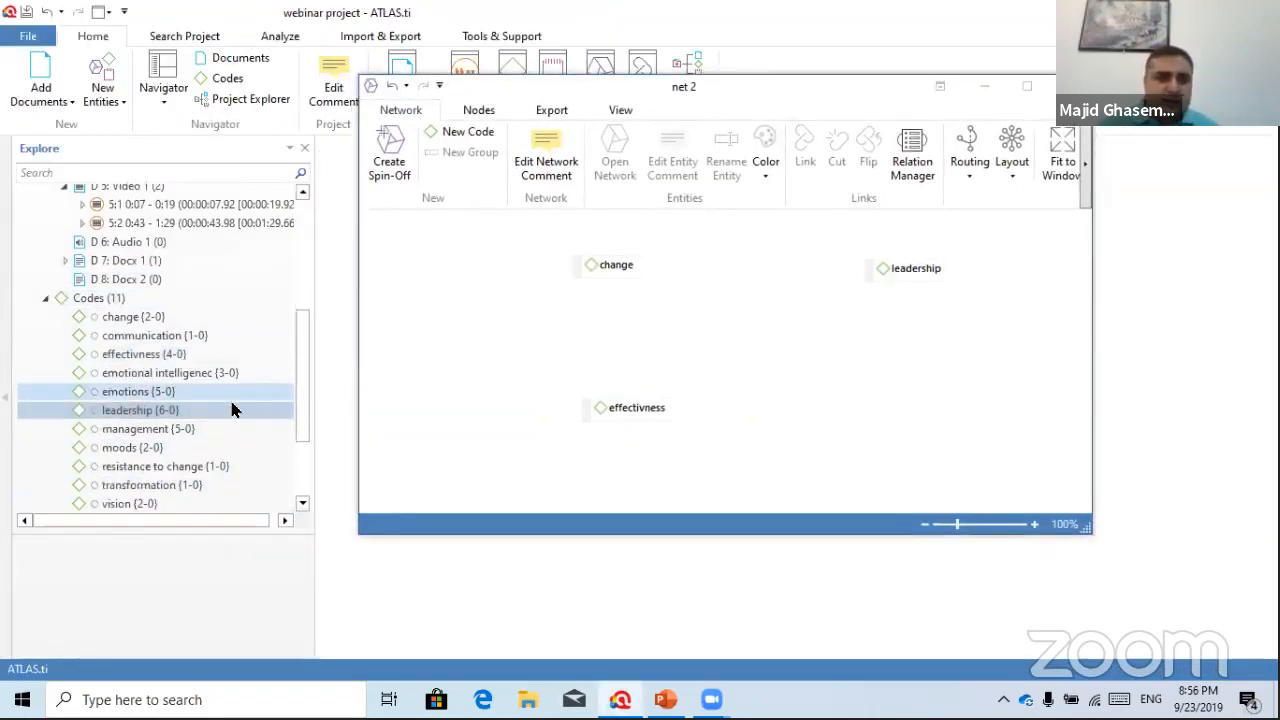
drag(124, 487, 826, 389)
click(1029, 87)
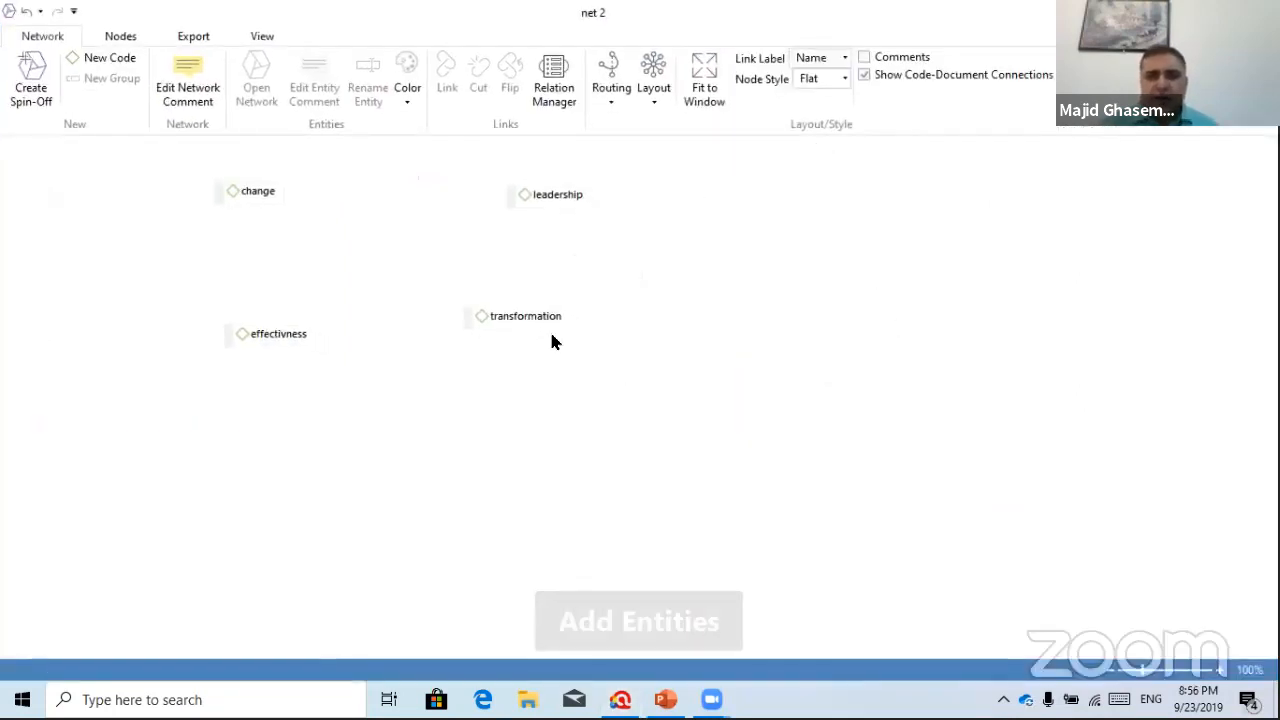
Rearrange the code nodes and link change to leadership as contradicts
drag(561, 209, 563, 231)
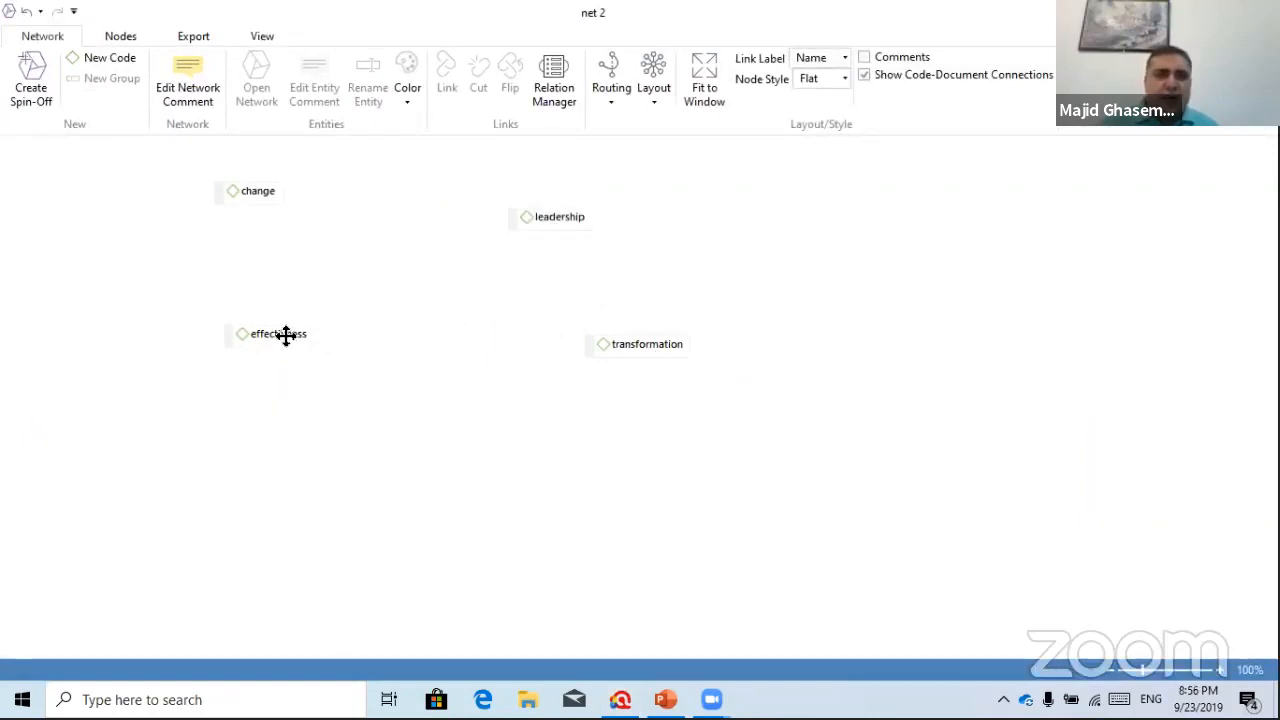
drag(286, 334, 379, 386)
drag(275, 199, 406, 251)
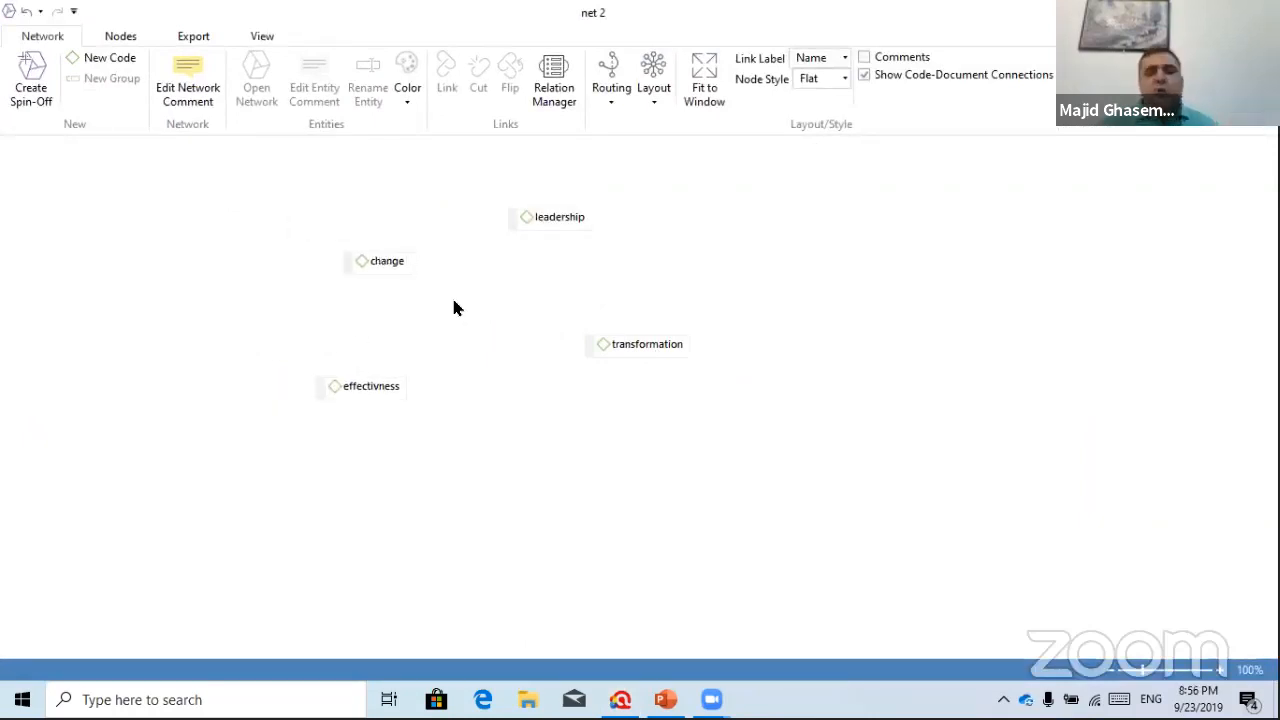
click(366, 265)
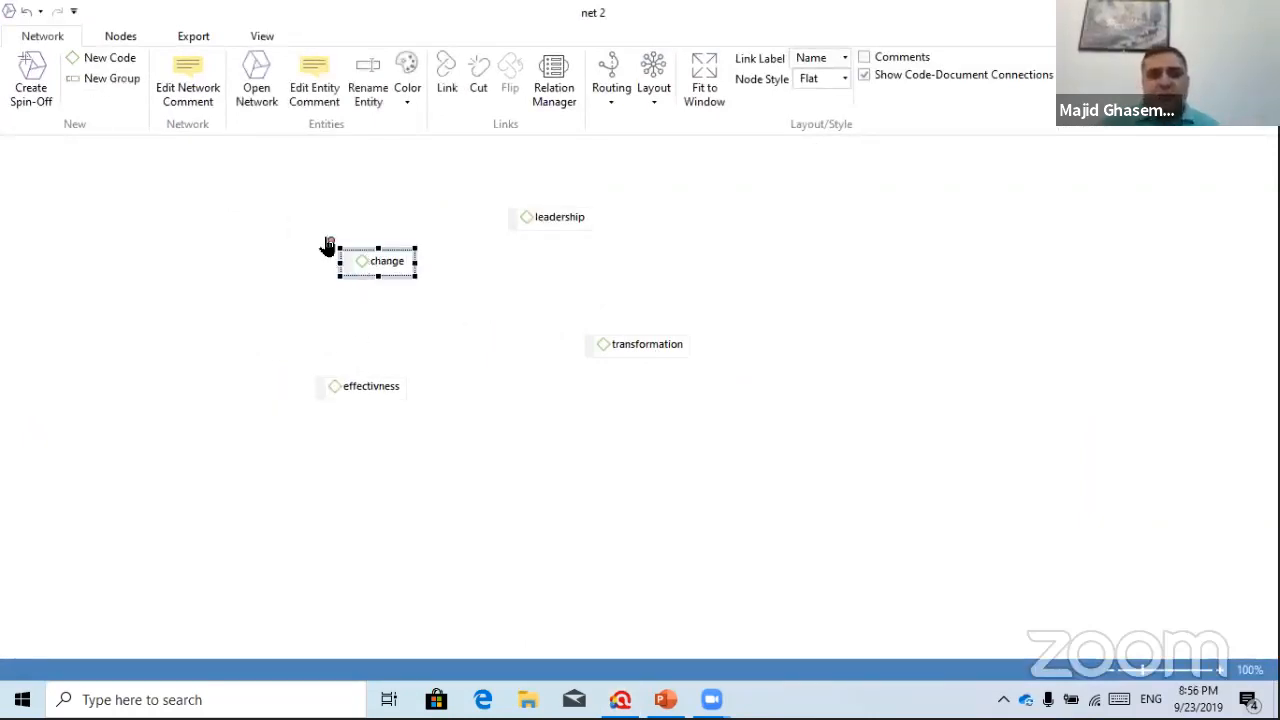
click(534, 219)
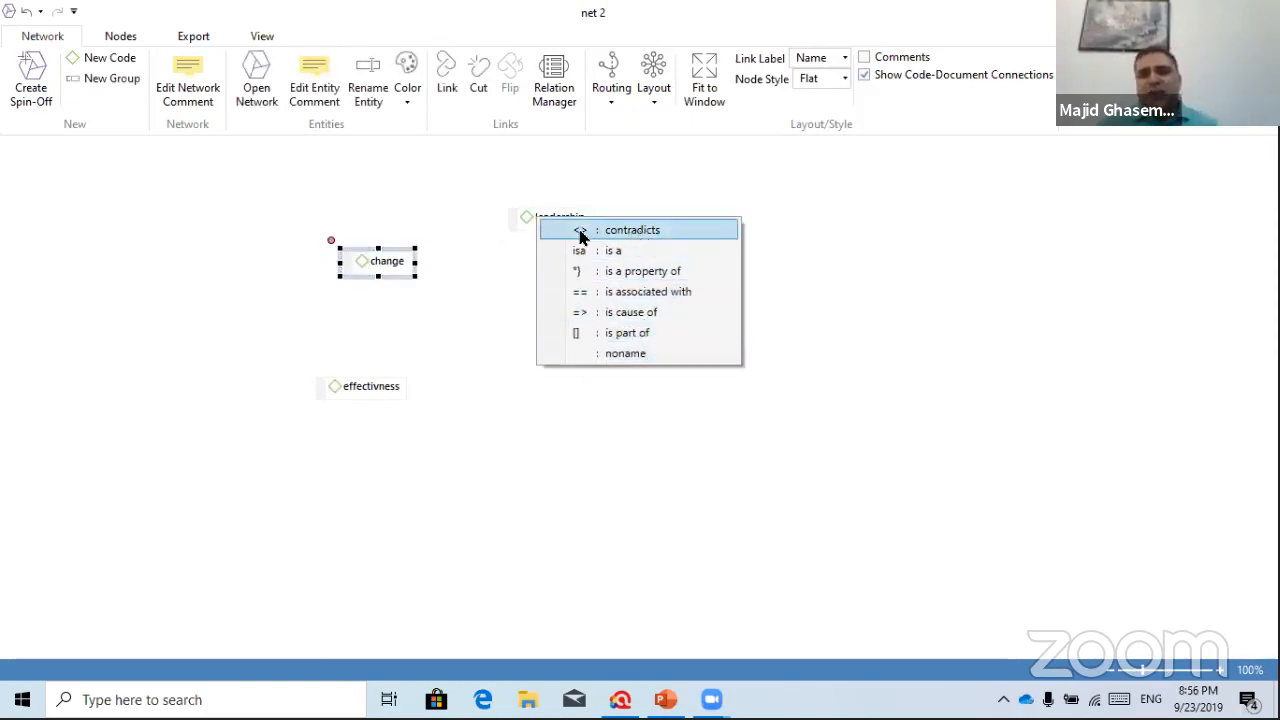
click(623, 230)
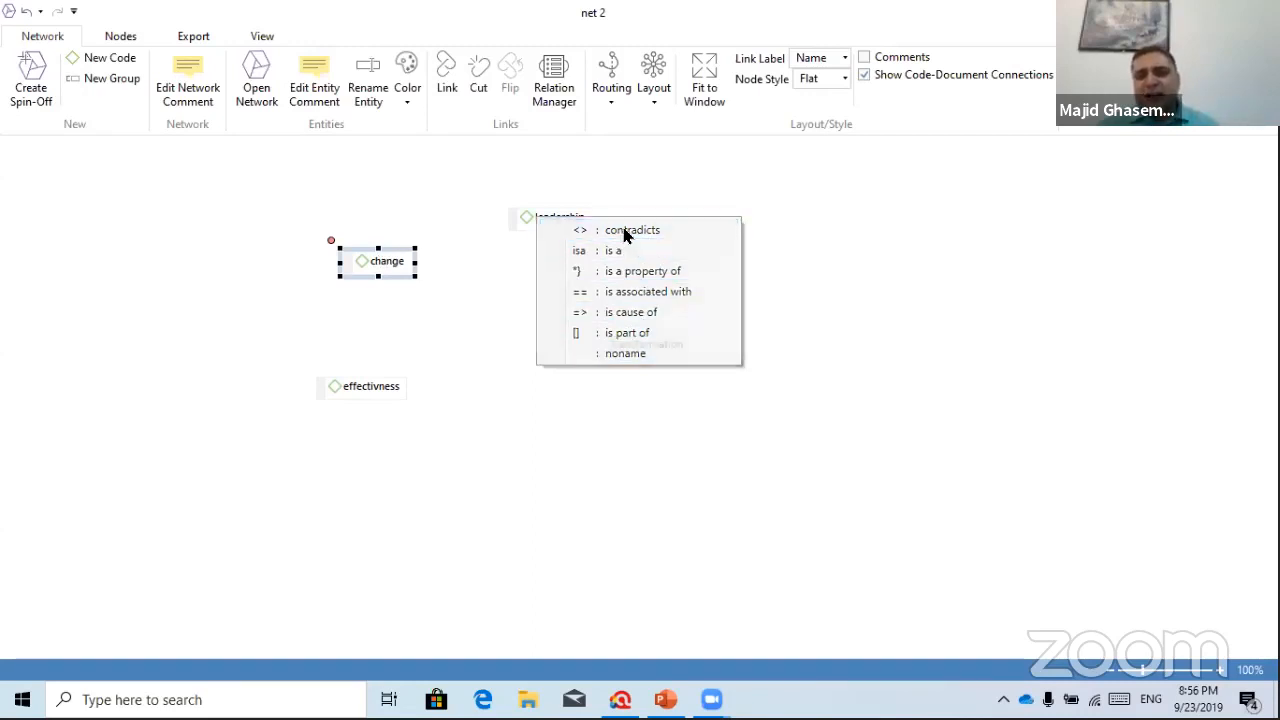
Link leadership is cause of transformation, and transformation is associated with effectivness
click(548, 222)
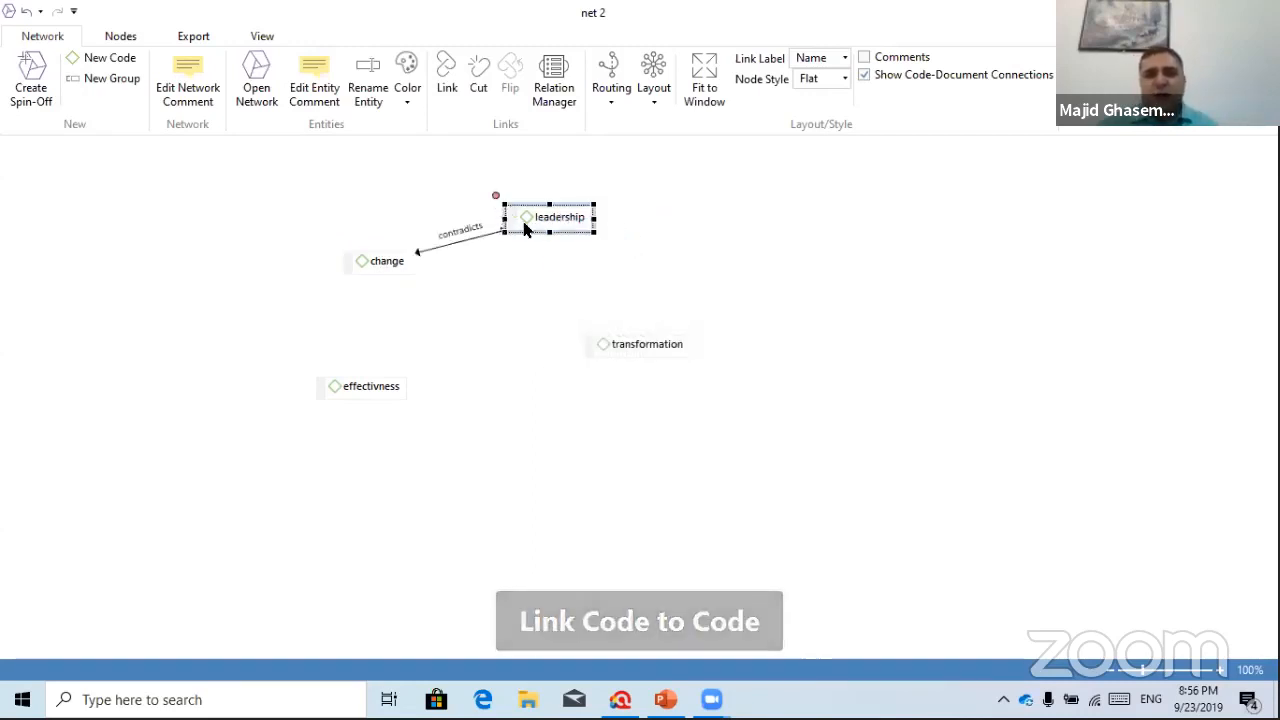
drag(496, 197, 668, 352)
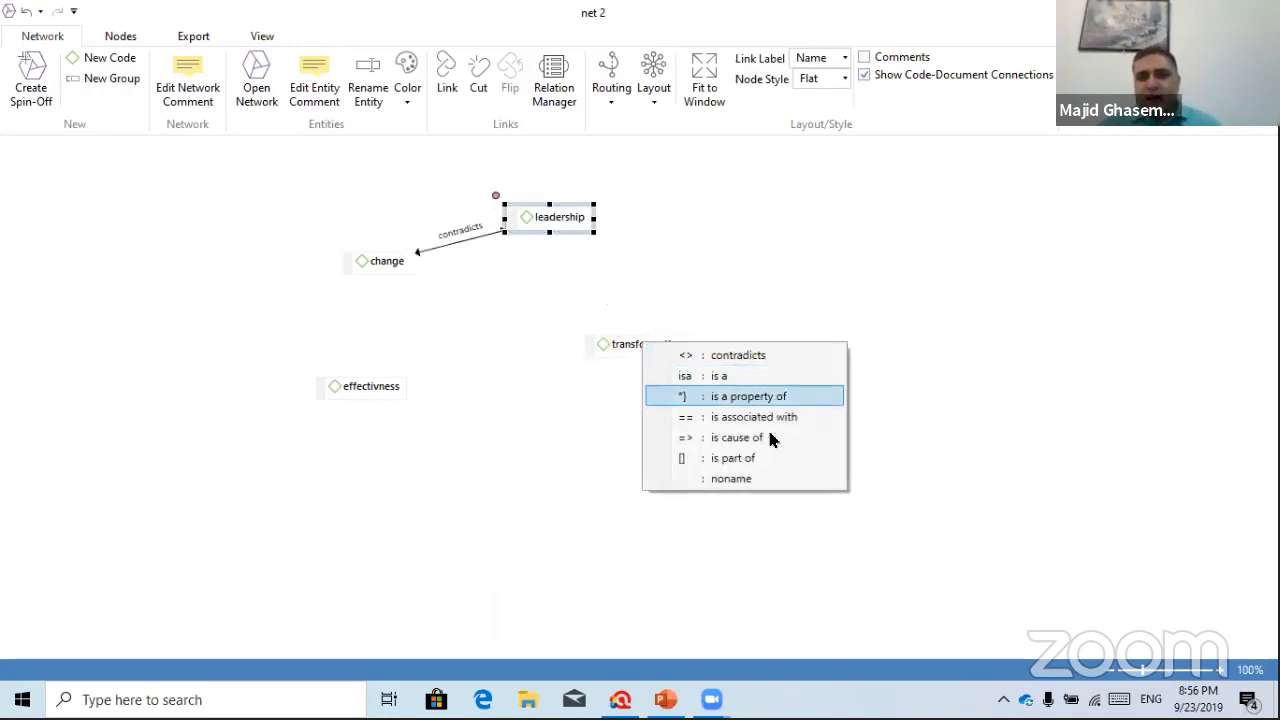
click(745, 438)
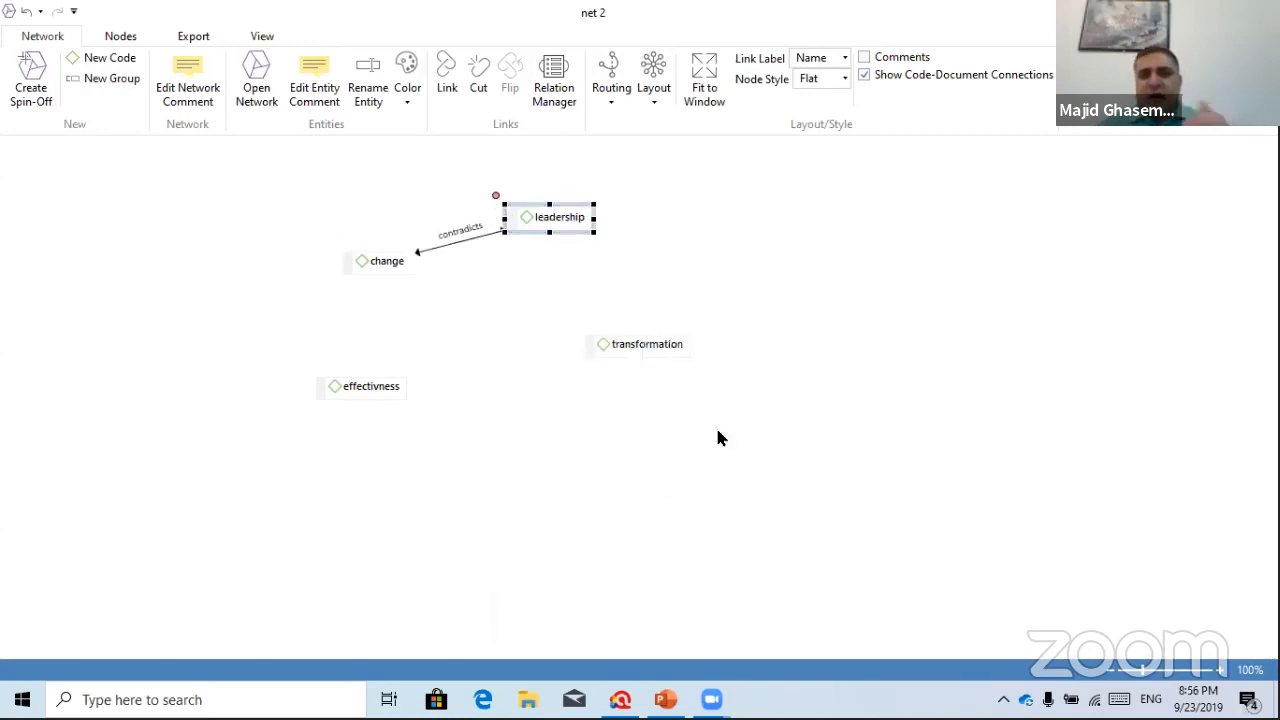
click(603, 344)
drag(572, 322, 364, 396)
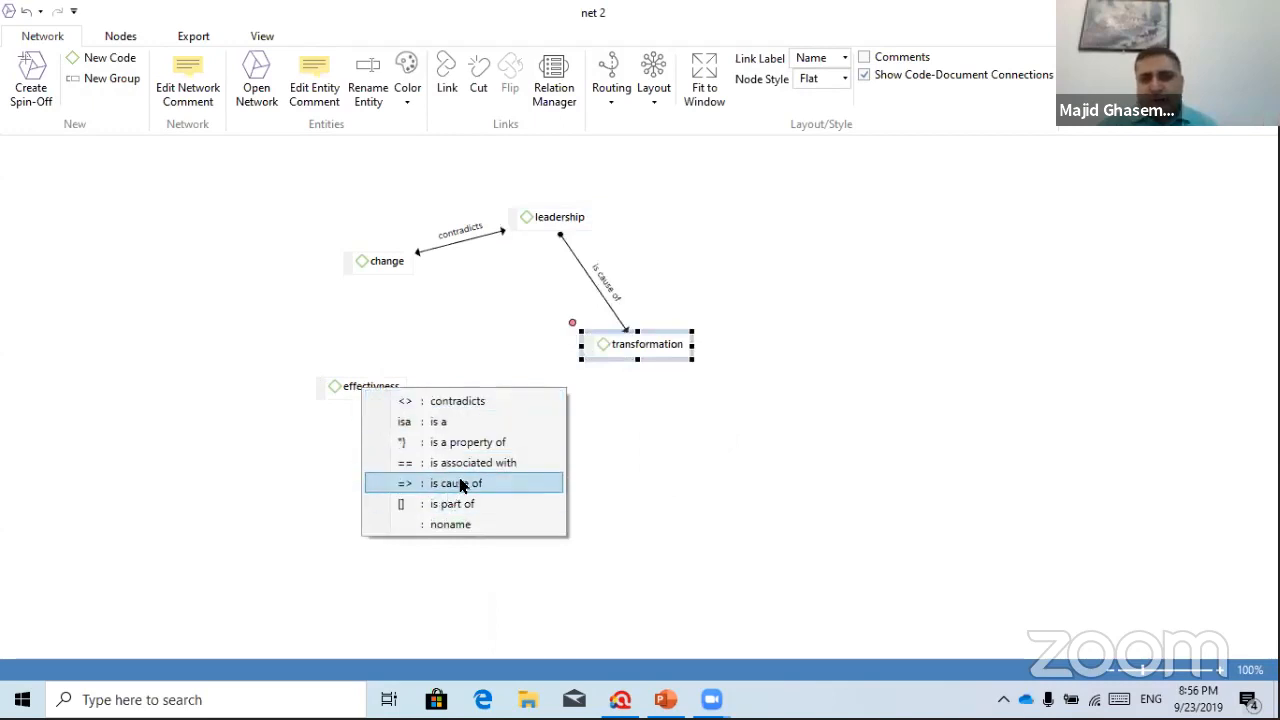
click(465, 466)
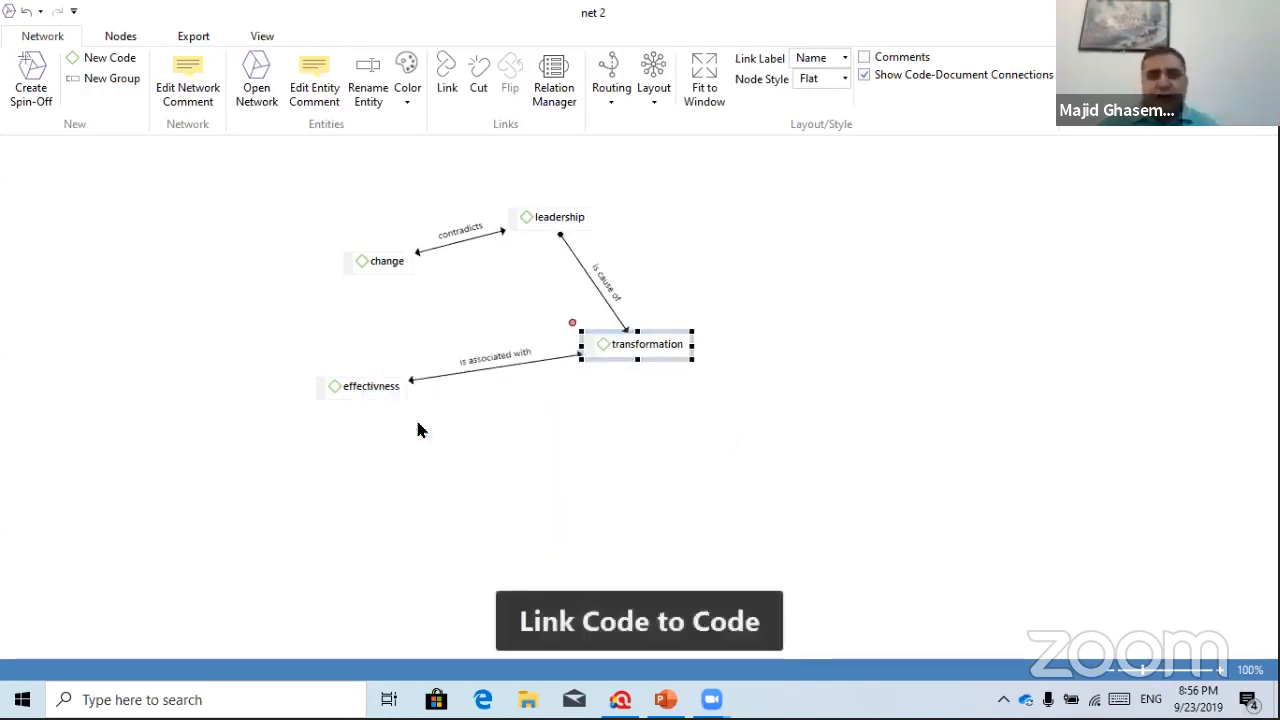
Move effectivness to the right and change to the left, selecting effectivness
drag(366, 385, 920, 287)
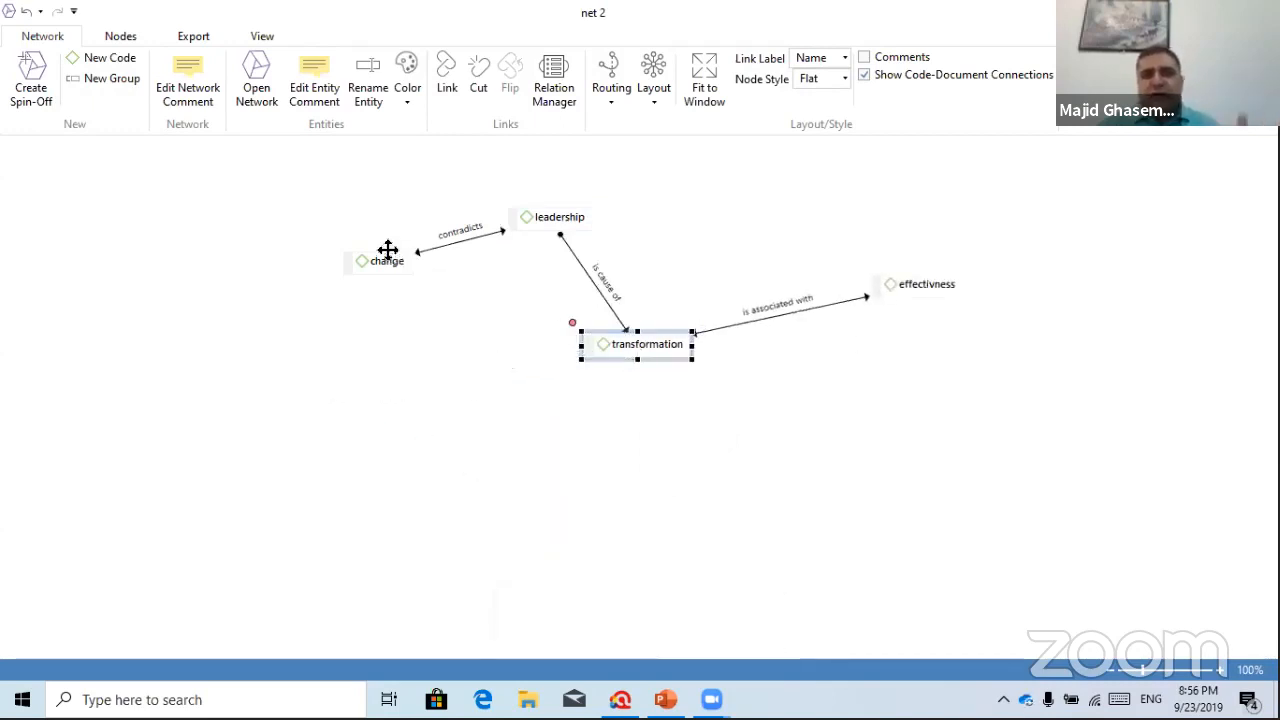
drag(389, 251, 300, 276)
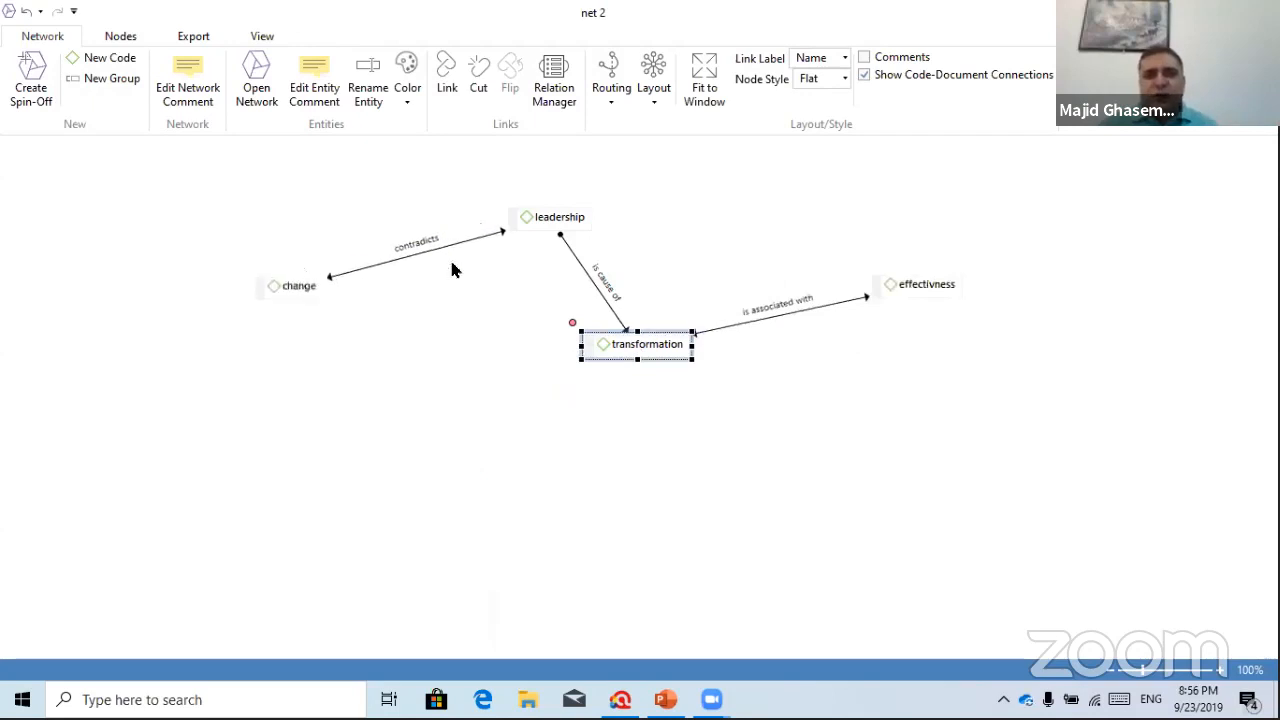
click(920, 290)
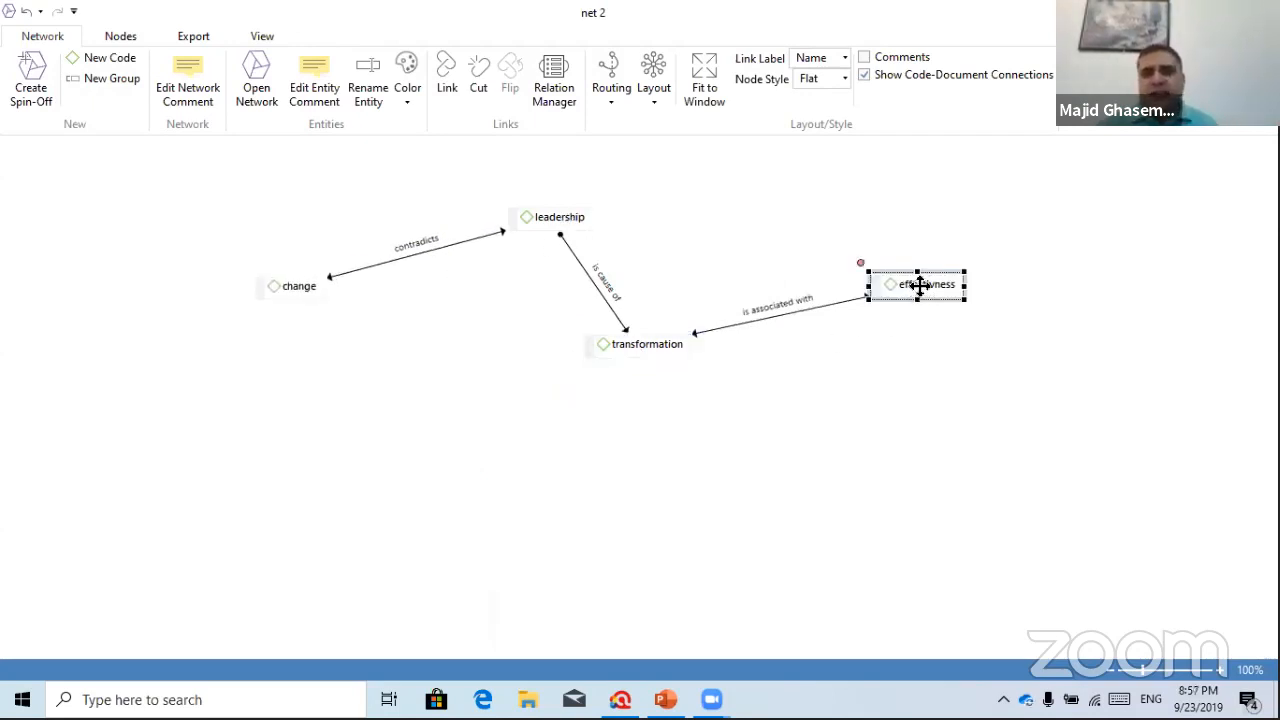
Add effectivness's linked quotations to net 2 via Add Neighbors > Quotations
right_click(920, 285)
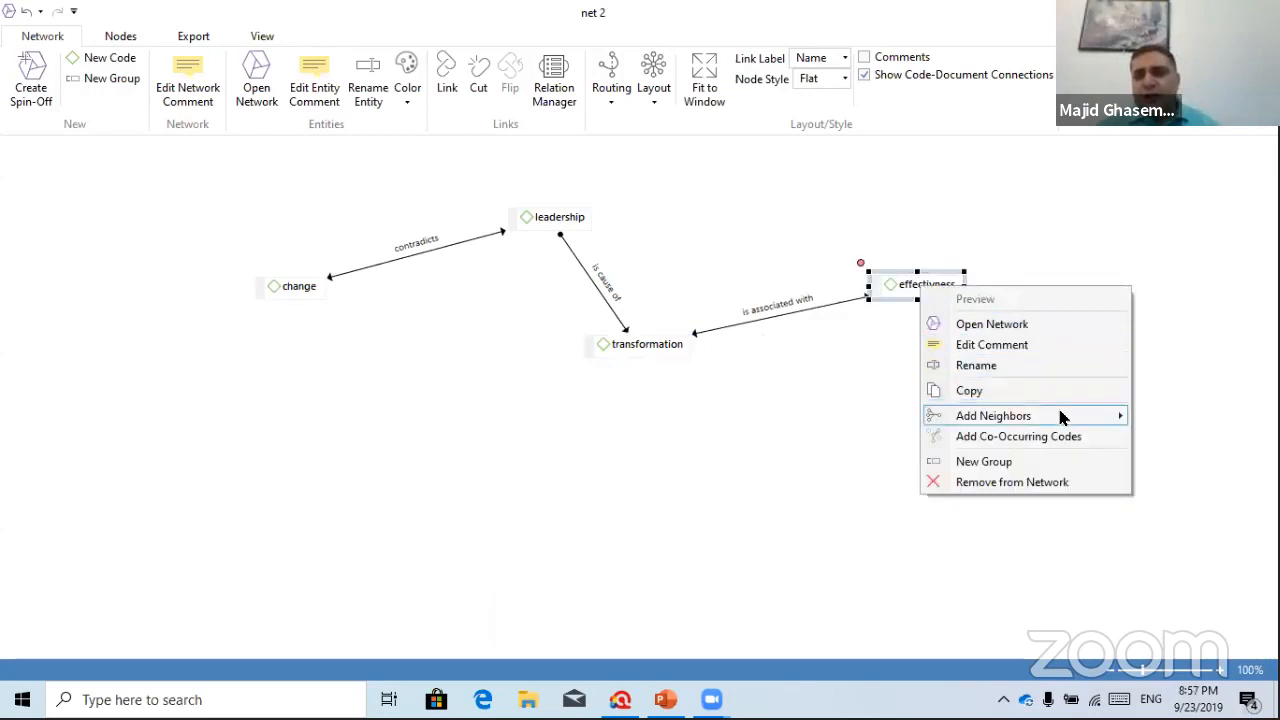
mouse_move(1062, 417)
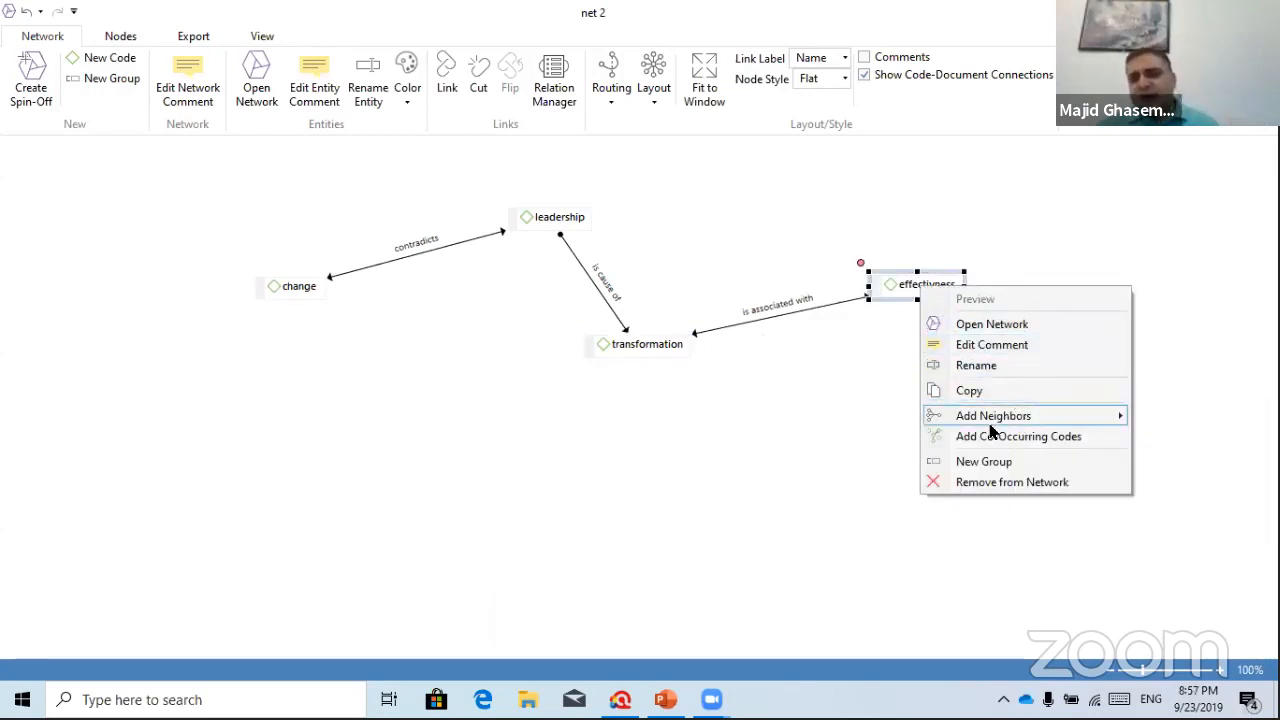
mouse_move(964, 420)
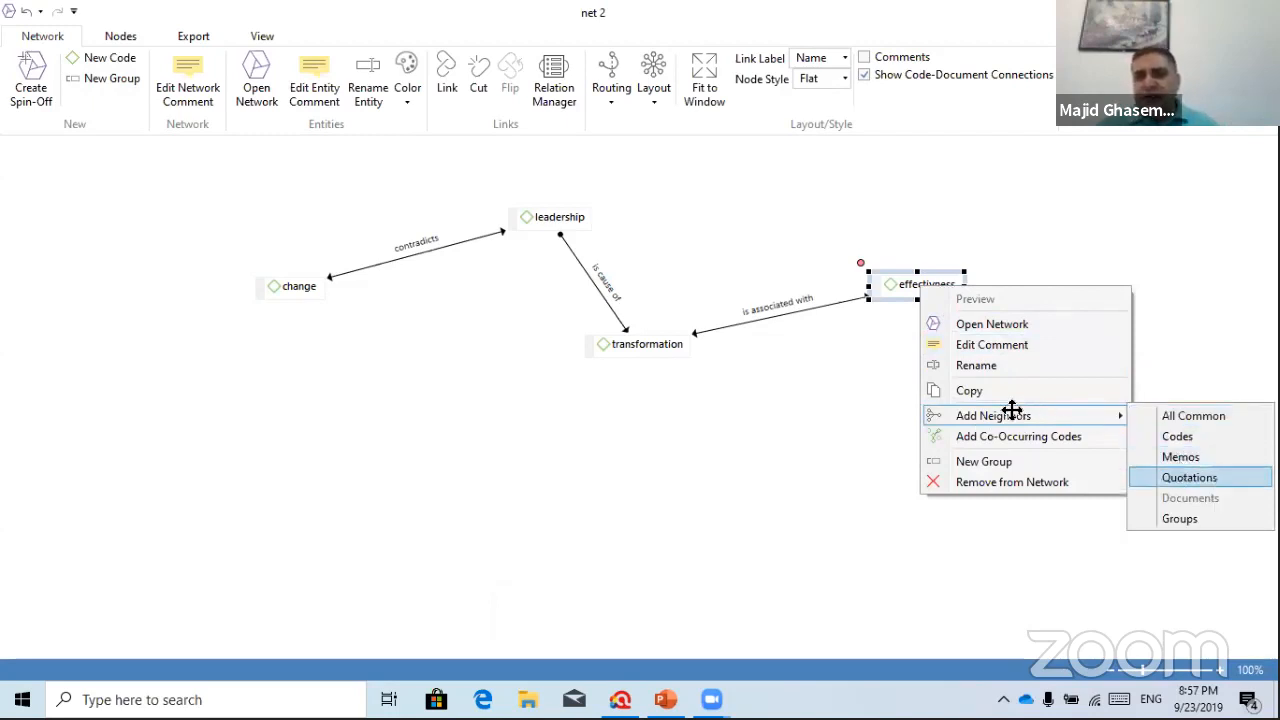
click(1189, 478)
Spread out the 3:2, 3:3 and 5:2 quotation nodes and nudge effectivness
drag(1016, 359, 1120, 291)
drag(1031, 389, 793, 584)
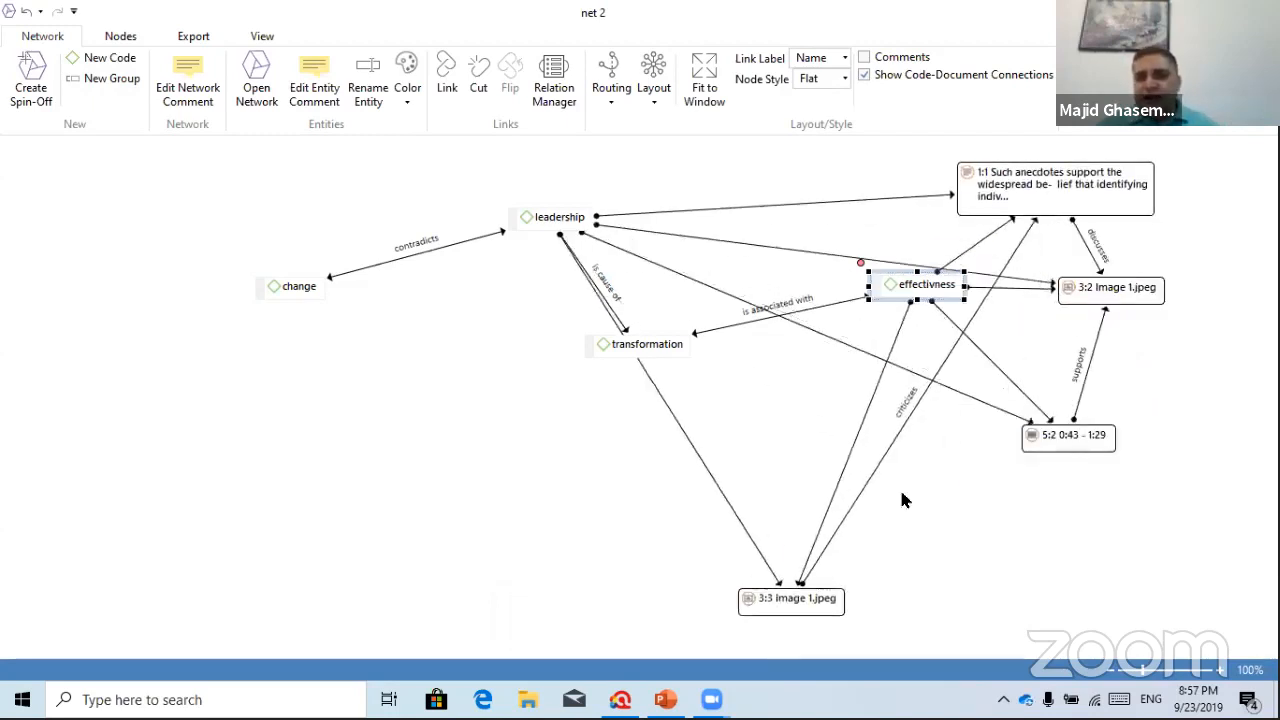
drag(1040, 449, 999, 549)
drag(920, 283, 900, 309)
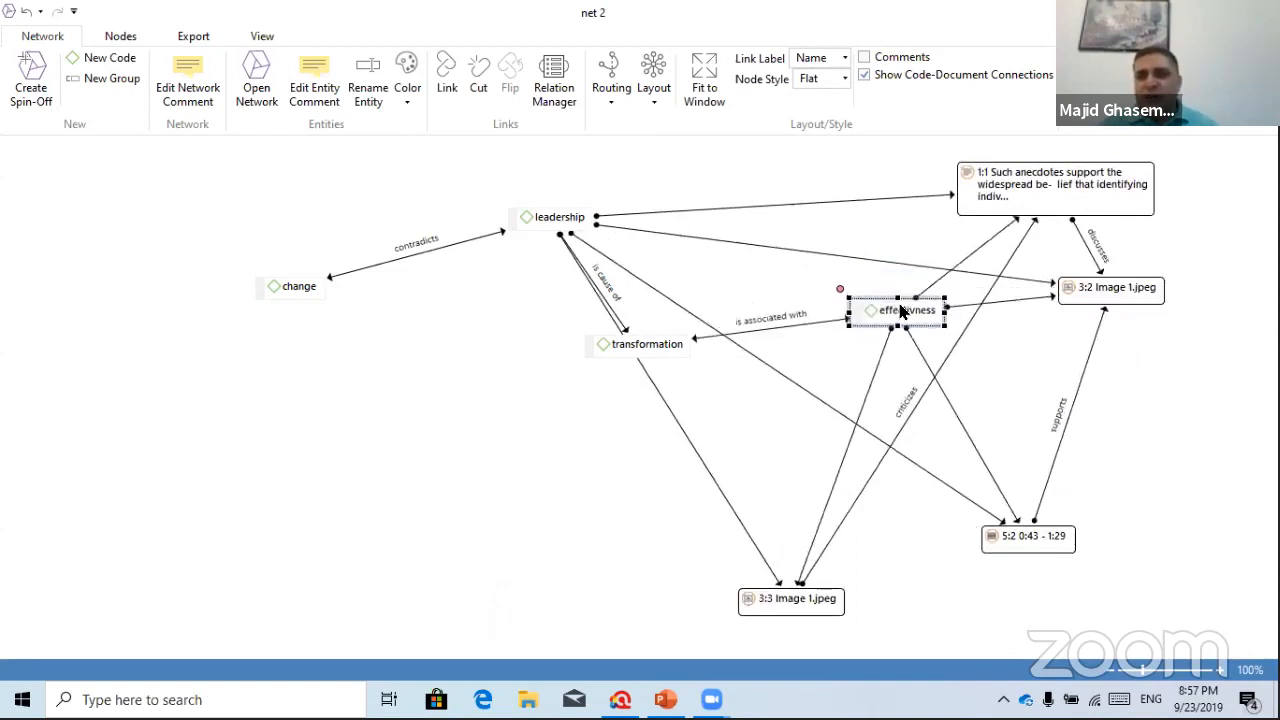
Select the 1:1, 3:2, 5:2 and 3:3 quotation nodes and the effectivness–5:2 link in turn
click(1049, 206)
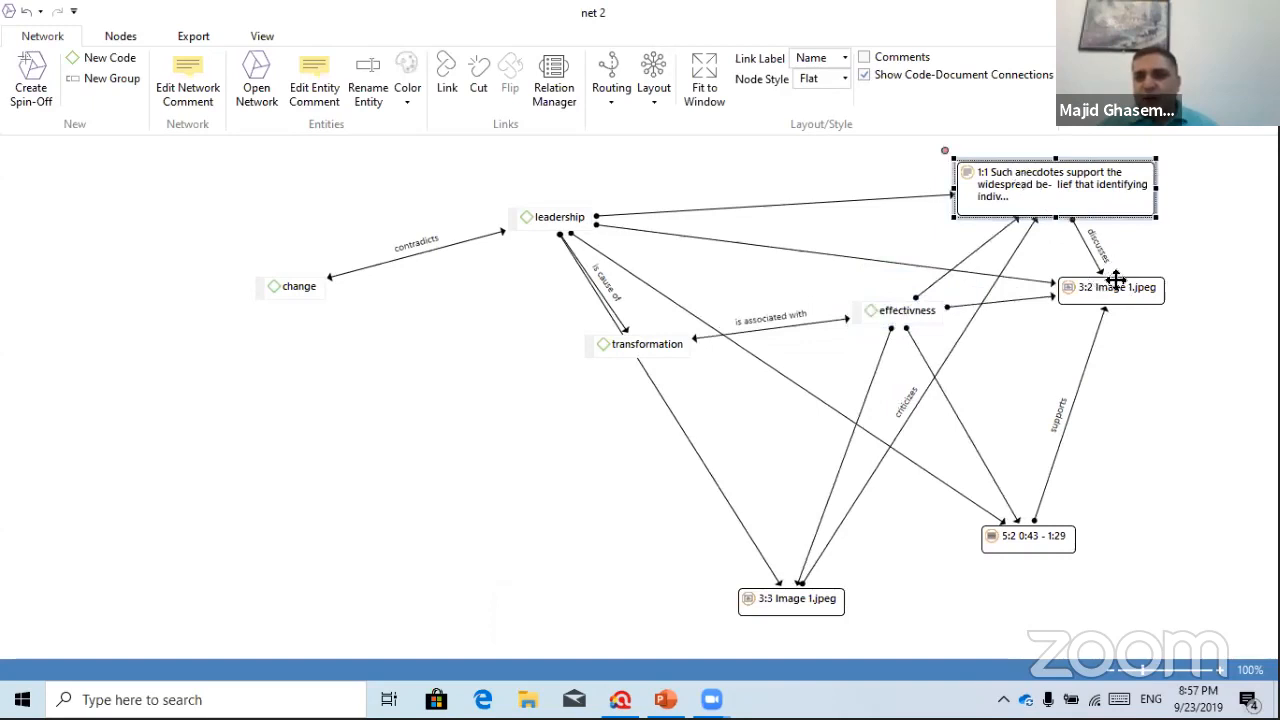
click(1108, 297)
click(1017, 521)
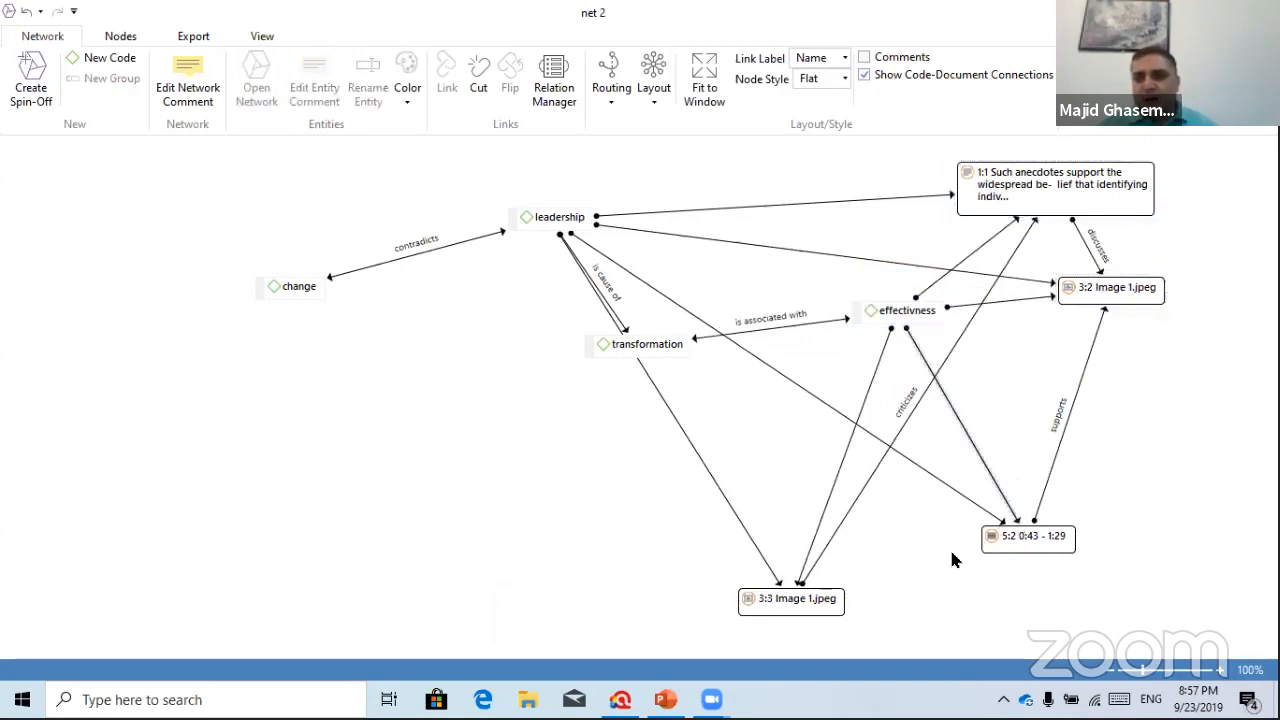
click(837, 594)
click(1012, 538)
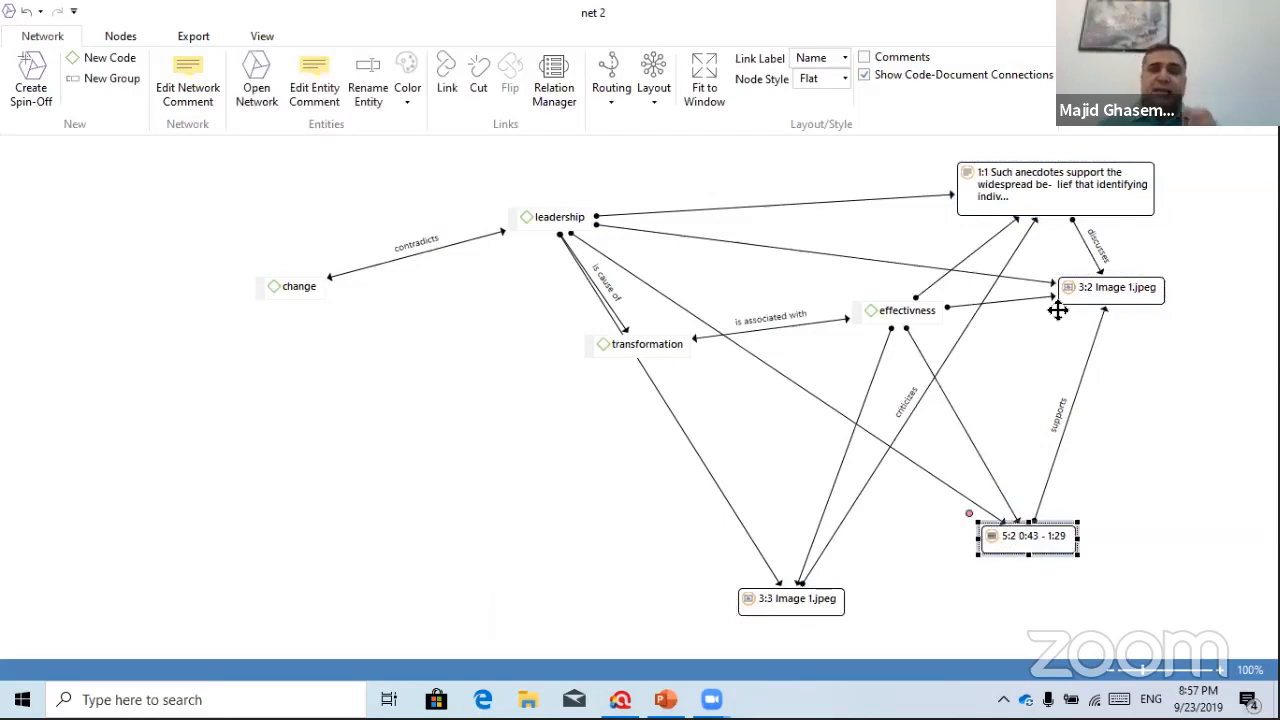
click(1066, 200)
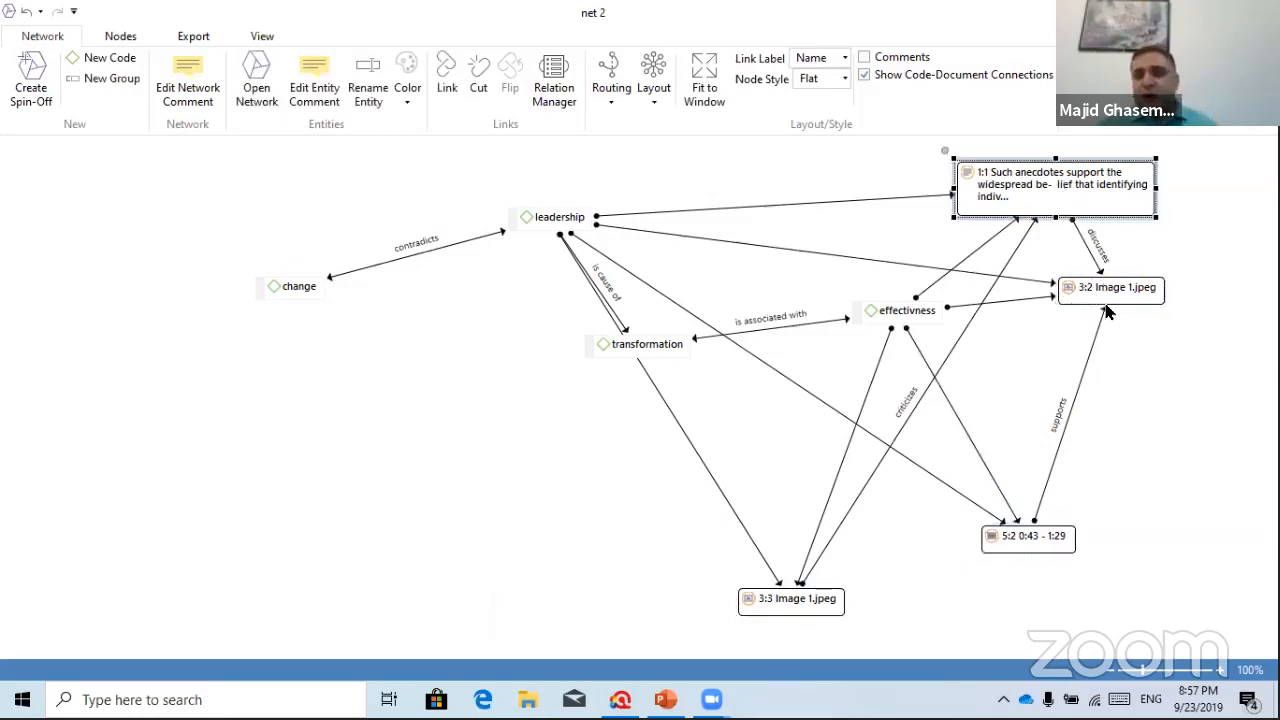
click(1110, 288)
click(1036, 534)
click(810, 592)
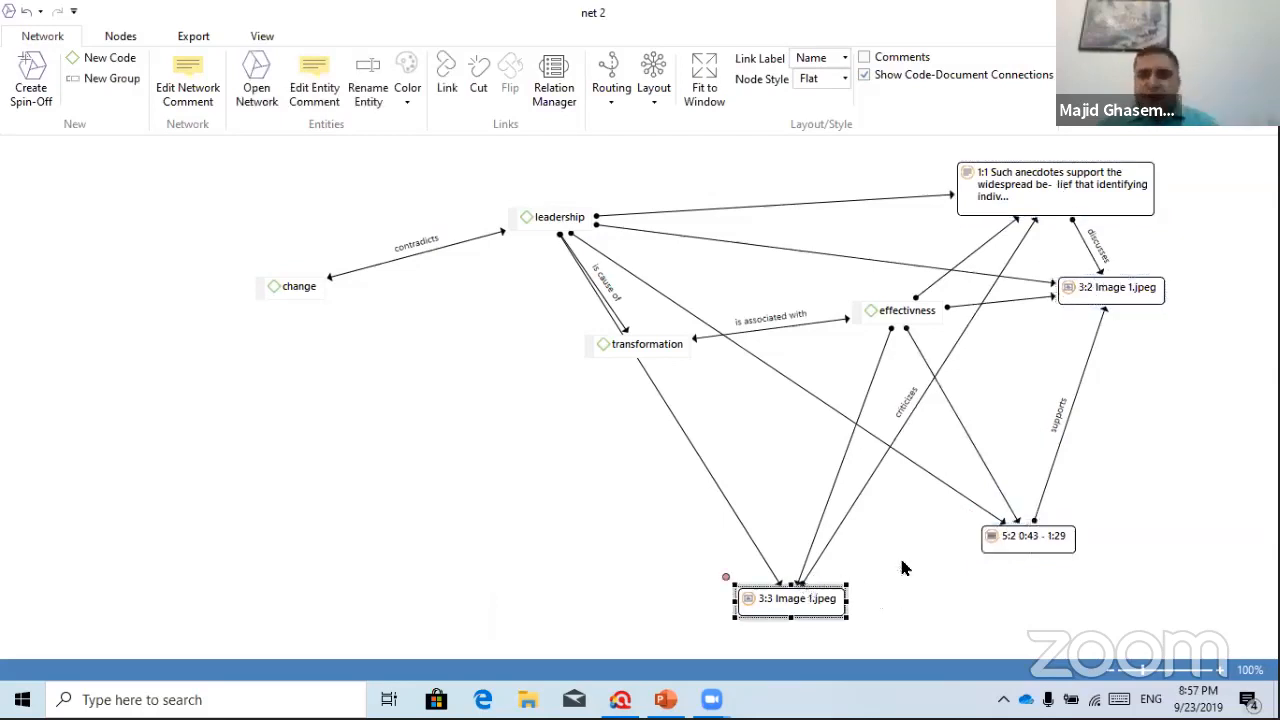
Move the transformation node up and right, then reselect the four quotation nodes
click(562, 218)
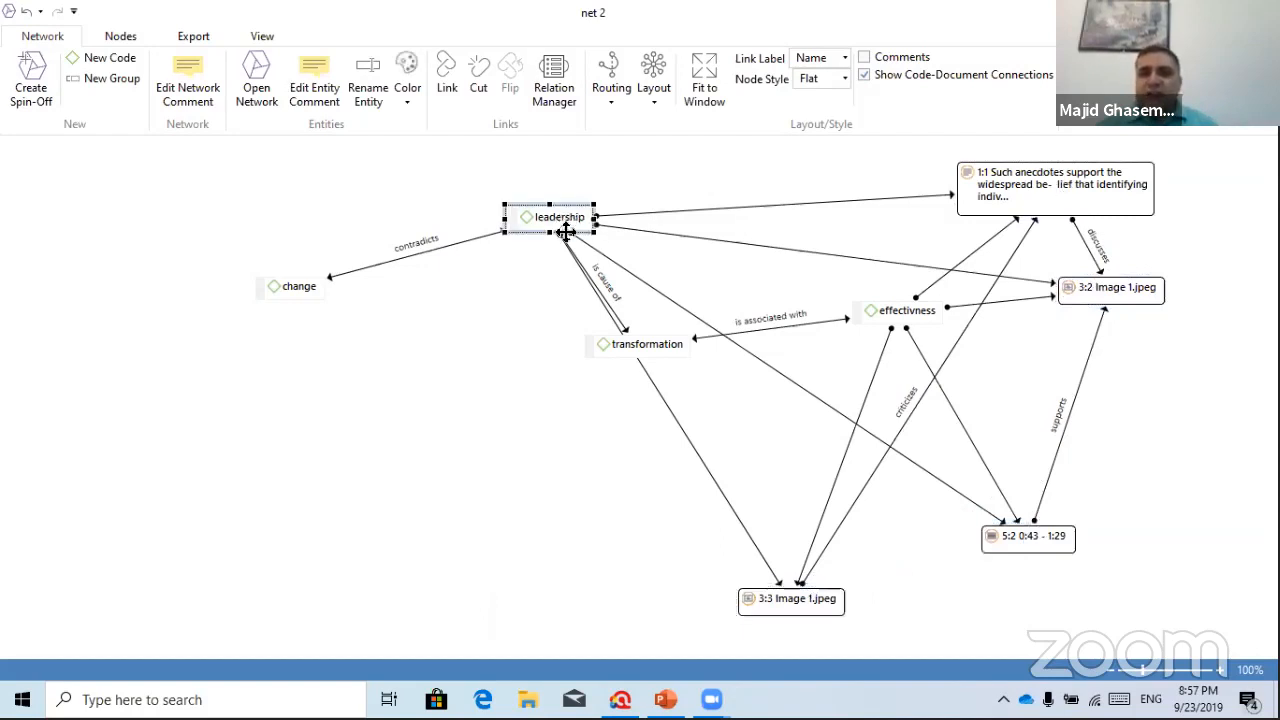
drag(625, 347, 741, 289)
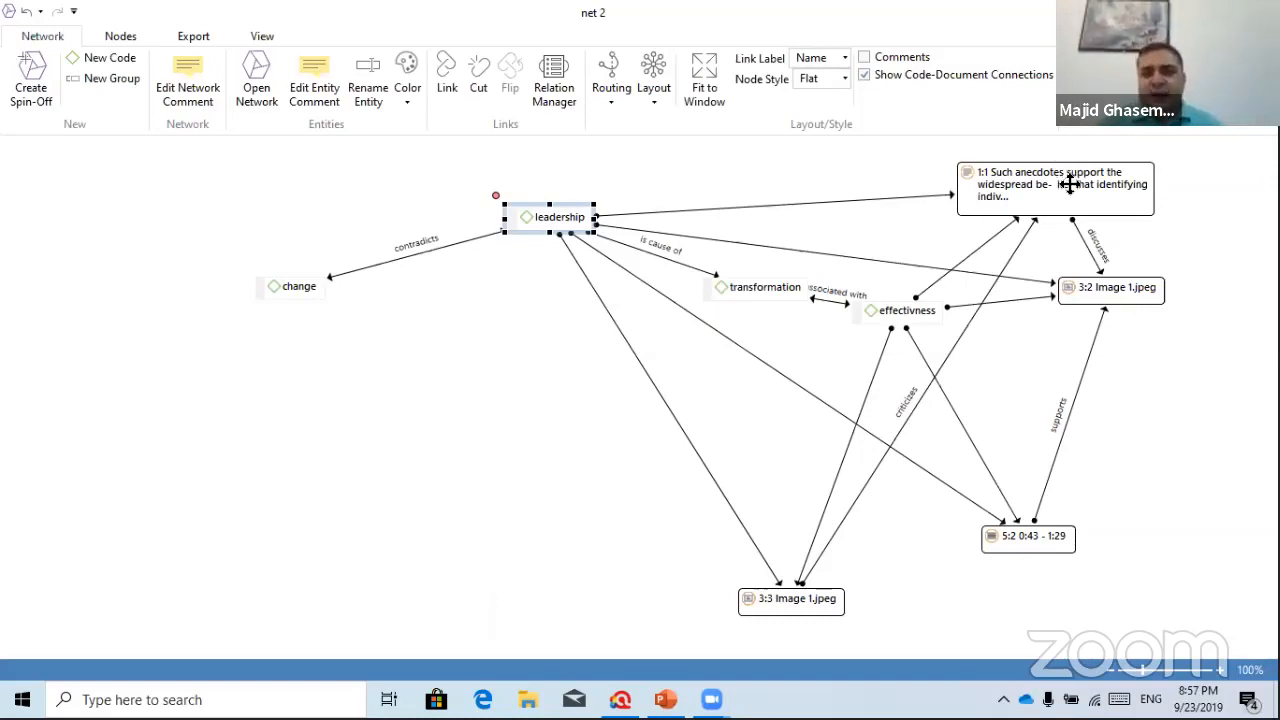
click(918, 312)
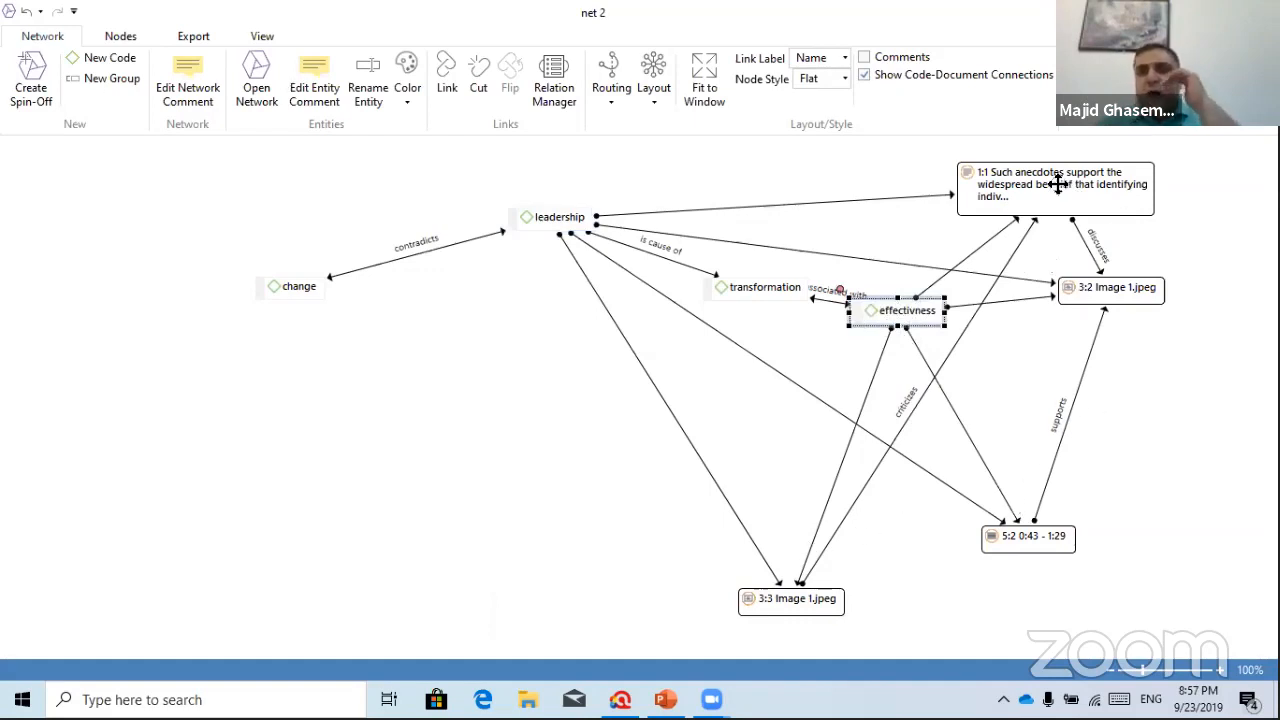
click(848, 205)
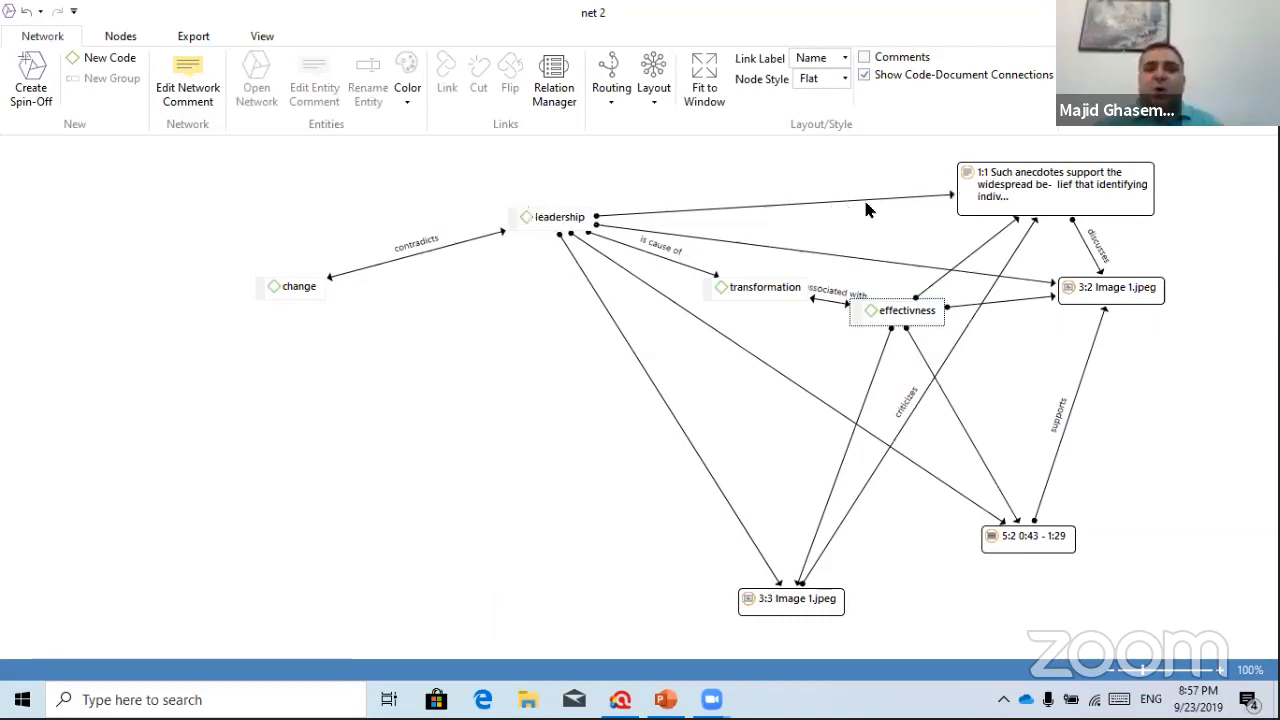
click(1066, 185)
click(1100, 288)
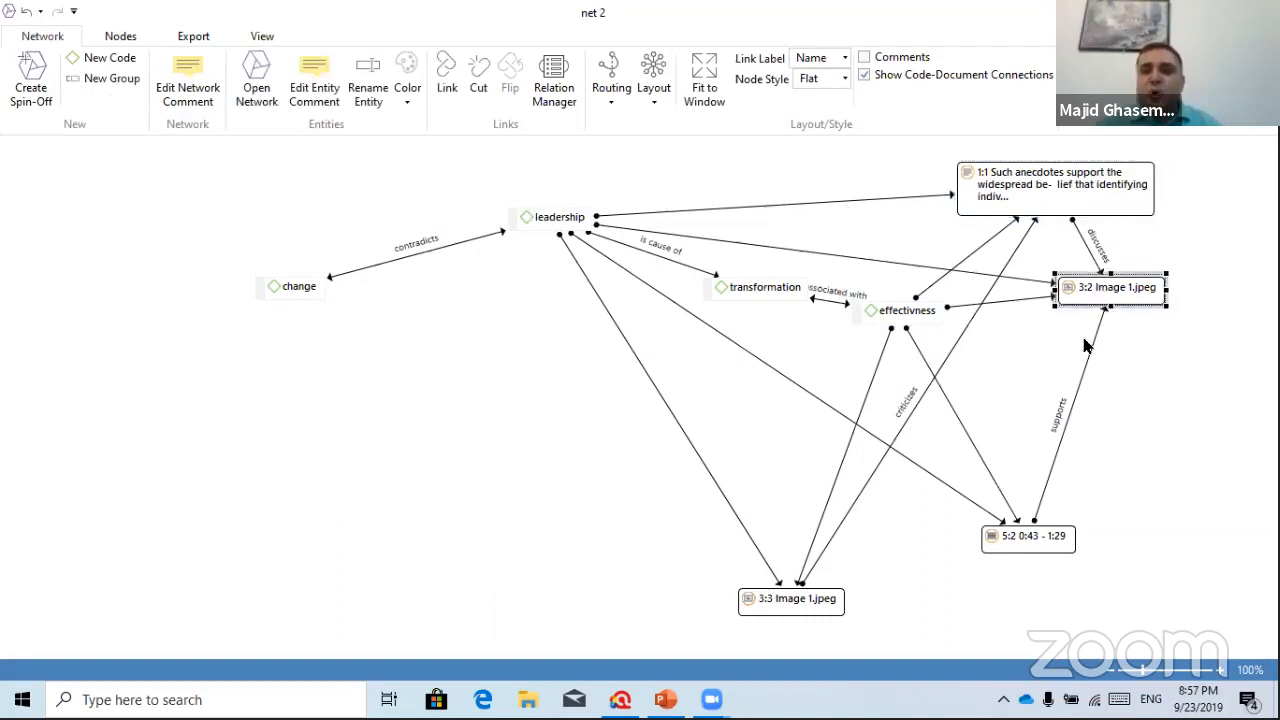
click(1022, 525)
click(800, 598)
Lay out net 2 as a Top-Down hierarchy with Polyline Routing links
click(655, 90)
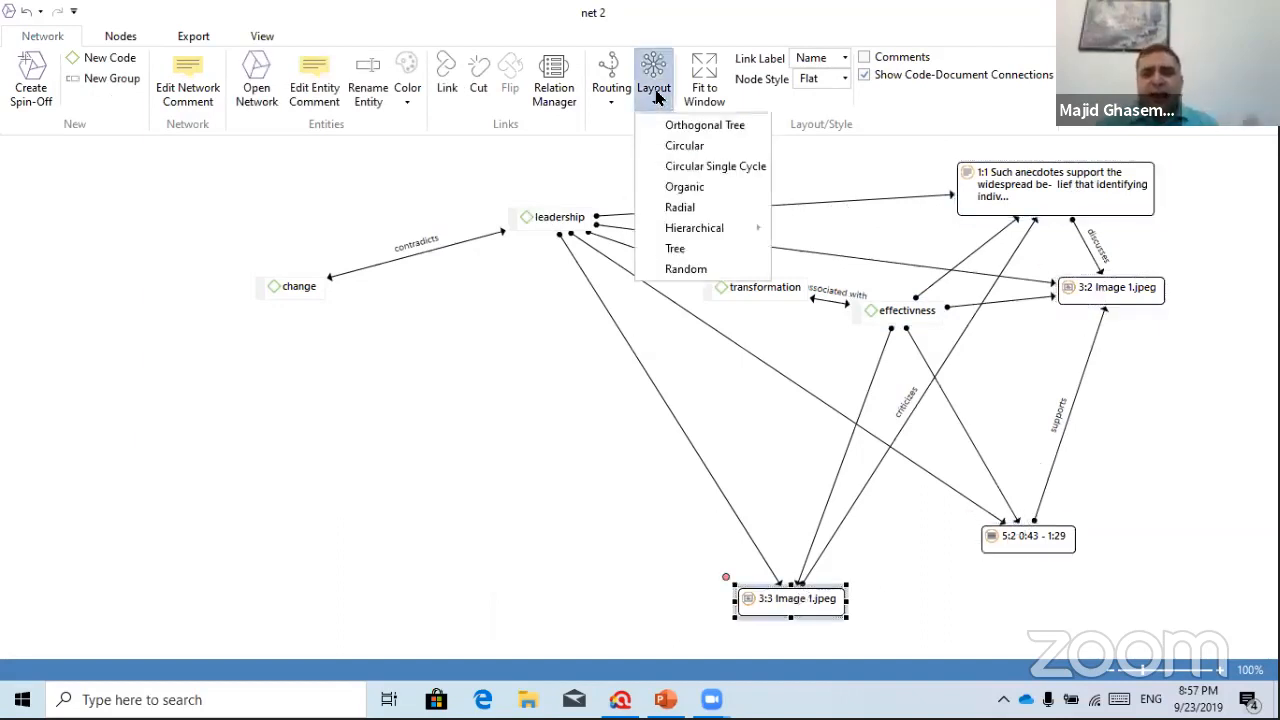
mouse_move(718, 254)
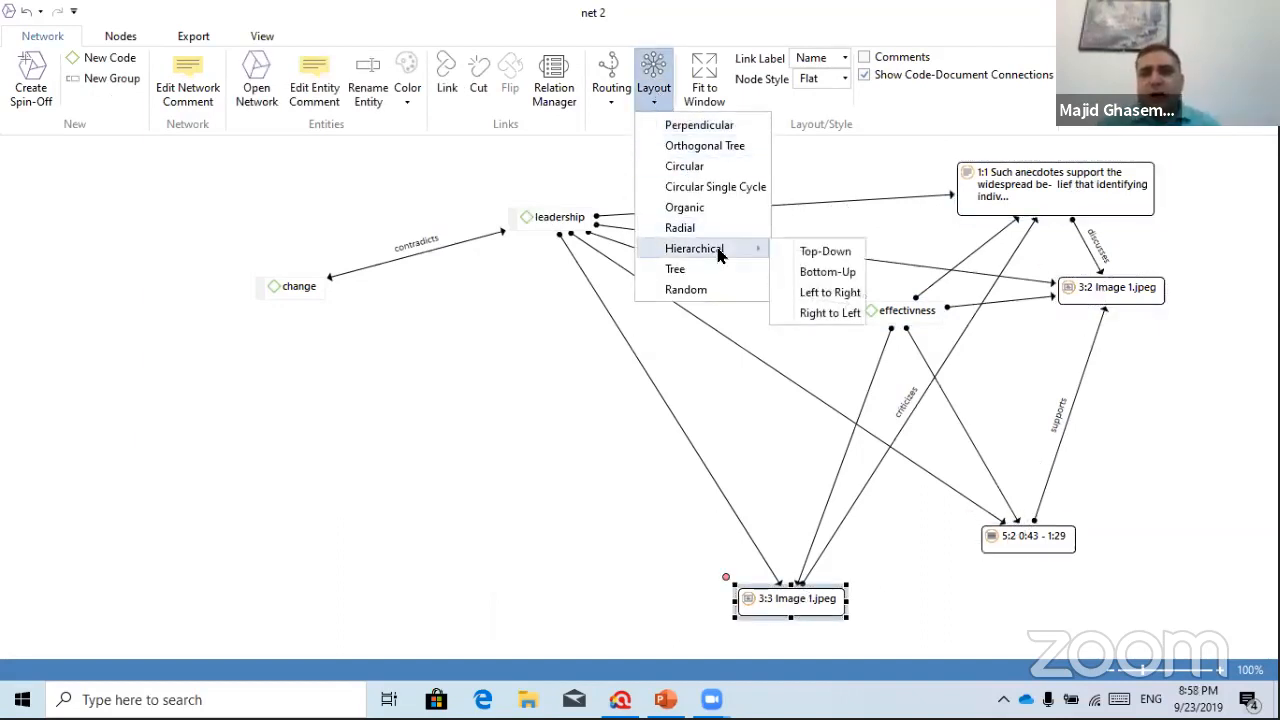
click(825, 253)
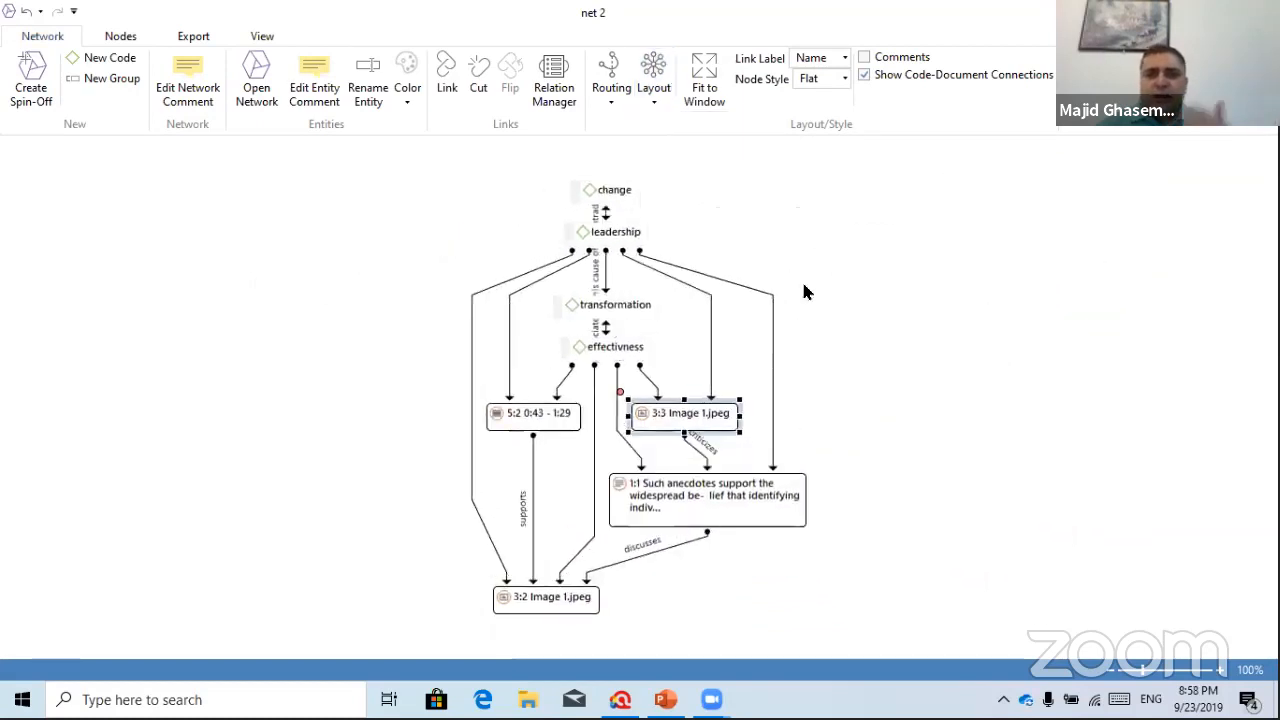
click(612, 90)
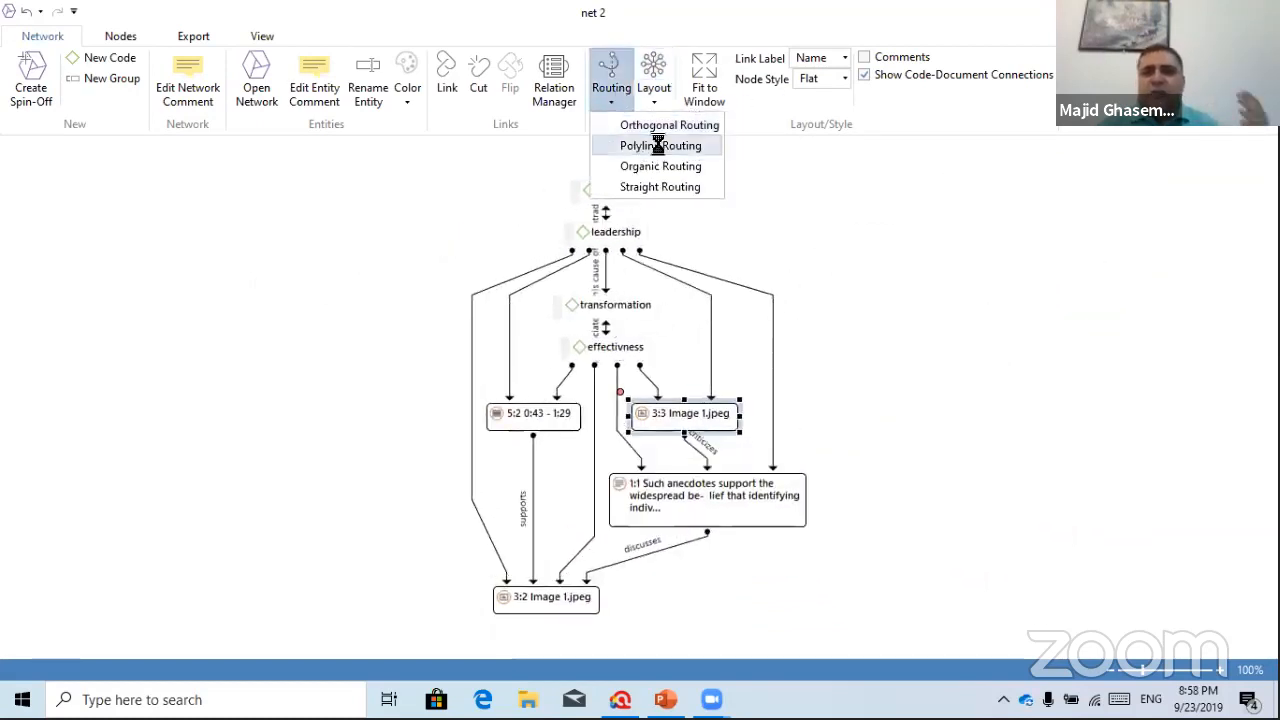
click(658, 145)
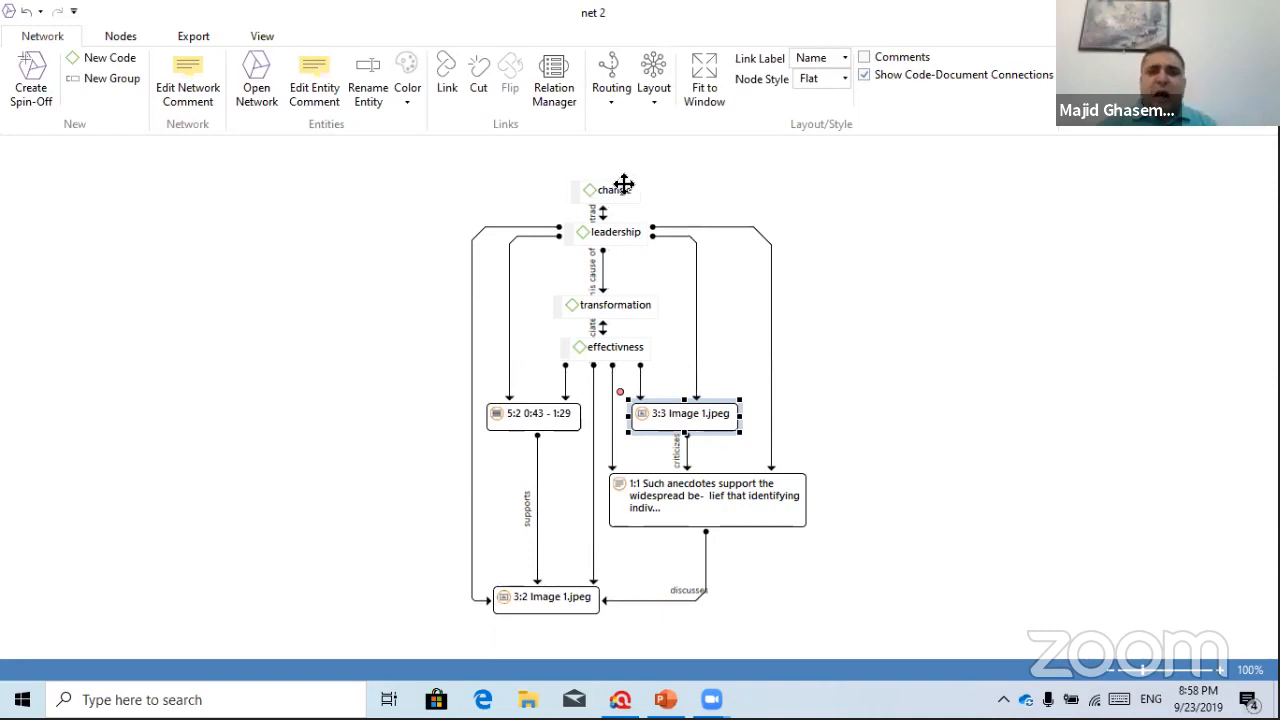
Move the change node above leadership and show the Export options
mouse_move(624, 184)
mouse_down()
mouse_move(857, 157)
mouse_move(614, 129)
mouse_move(606, 157)
mouse_move(624, 176)
mouse_up()
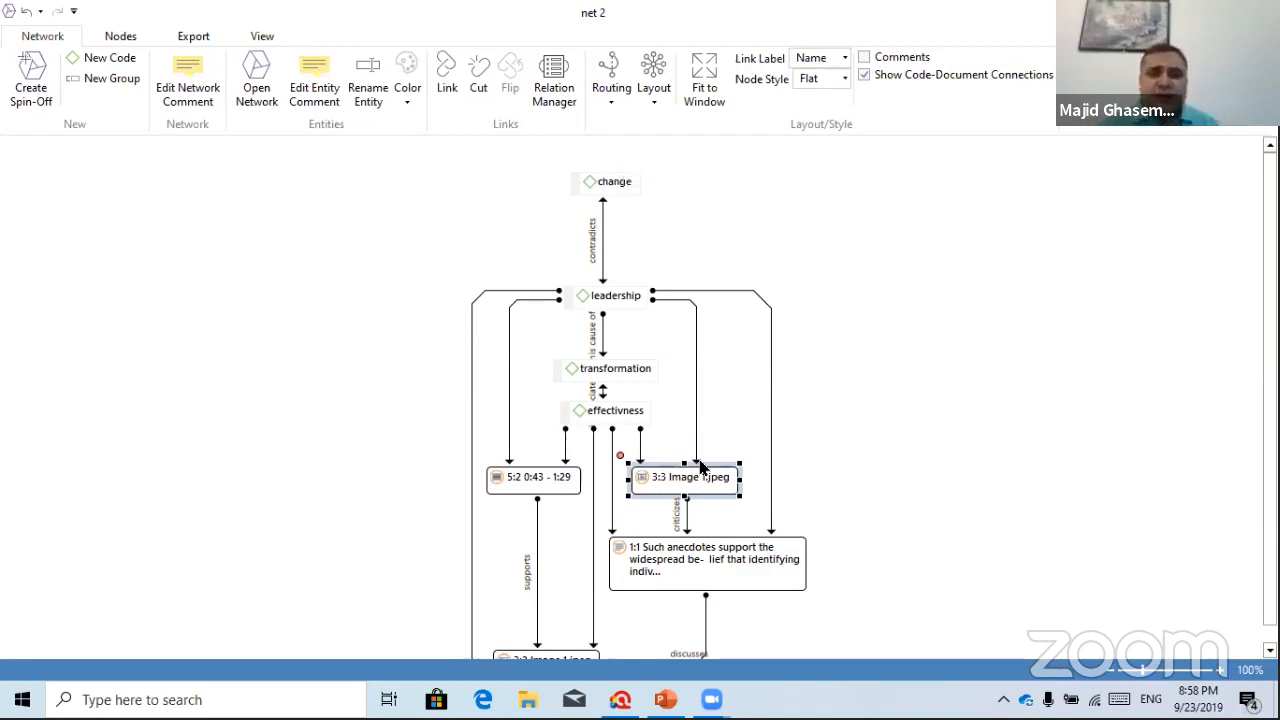
scroll(977, 268, down, 1)
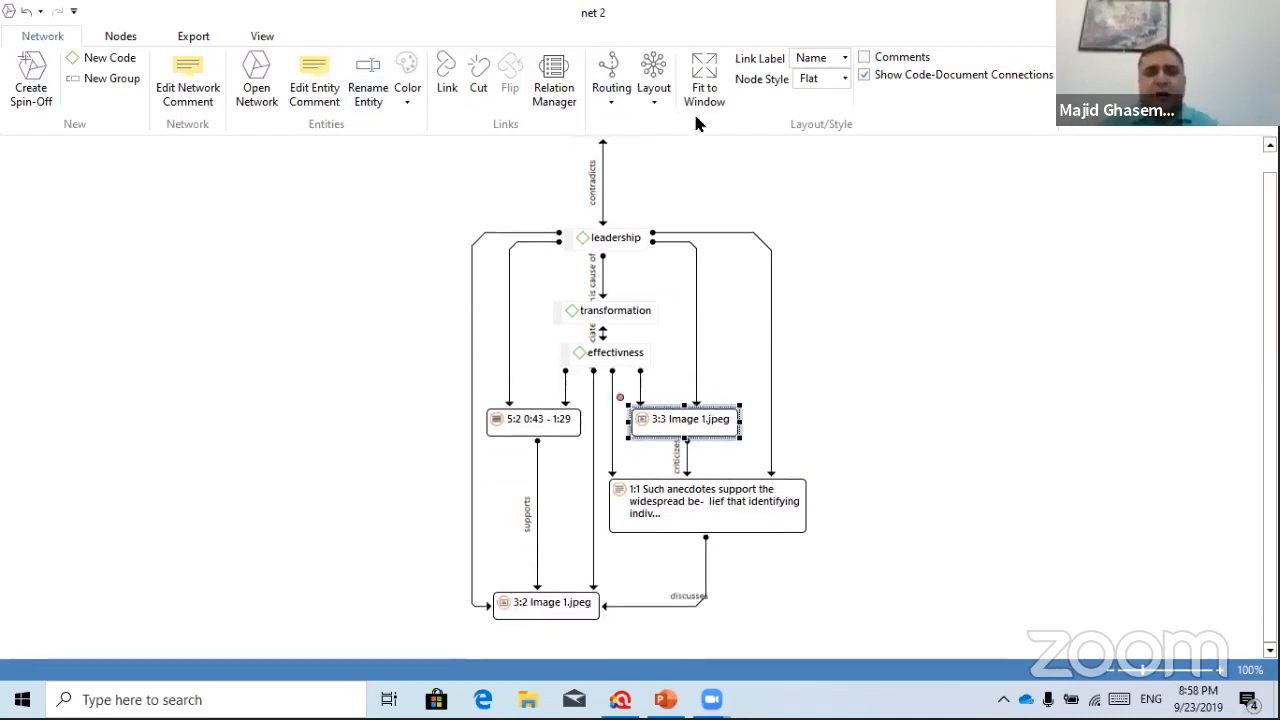
click(193, 36)
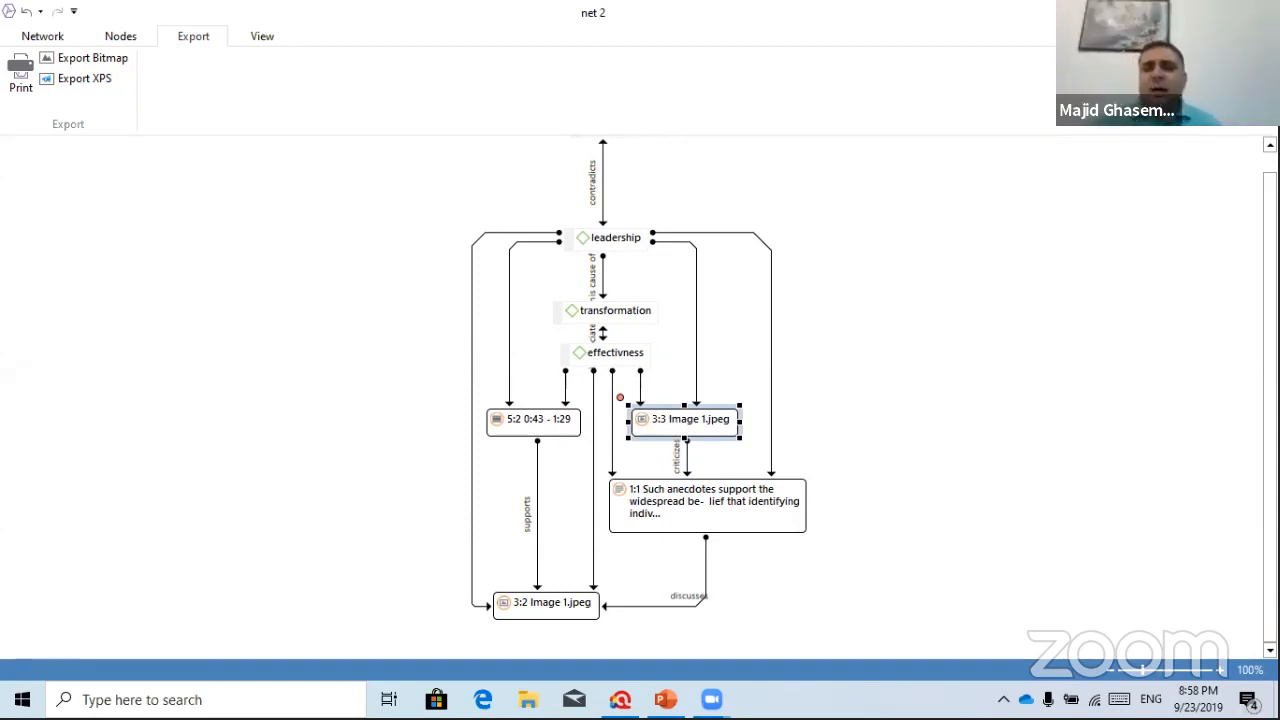
Close the net 2 network editor to return to the main project window
click(1257, 12)
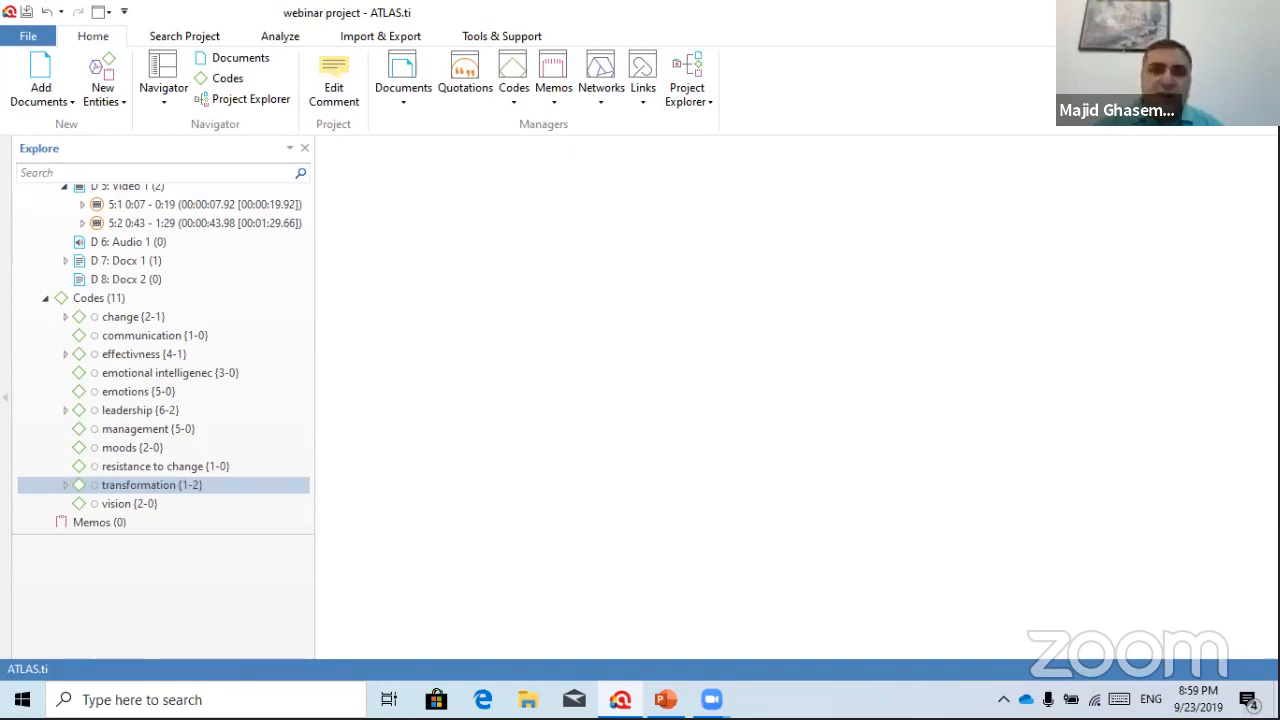
Close the webinar project, saving changes, and open the Comparison and relationship project full-screen
click(1258, 12)
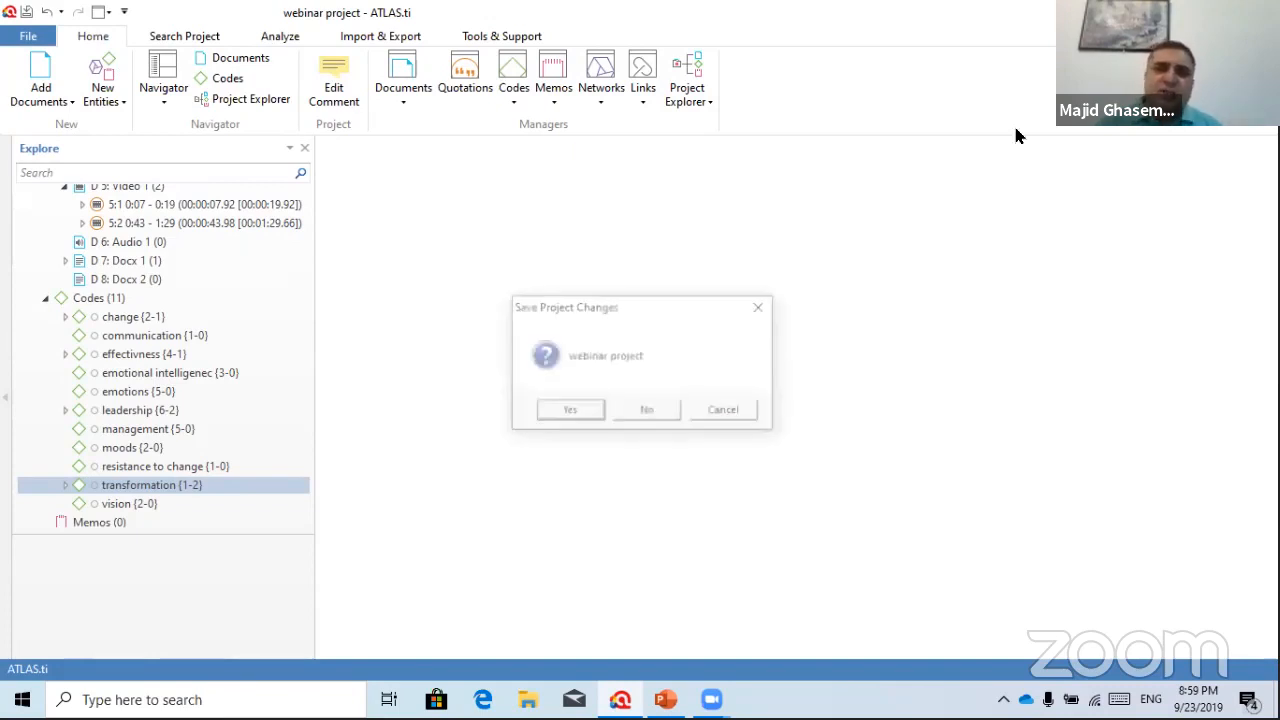
click(566, 412)
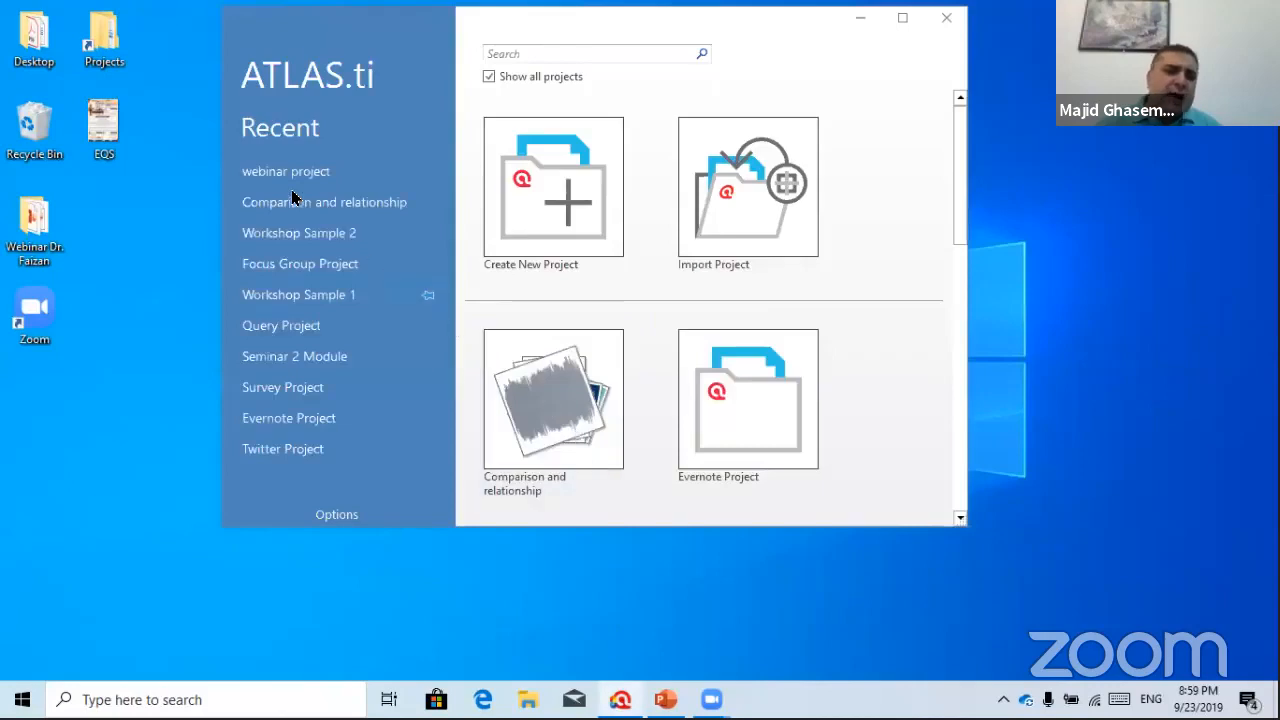
click(310, 205)
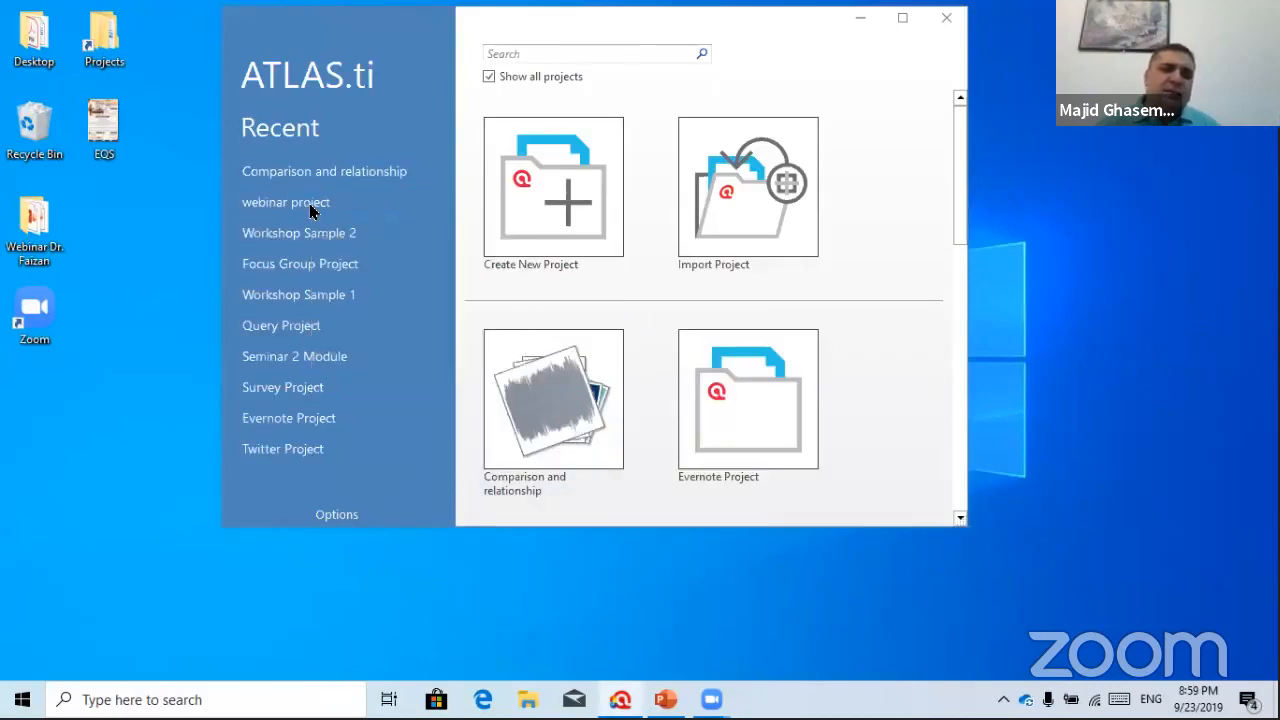
click(902, 18)
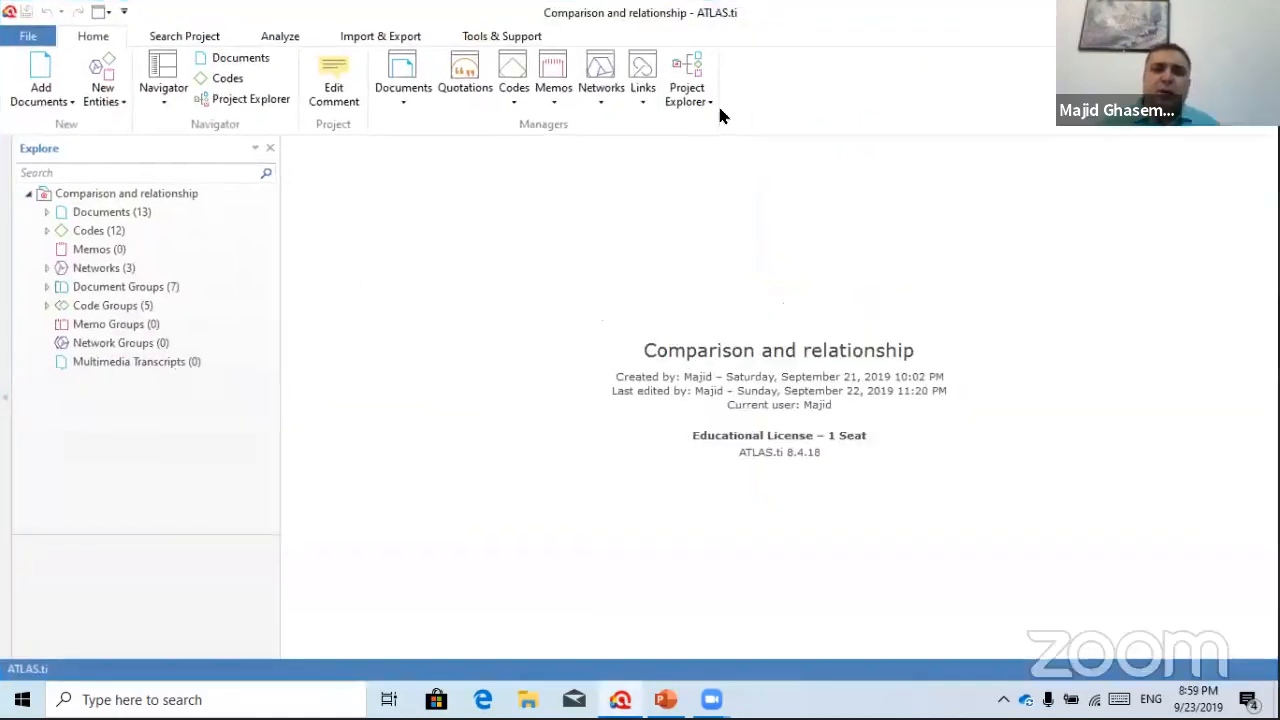
Browse the Documents, Networks and Document Groups branches, then show the Analyze tools
click(102, 214)
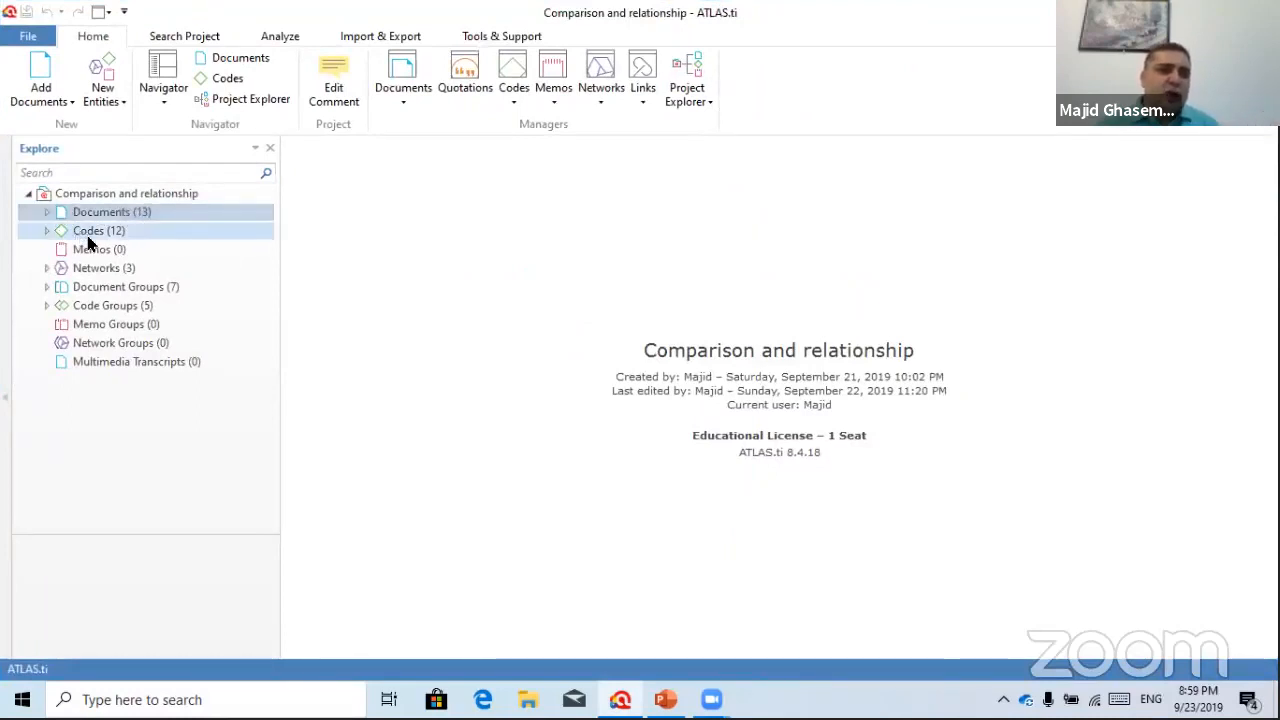
click(98, 272)
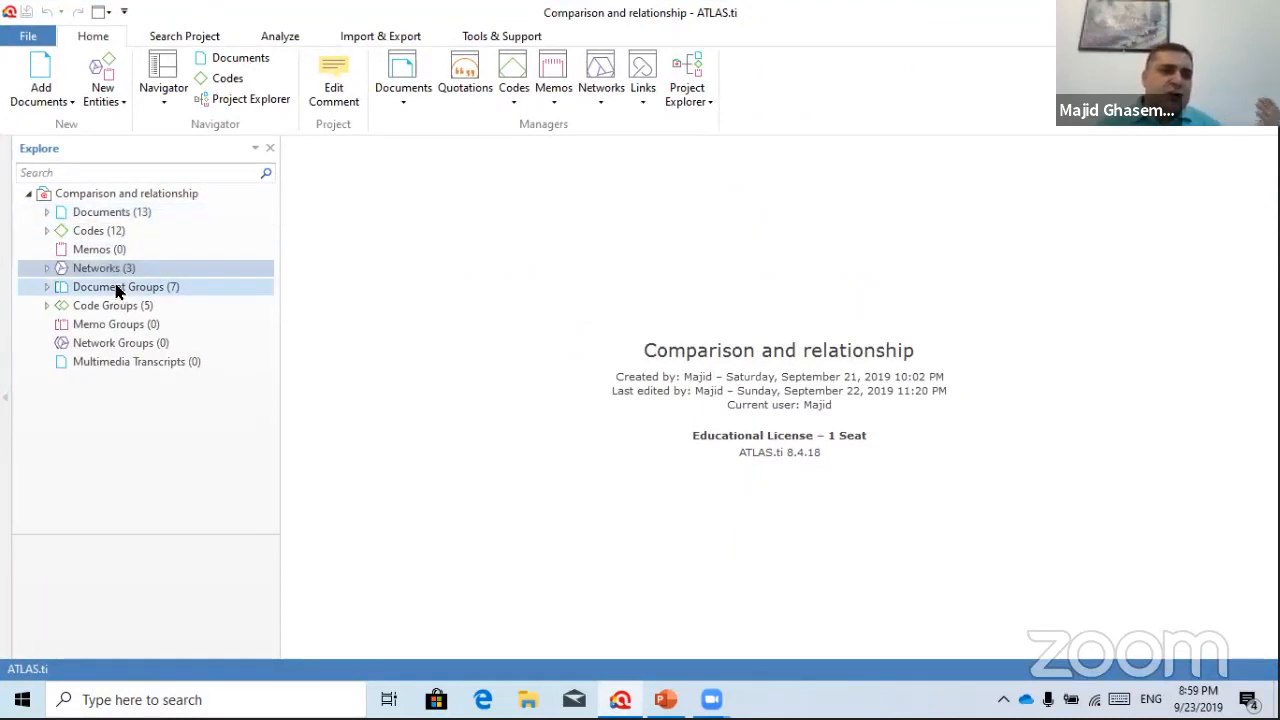
click(115, 290)
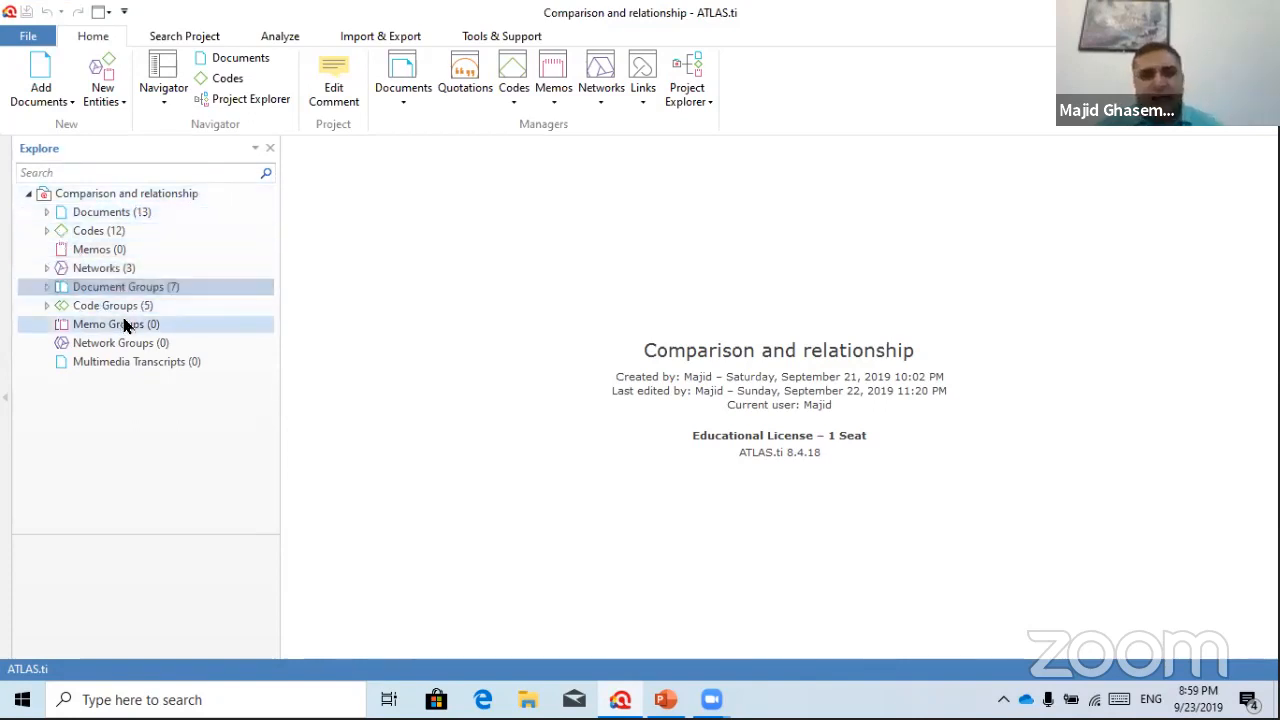
click(288, 40)
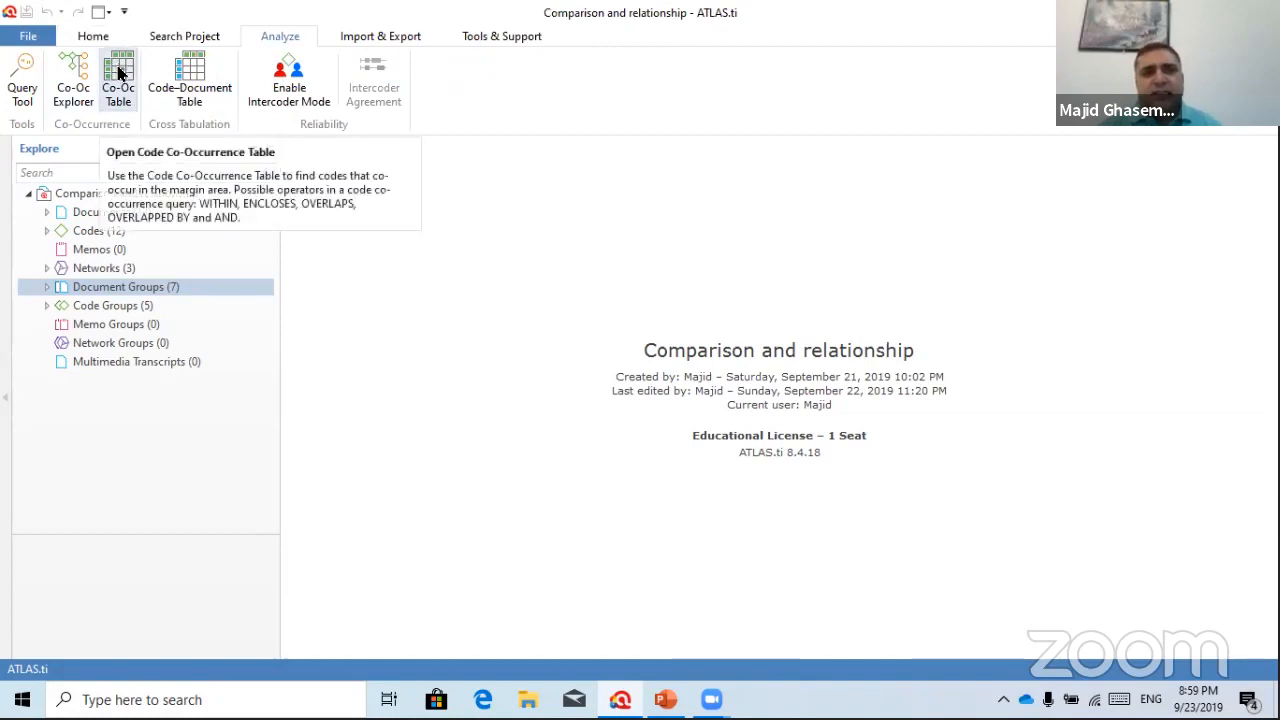
Open an empty Code Co-Occurrence Table and list the 12 codes with their frequencies
click(118, 72)
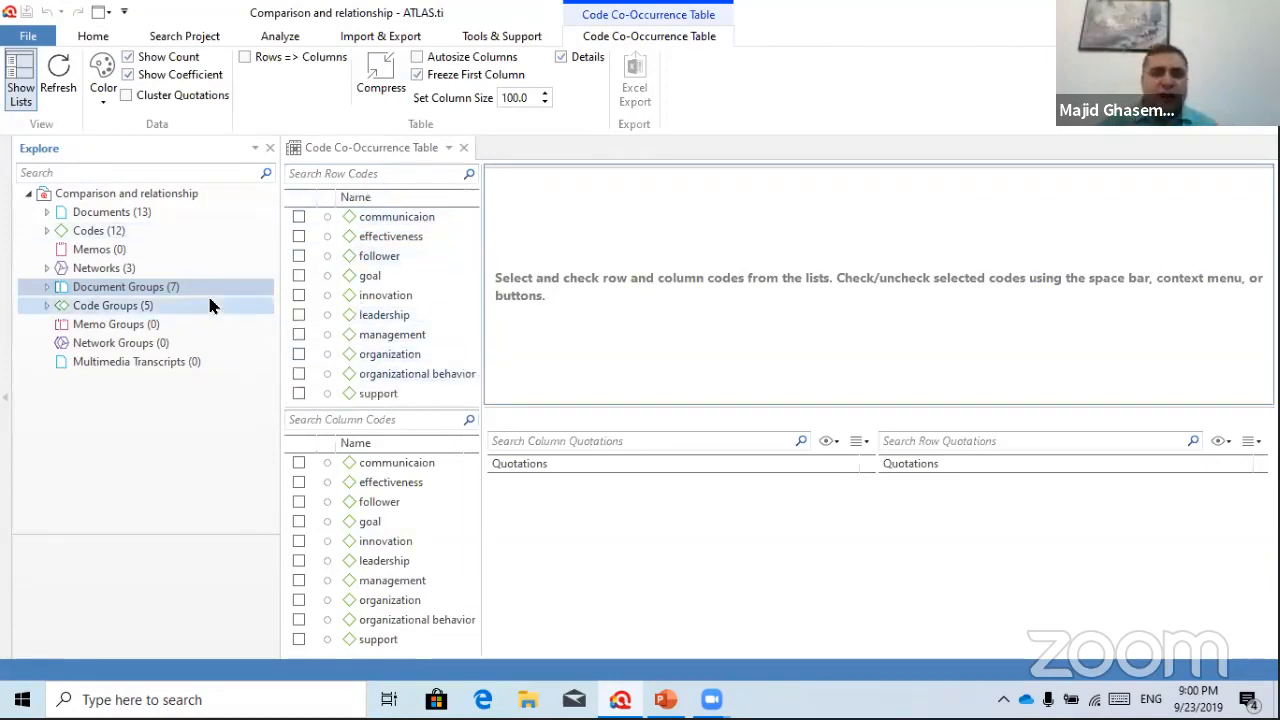
click(46, 231)
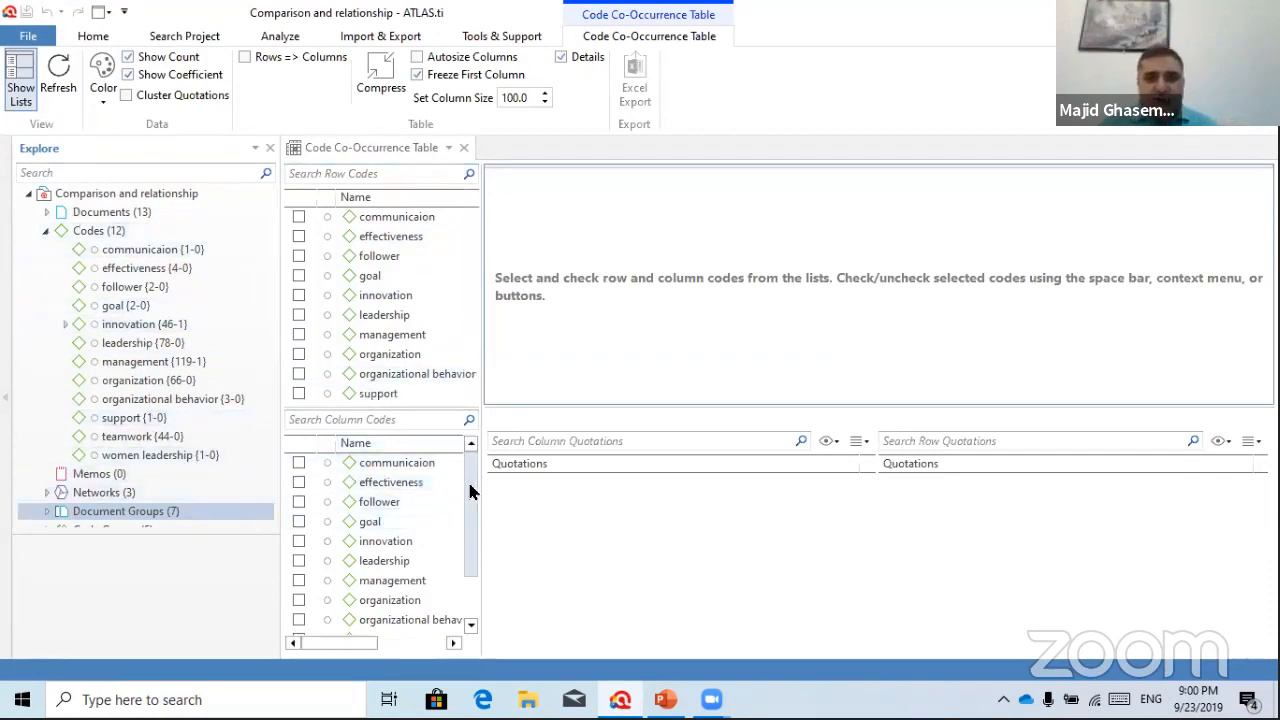
drag(472, 546, 472, 590)
scroll(364, 598, up, 1)
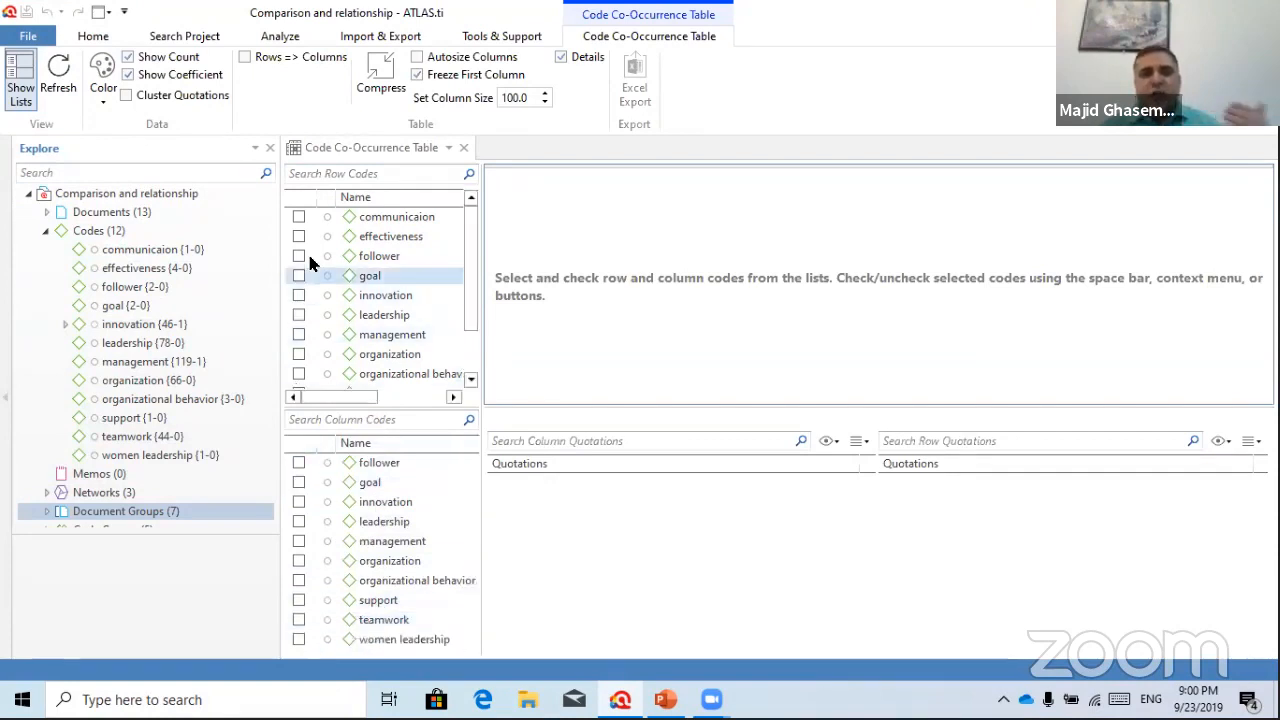
scroll(390, 310, down, 1)
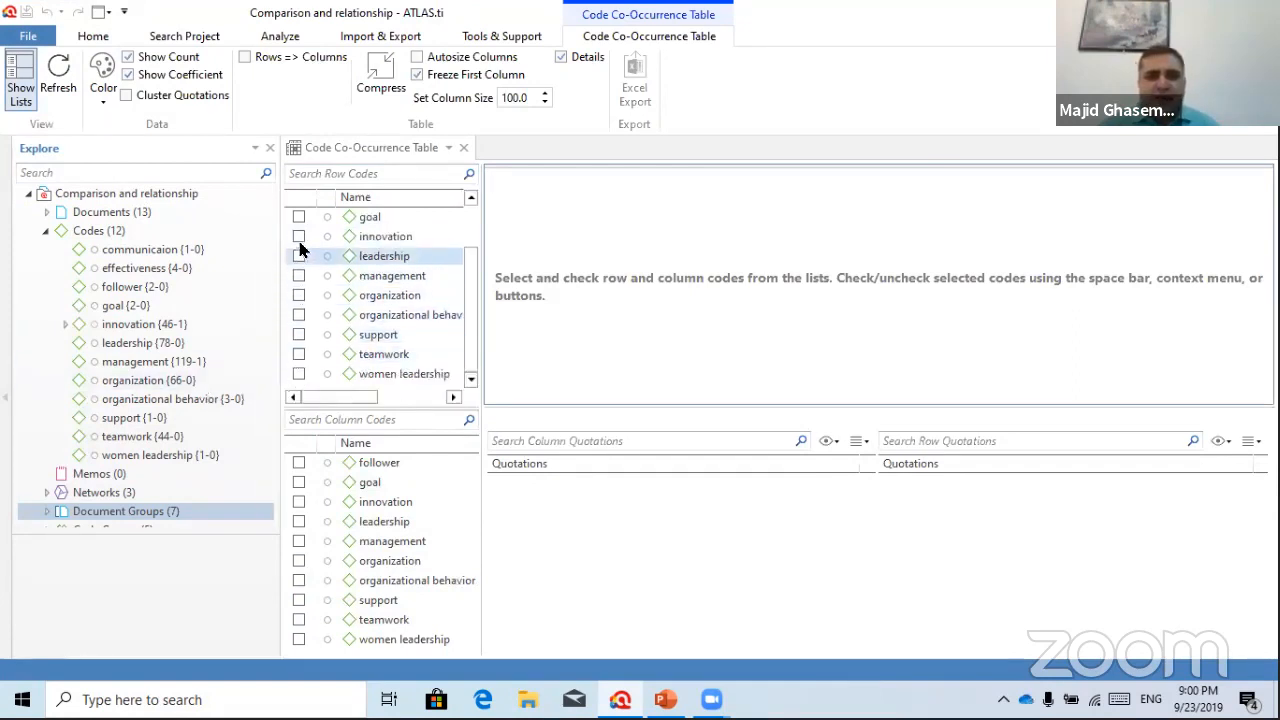
Tick the eight codes, innovation through women leadership, as row codes
click(298, 236)
click(298, 256)
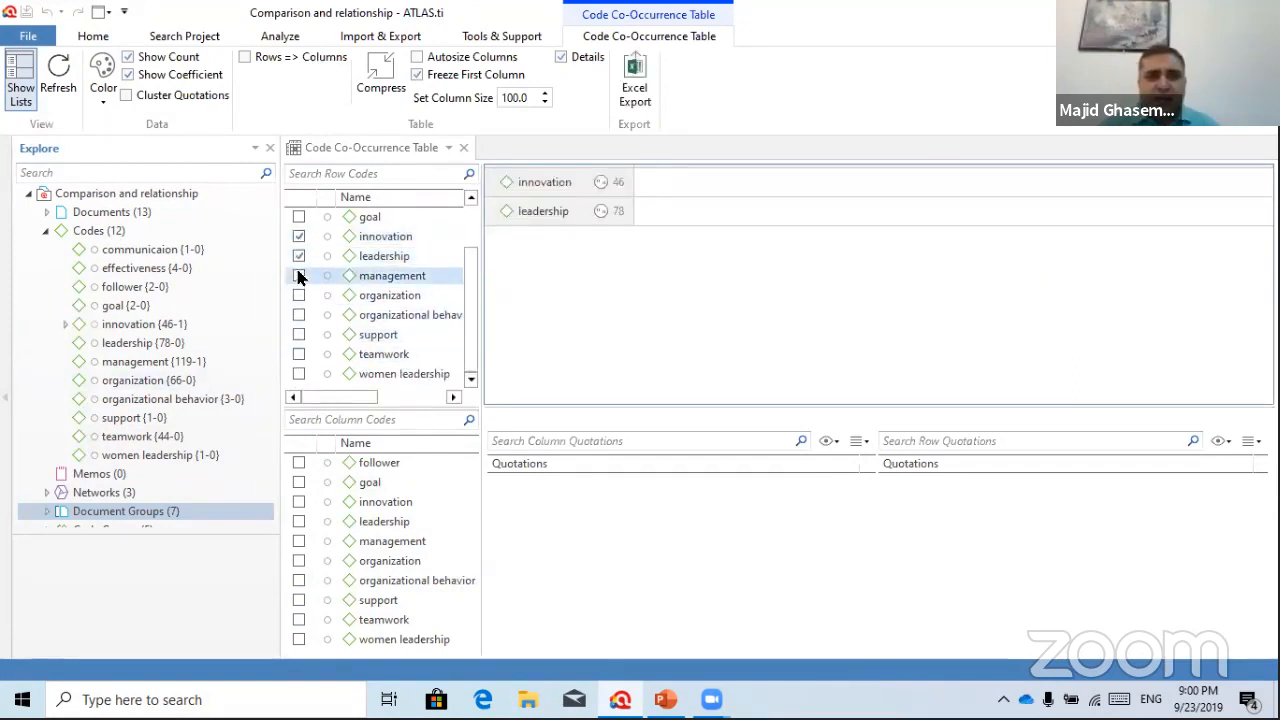
click(298, 276)
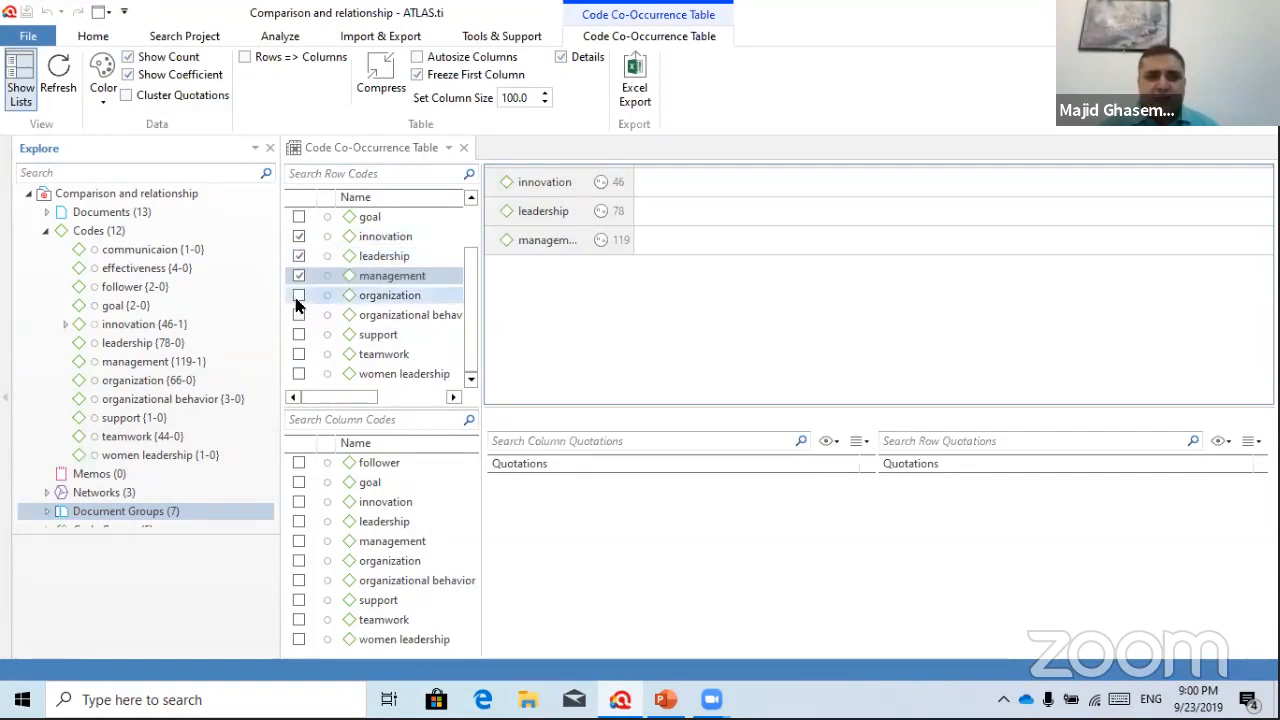
click(298, 296)
click(298, 315)
click(298, 334)
click(298, 354)
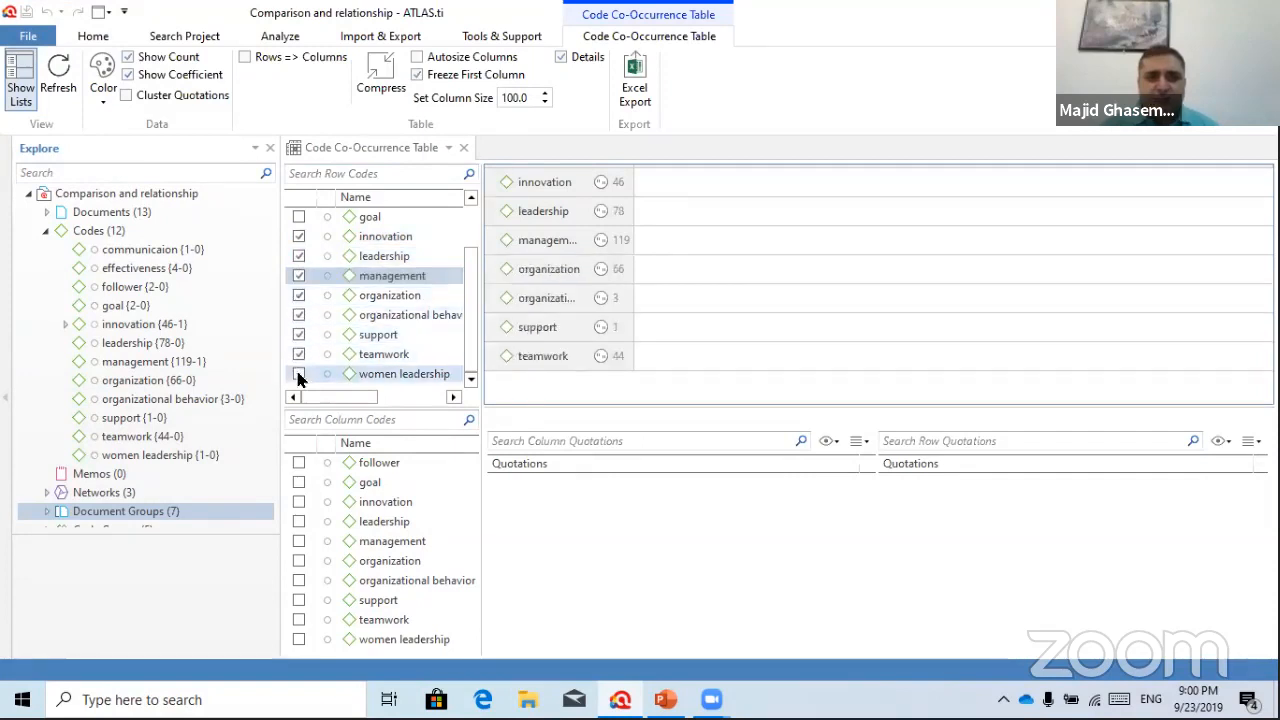
click(298, 375)
click(462, 376)
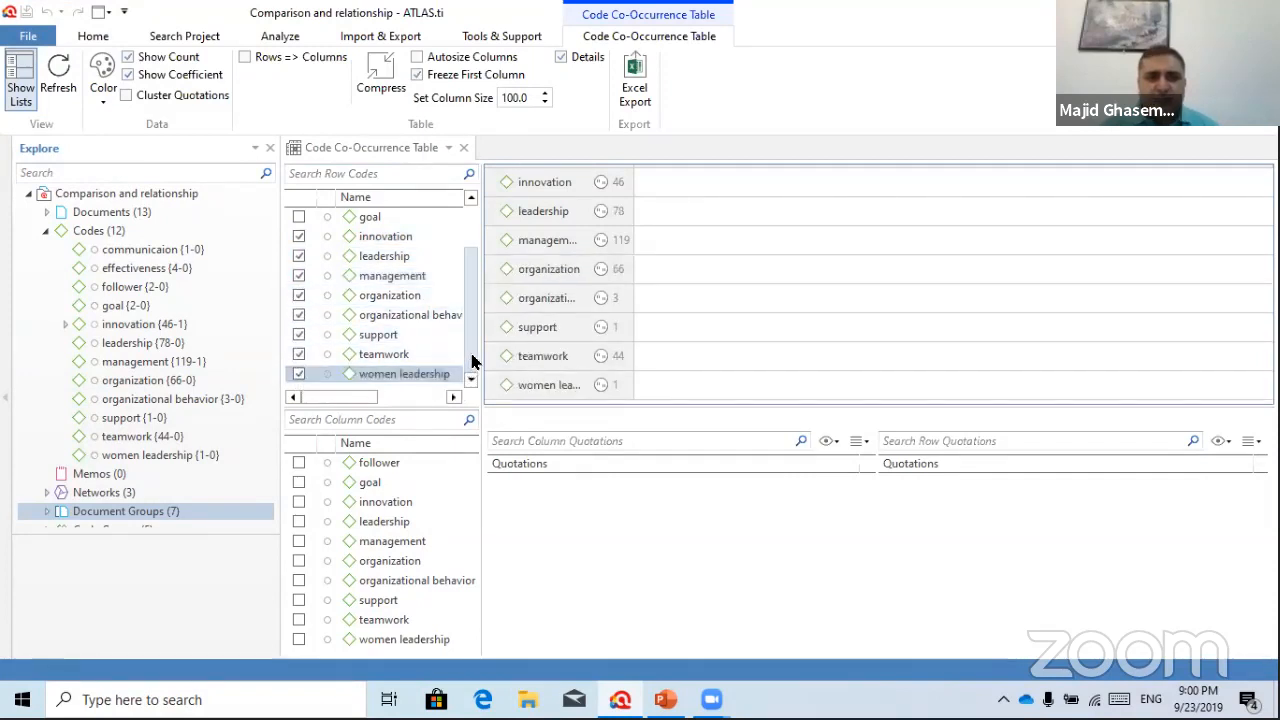
mouse_move(470, 366)
mouse_down()
mouse_move(469, 336)
mouse_move(469, 370)
mouse_up()
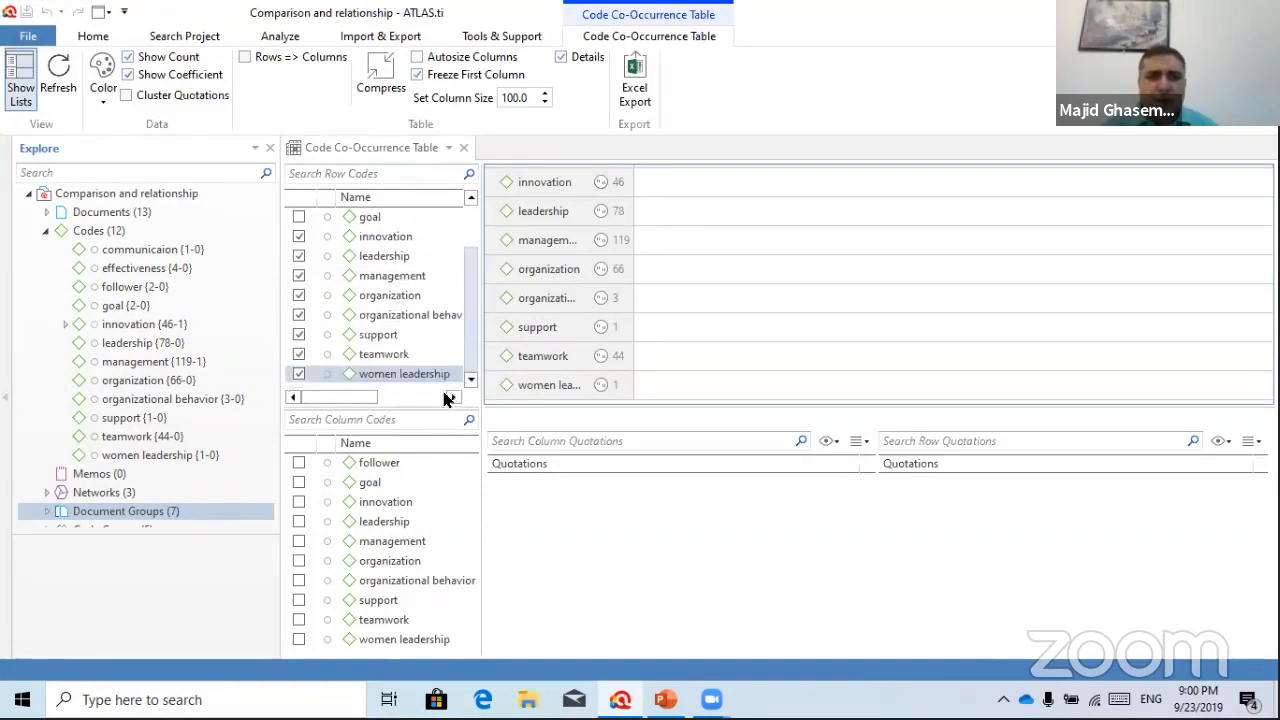
Tick the same eight codes as column codes to fill in counts and coefficients
scroll(427, 549, down, 1)
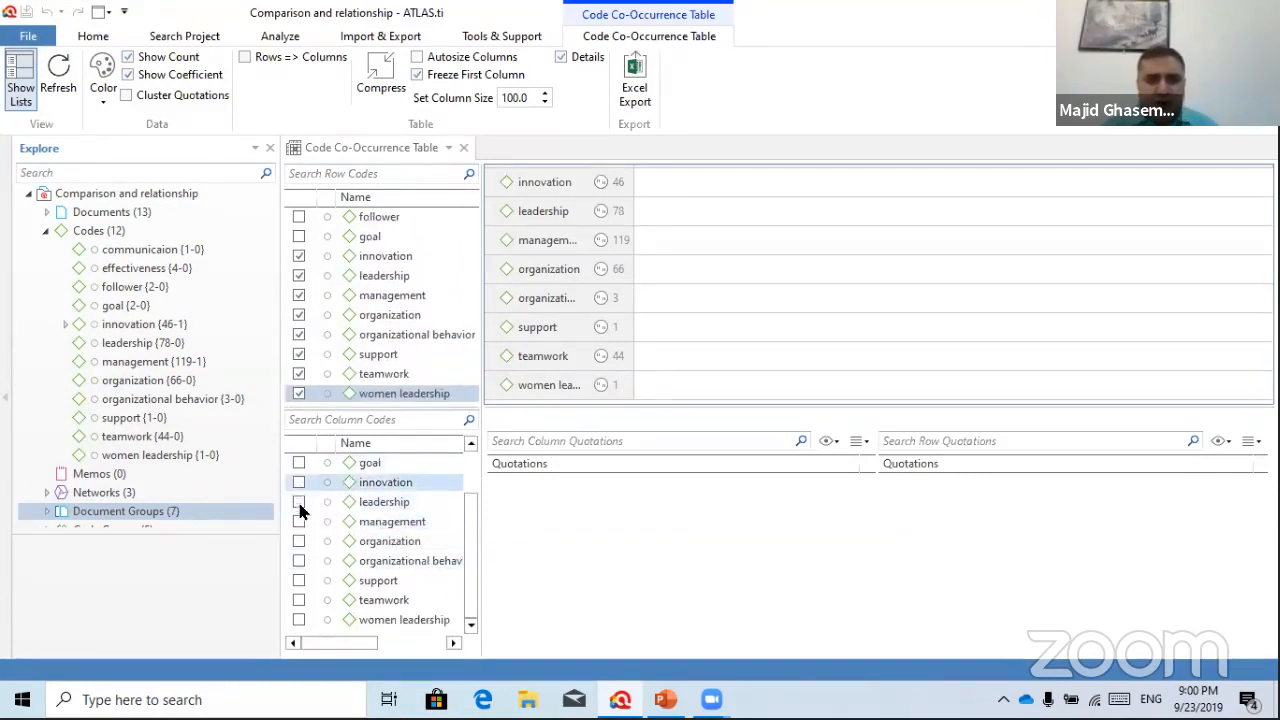
click(298, 484)
click(298, 501)
click(298, 521)
click(298, 541)
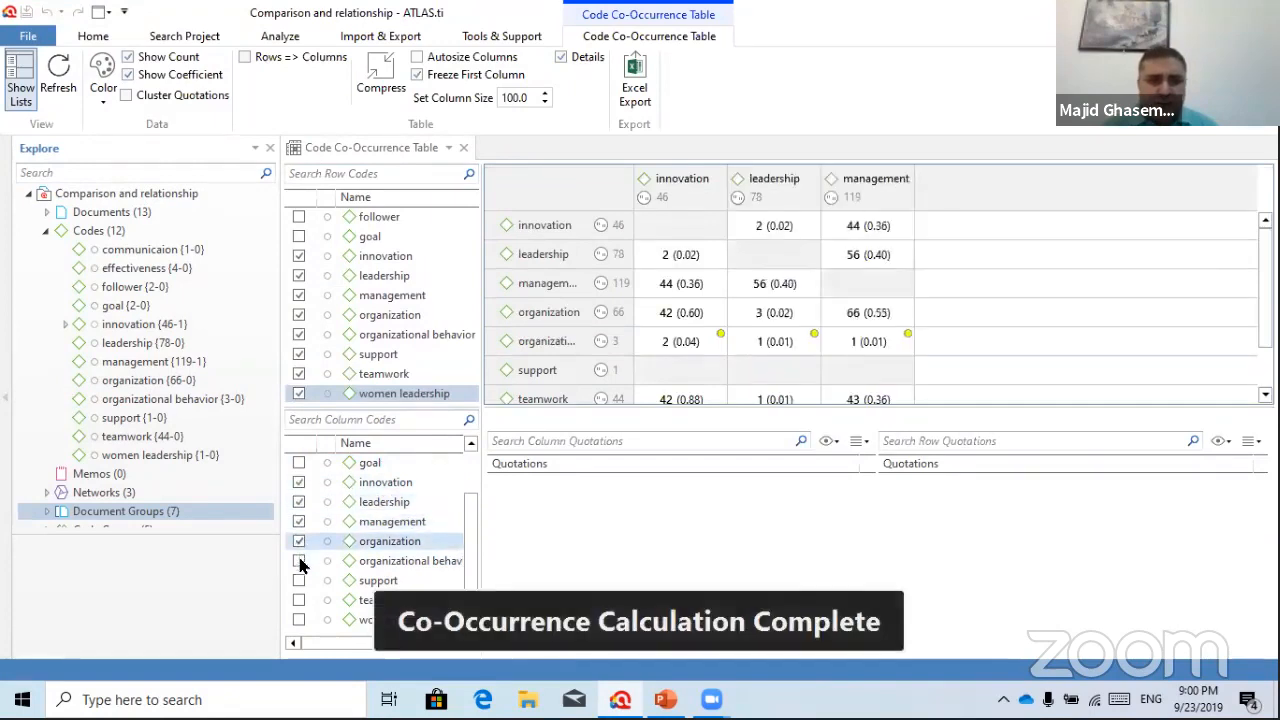
click(298, 561)
click(298, 580)
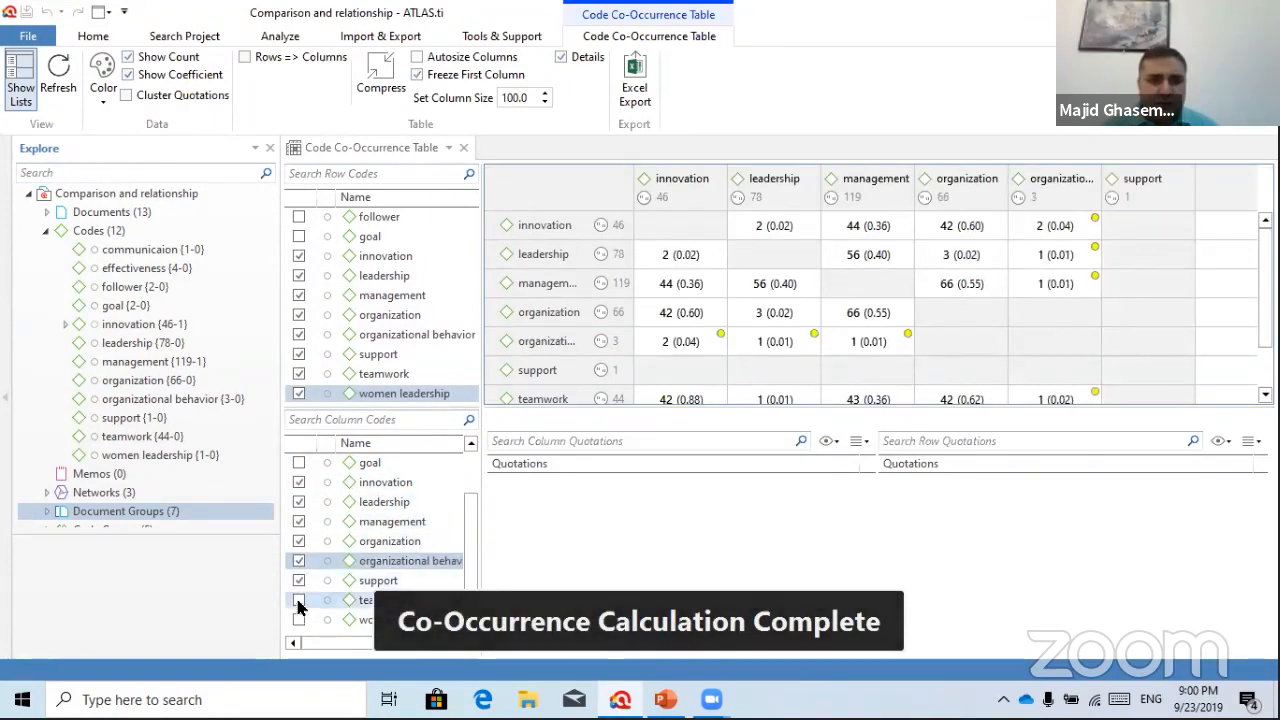
click(298, 600)
click(298, 620)
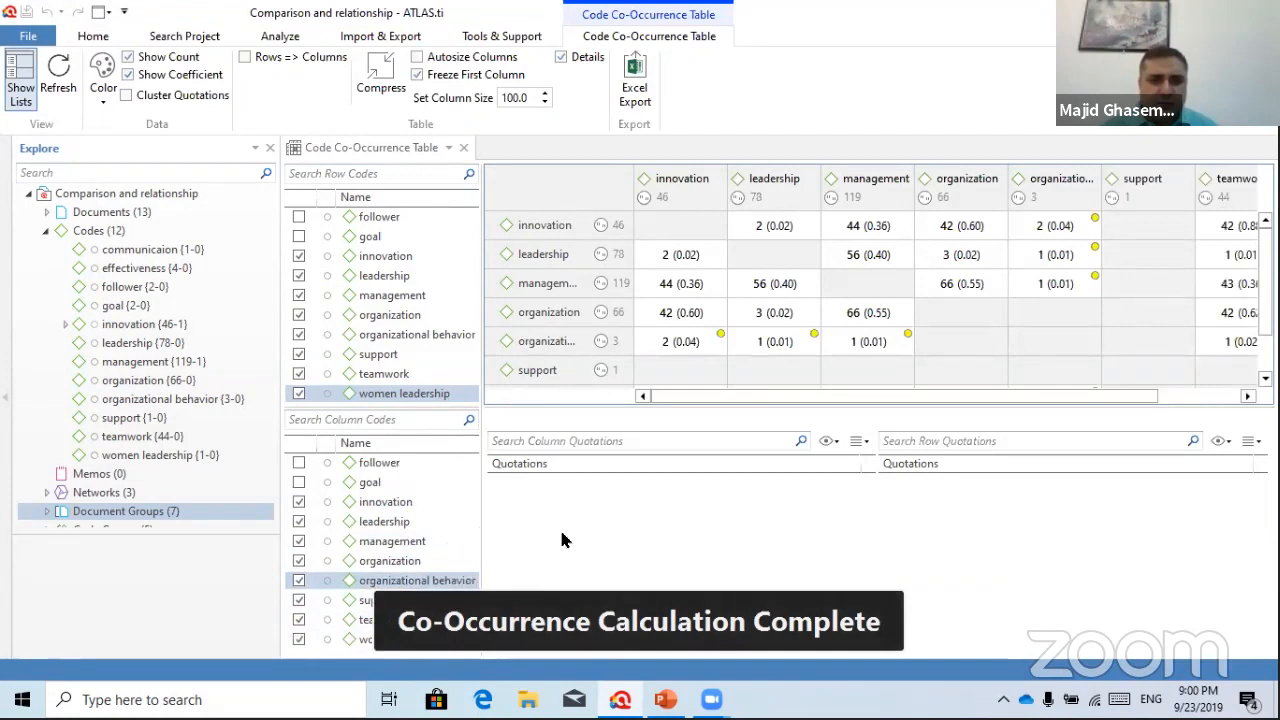
drag(473, 536, 466, 600)
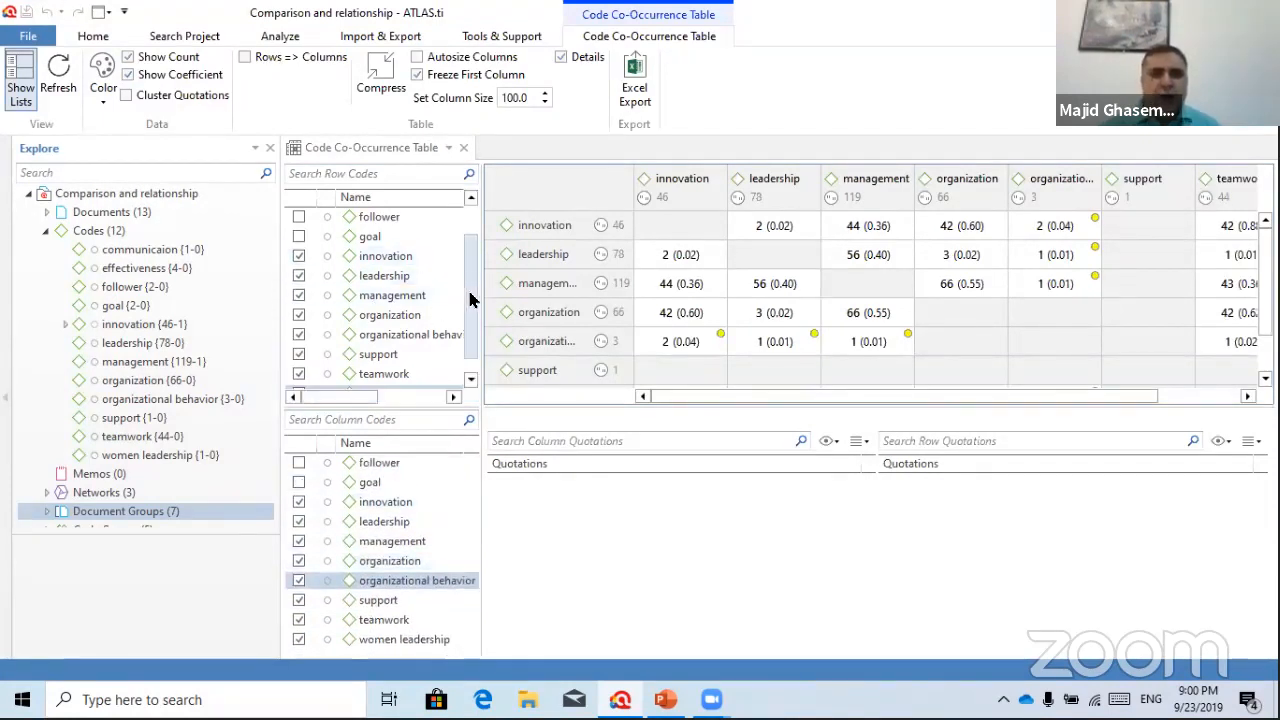
scroll(473, 303, down, 1)
scroll(473, 303, up, 2)
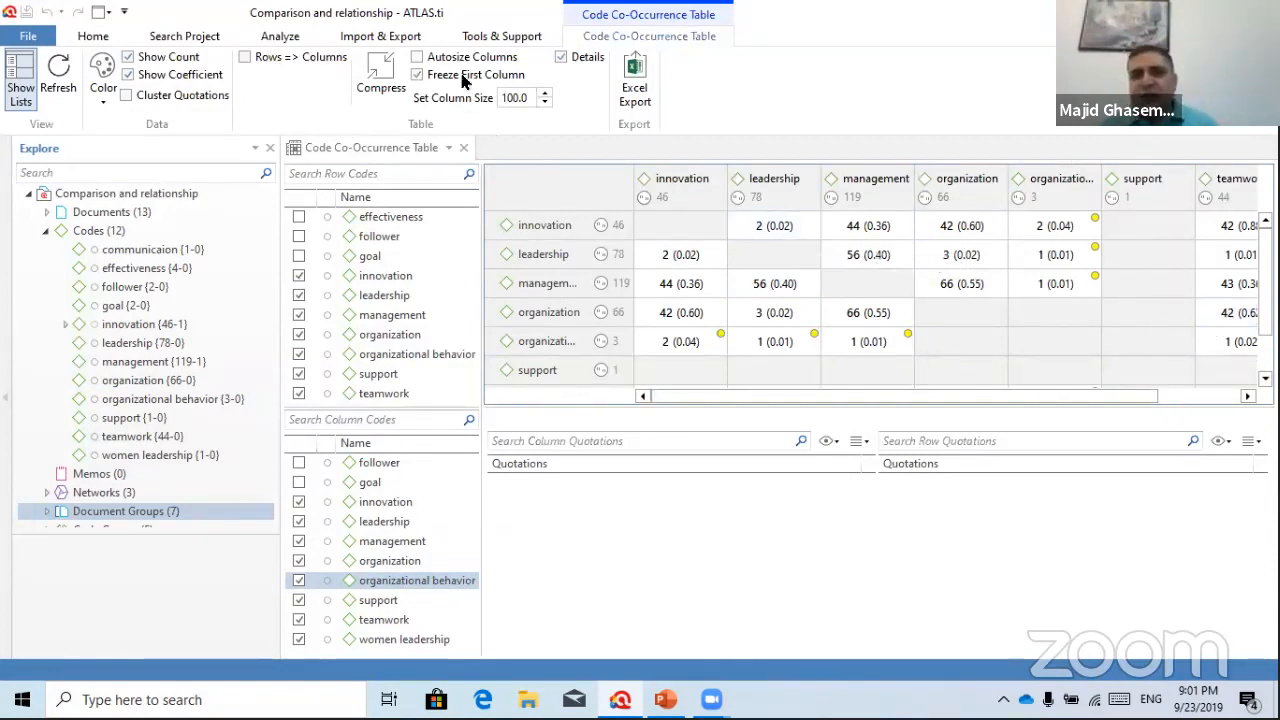
Compress away the empty support and women leadership rows and columns, and widen the row-name and organizational behavior columns
click(377, 66)
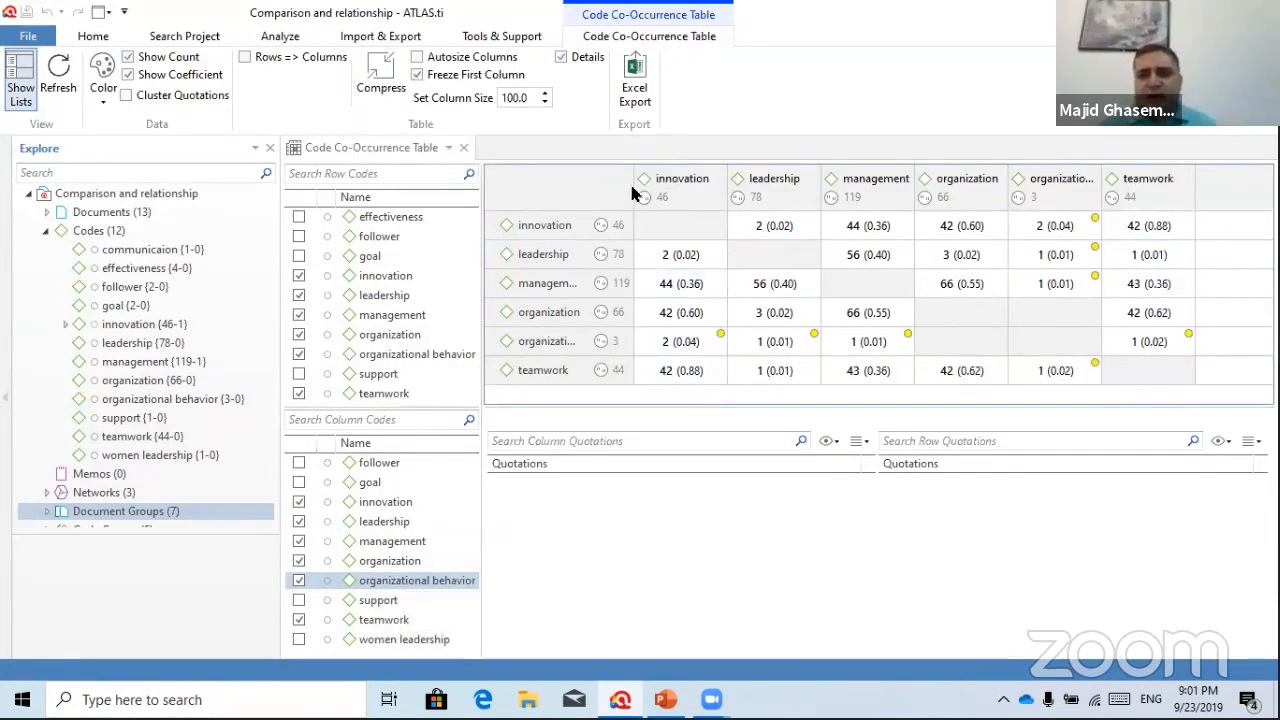
drag(634, 179, 700, 179)
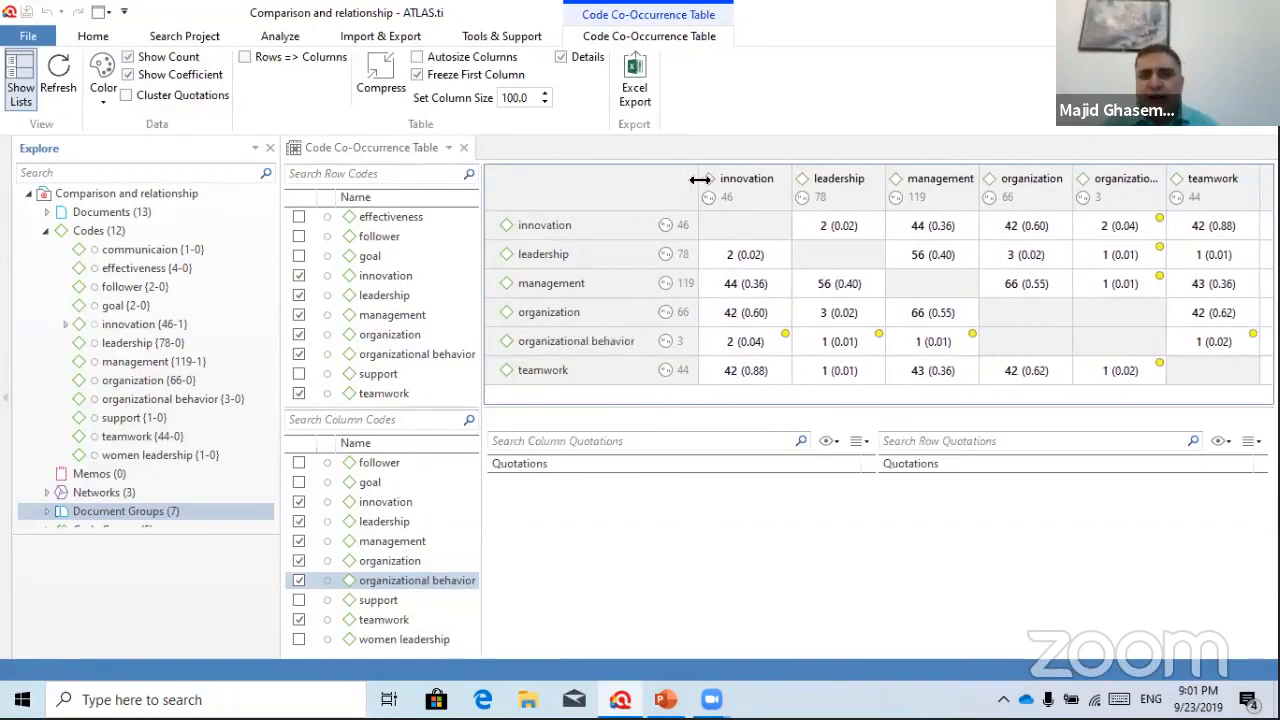
drag(1166, 179, 1218, 177)
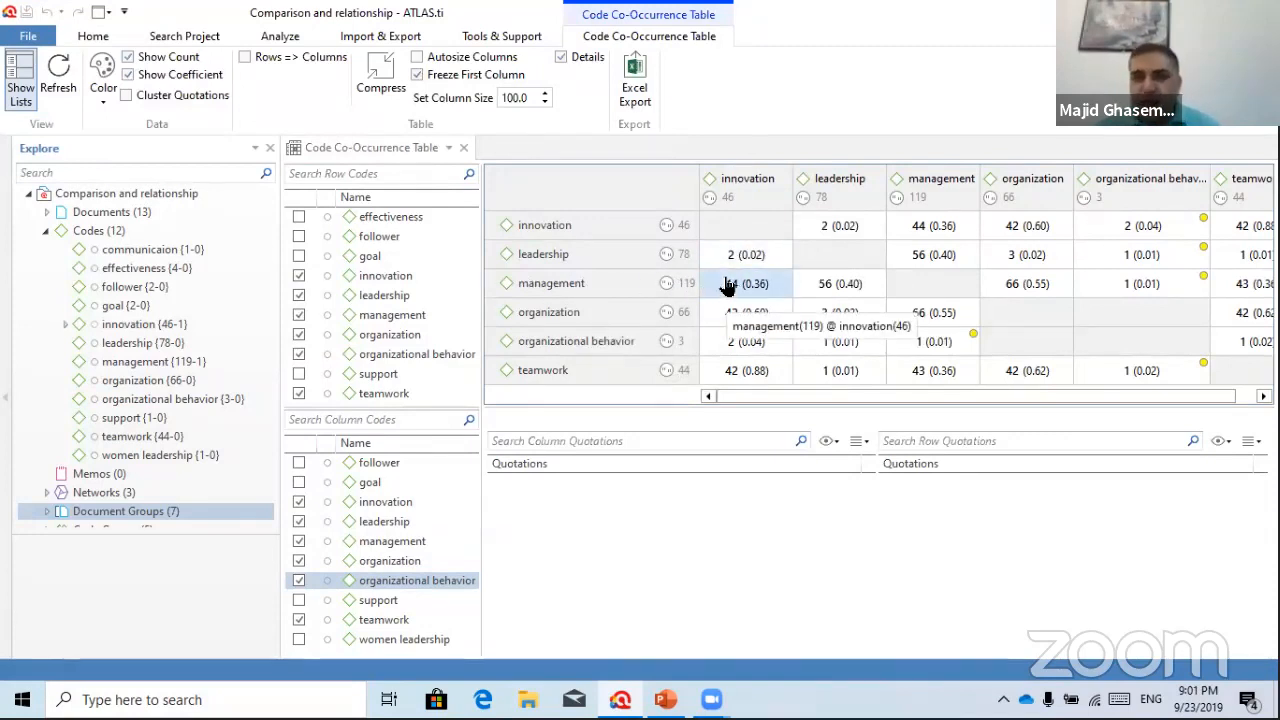
Review quotations for leadership–innovation, management–innovation and management–leadership, ending on innovation–leadership (3:2, 3:5)
click(750, 255)
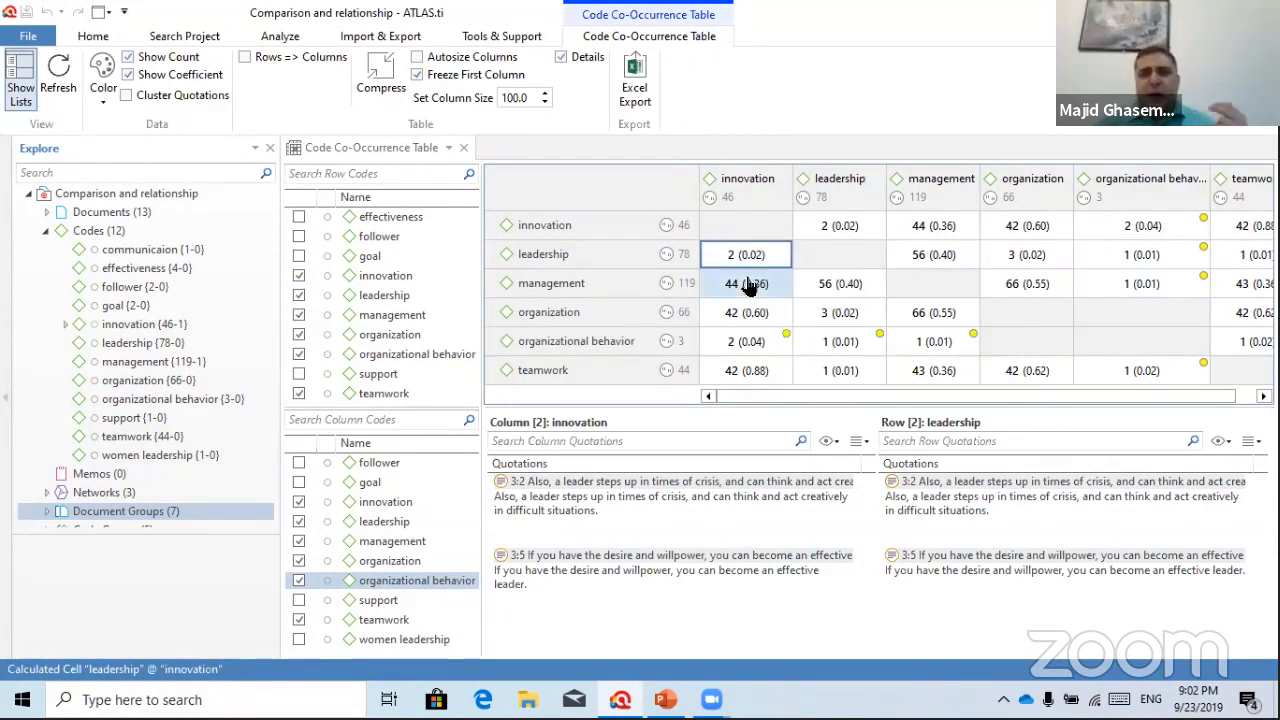
click(750, 283)
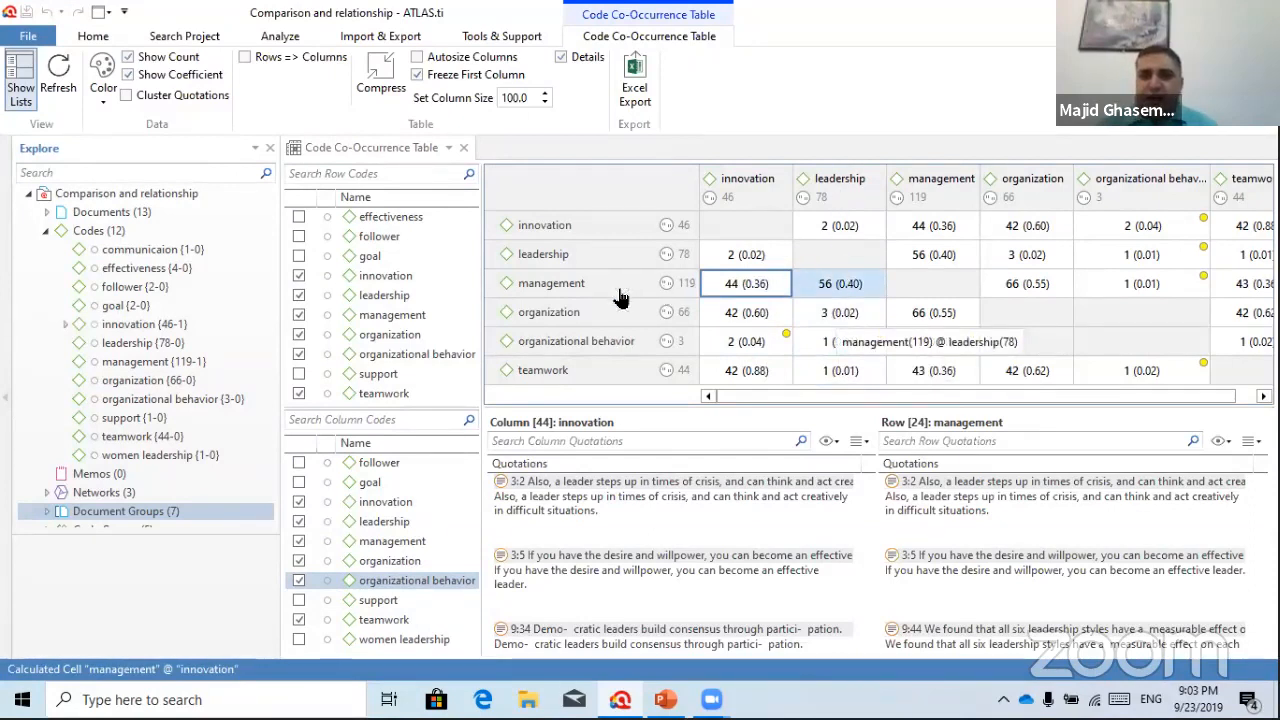
click(838, 284)
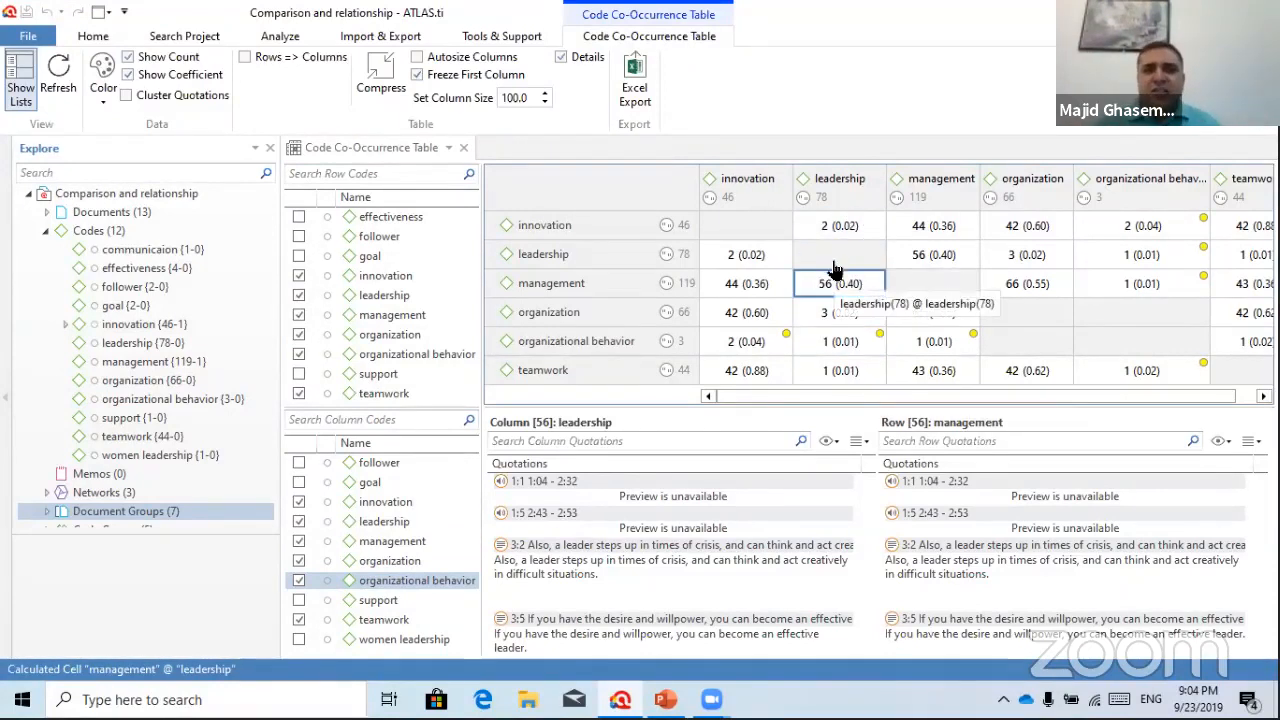
click(816, 226)
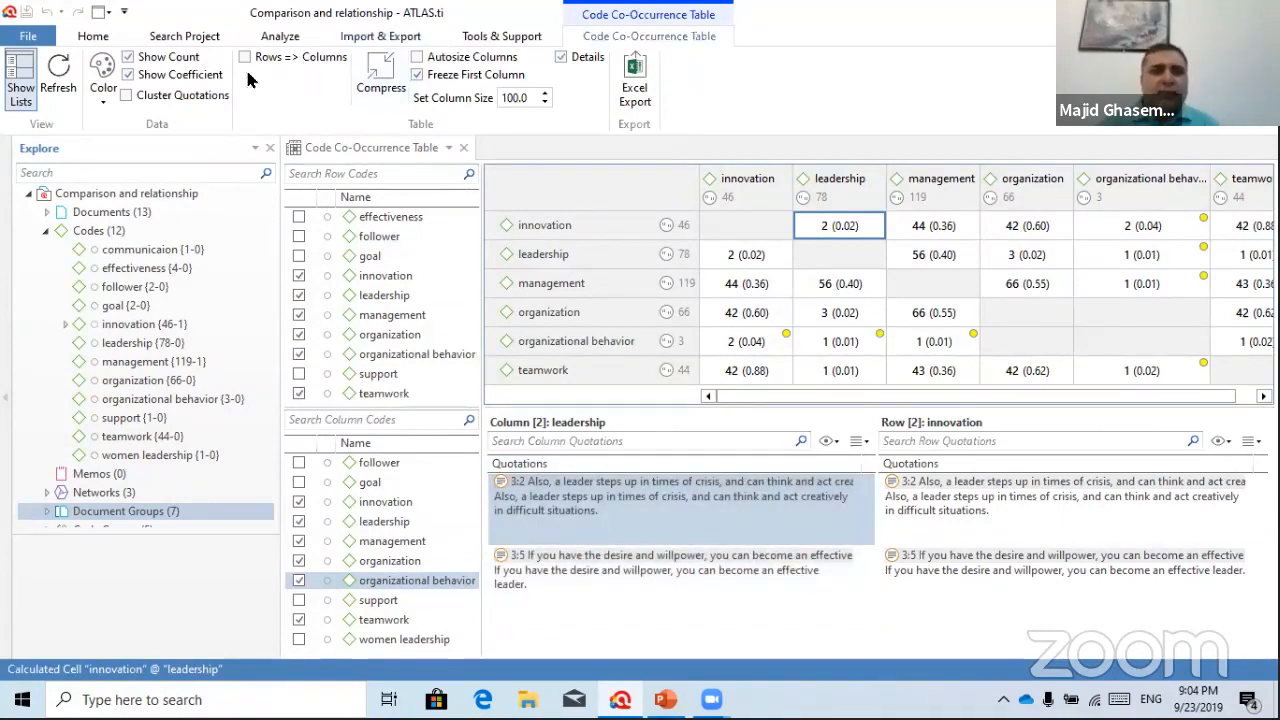
Close the co-occurrence table and open the Code-Document Table
click(463, 149)
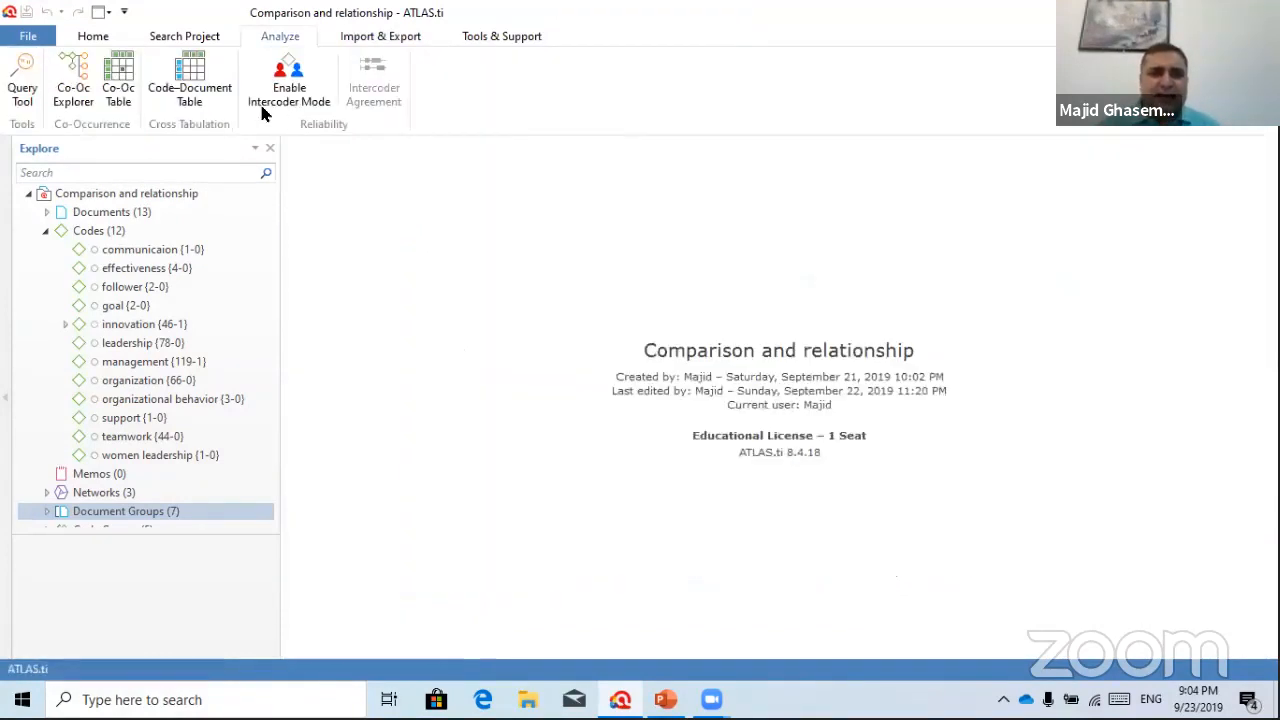
click(185, 62)
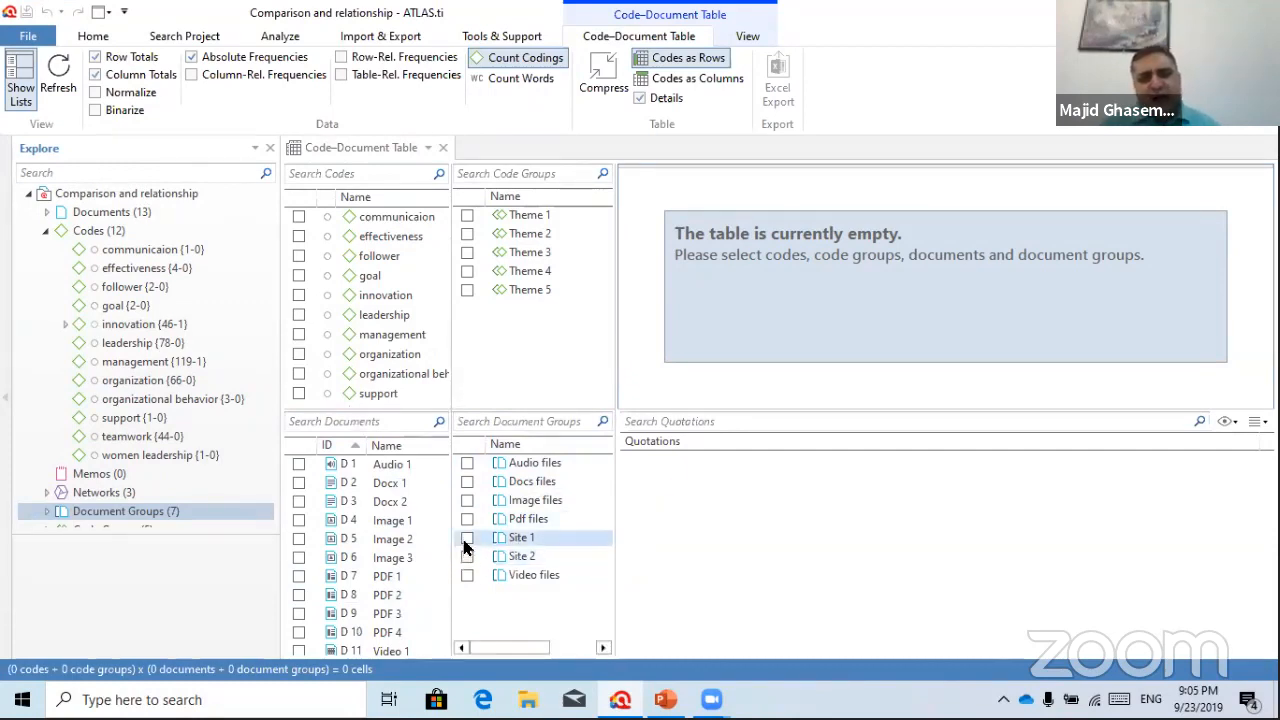
click(466, 540)
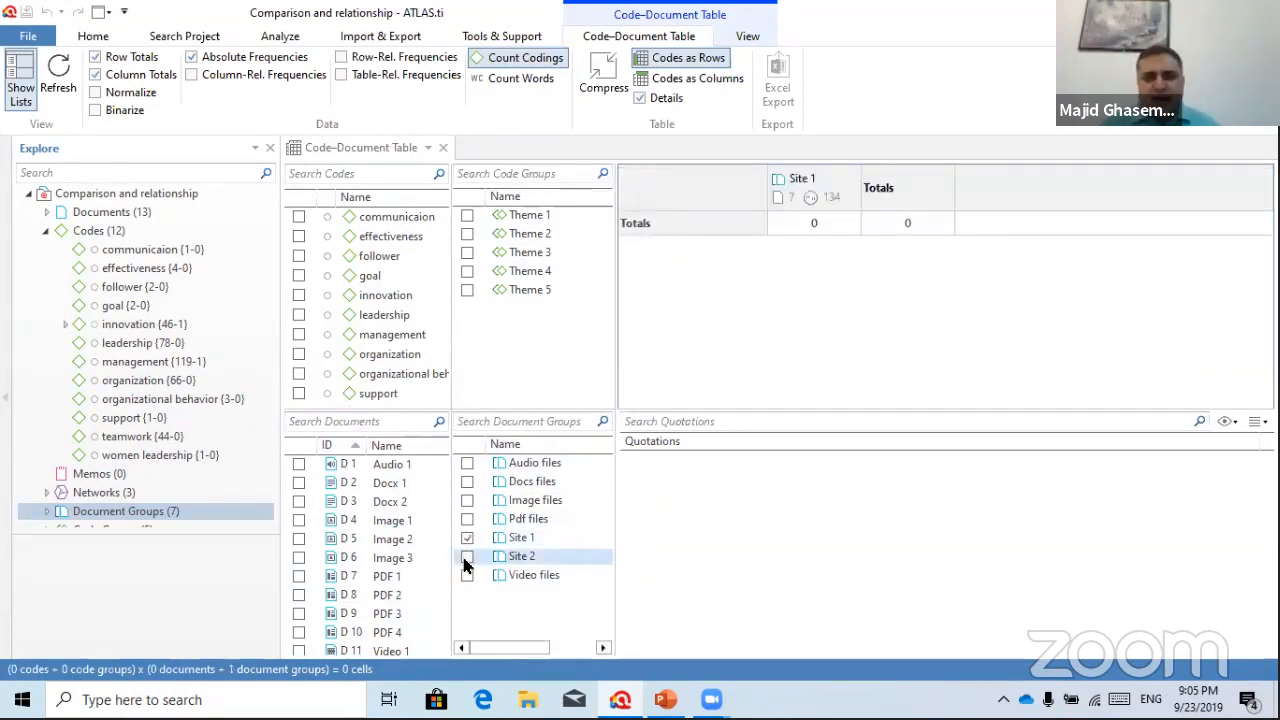
click(466, 558)
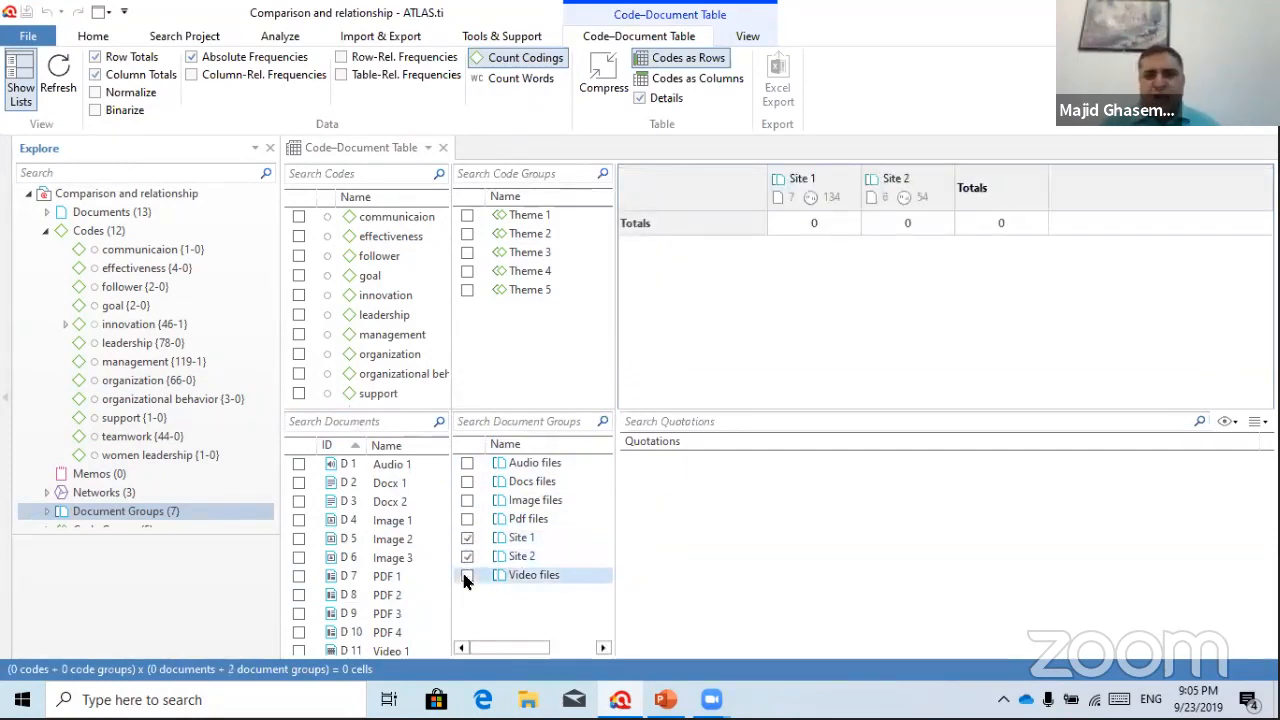
click(467, 216)
click(467, 234)
click(467, 253)
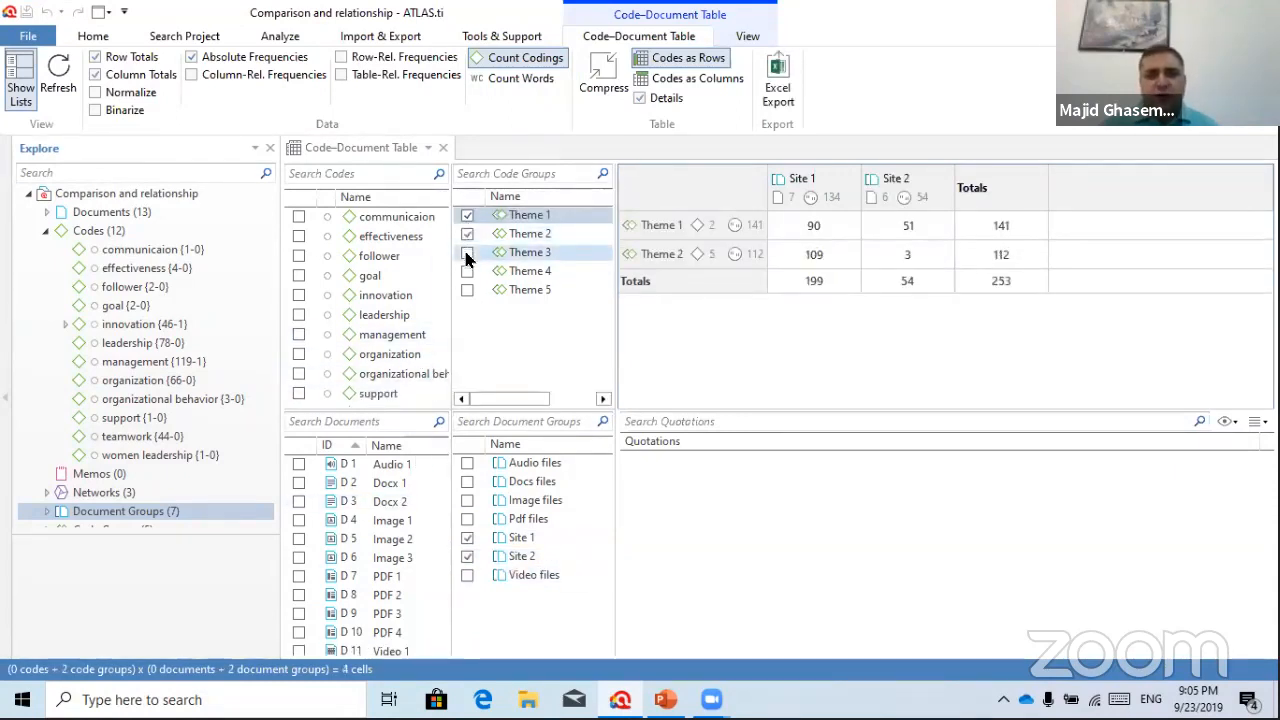
click(467, 290)
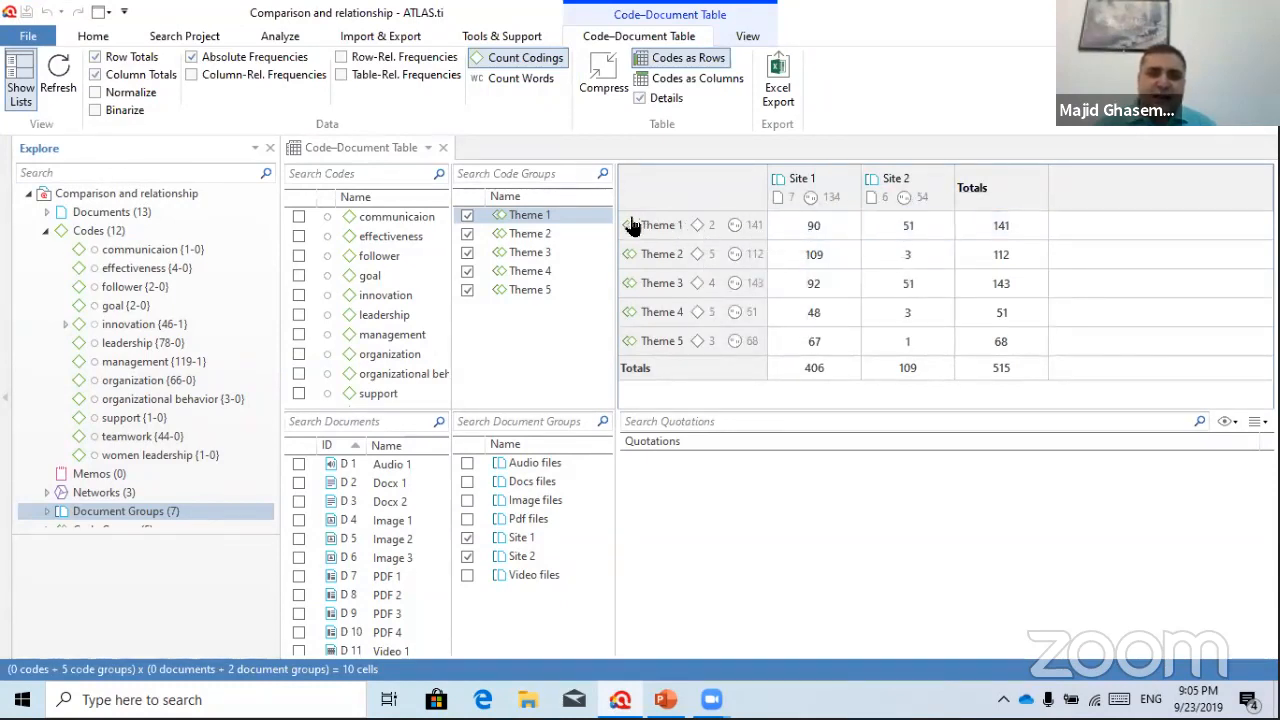
click(298, 217)
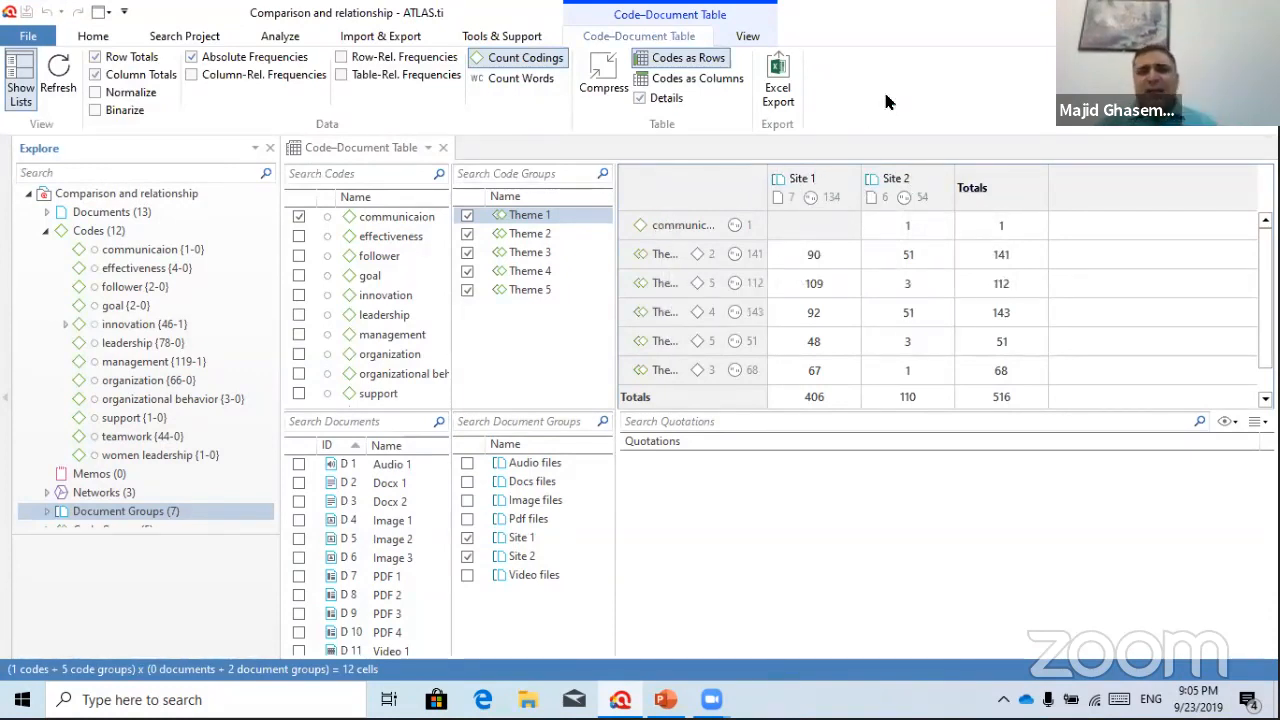
click(299, 217)
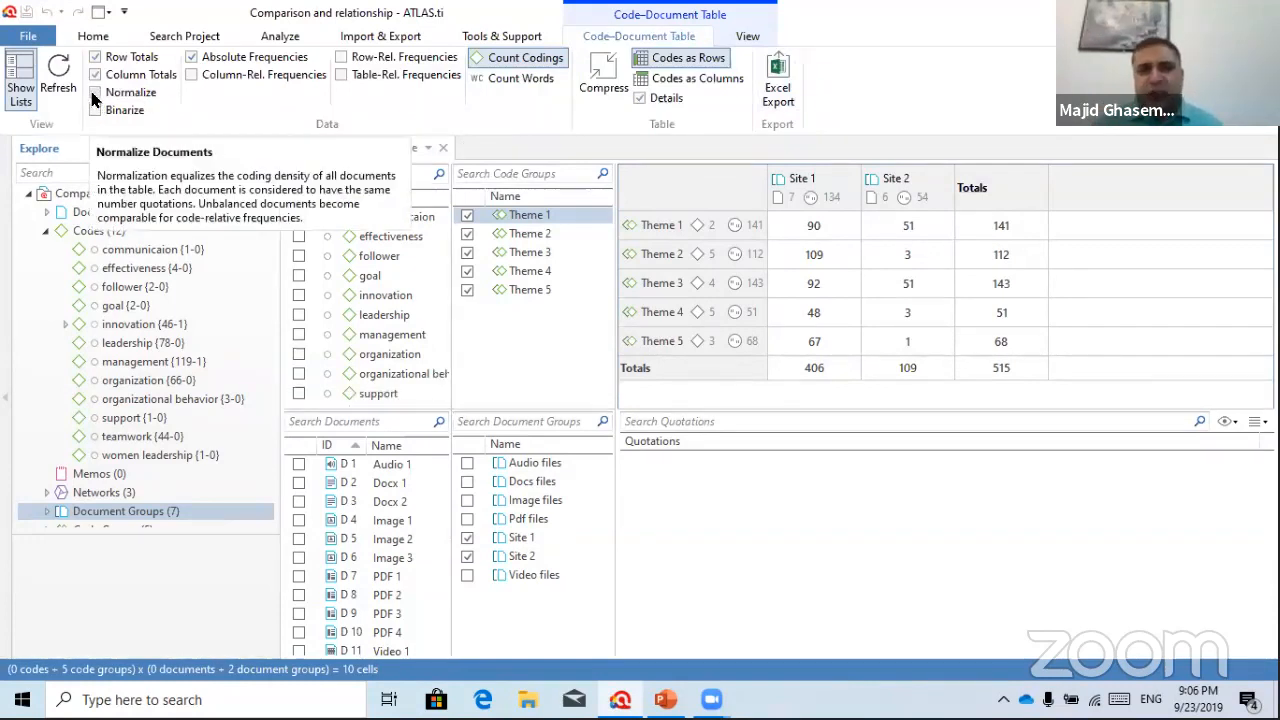
Normalize the counts so Site 2 totals 406 like Site 1, giving 812 overall
click(95, 92)
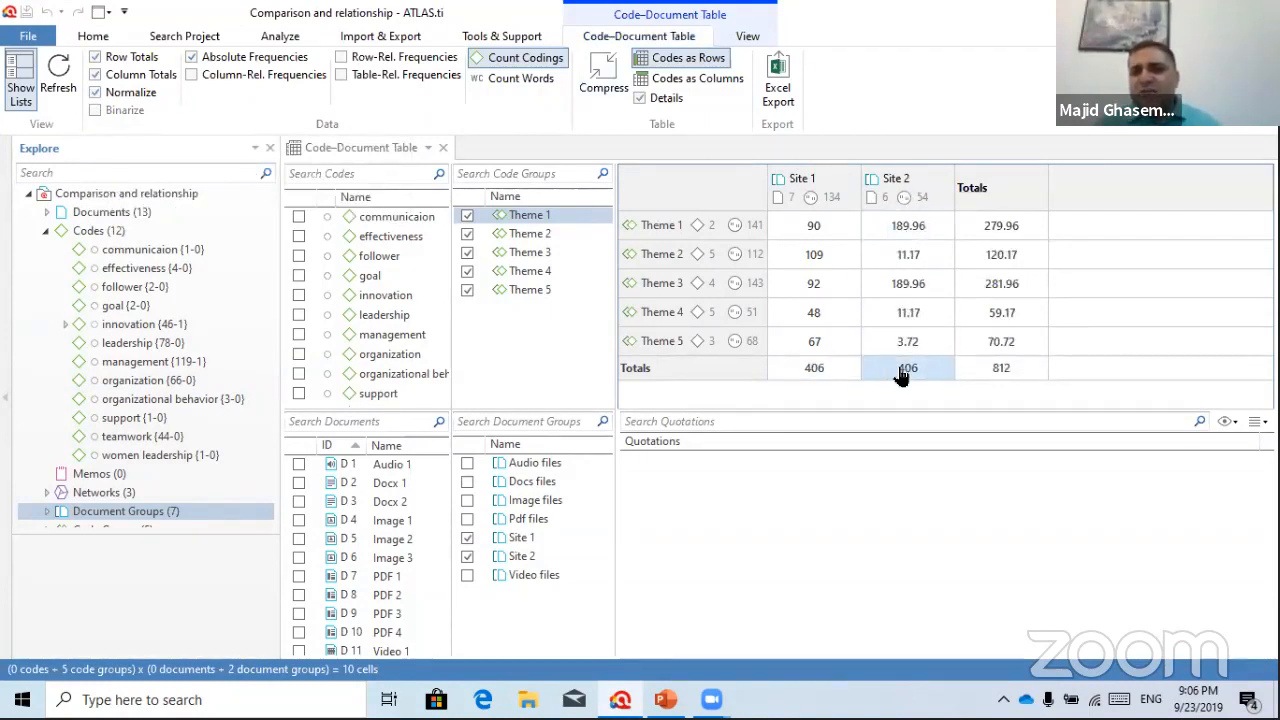
mouse_move(877, 369)
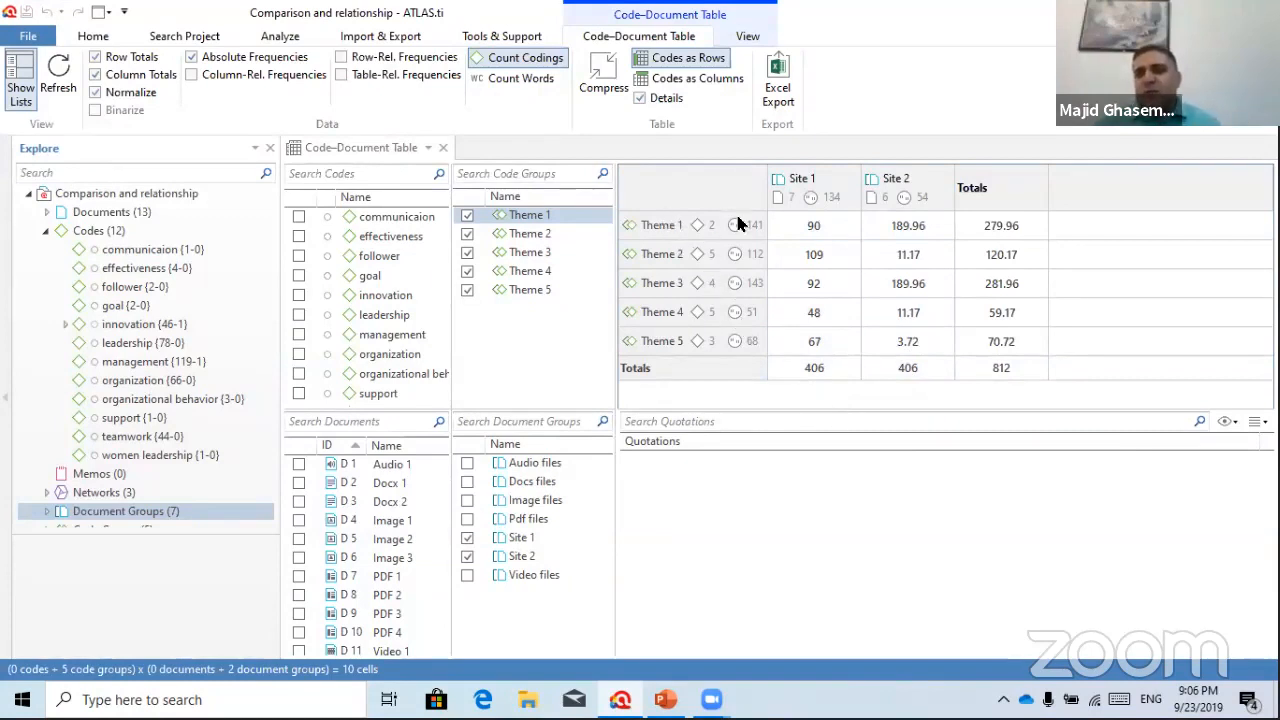
mouse_move(835, 256)
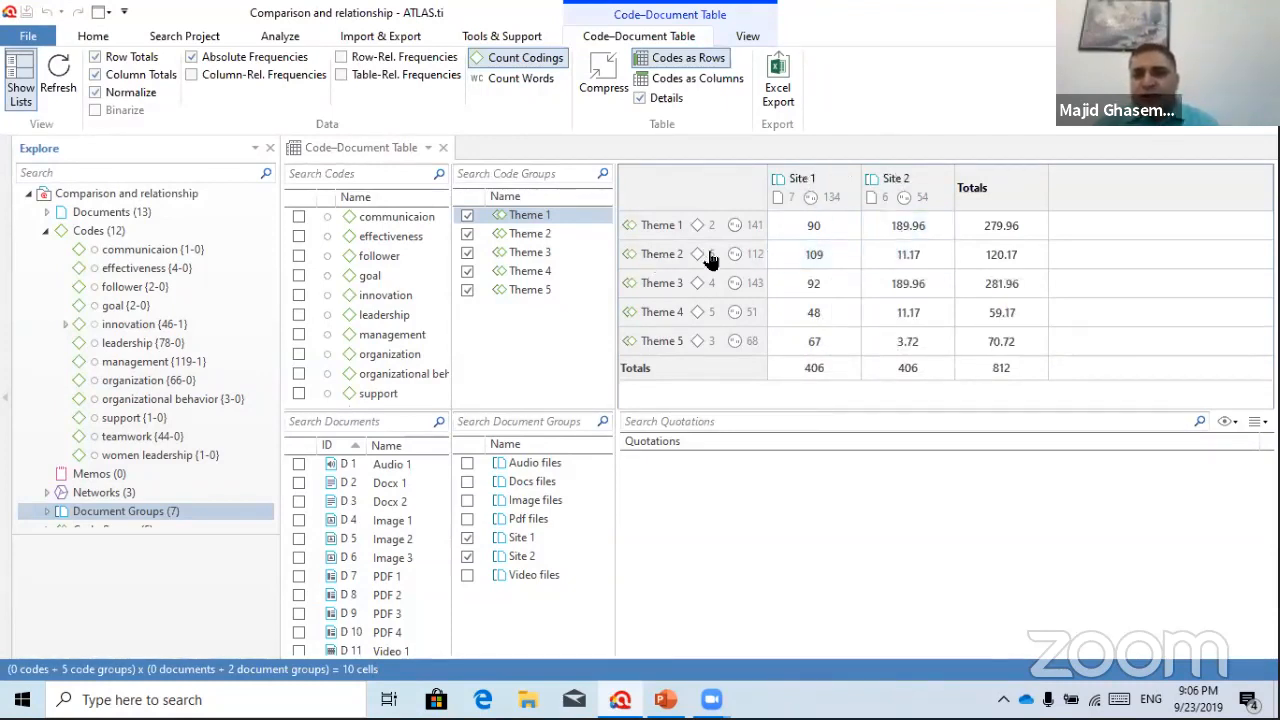
List and scroll through the quotations for Theme 2 in Site 1
click(820, 255)
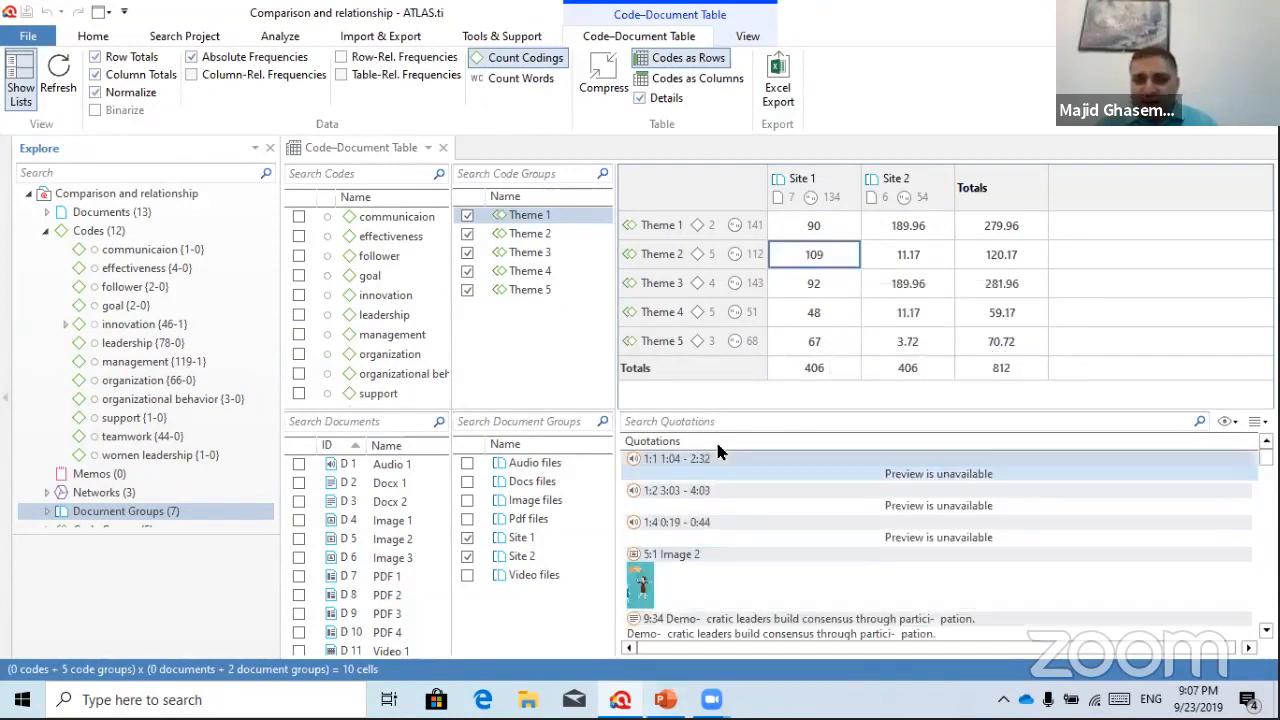
scroll(761, 530, down, 15)
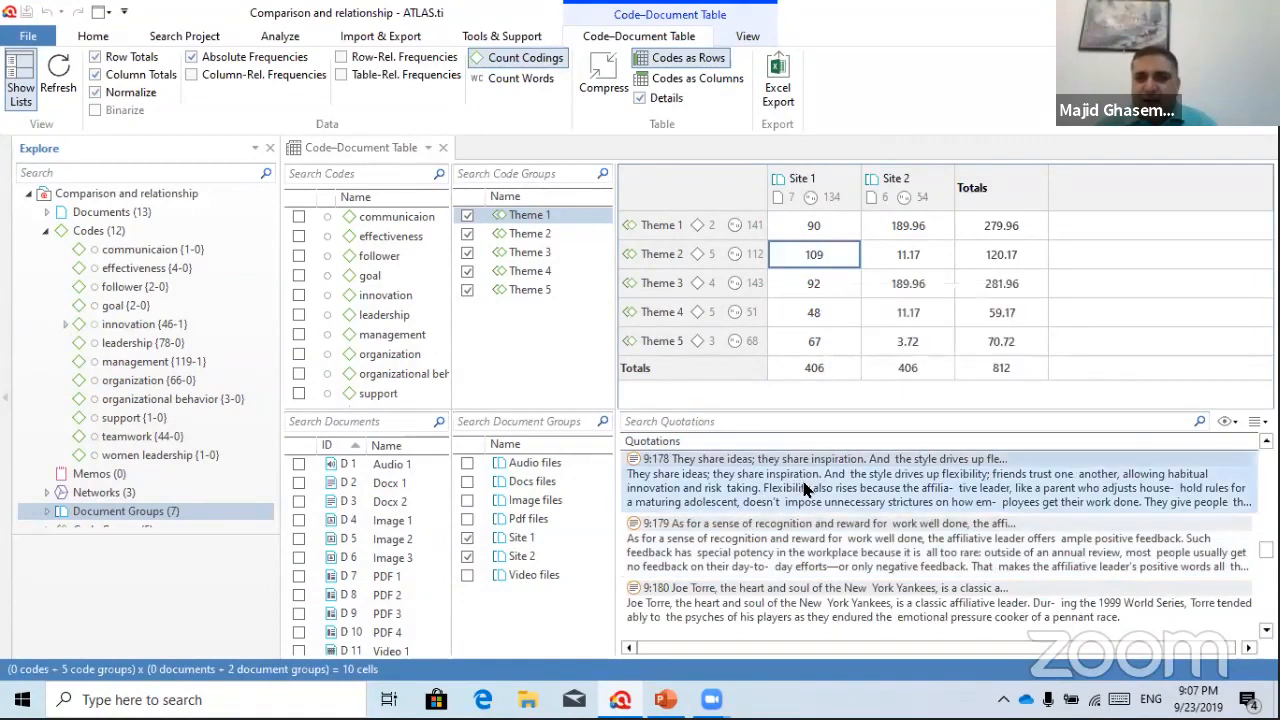
scroll(805, 500, down, 6)
scroll(791, 578, down, 6)
mouse_move(905, 257)
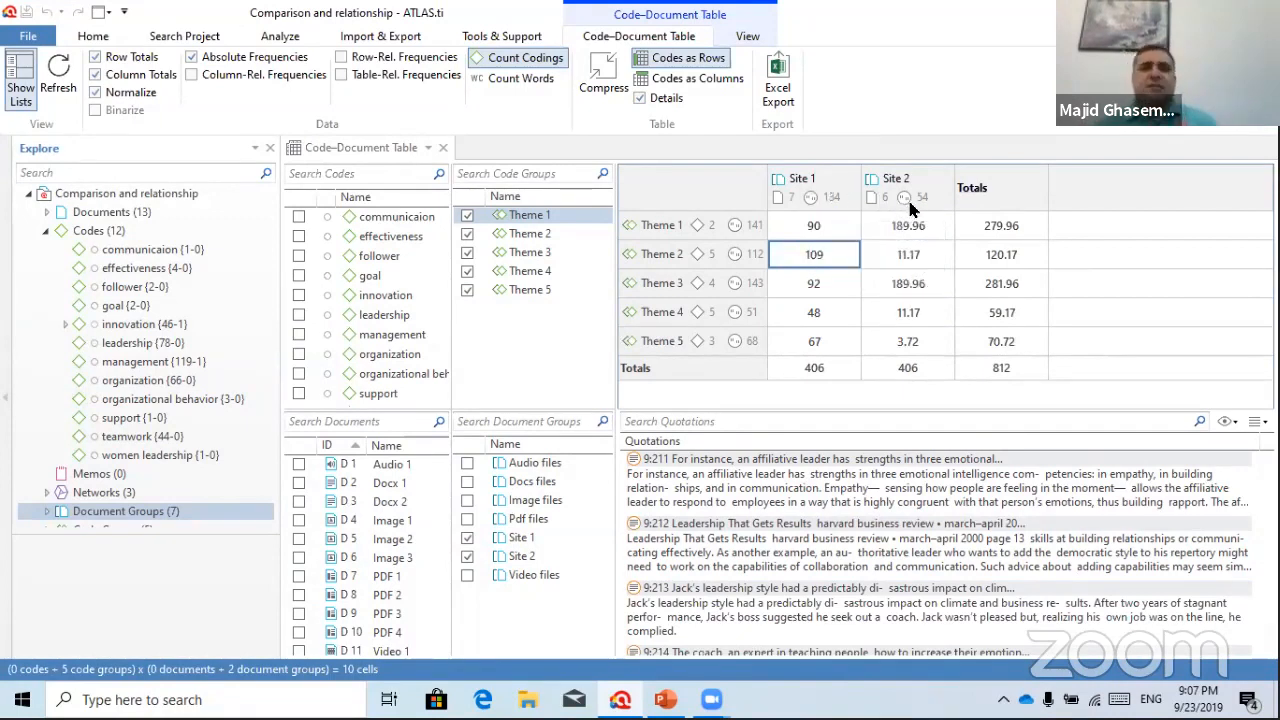
mouse_move(903, 200)
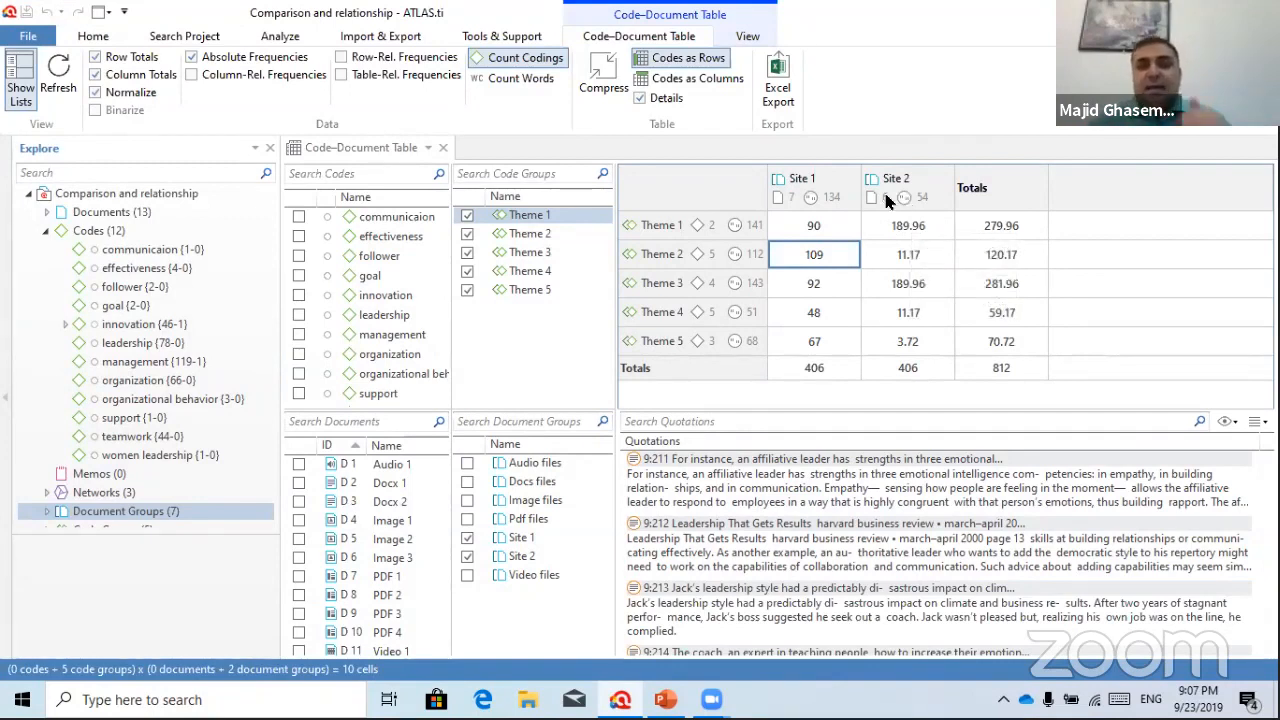
mouse_move(740, 245)
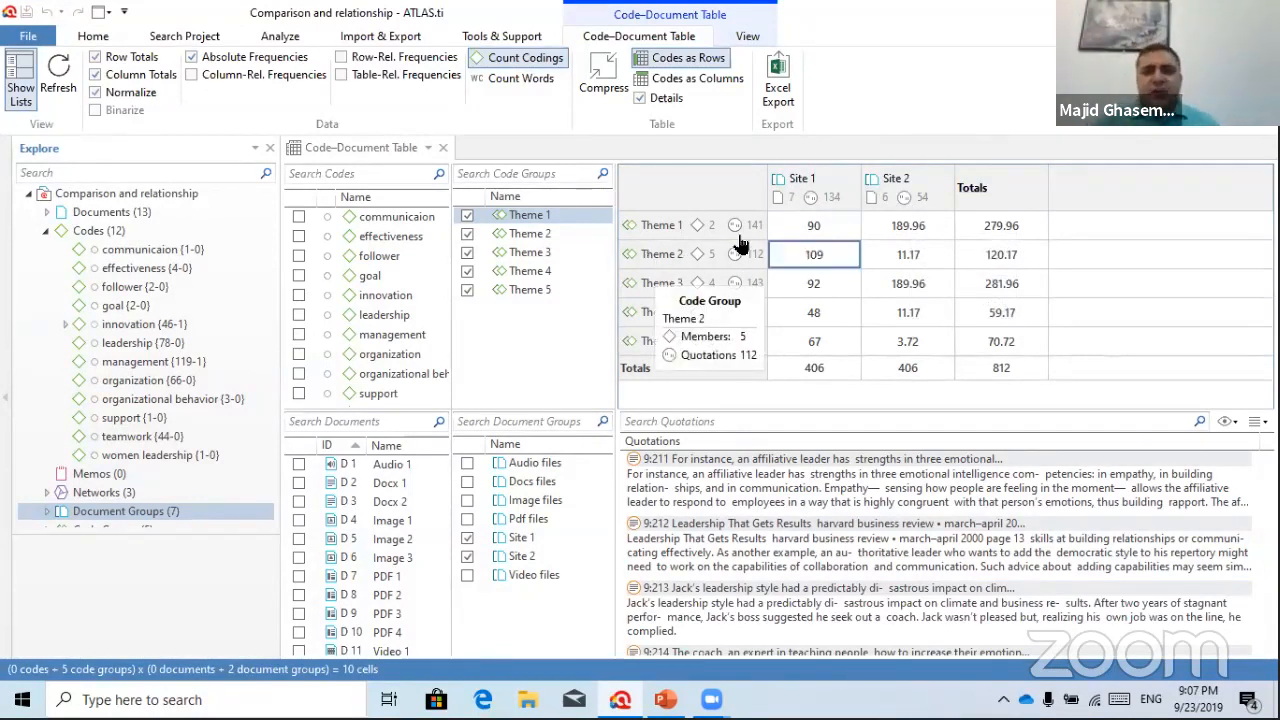
click(825, 256)
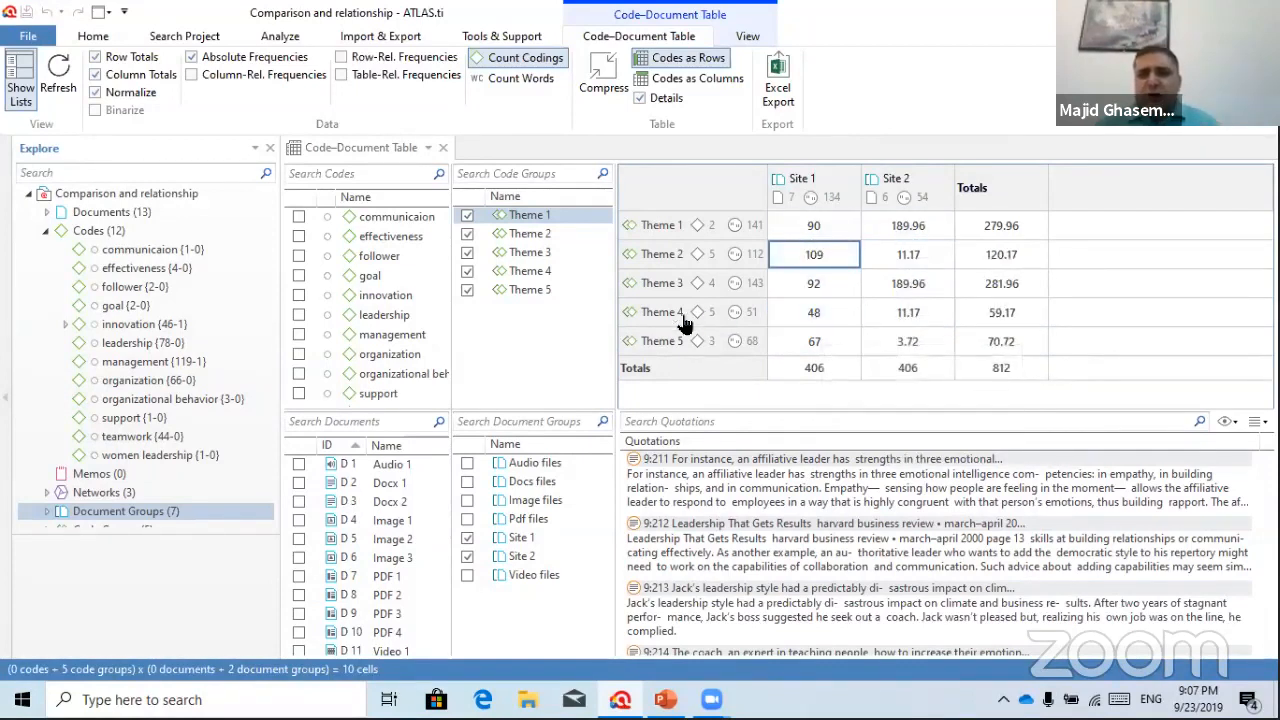
Compare Theme 4's quotations in Site 1 and Site 2, ending on Site 1
mouse_move(645, 318)
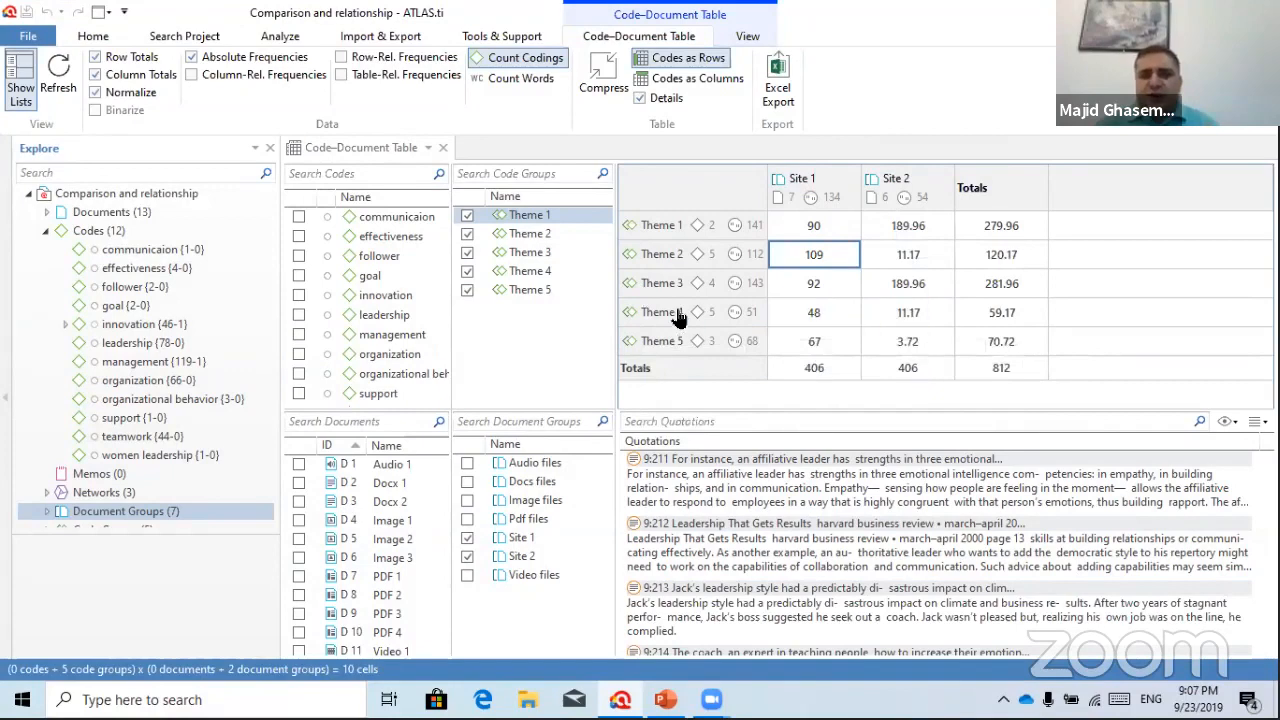
click(810, 308)
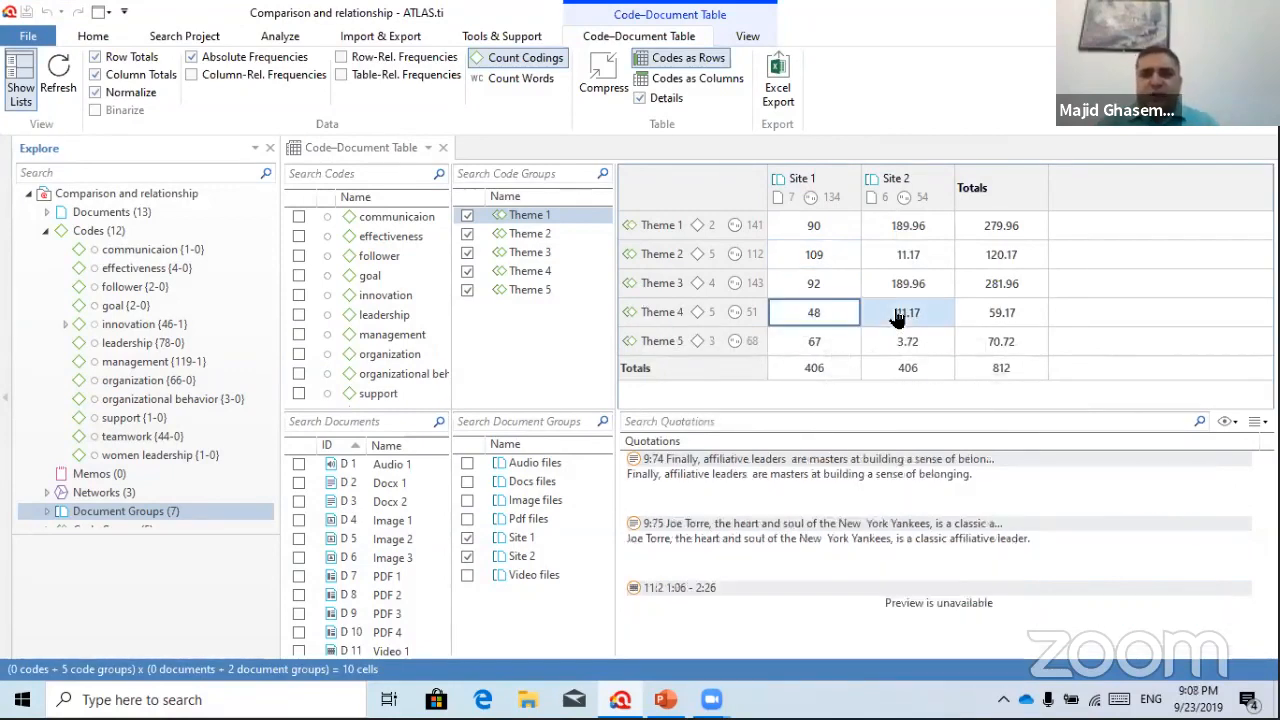
mouse_move(898, 317)
click(896, 313)
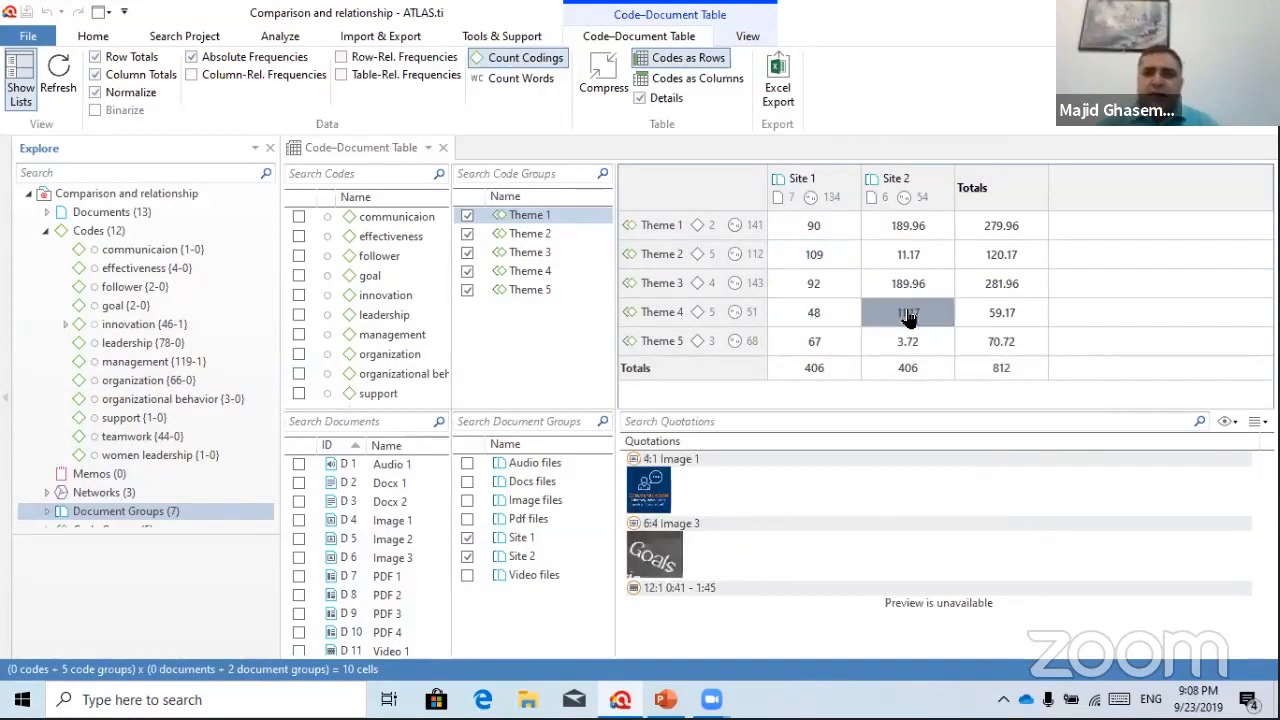
mouse_move(822, 316)
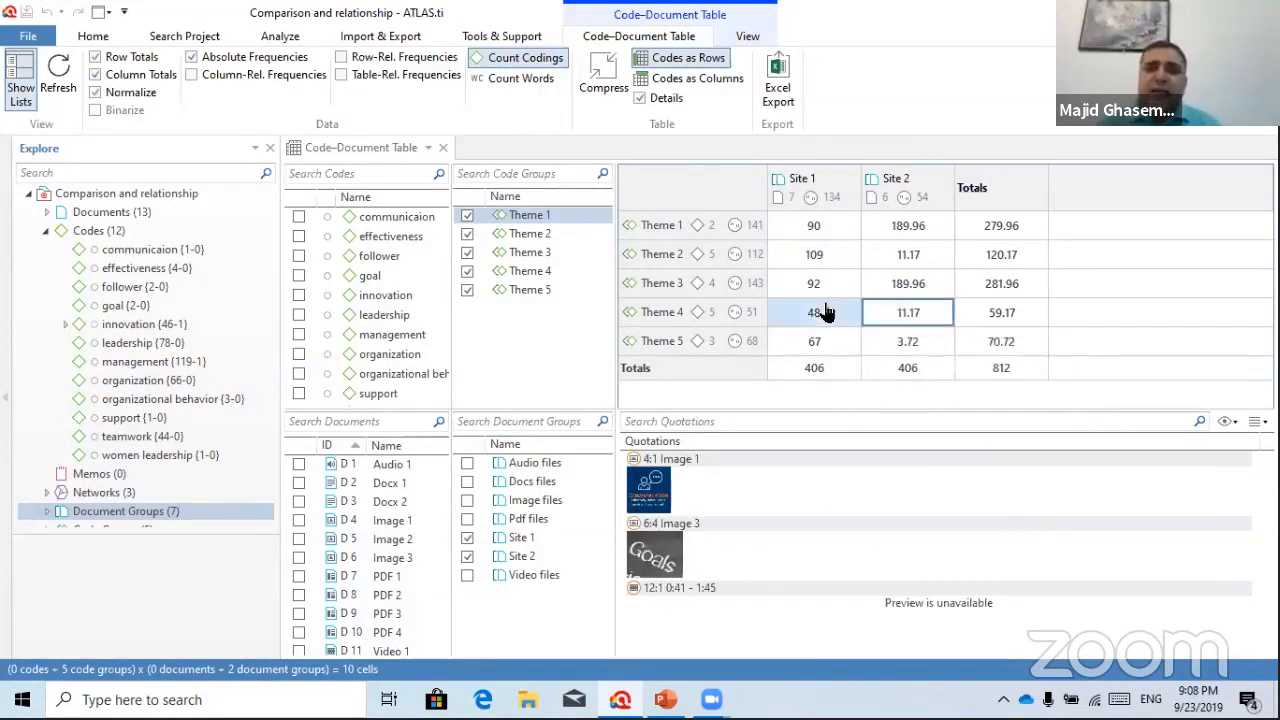
click(820, 313)
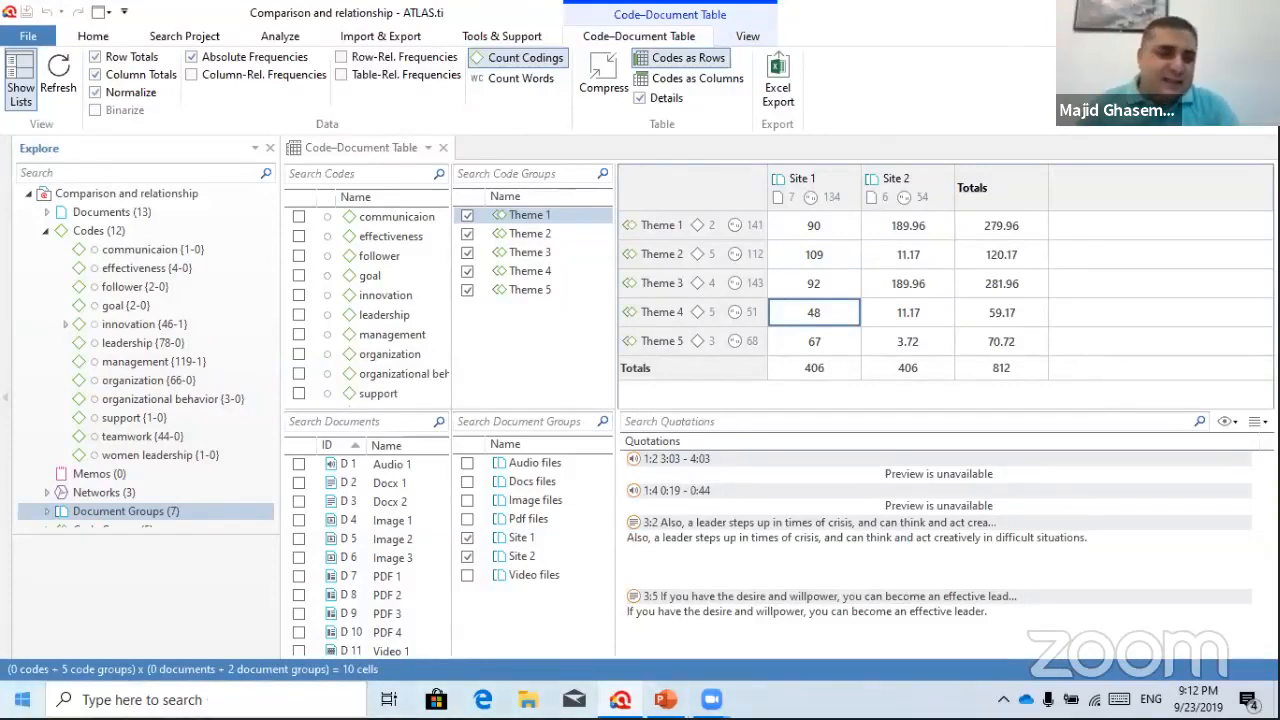
Launch Word, start a blank document and type the presenter's e-mail address
key(super)
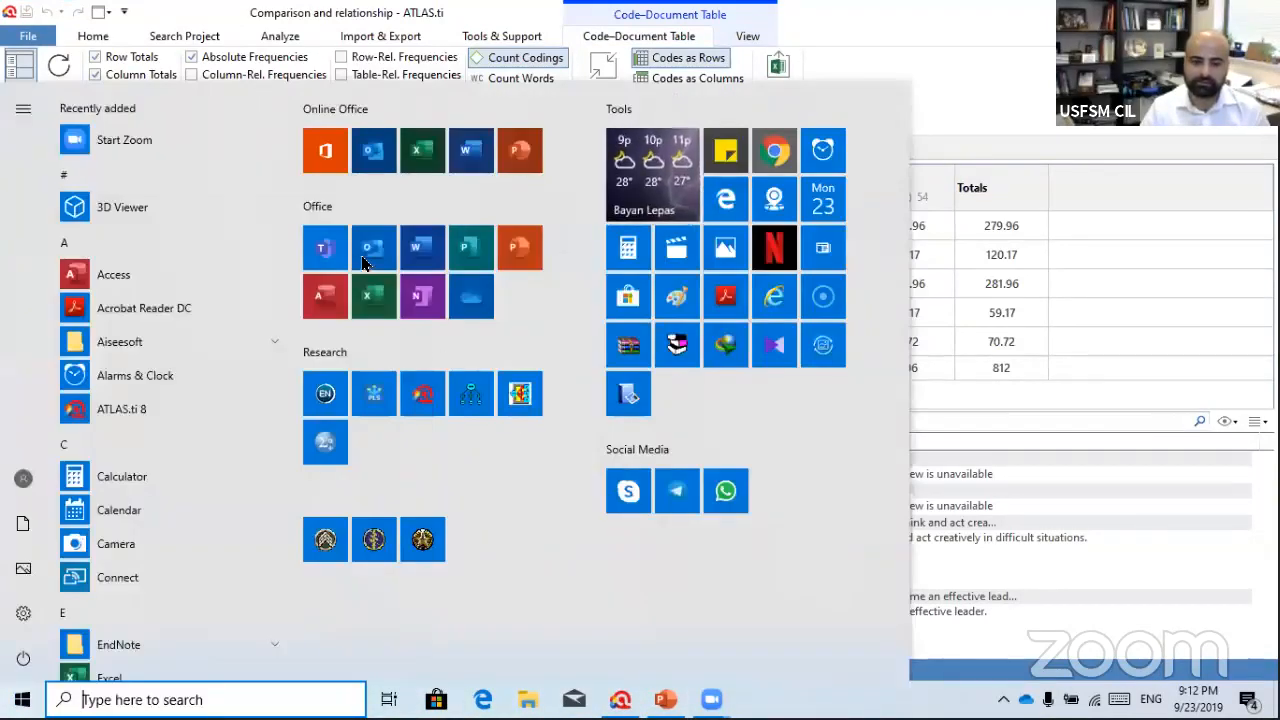
click(423, 248)
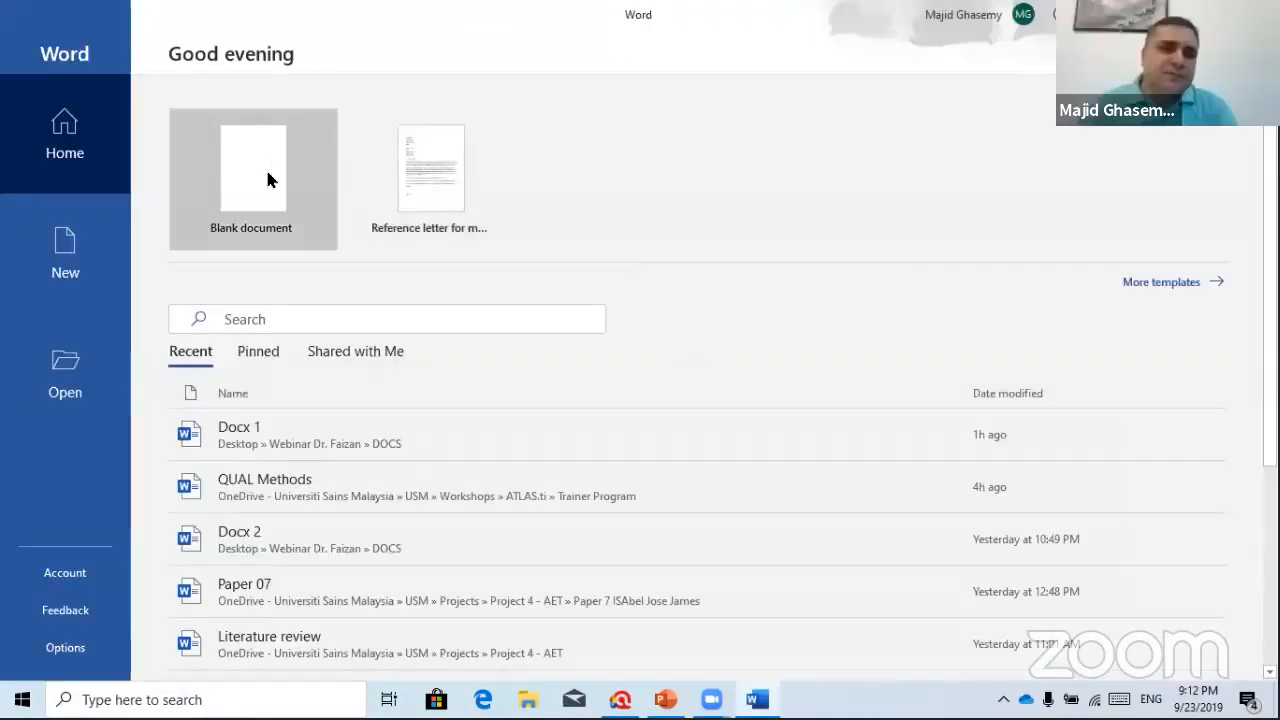
click(267, 179)
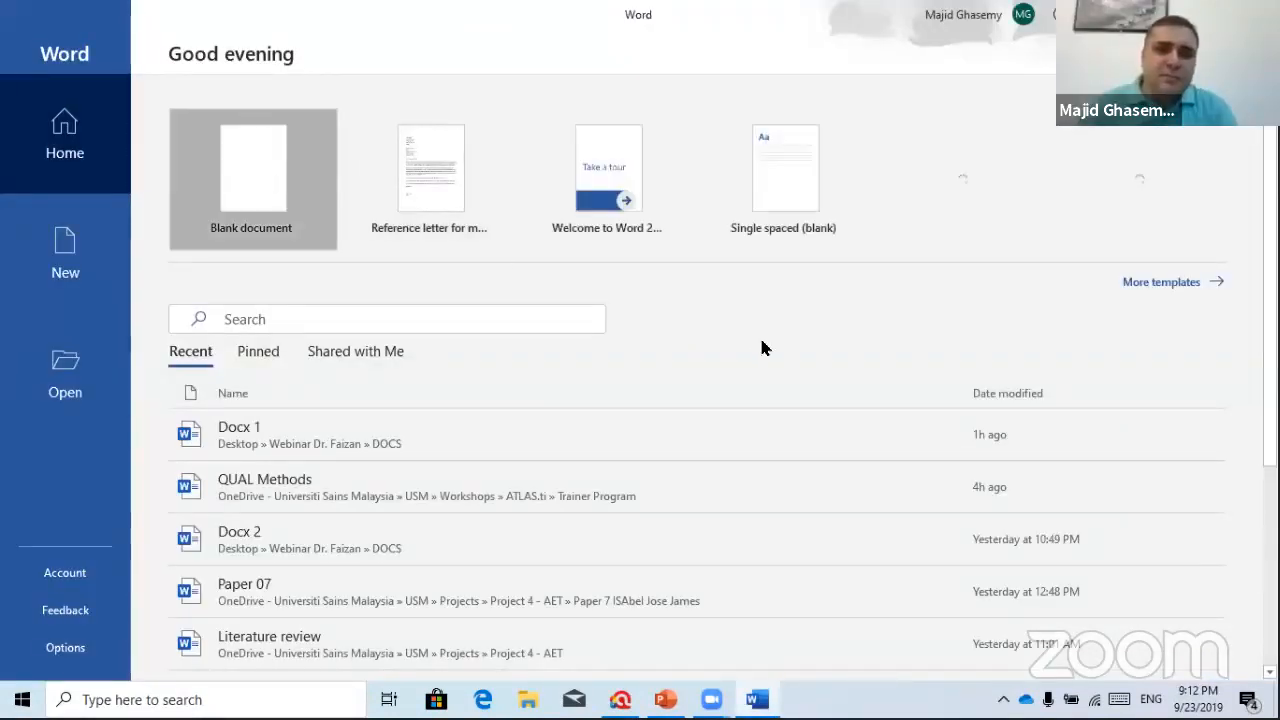
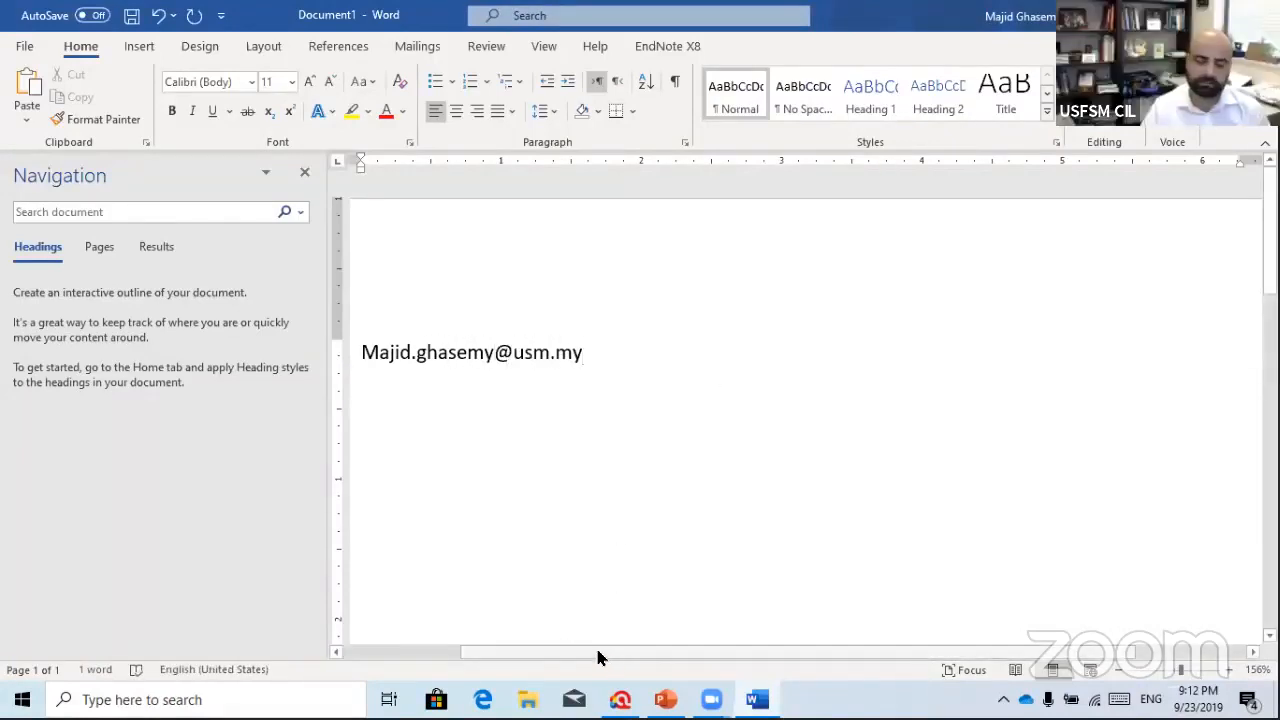
Enlarge the e-mail address line to 18 pt
drag(597, 652, 475, 652)
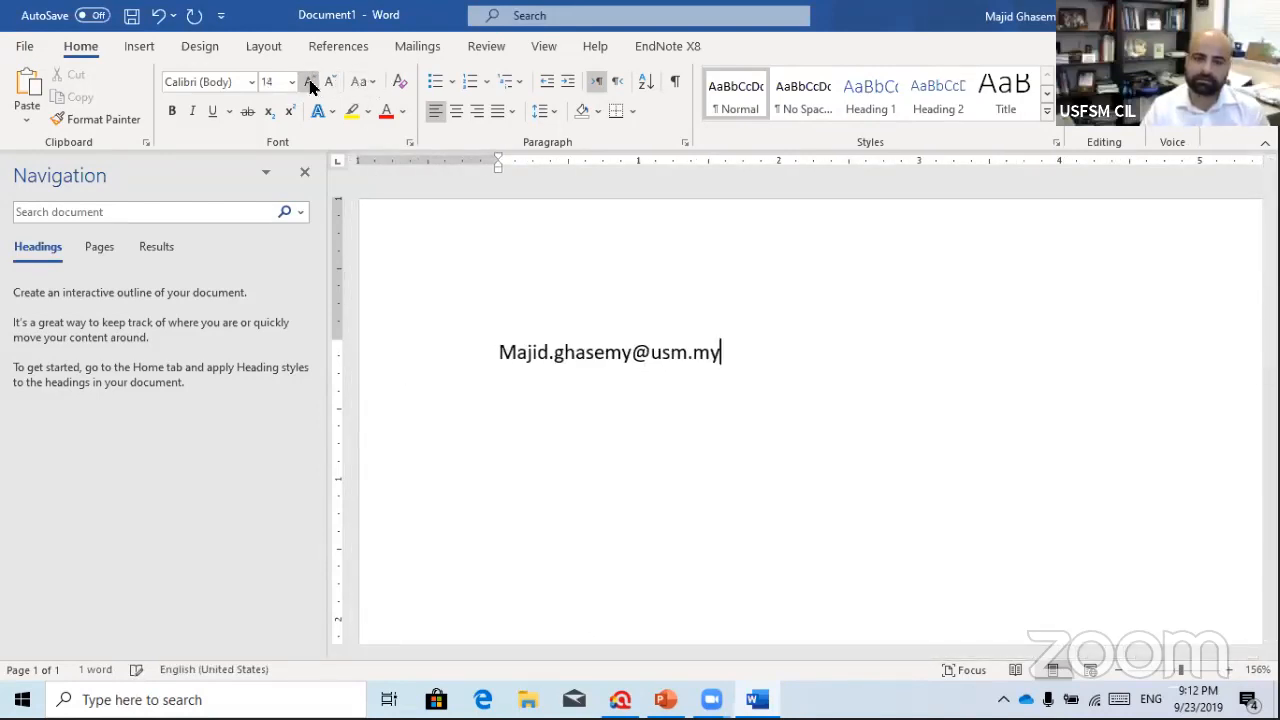
click(563, 353)
triple_click(563, 353)
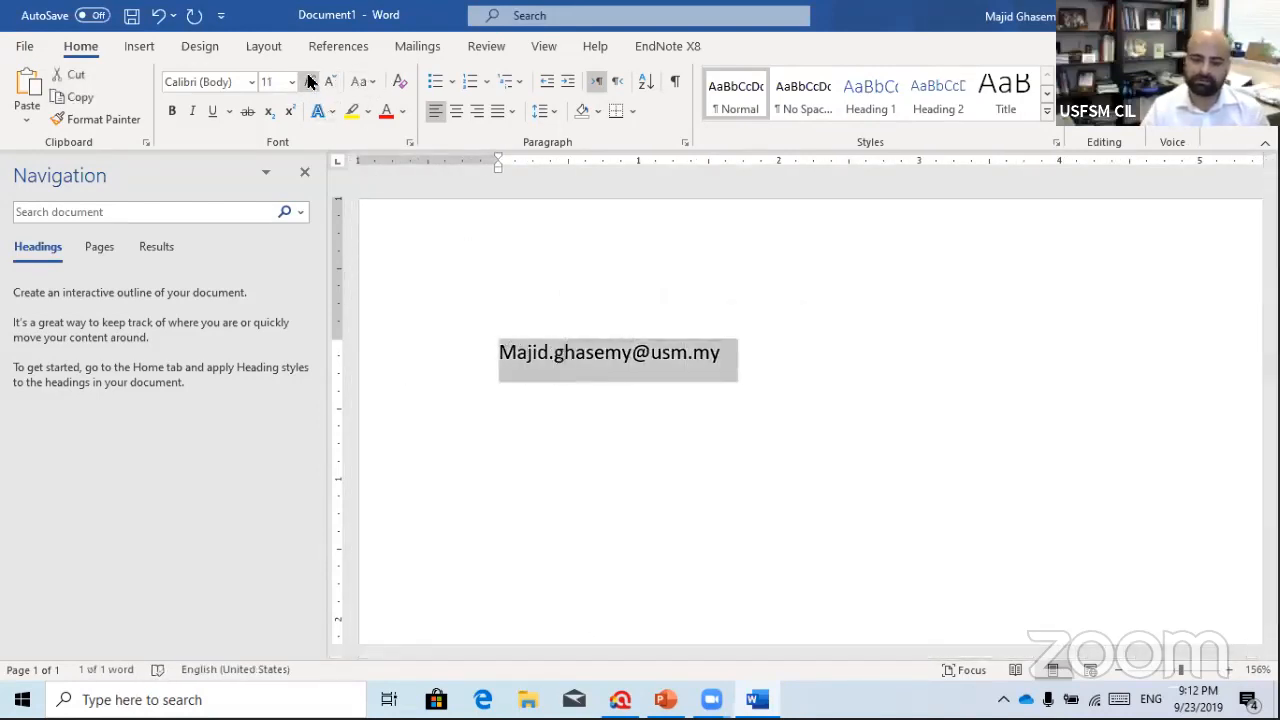
click(309, 81)
click(309, 81)
click(309, 81)
click(309, 81)
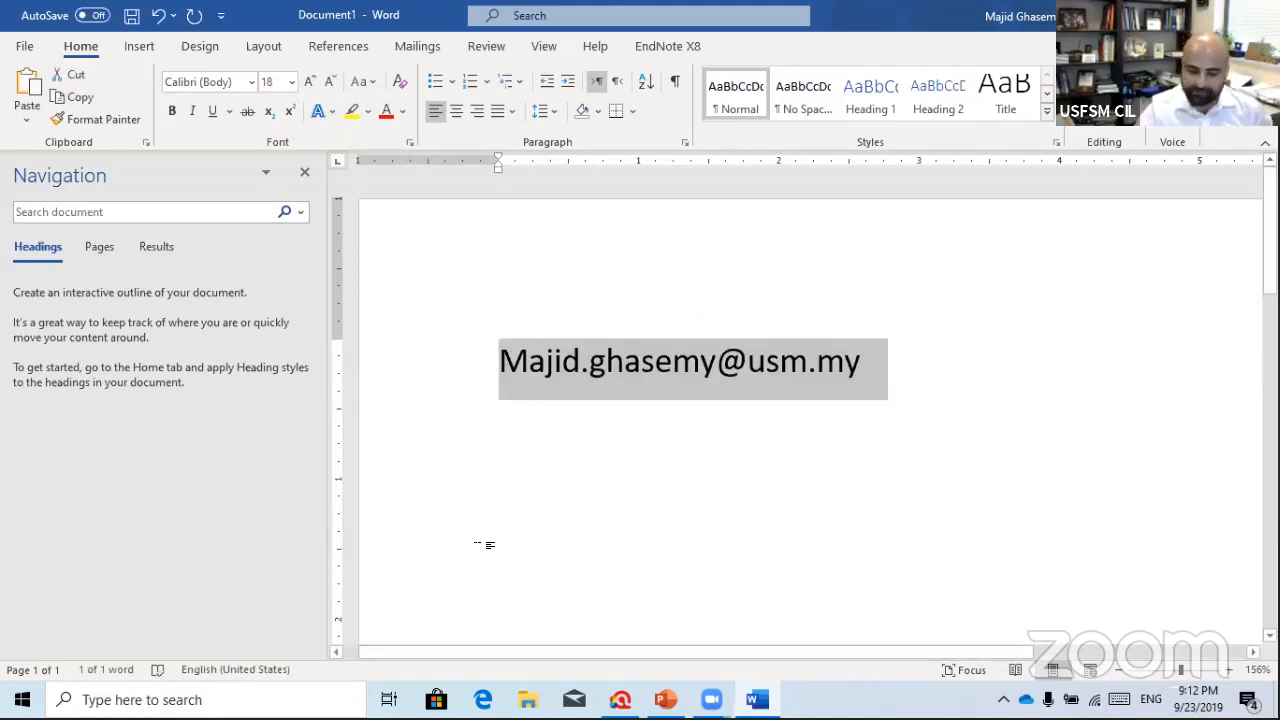
click(587, 518)
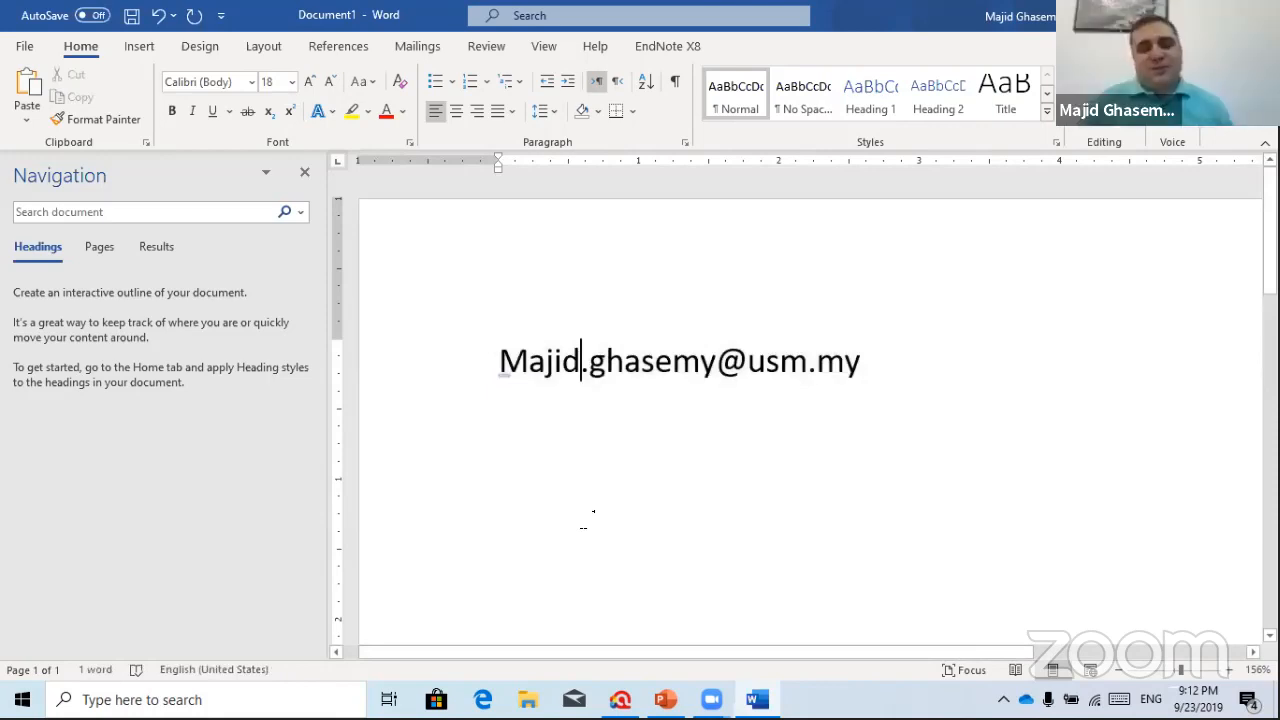